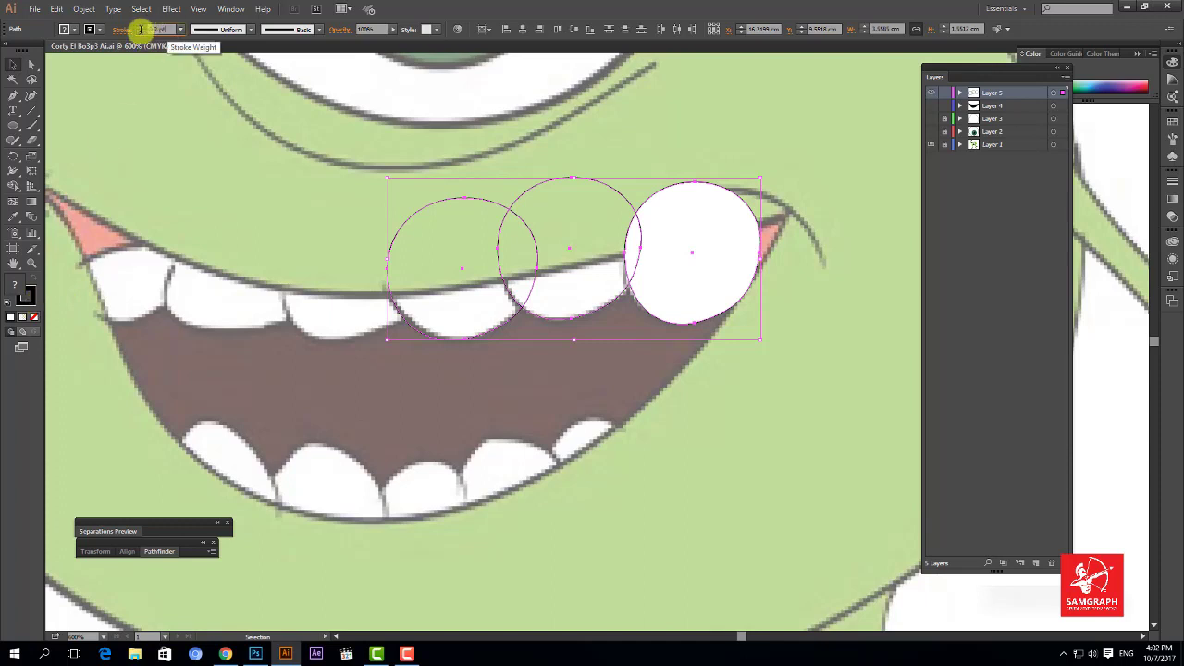
- Duplicate the unfilled circle from the fourth upper tooth onto the third upper tooth from the left
click(630, 373)
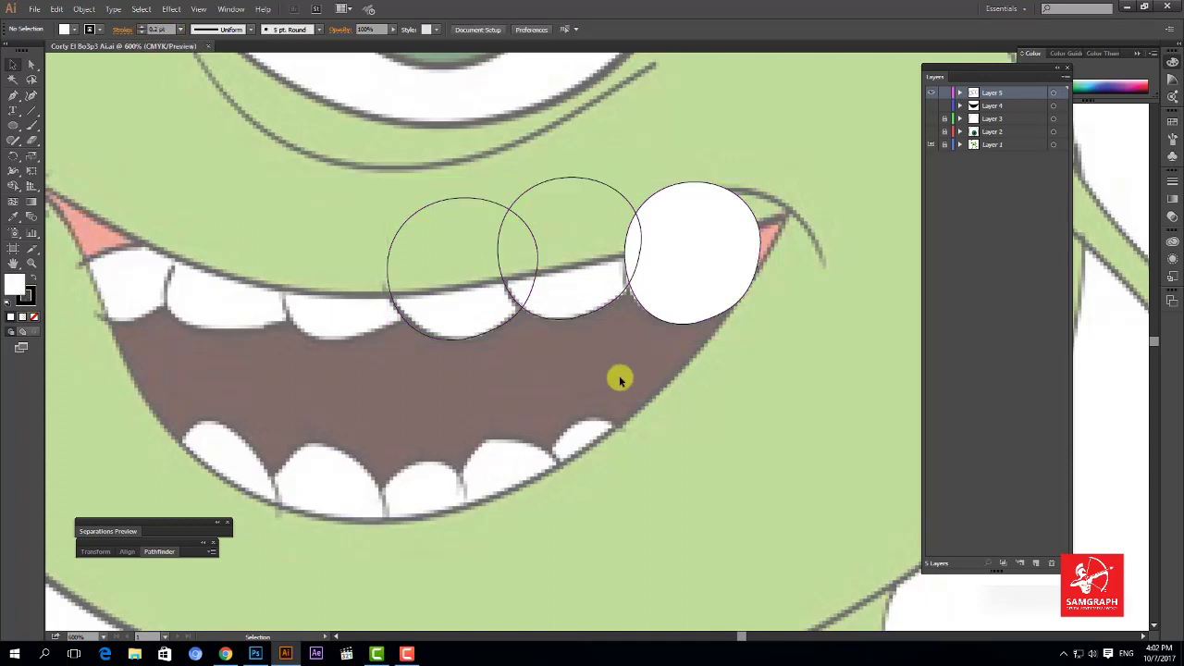
scroll(510, 386, left, 3)
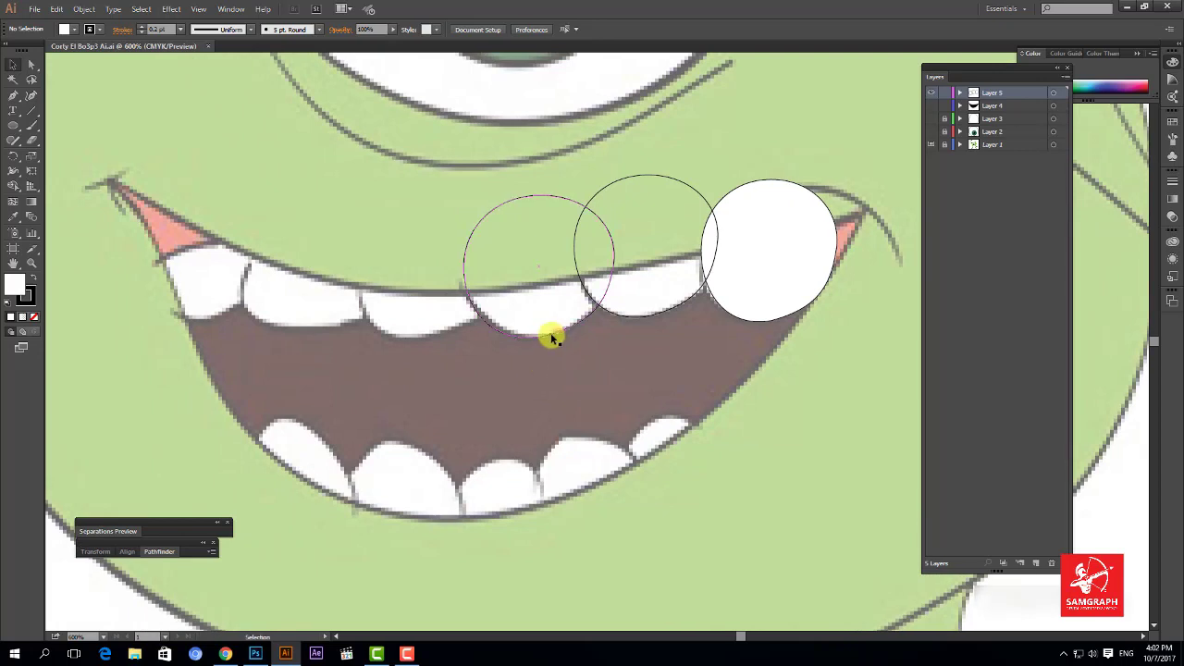
drag(551, 338, 381, 320)
key(ctrl+z)
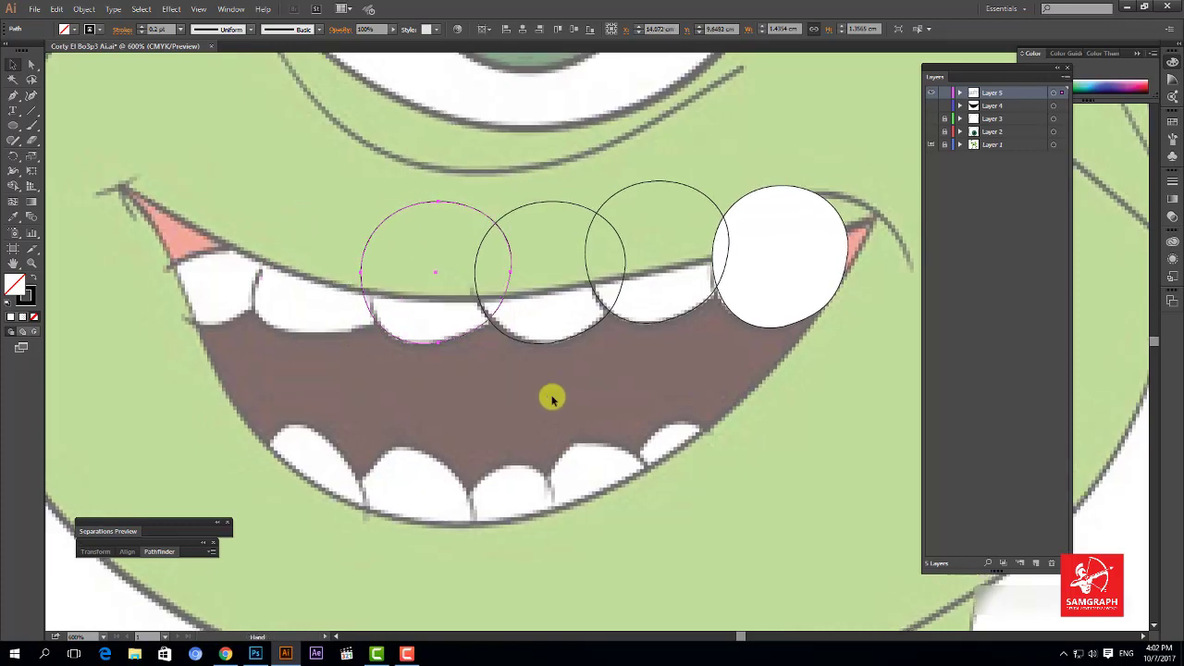
- Duplicate an unfilled circle onto the second upper tooth from the left and widen it to about 1.54 cm
drag(777, 267, 329, 287)
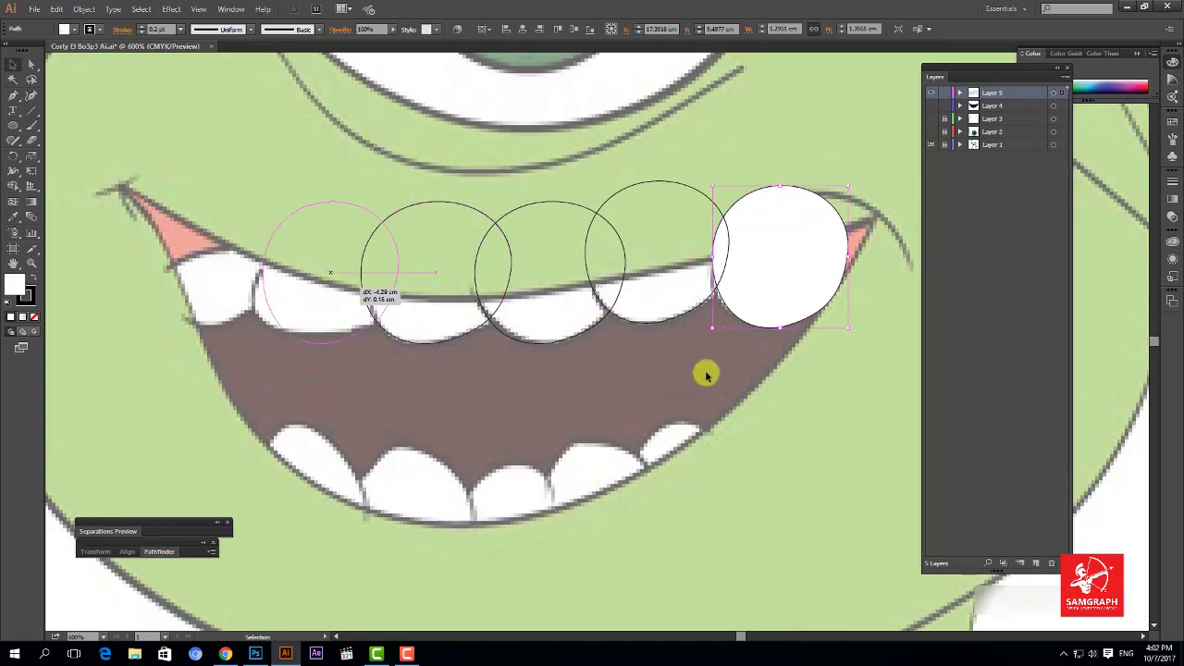
key(ctrl+z)
click(646, 337)
drag(649, 323, 330, 338)
drag(265, 265, 244, 264)
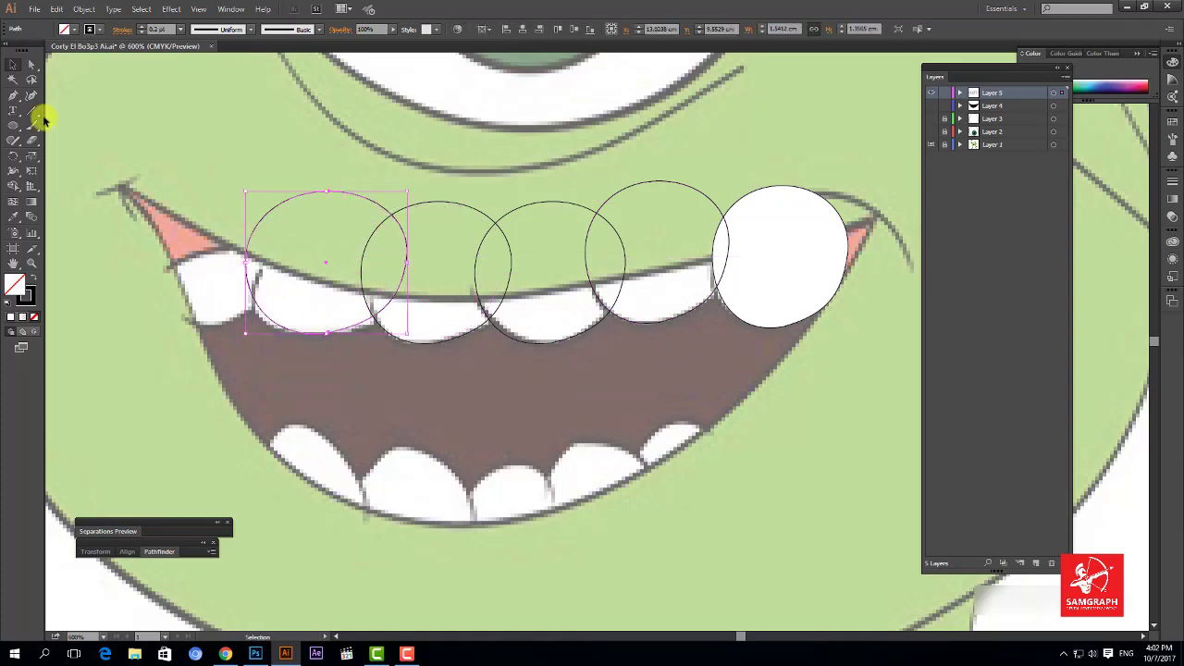
- Adjust the bottom and left anchor points of the second upper tooth's outline to follow the sketched tooth edge
click(31, 63)
click(243, 117)
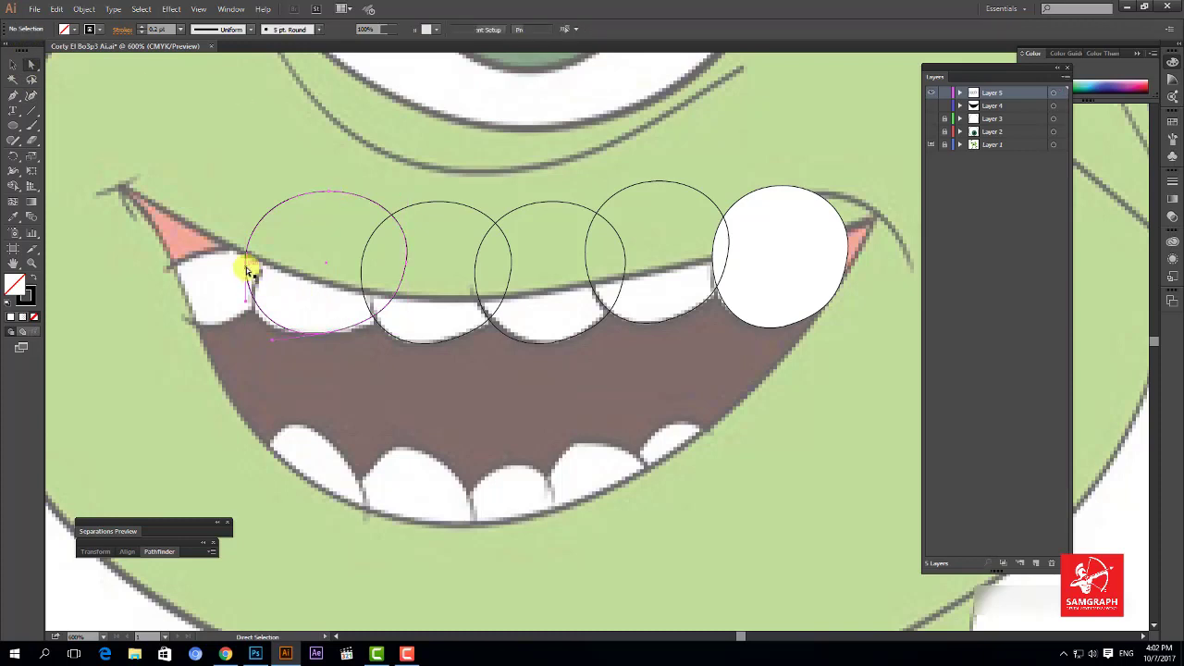
click(249, 269)
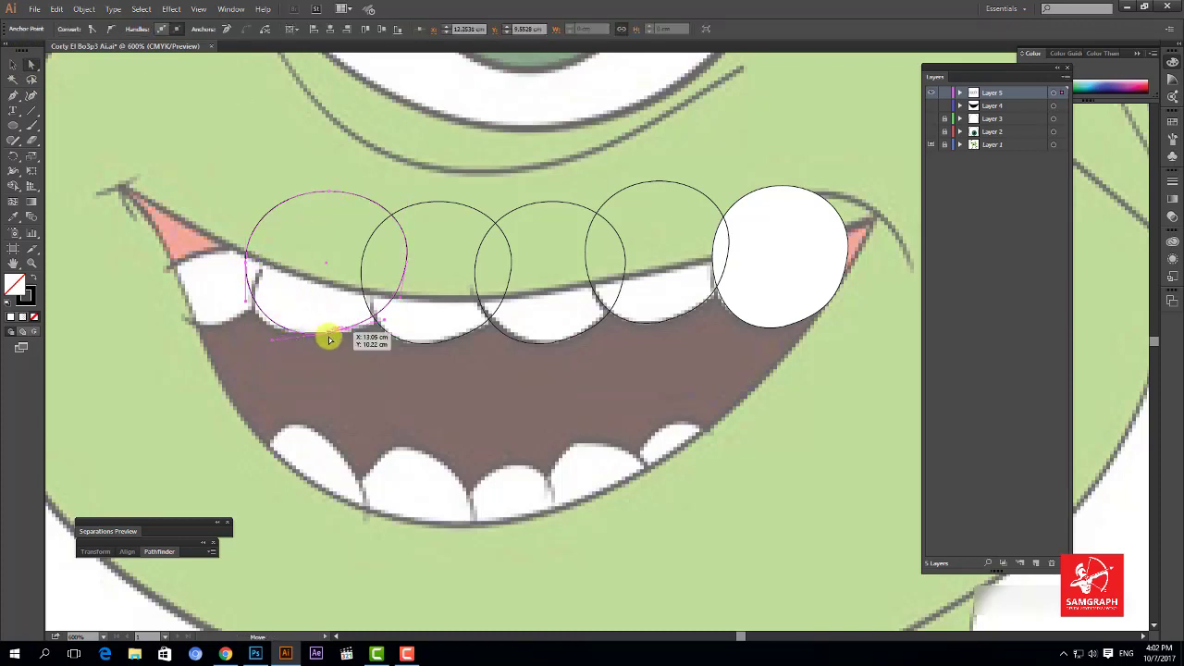
drag(329, 339, 263, 346)
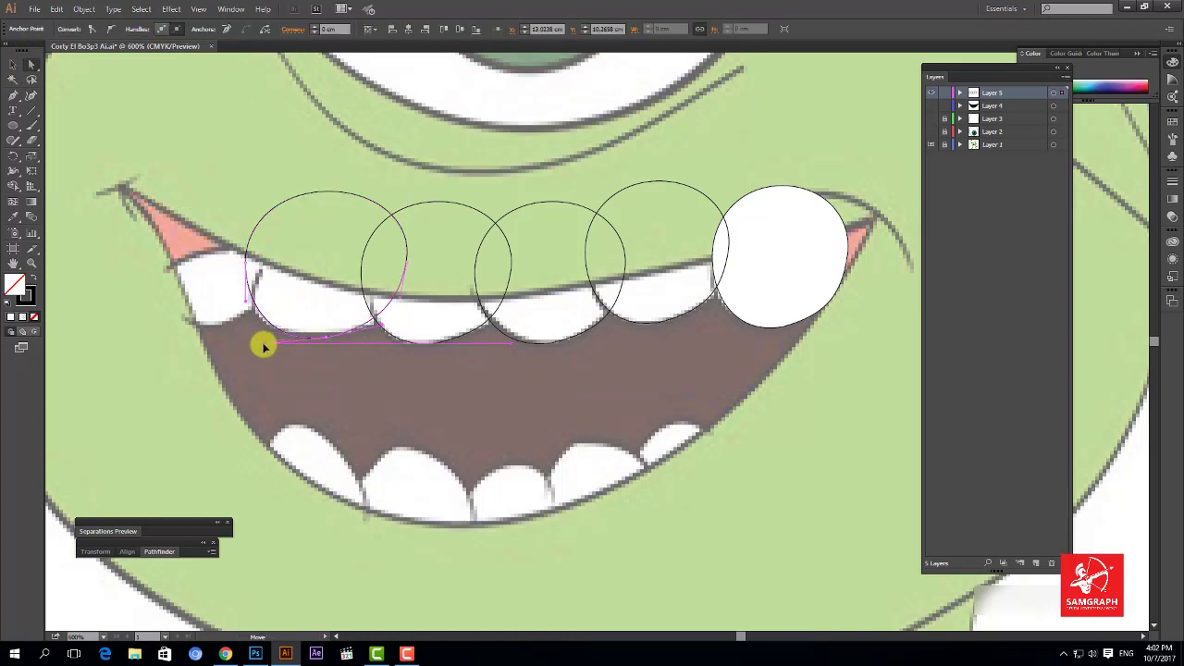
drag(243, 265, 256, 283)
drag(322, 341, 333, 338)
click(320, 321)
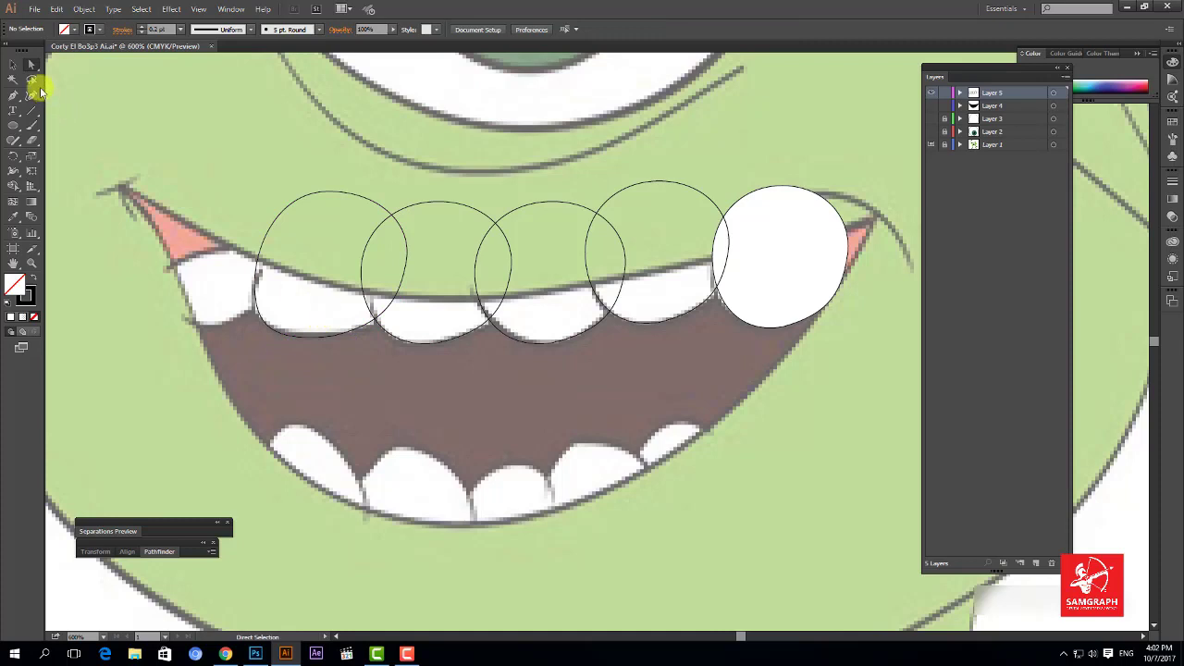
- Draw an unfilled ellipse about 1.48 by 0.65 cm and place it over the leftmost upper tooth
key(v)
drag(320, 176, 361, 159)
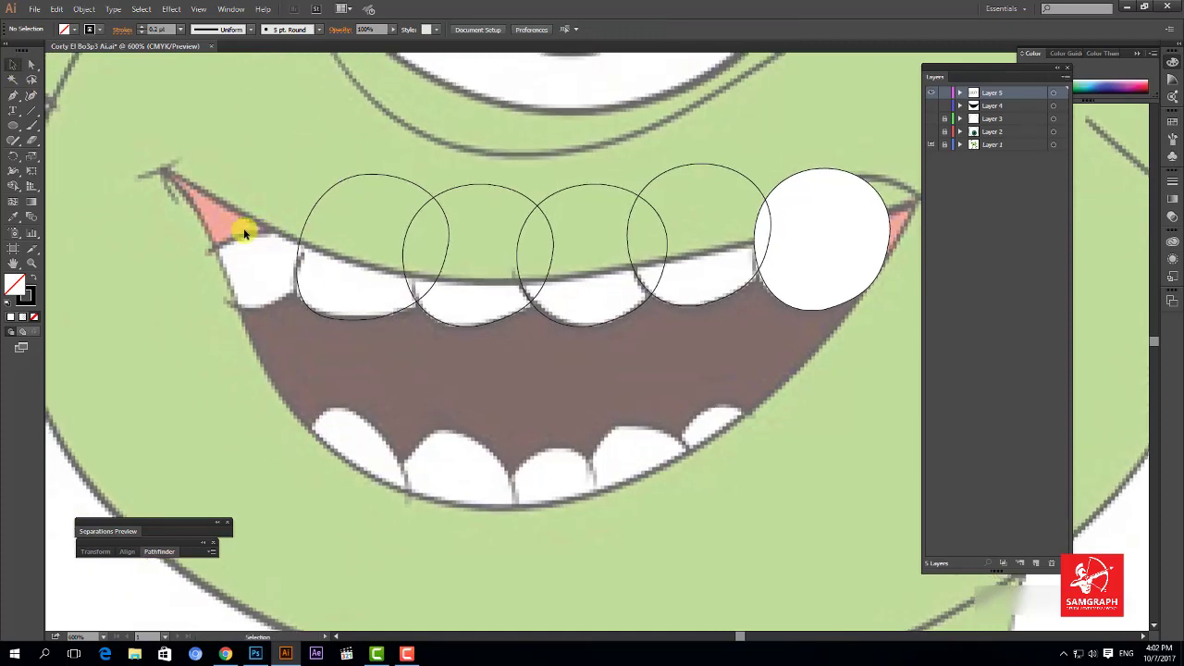
click(15, 128)
drag(198, 165, 356, 231)
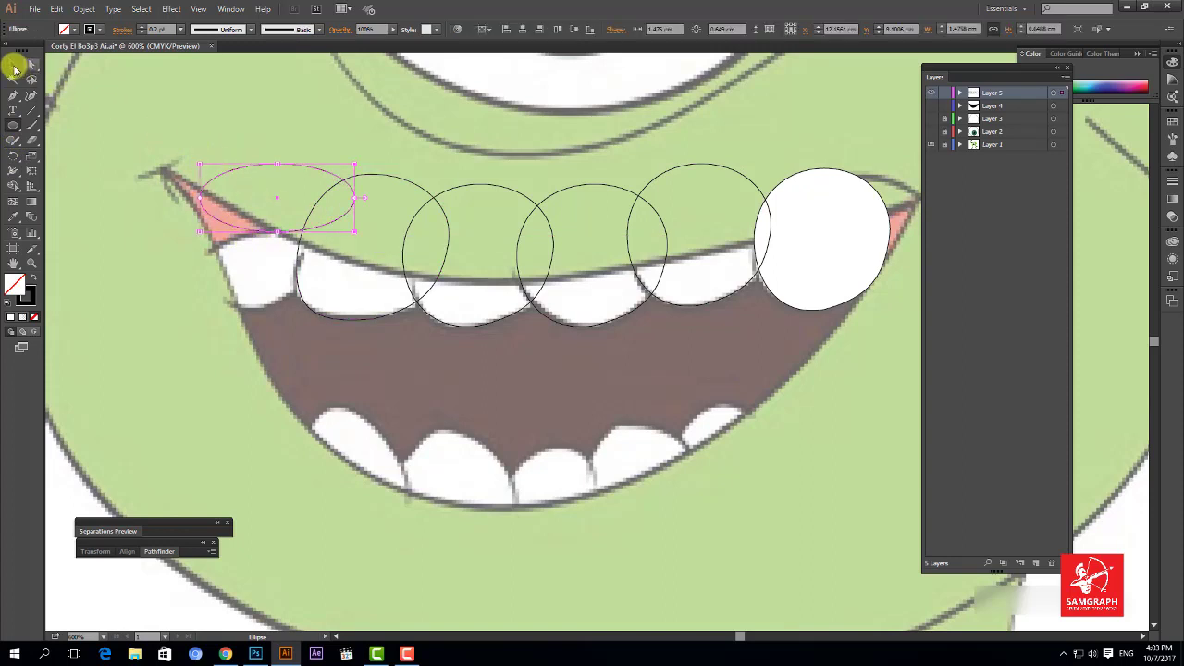
click(14, 67)
drag(280, 199, 254, 272)
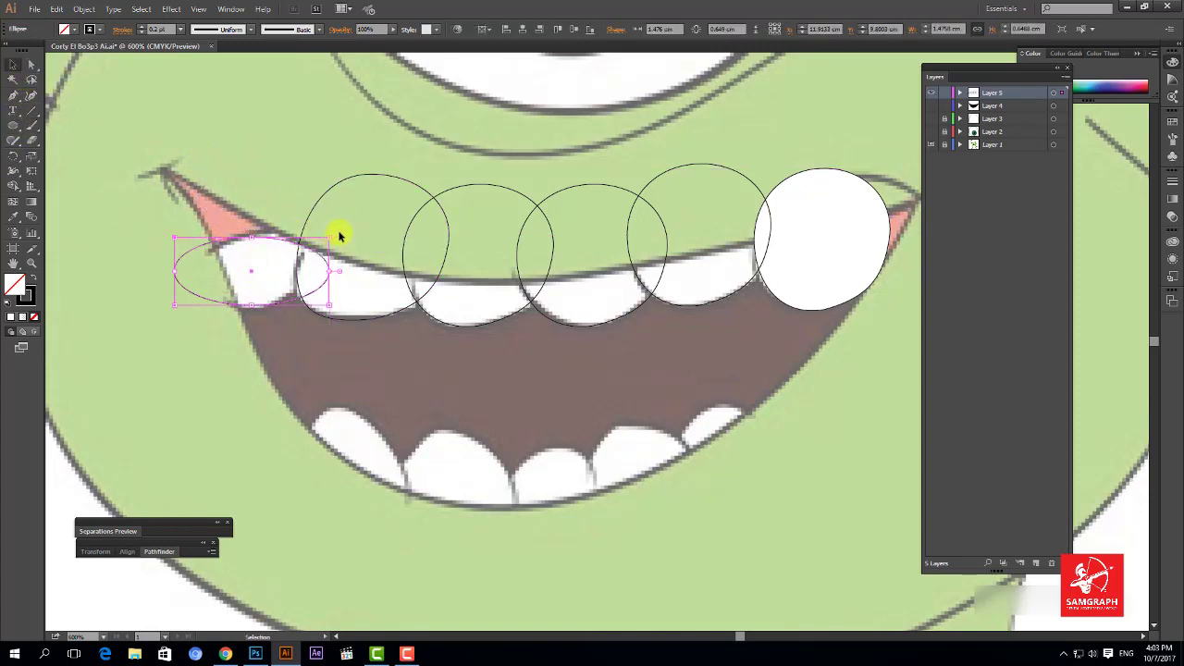
- Rotate the ellipse counterclockwise and resize it to match the slant of the leftmost upper tooth
drag(336, 231, 335, 201)
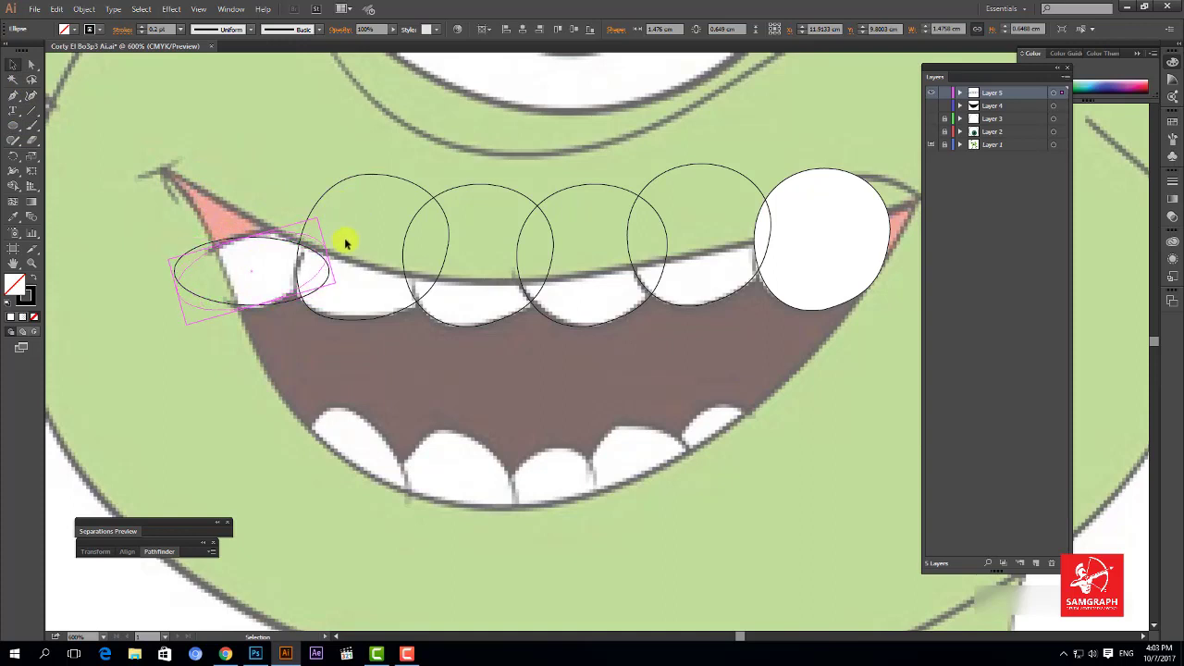
mouse_move(345, 242)
mouse_down()
mouse_move(283, 250)
mouse_move(340, 266)
mouse_up()
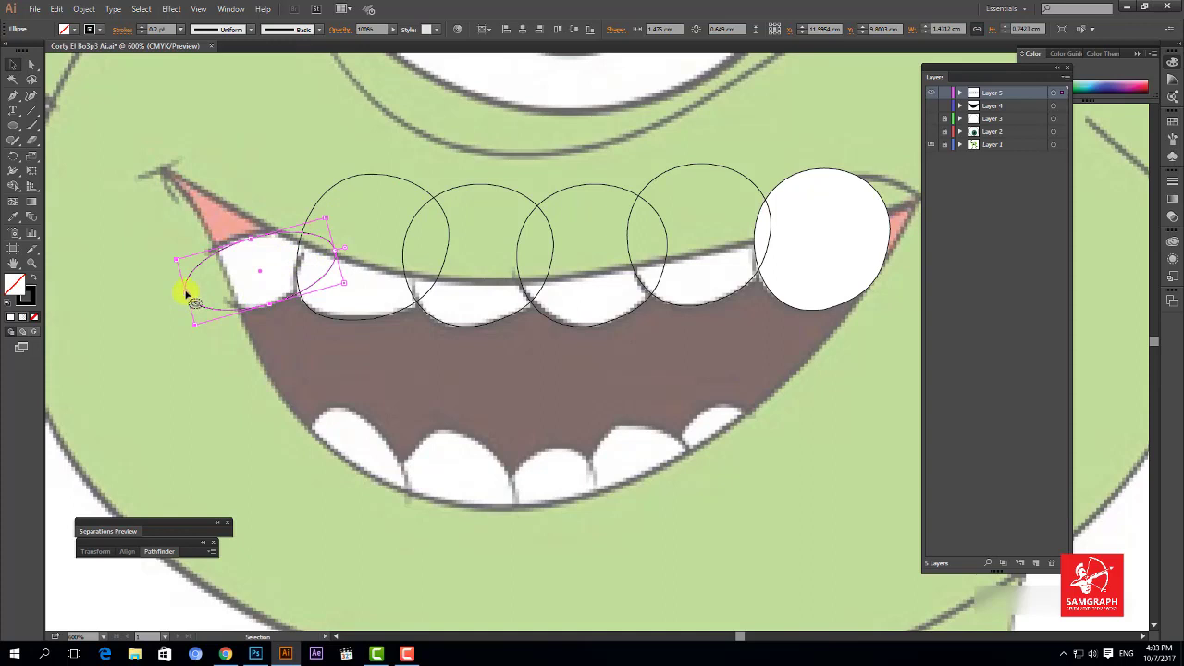
click(283, 347)
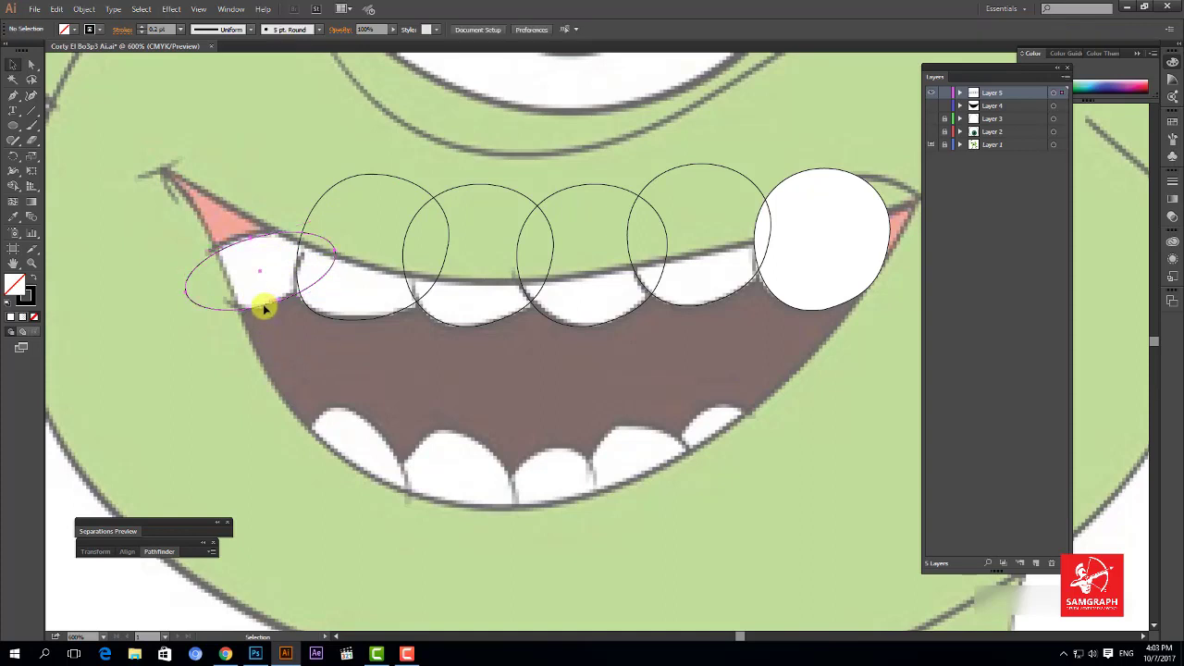
- Adjust the ellipse's bottom anchor point and curve to follow the lower edge of the leftmost upper tooth
click(31, 64)
click(268, 310)
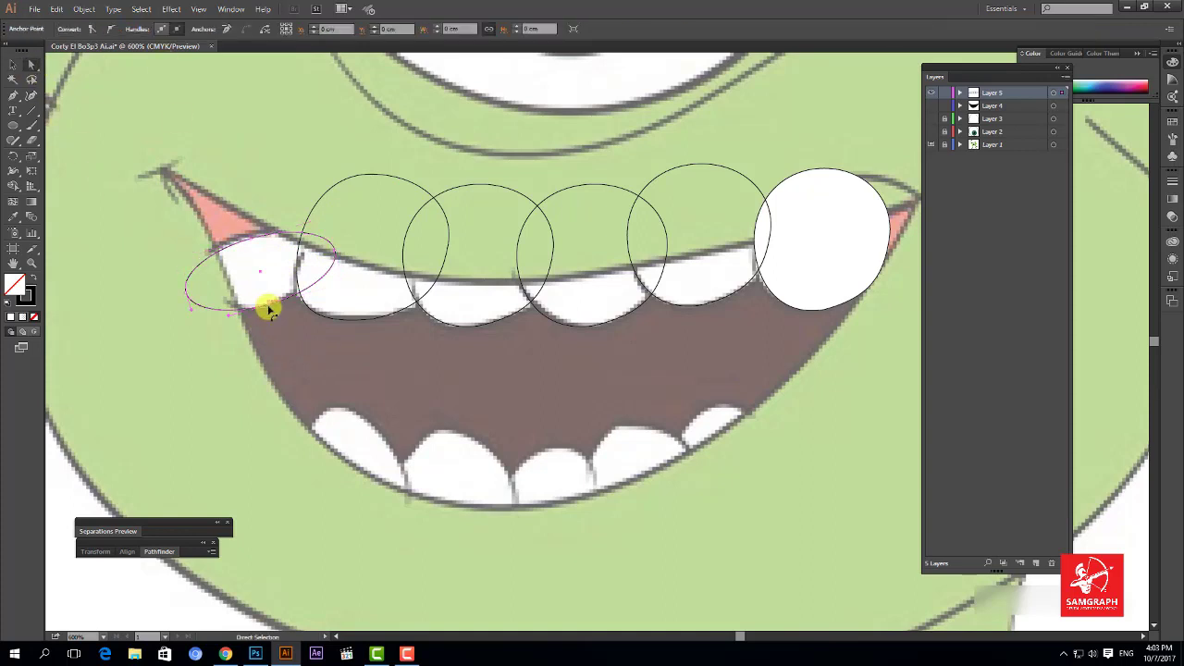
click(226, 317)
drag(227, 317, 268, 308)
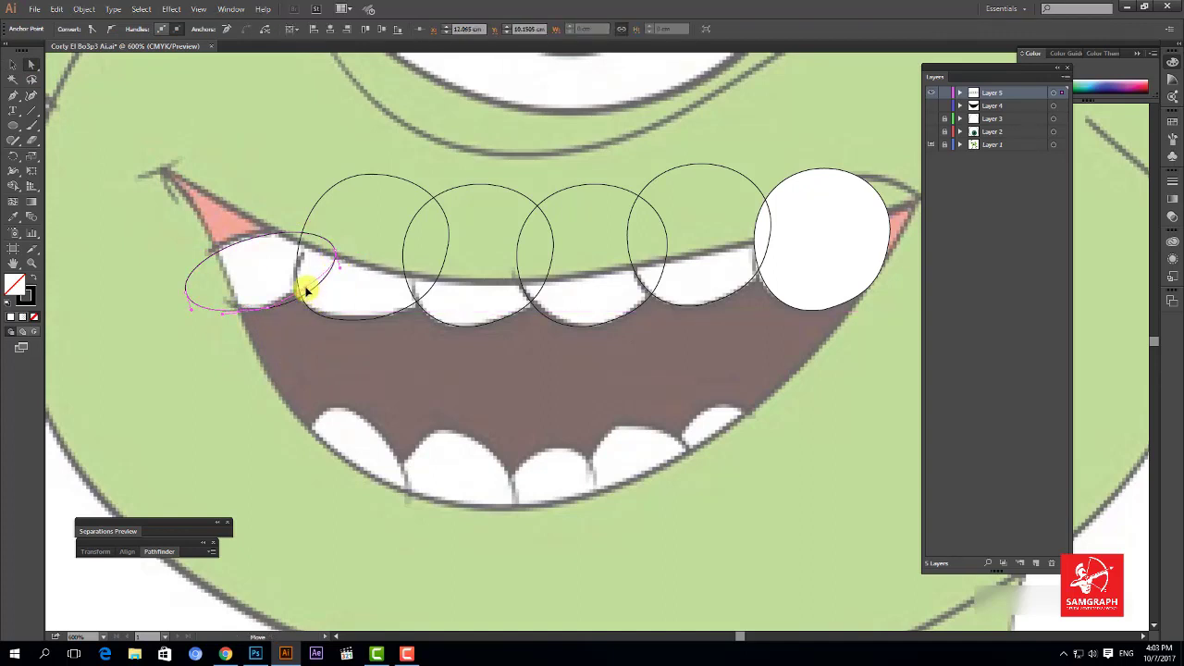
drag(305, 289, 296, 324)
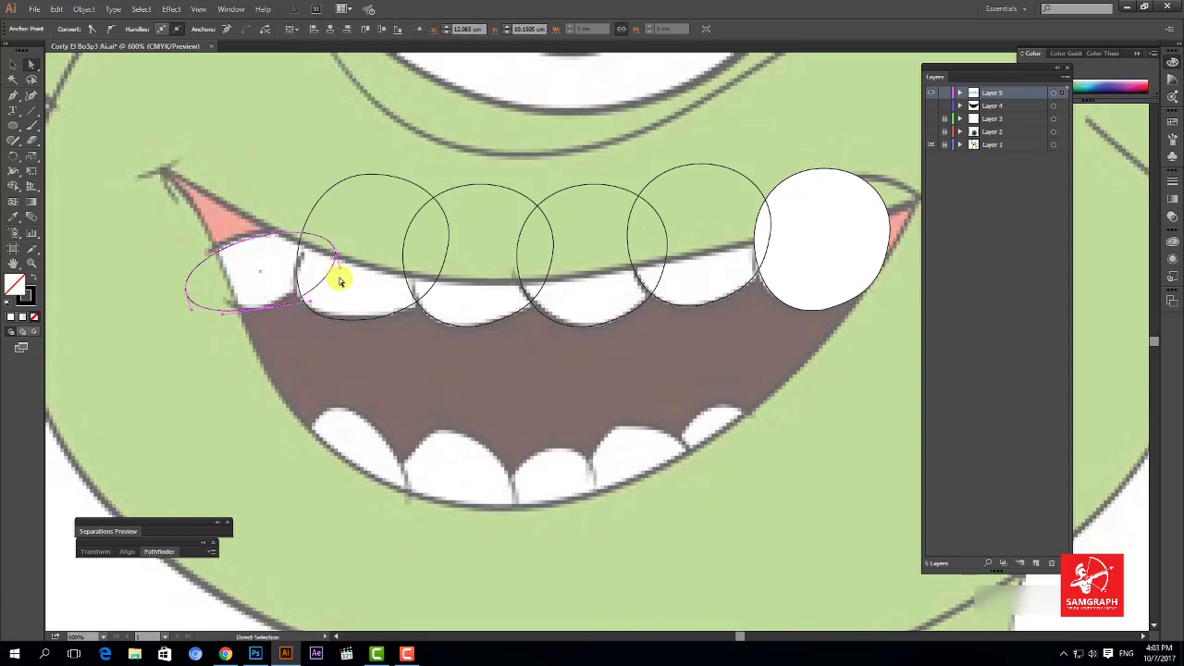
- Pull the ellipse's right and left anchor points inward to fit the leftmost upper tooth
drag(333, 269, 309, 259)
click(317, 251)
click(336, 251)
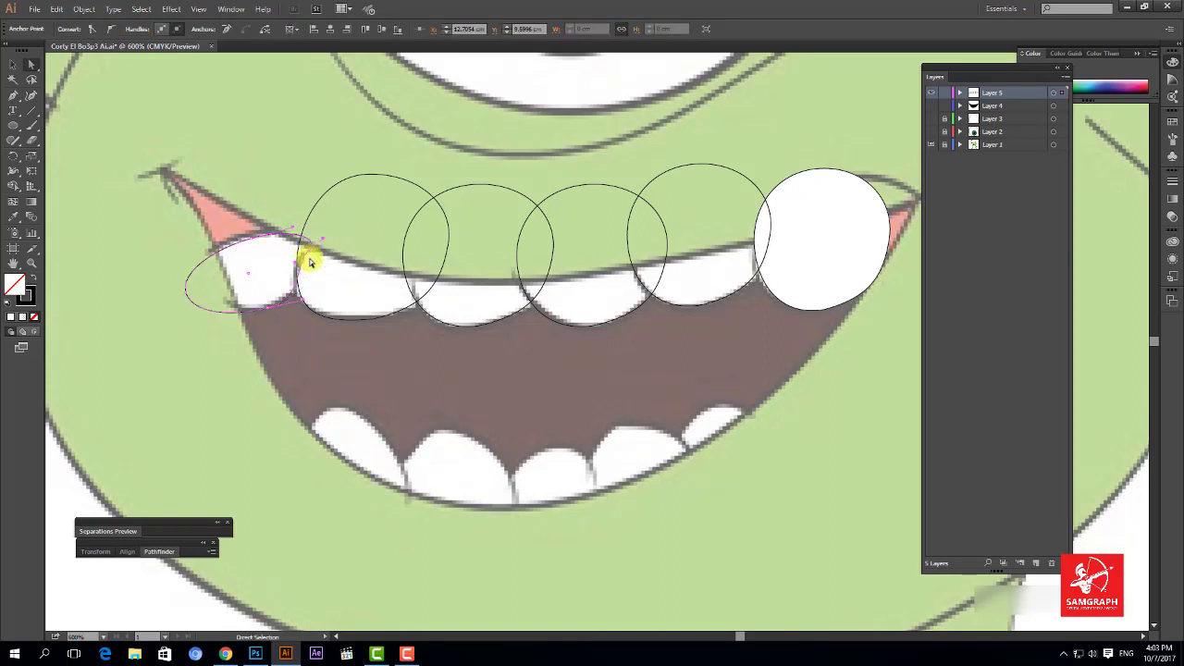
drag(187, 294, 215, 302)
click(13, 65)
click(416, 148)
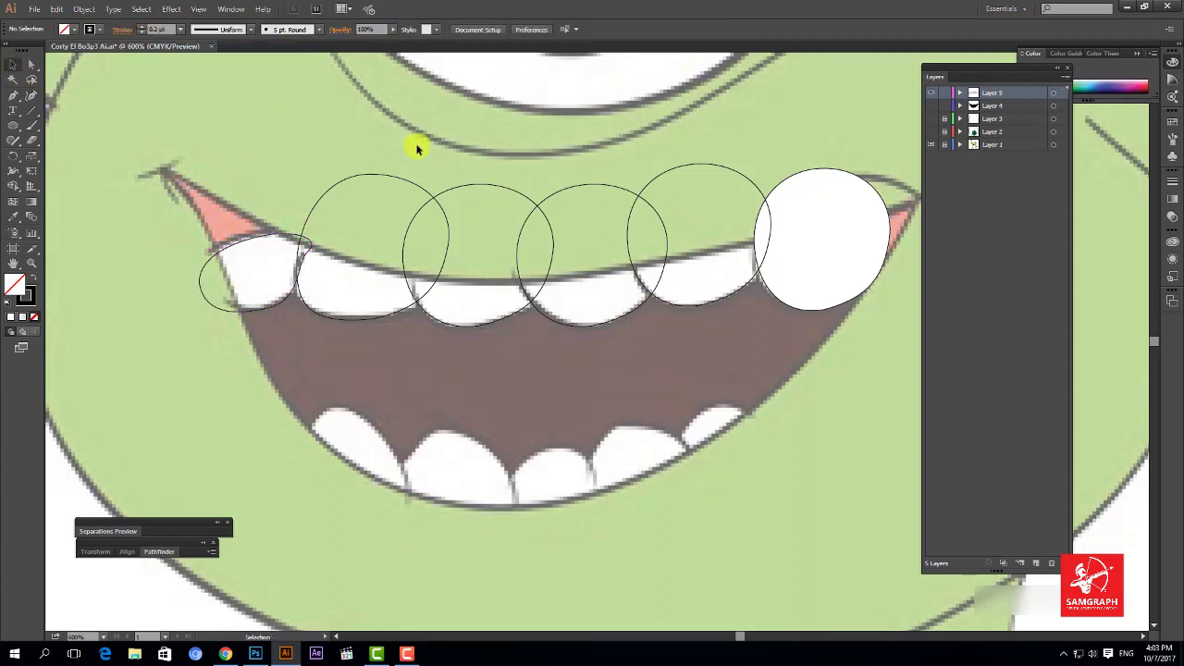
click(248, 232)
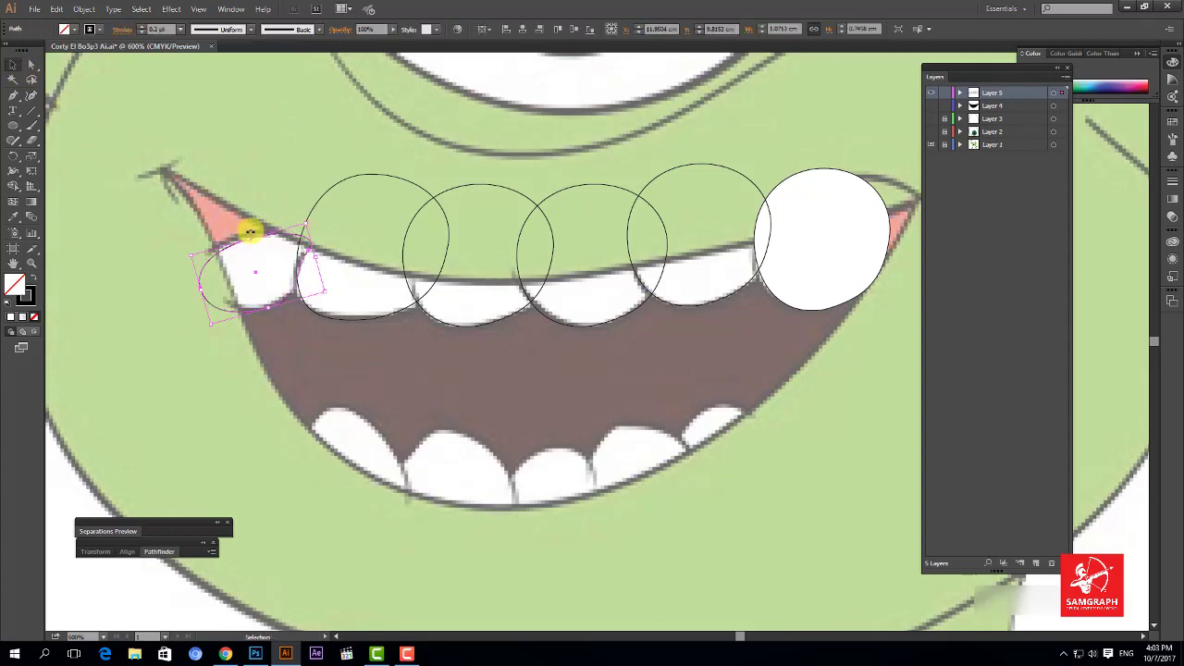
click(276, 184)
- Duplicate the third upper tooth's circle onto the second lower tooth and shrink it to about 0.99 by 1.24 cm
key(space)
drag(420, 201, 479, 214)
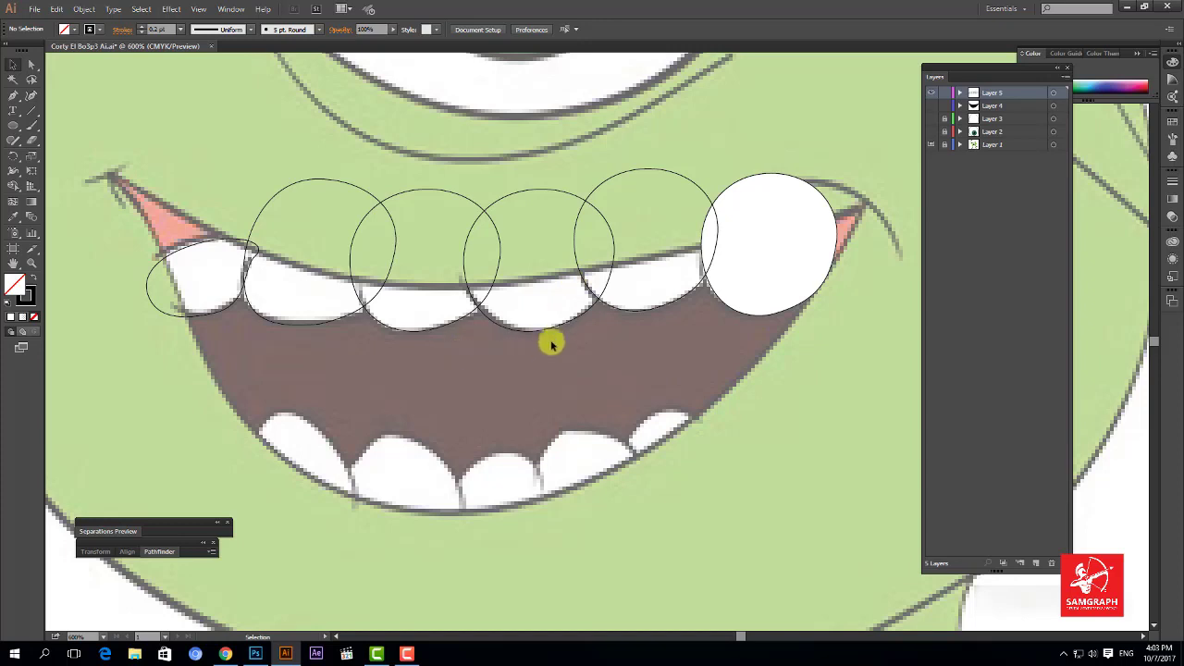
key(space)
drag(568, 296, 553, 217)
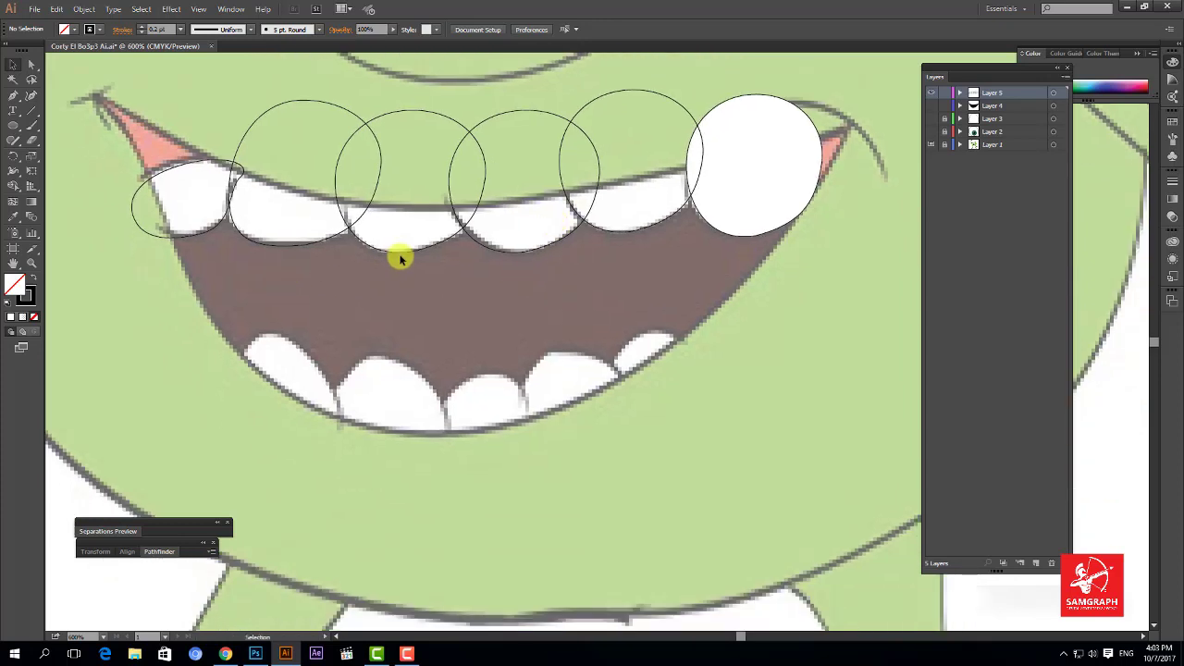
drag(413, 266, 386, 495)
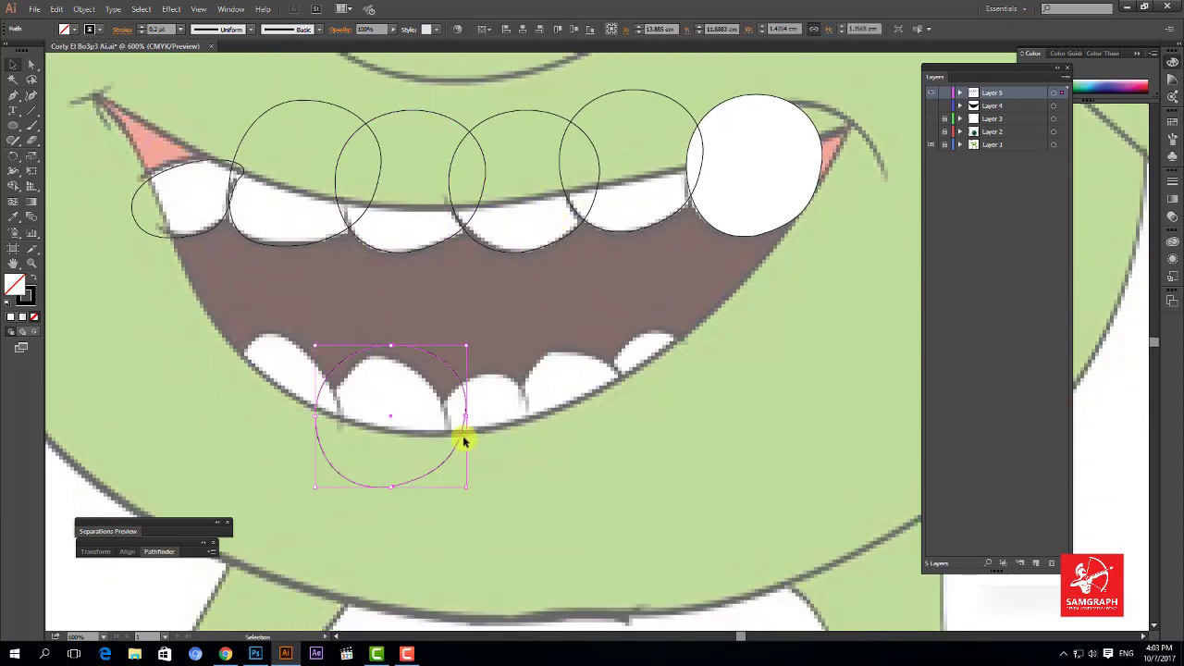
drag(467, 416, 444, 414)
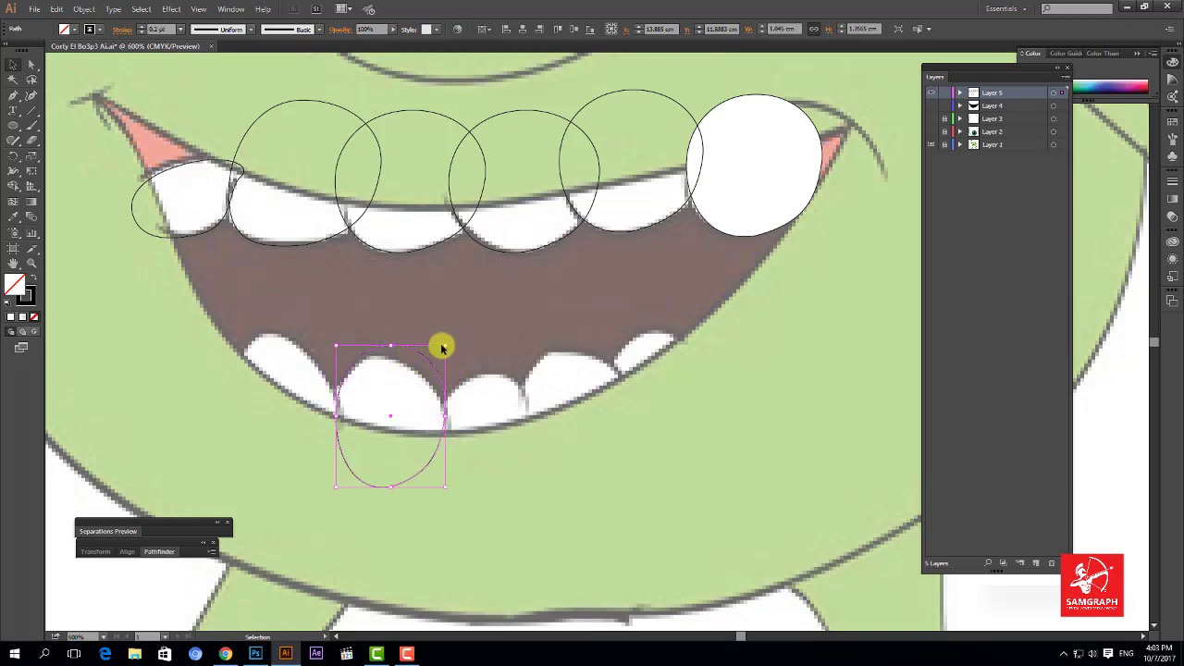
drag(442, 344, 380, 360)
- Adjust the anchor points of the second lower tooth's outline so its top and sides follow the sketched tooth
click(28, 67)
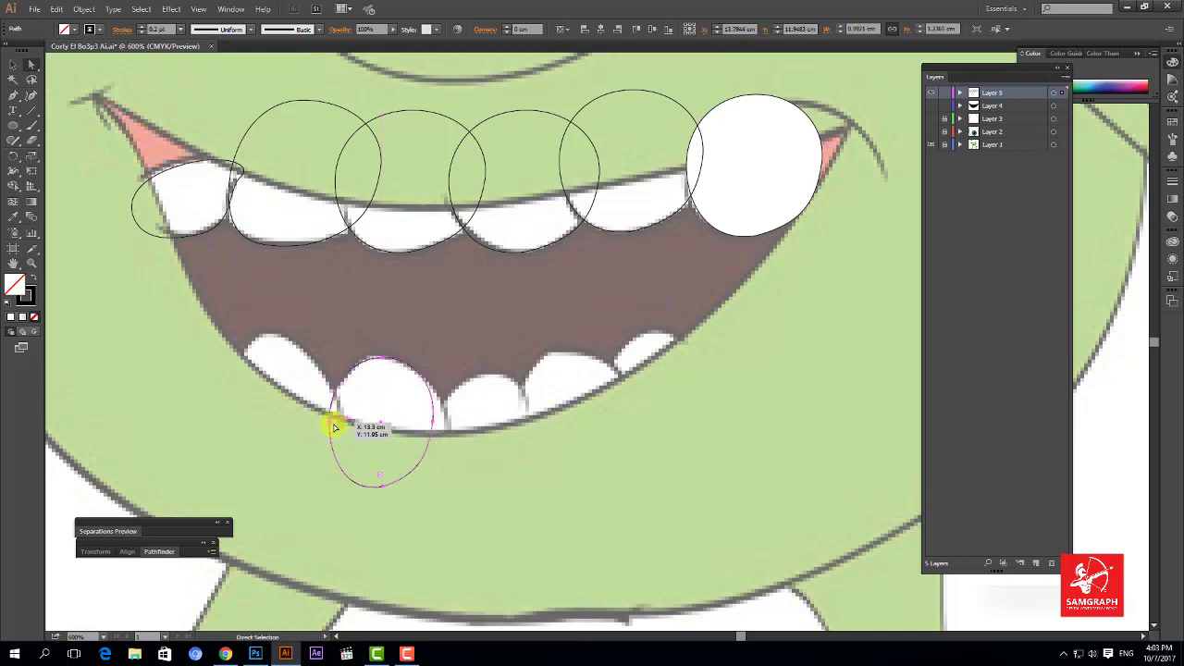
drag(333, 427, 339, 427)
click(394, 397)
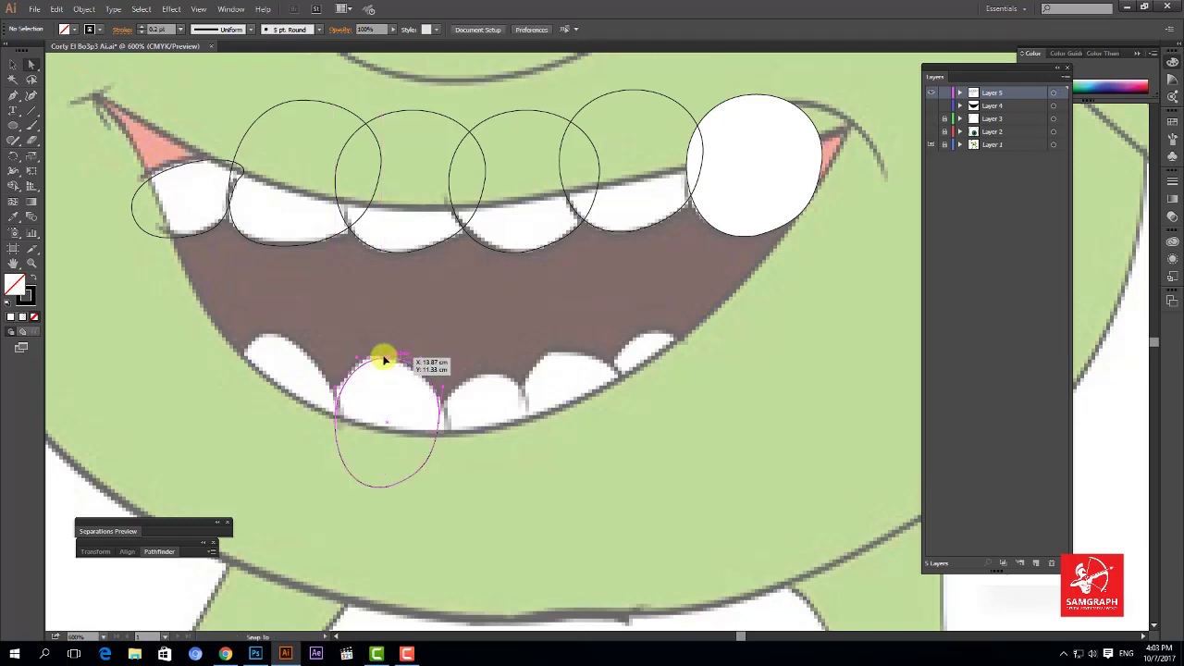
click(384, 360)
drag(442, 415, 445, 418)
click(13, 64)
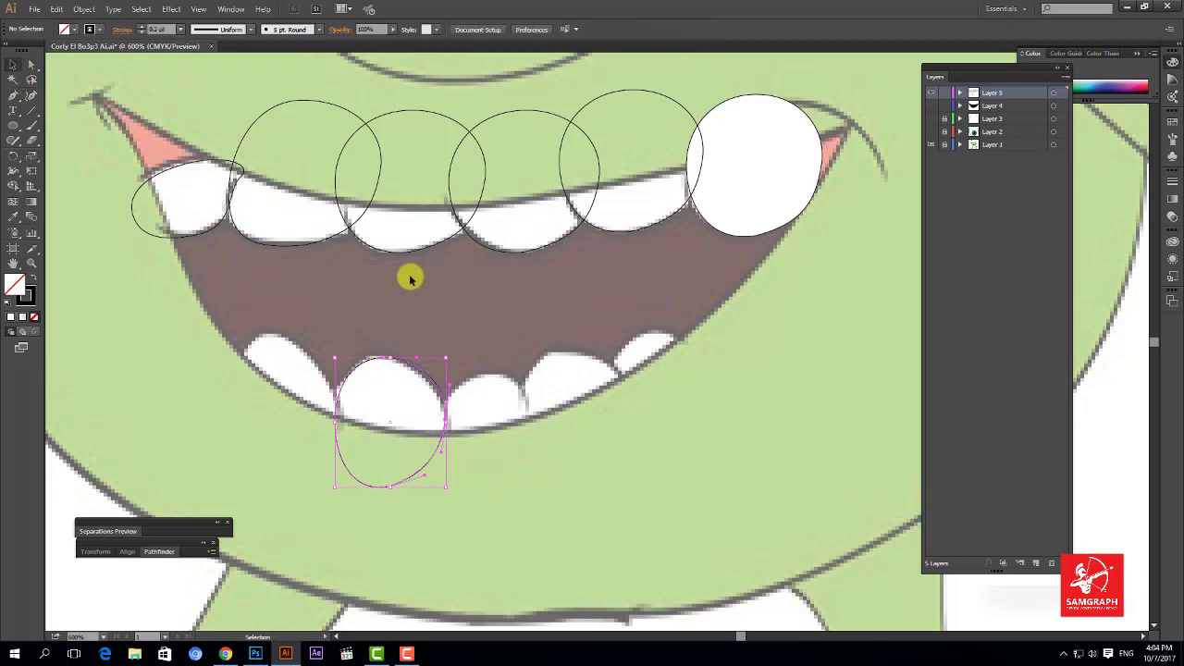
click(409, 274)
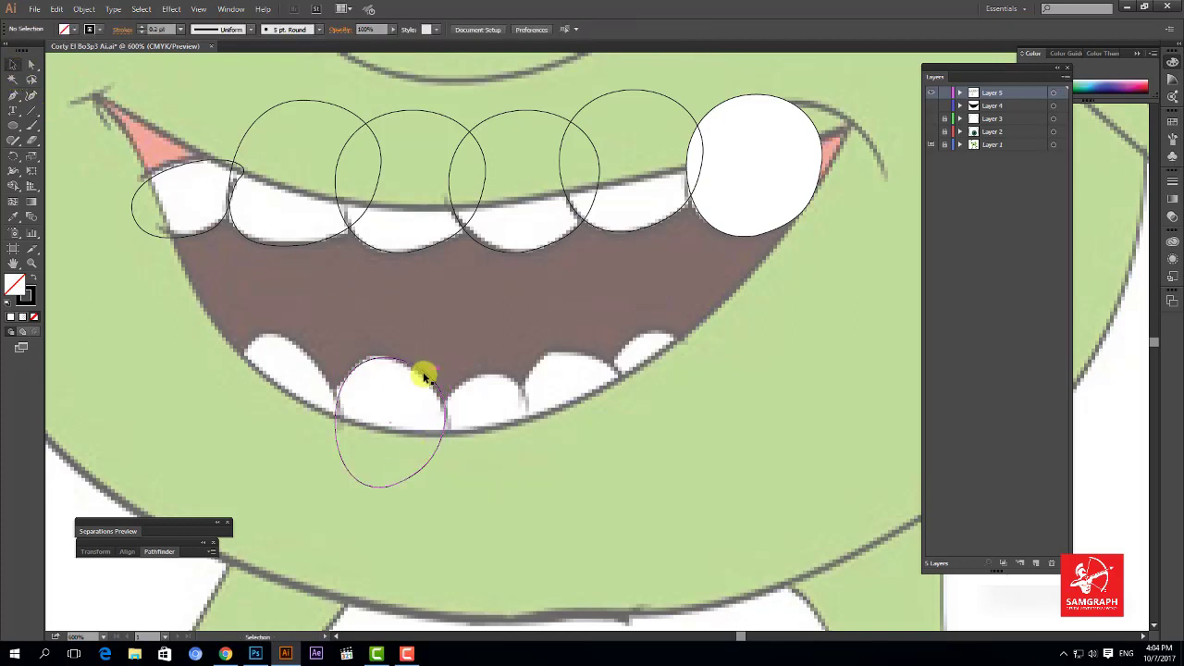
- Duplicate the second lower tooth's outline onto the third lower tooth and resize it to about 0.92 cm wide
click(439, 390)
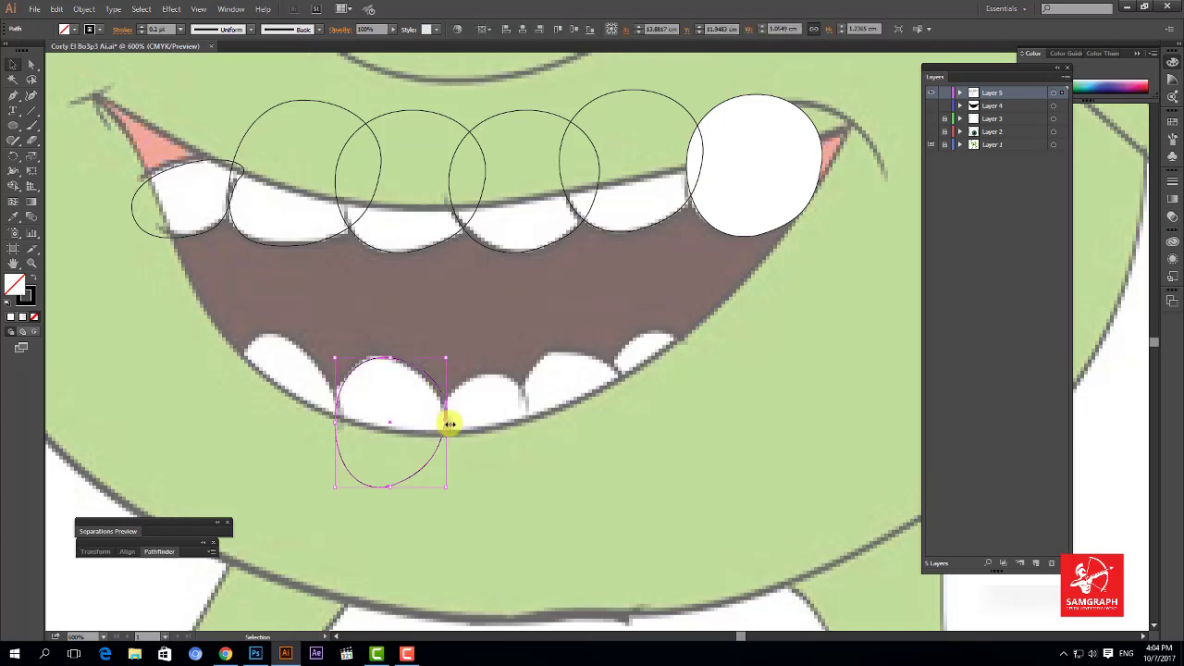
drag(447, 421, 524, 441)
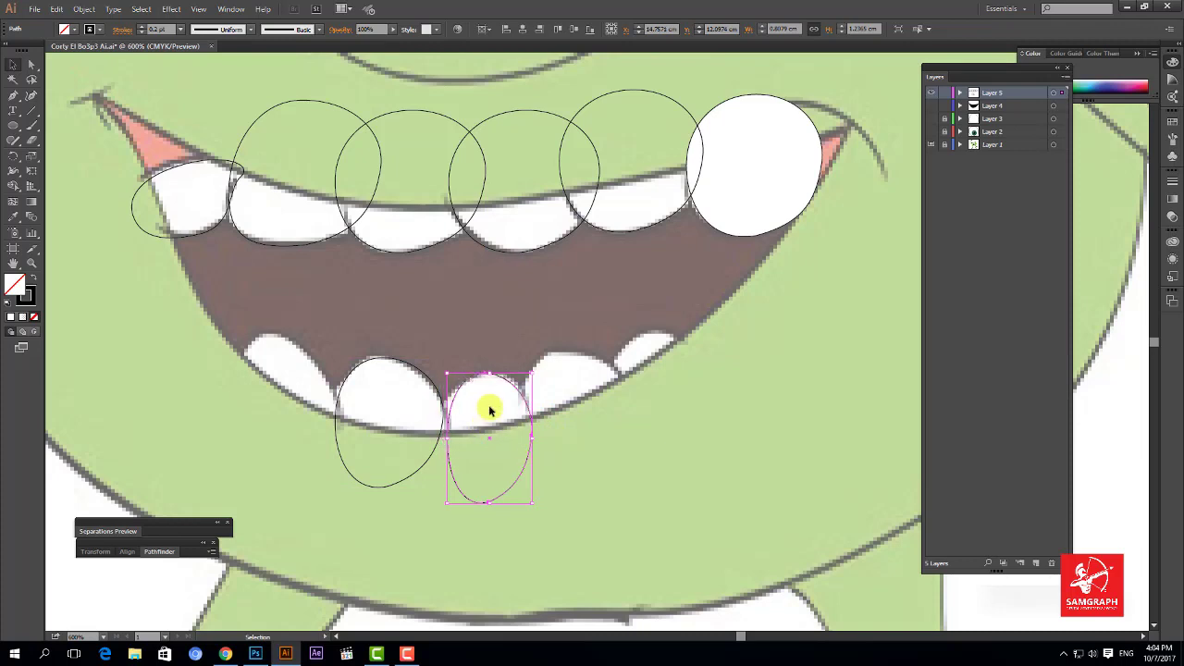
drag(526, 440, 537, 441)
- Adjust the side and top anchor points of the third lower tooth's outline to match the sketch
key(a)
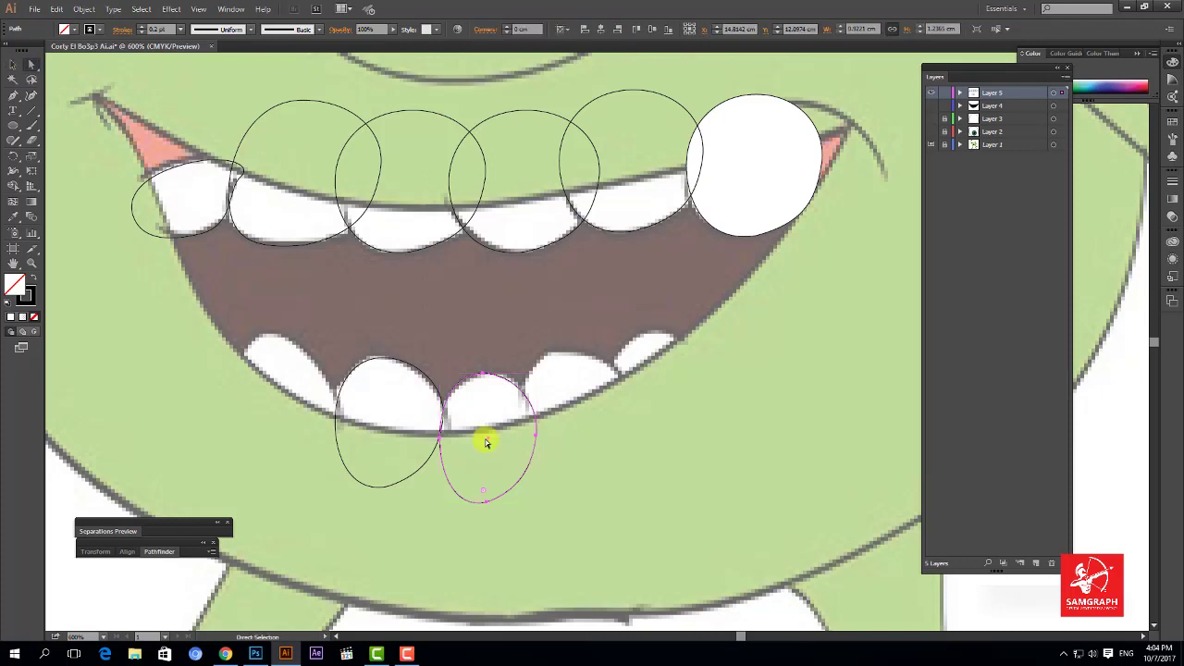
drag(536, 439, 530, 442)
click(569, 422)
click(489, 375)
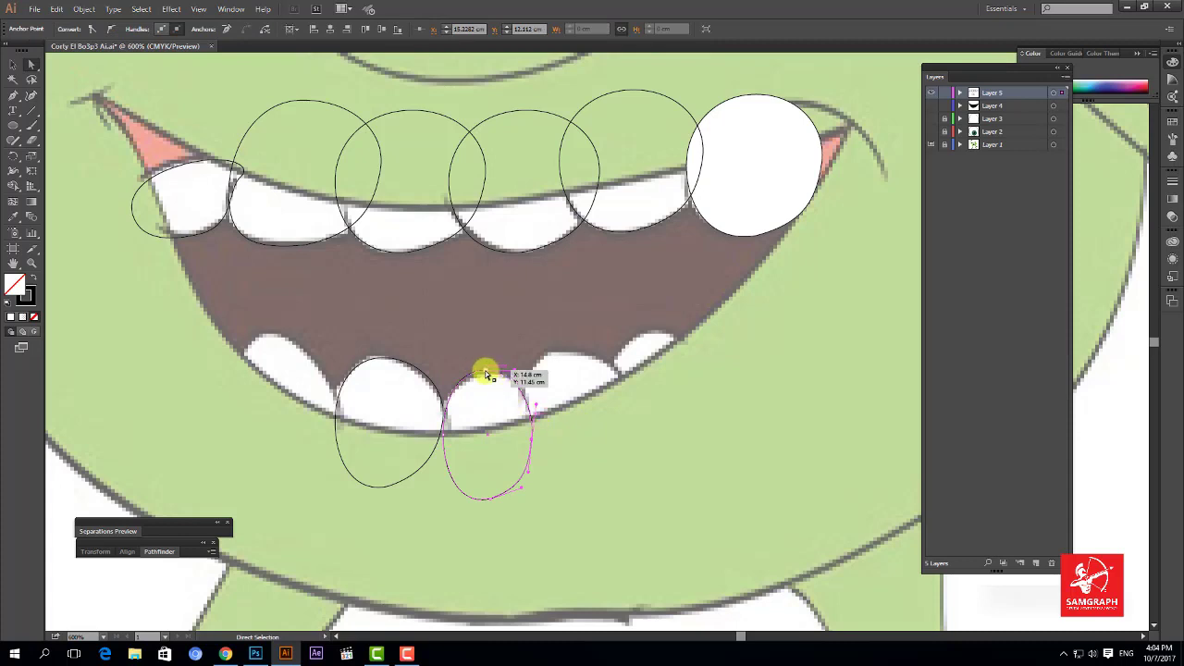
click(486, 372)
click(13, 65)
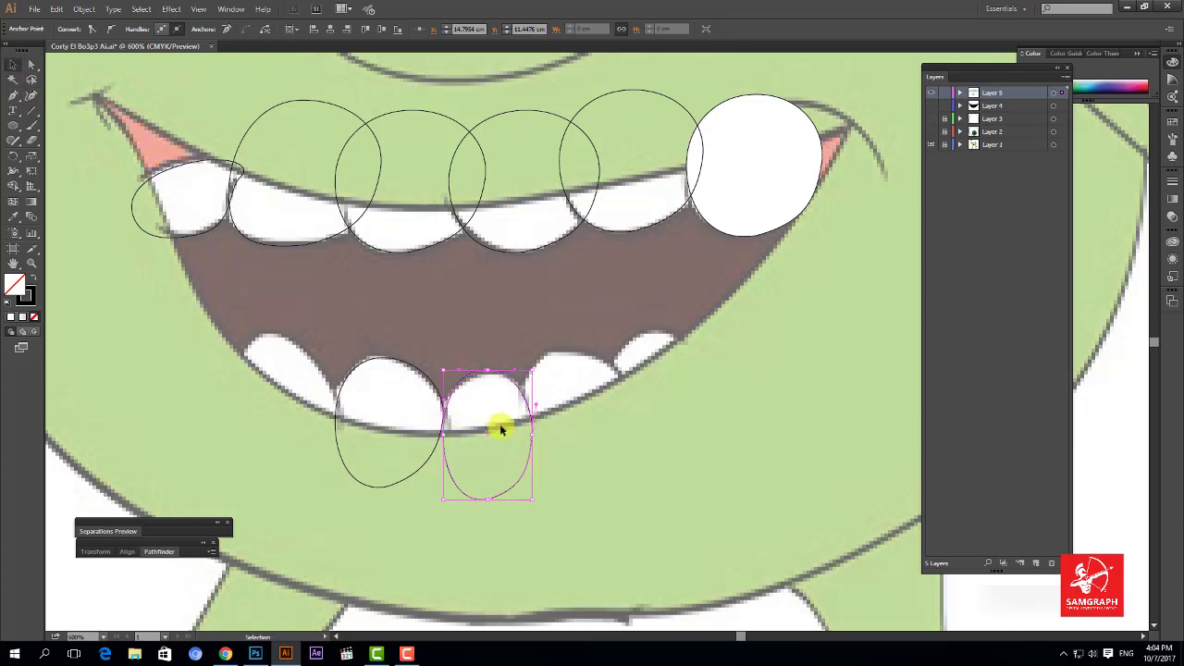
click(573, 443)
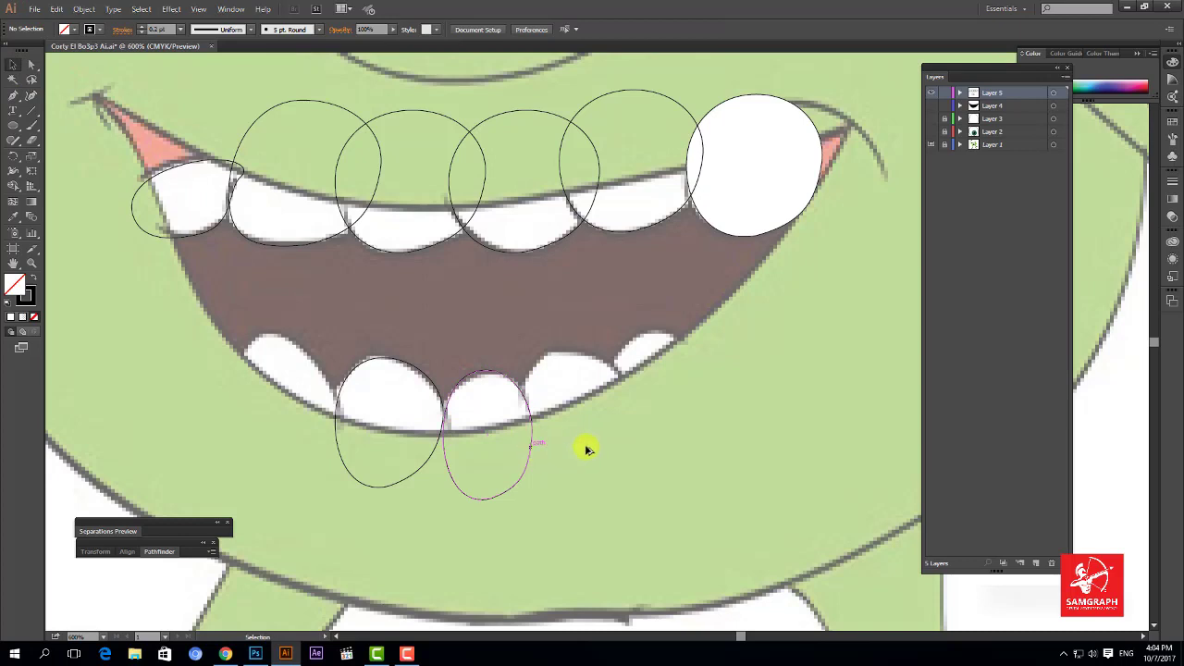
- Duplicate the third lower tooth's outline onto the fourth, tilt it slightly counter-clockwise, and copy it onto the fifth and first lower teeth
alt+drag(530, 450, 610, 428)
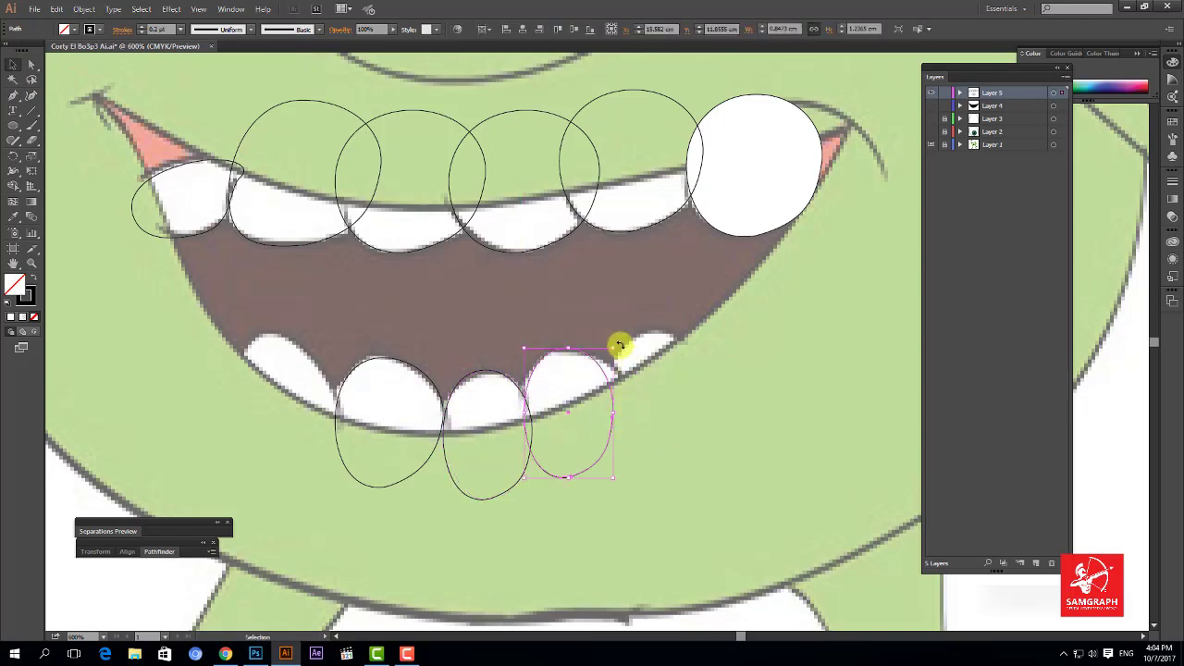
drag(619, 345, 636, 403)
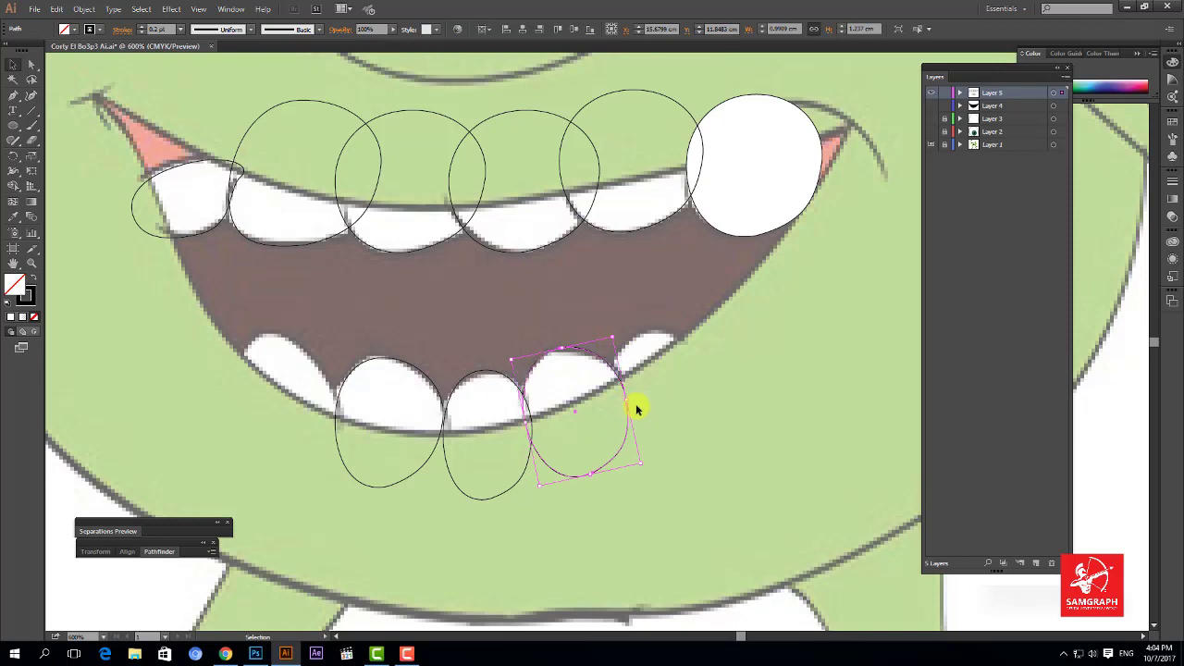
click(617, 401)
drag(632, 406, 335, 404)
- Adjust the top, bottom and side anchor points of the first lower tooth's outline to follow the sketched tooth
click(30, 64)
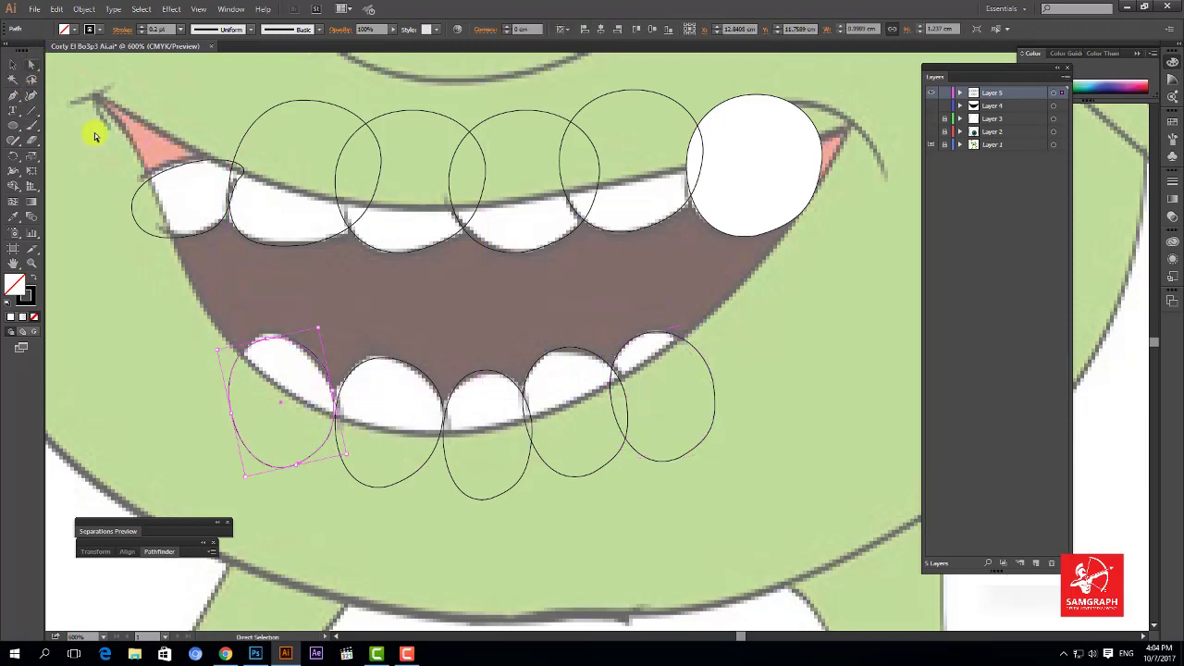
drag(264, 342, 288, 356)
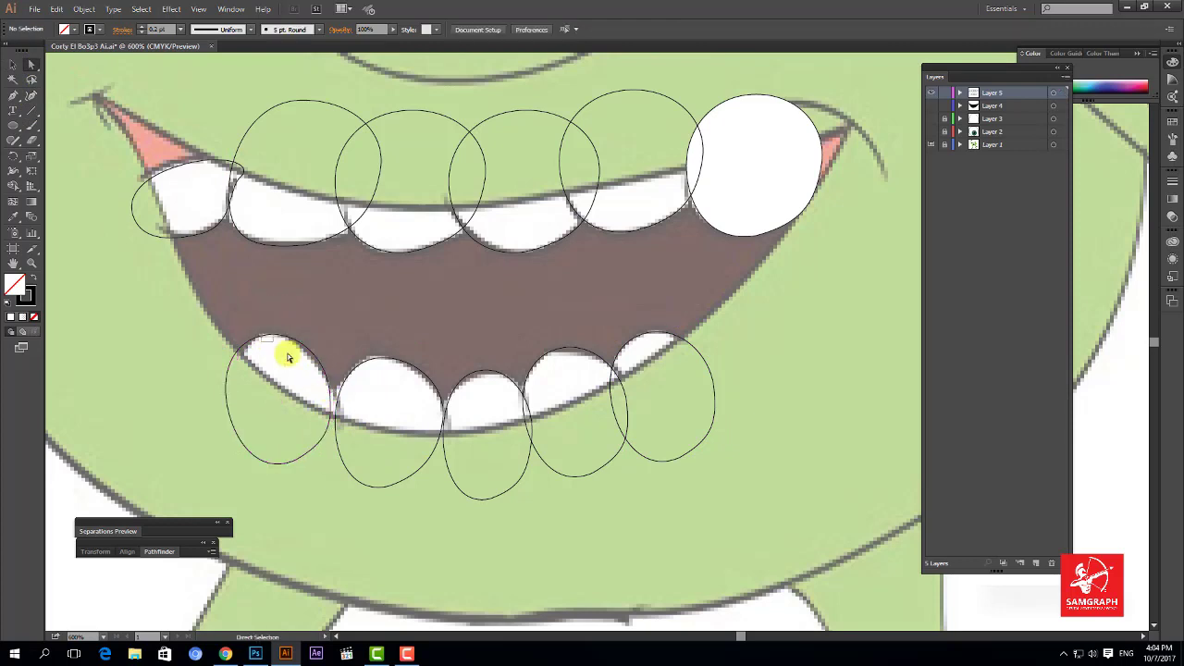
click(326, 395)
drag(299, 467, 305, 474)
drag(330, 396, 336, 400)
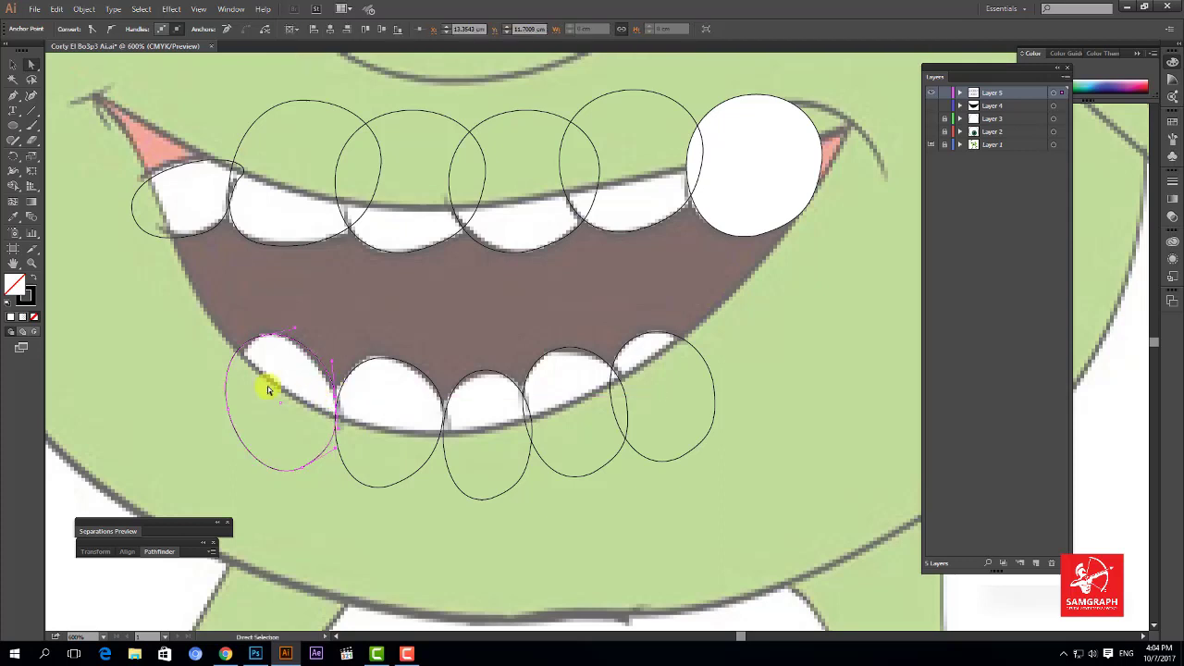
drag(232, 411, 238, 414)
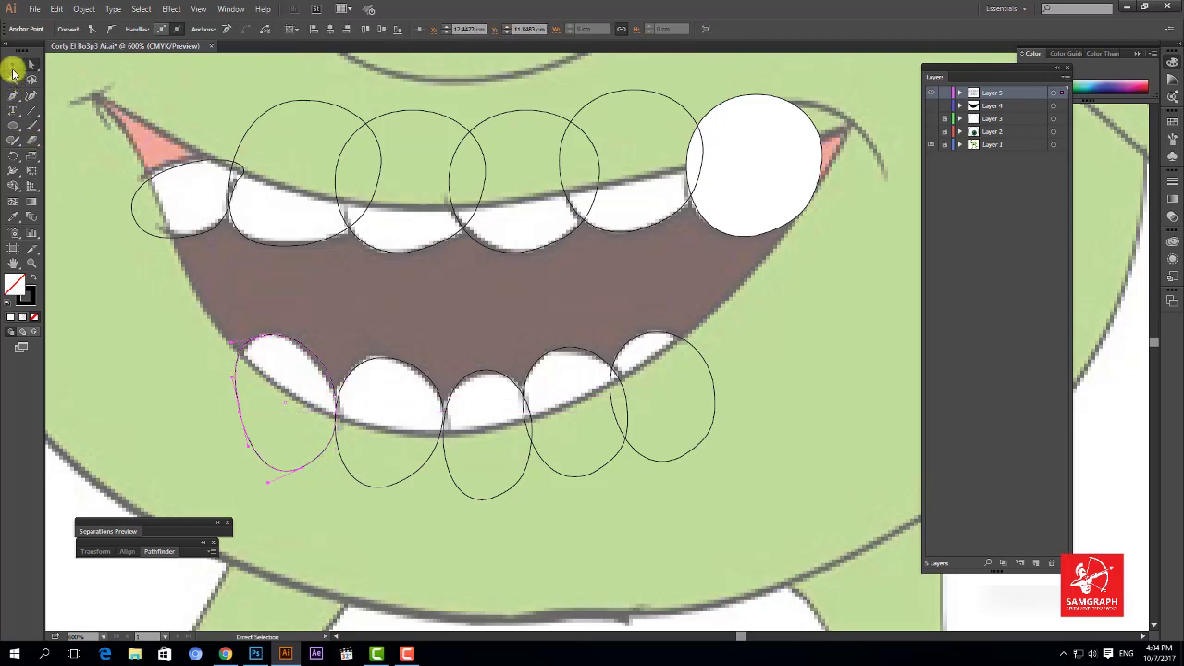
click(13, 64)
click(403, 279)
- Fill the second to fifth upper teeth with white by sampling the sixth upper tooth with the Eyedropper
drag(478, 317, 484, 328)
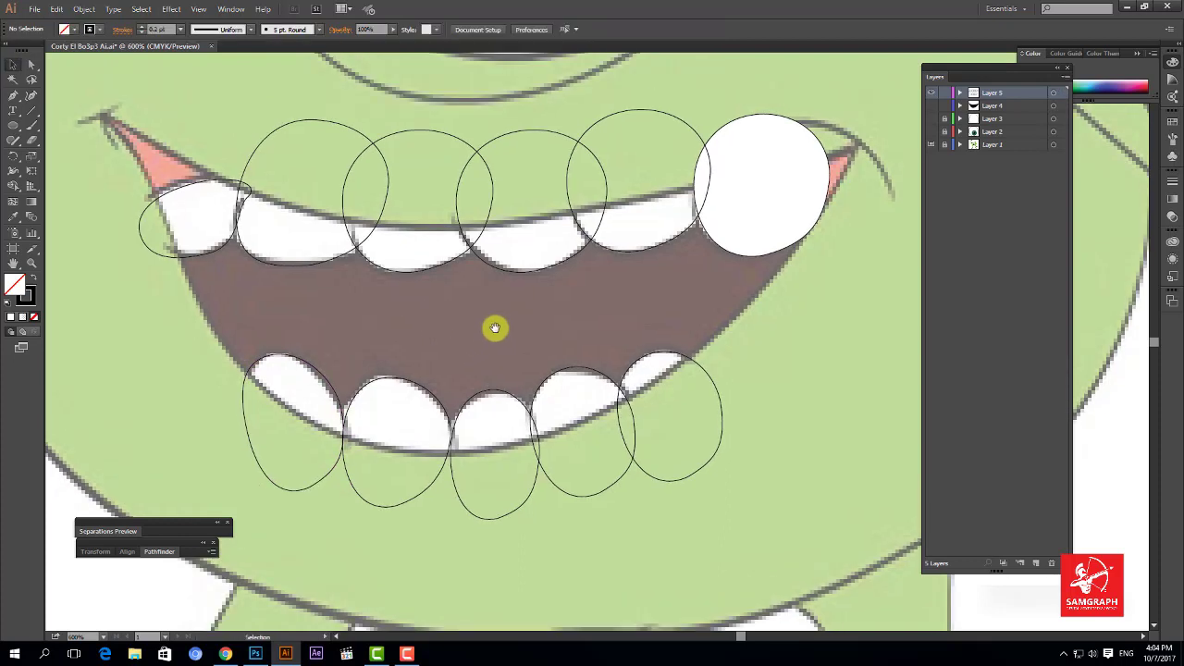
drag(243, 296, 701, 211)
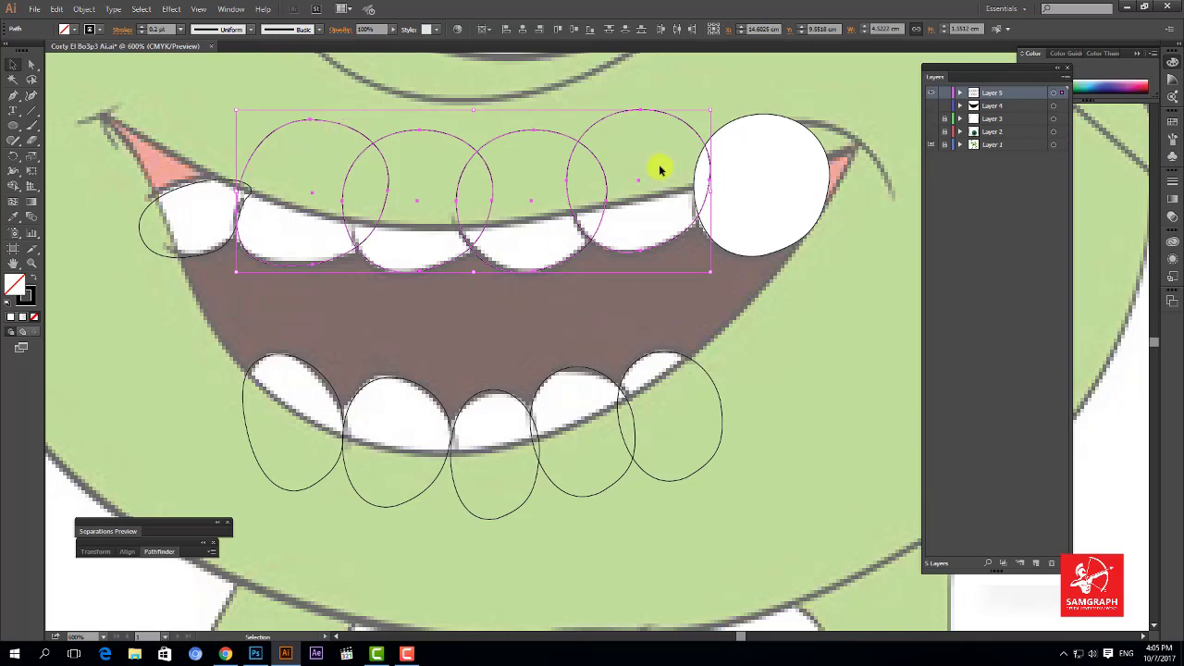
click(11, 217)
click(734, 178)
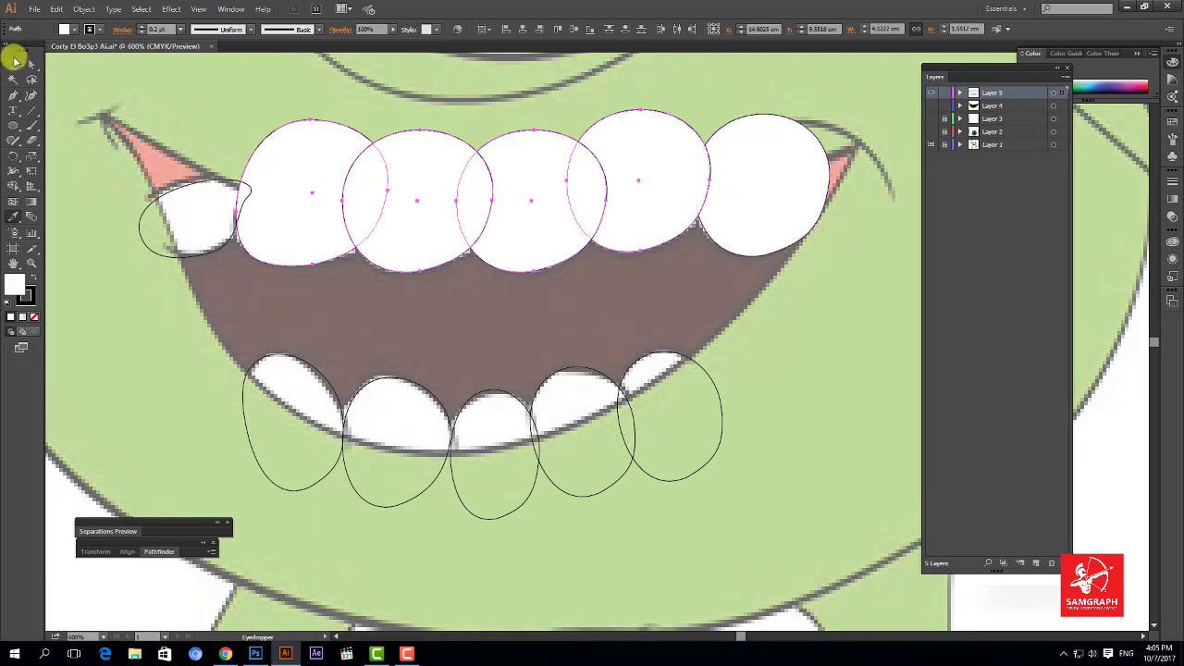
click(206, 276)
click(747, 193)
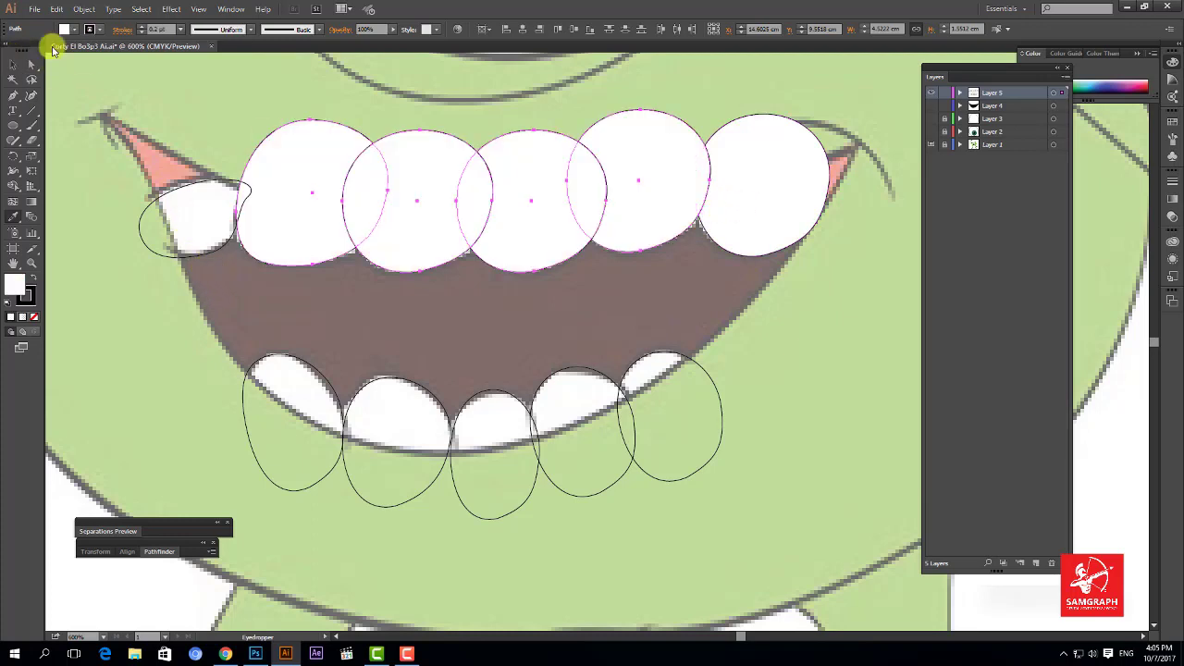
- Fill the first upper tooth with the white sampled from its filled neighbour using the Eyedropper
click(13, 65)
click(193, 74)
click(206, 237)
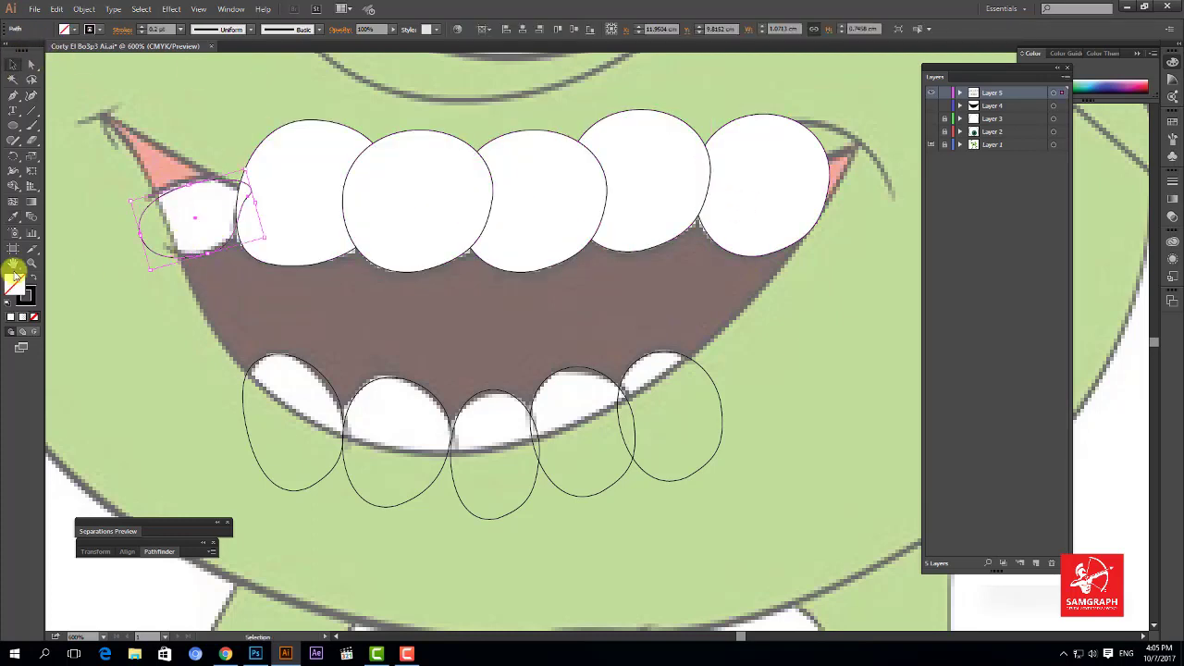
click(13, 217)
click(264, 211)
click(13, 65)
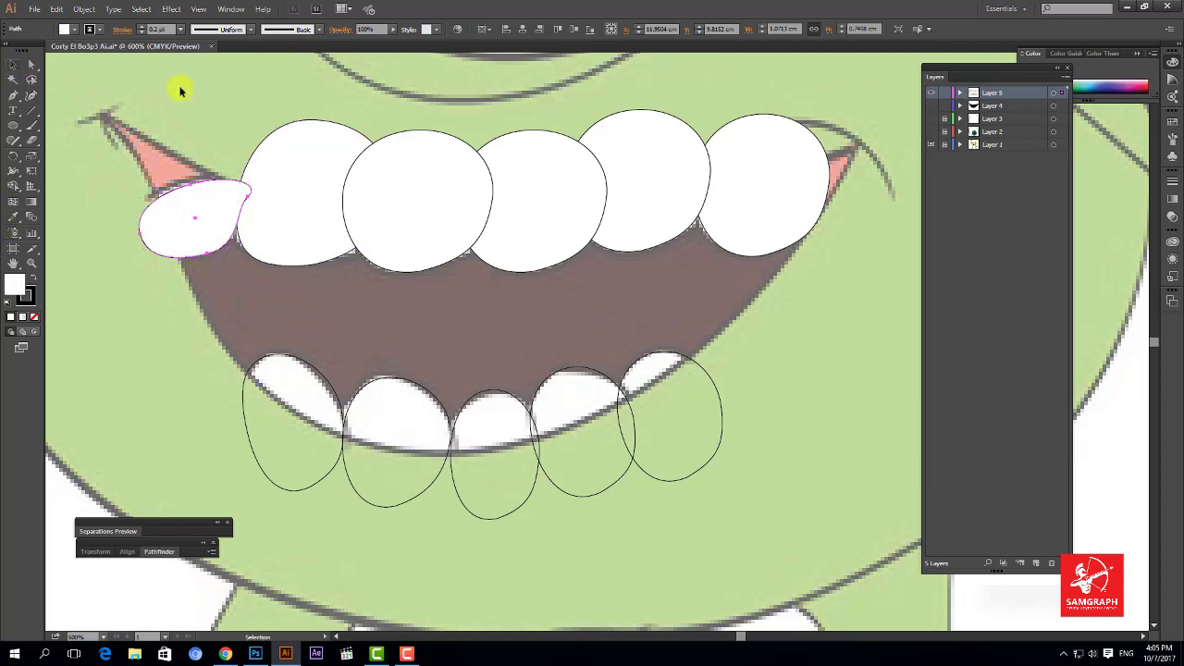
click(180, 92)
- Try to move the first upper tooth behind the second one with the Arrange stacking commands
click(237, 244)
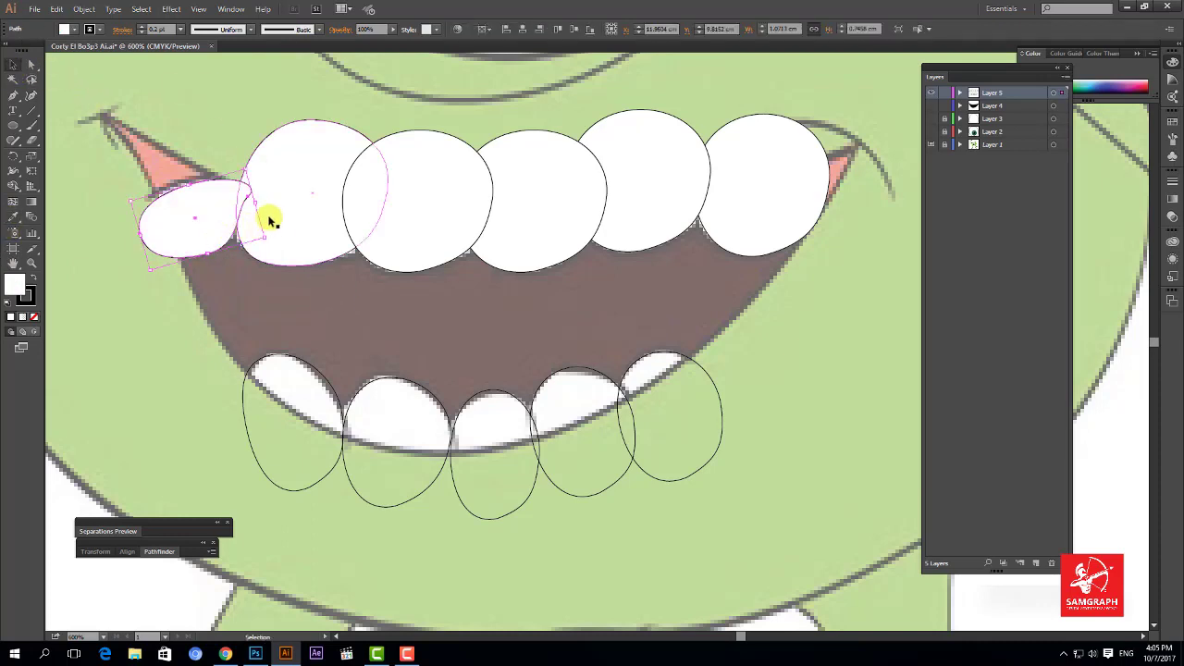
right_click(222, 216)
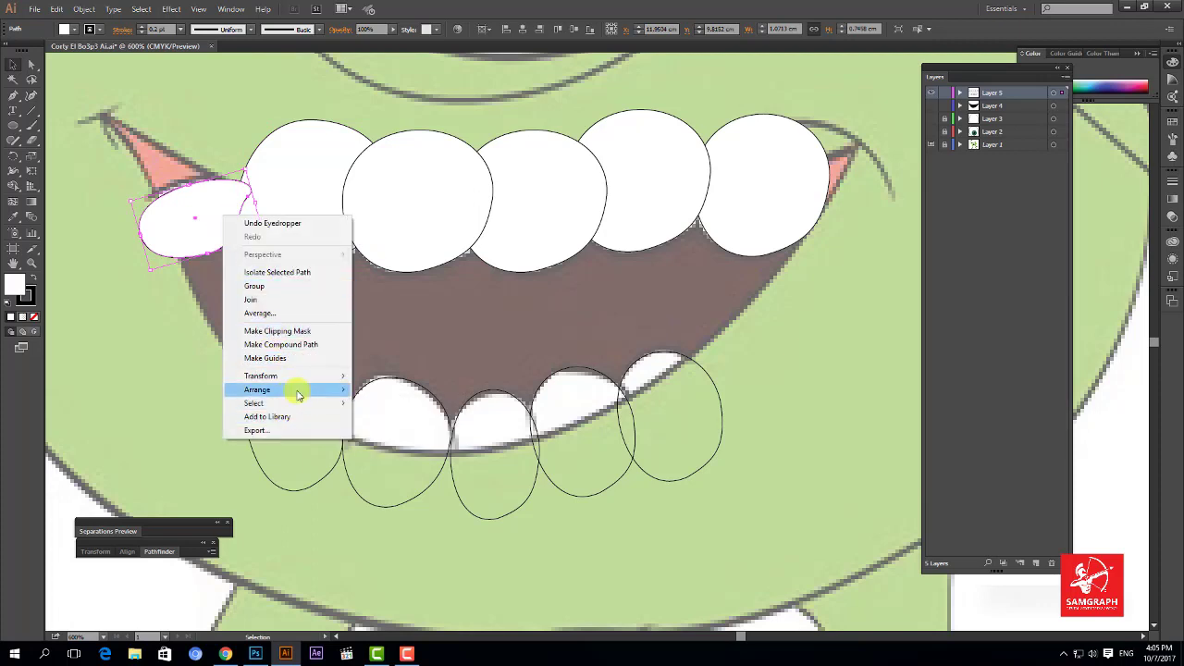
mouse_move(296, 389)
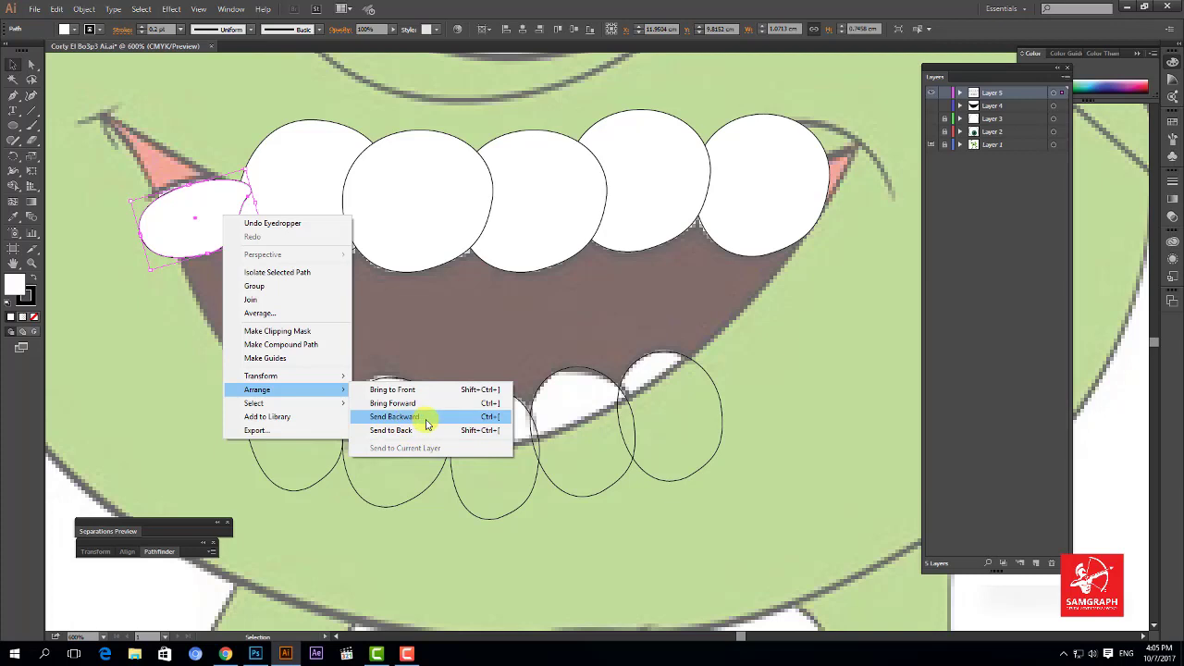
click(426, 423)
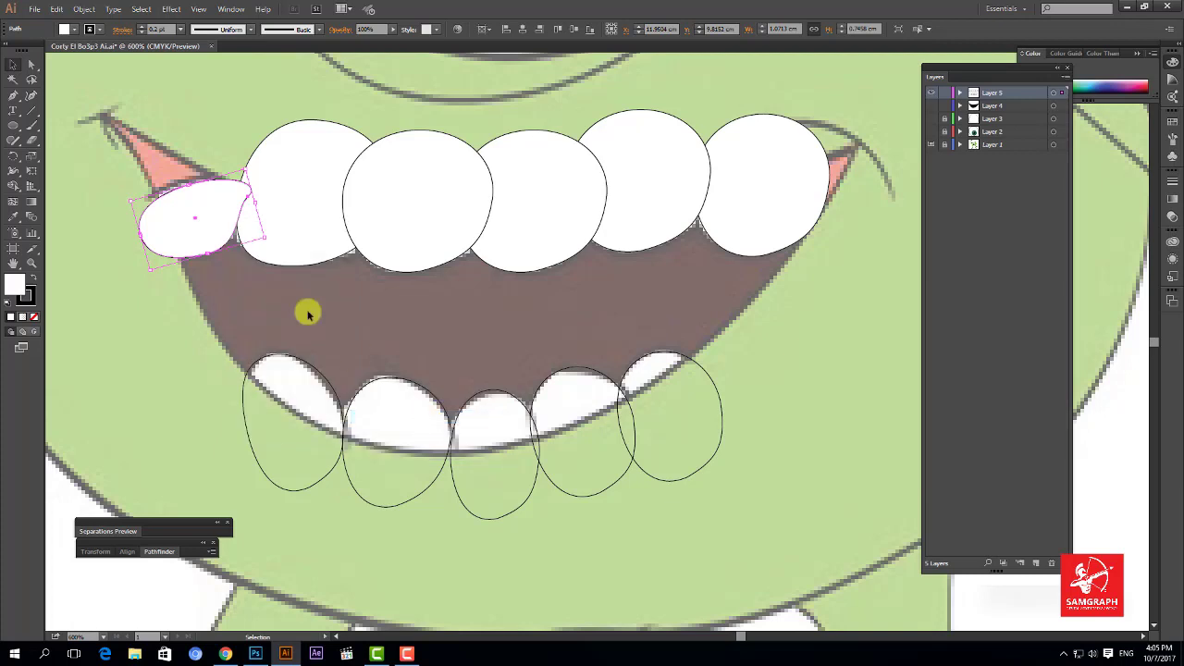
right_click(218, 225)
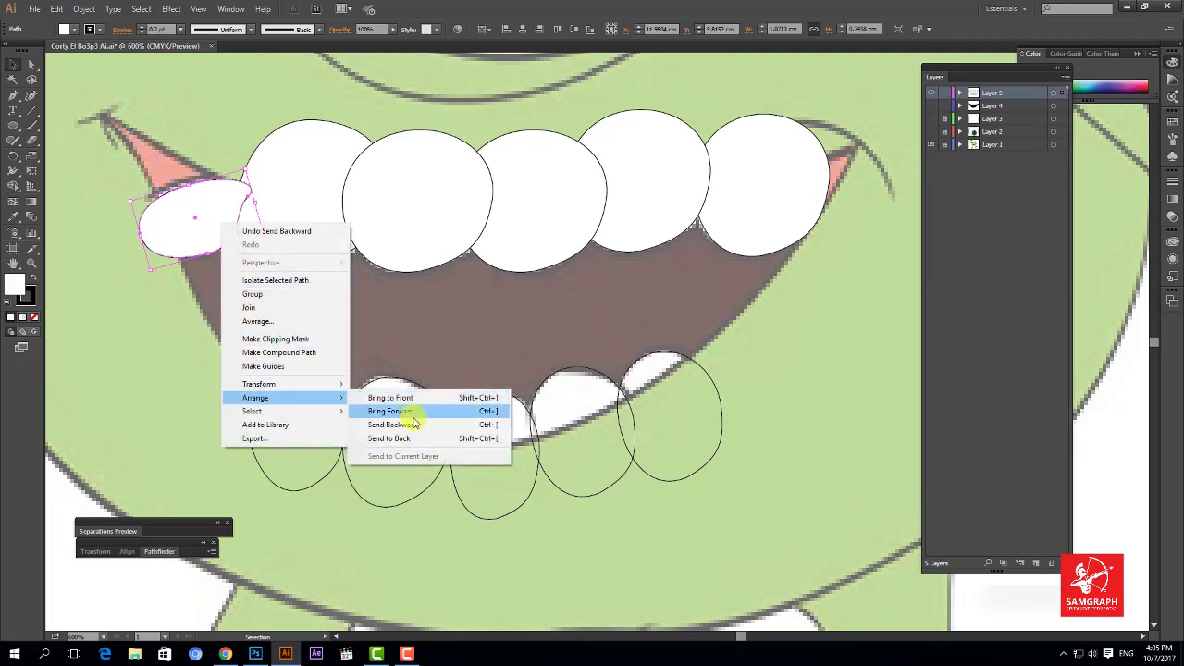
click(387, 414)
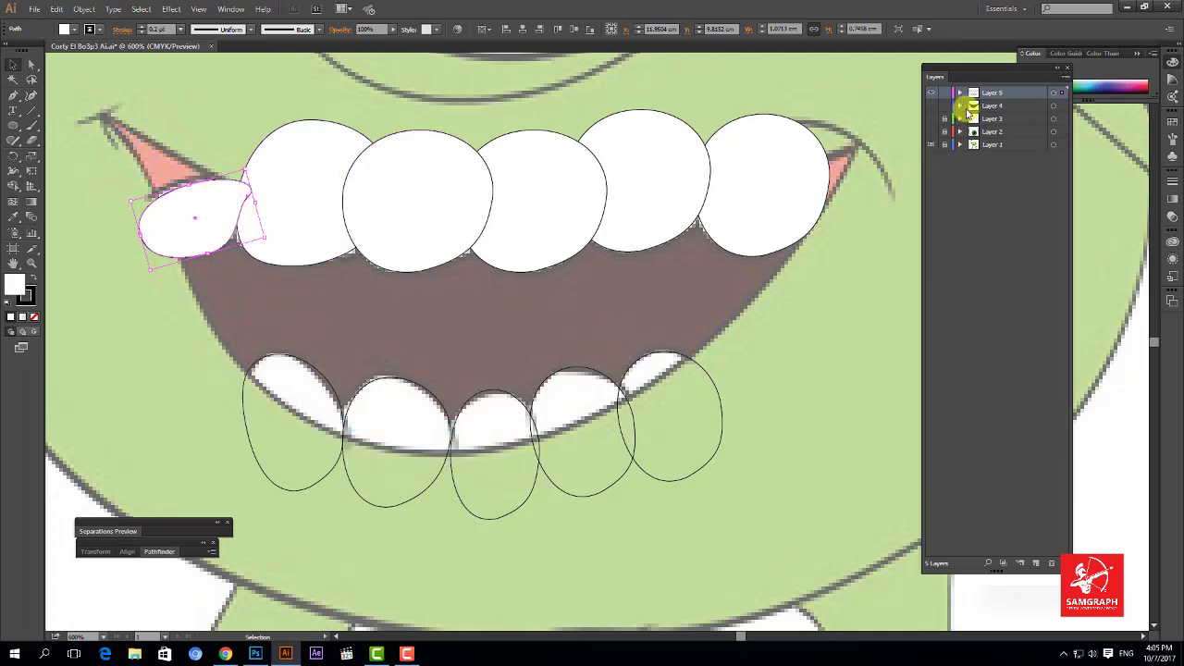
- Collapse the expanded Color panel group and reposition the Layers panel clear of the mouth artwork
drag(953, 70, 927, 68)
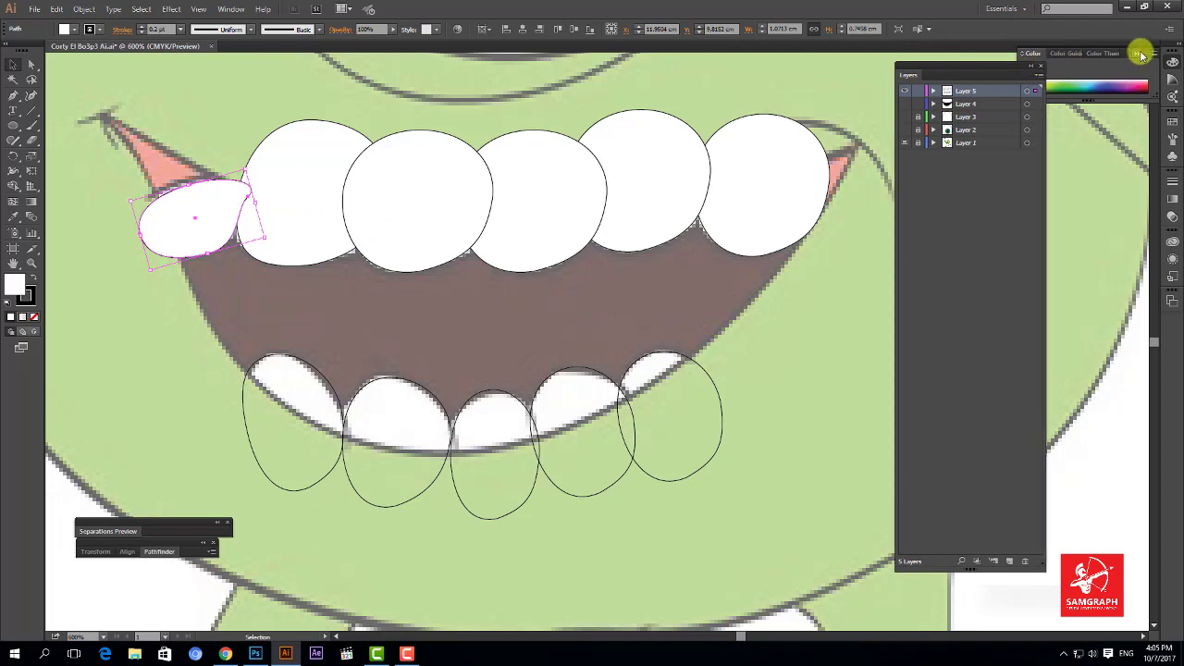
click(1054, 70)
click(1137, 54)
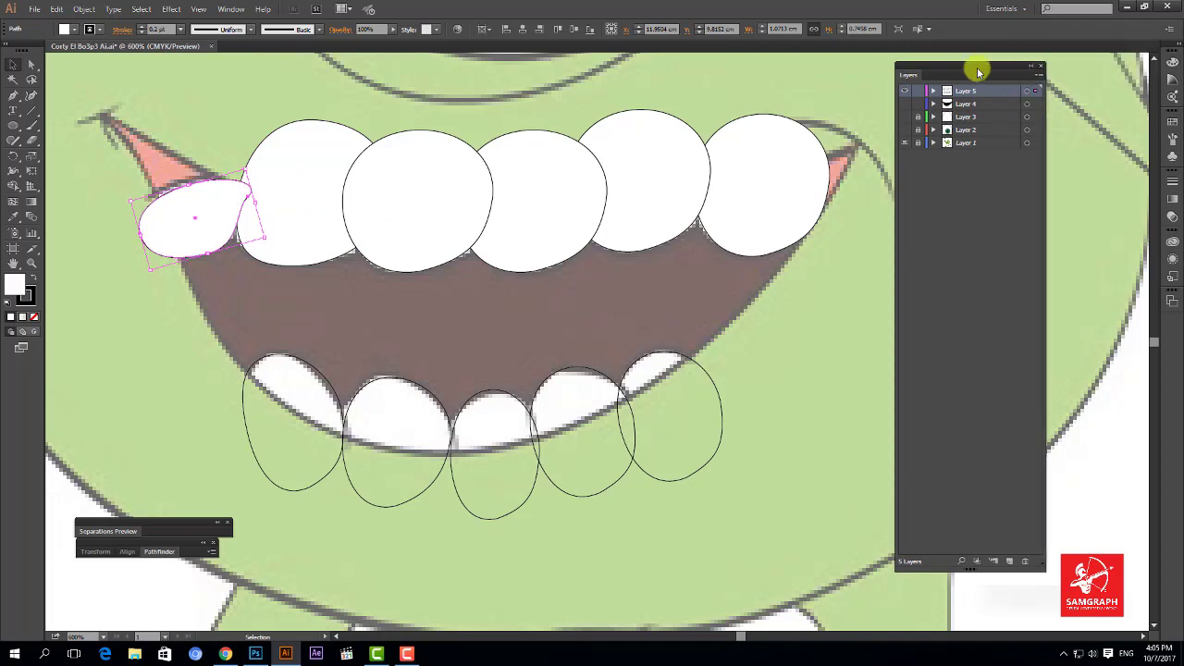
drag(976, 71, 1021, 74)
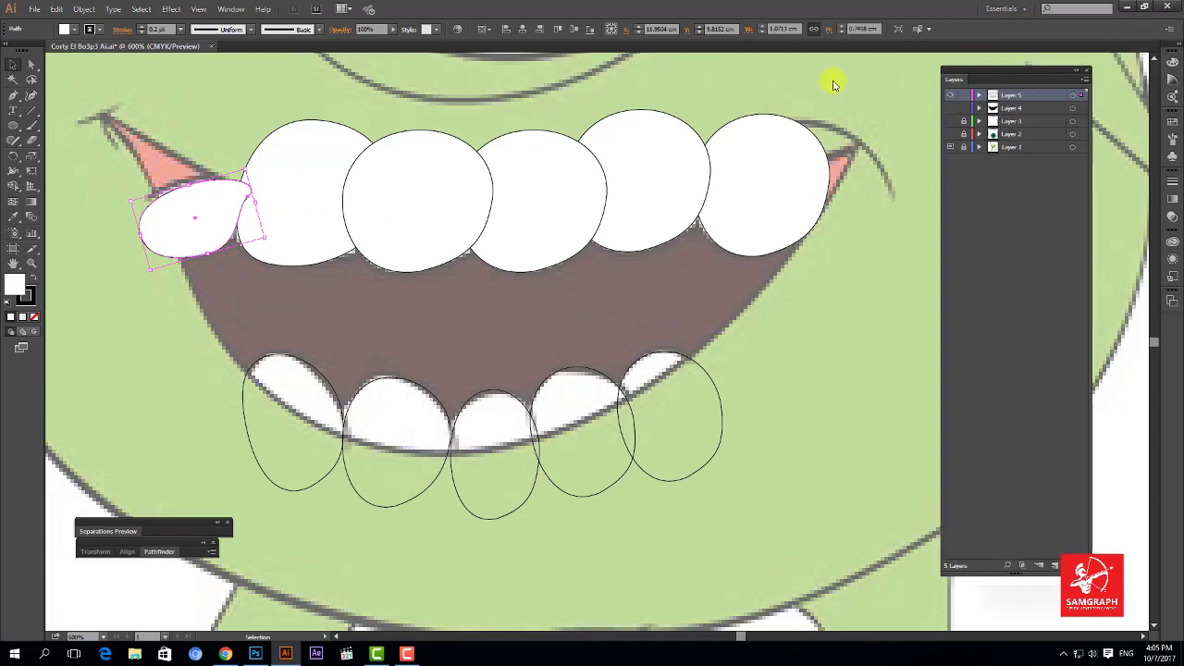
click(232, 9)
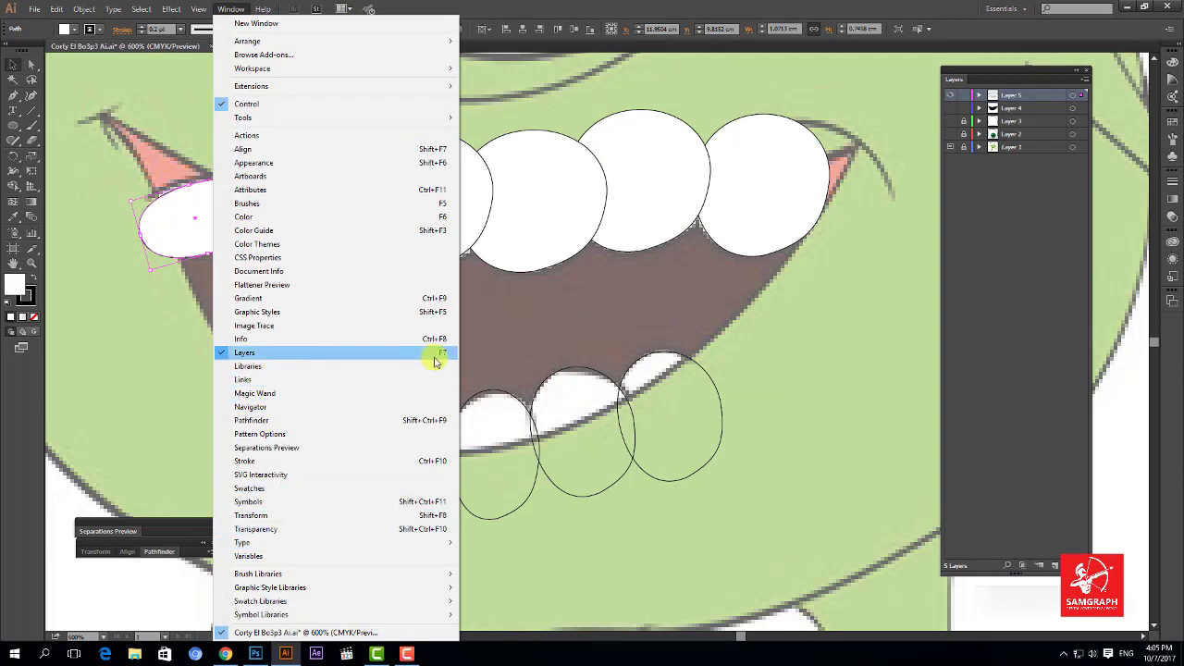
click(915, 276)
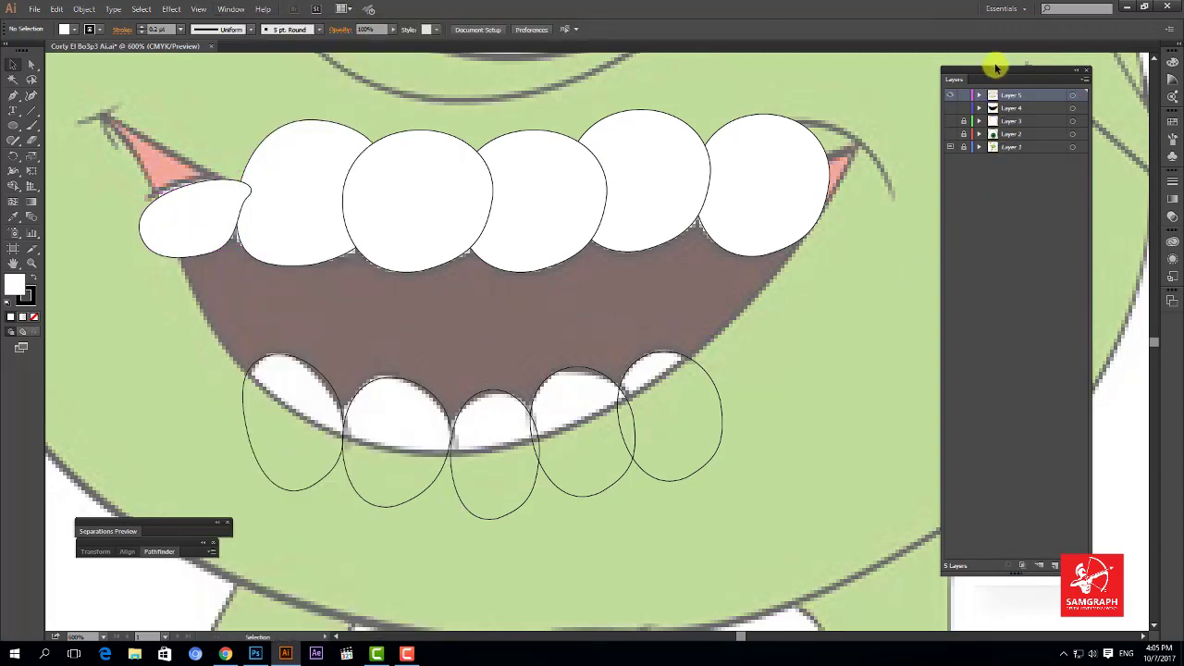
- Expand Layer 5 and restack the first upper tooth's path below the second upper tooth's path
click(980, 95)
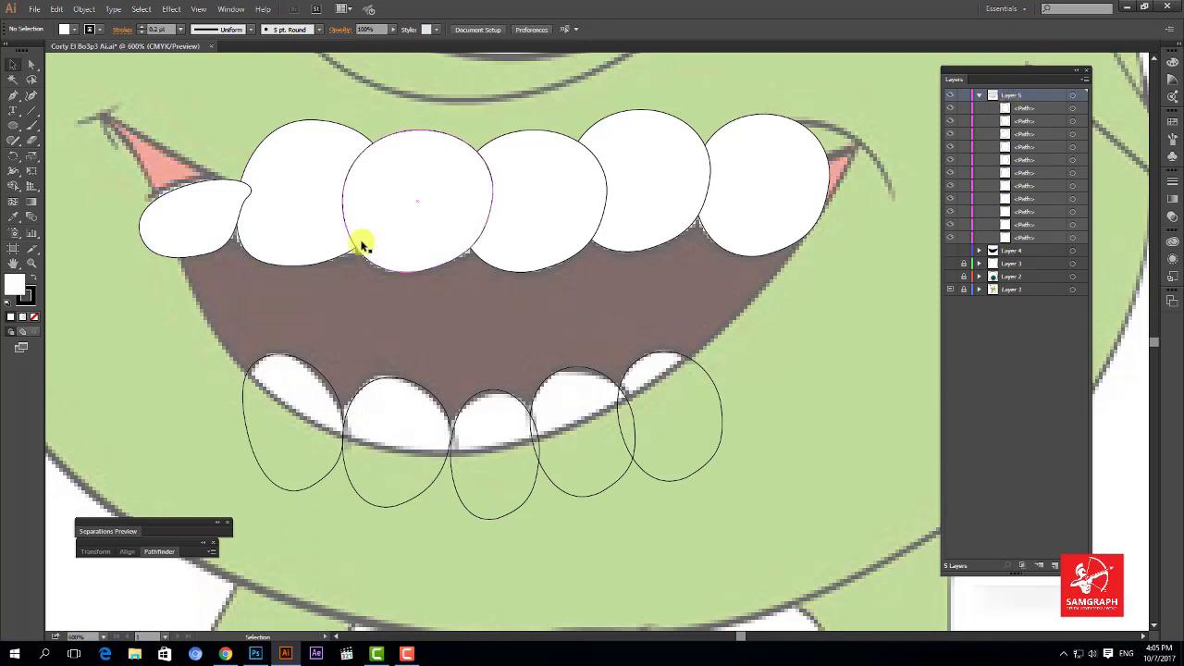
click(195, 215)
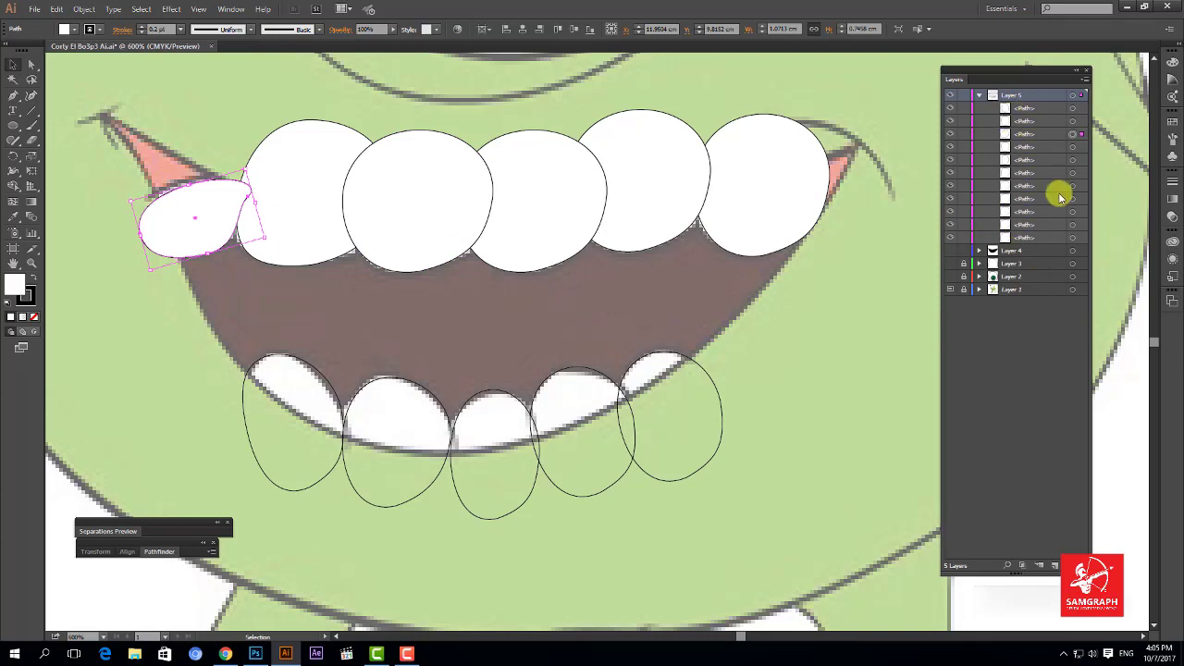
click(1030, 135)
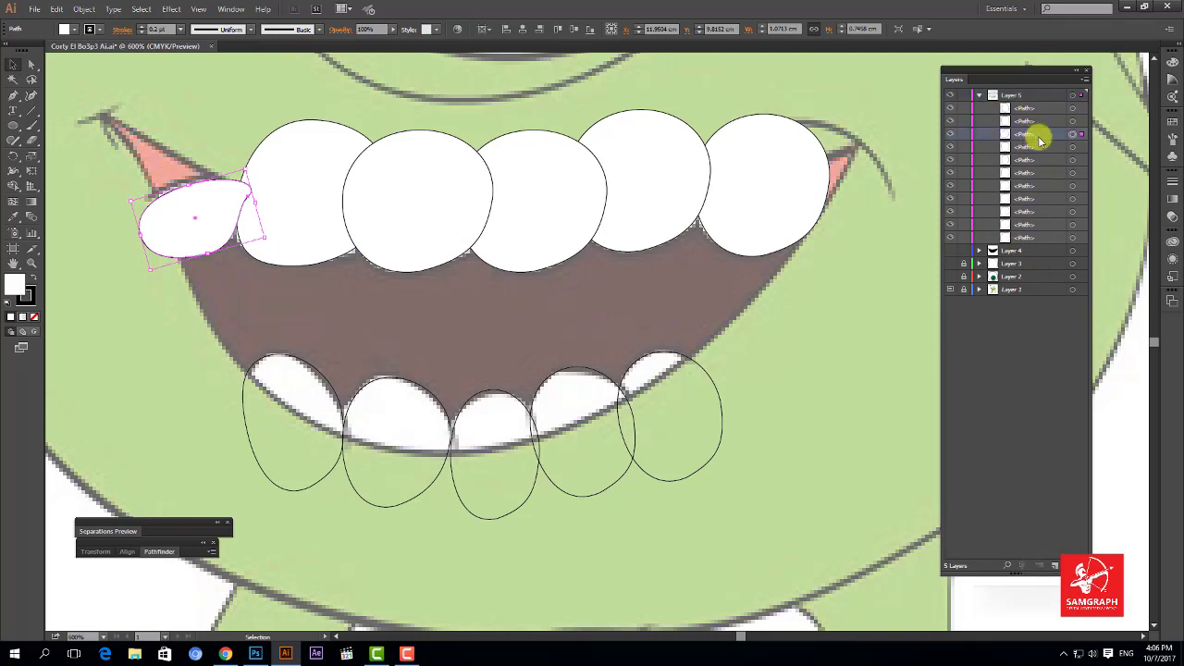
drag(1038, 141, 1028, 216)
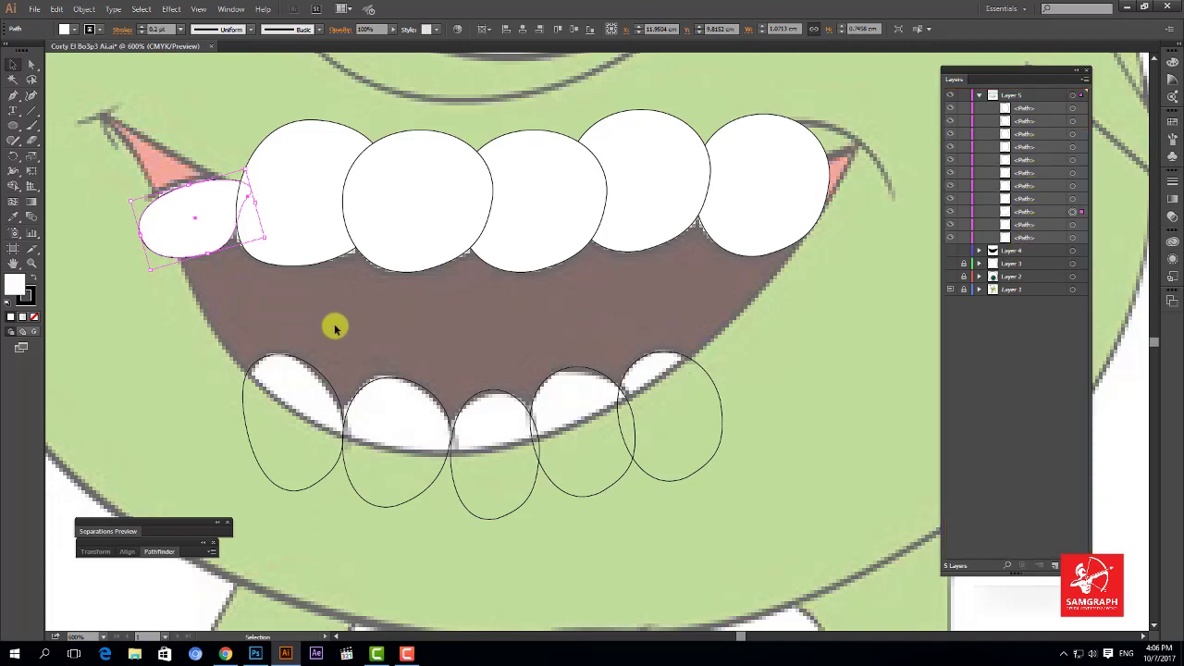
click(222, 266)
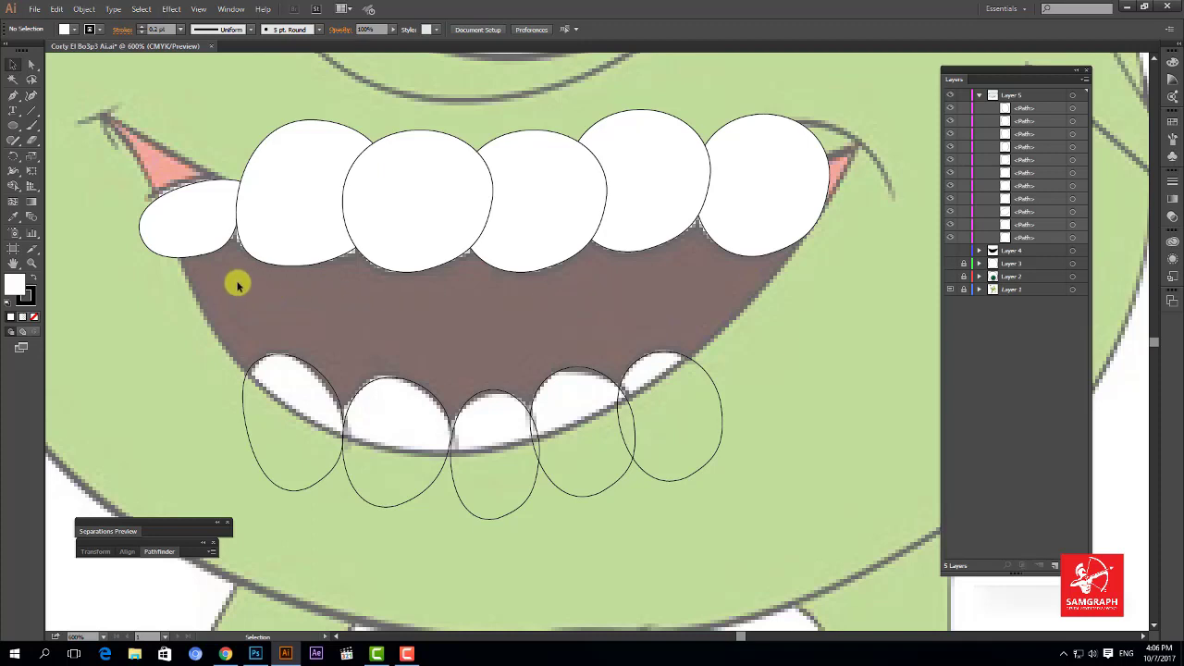
- Collapse Layer 5 and toggle its visibility to compare the traced teeth with the underlying sketch
drag(236, 278, 724, 209)
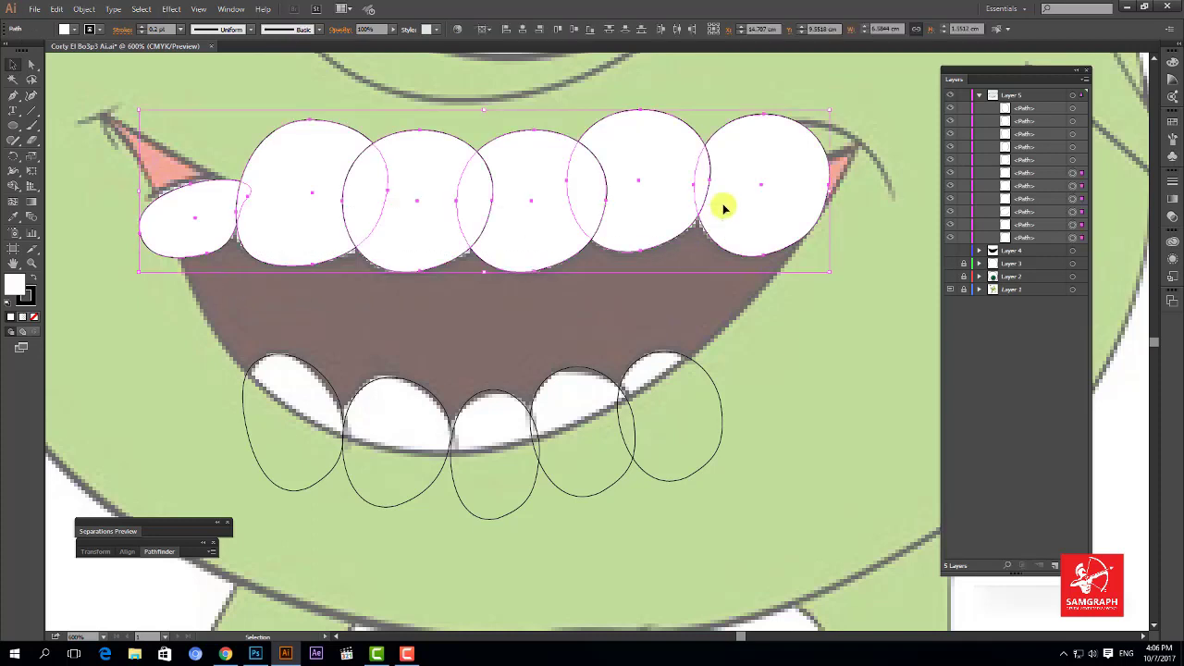
click(980, 96)
click(950, 98)
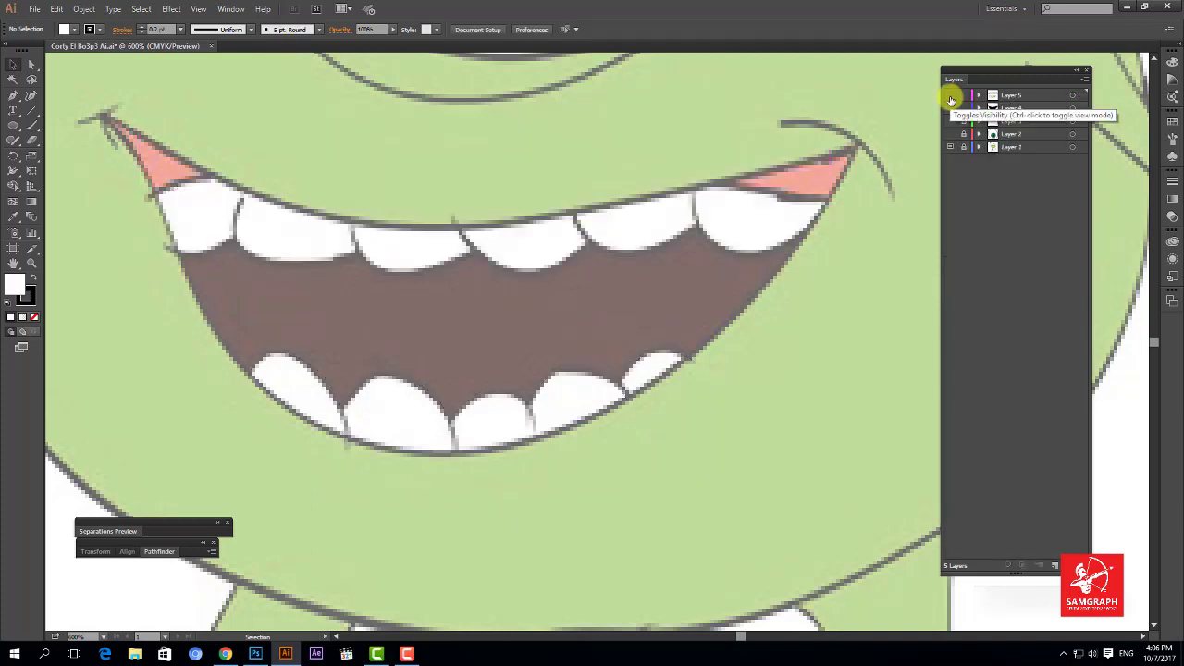
click(950, 98)
click(951, 98)
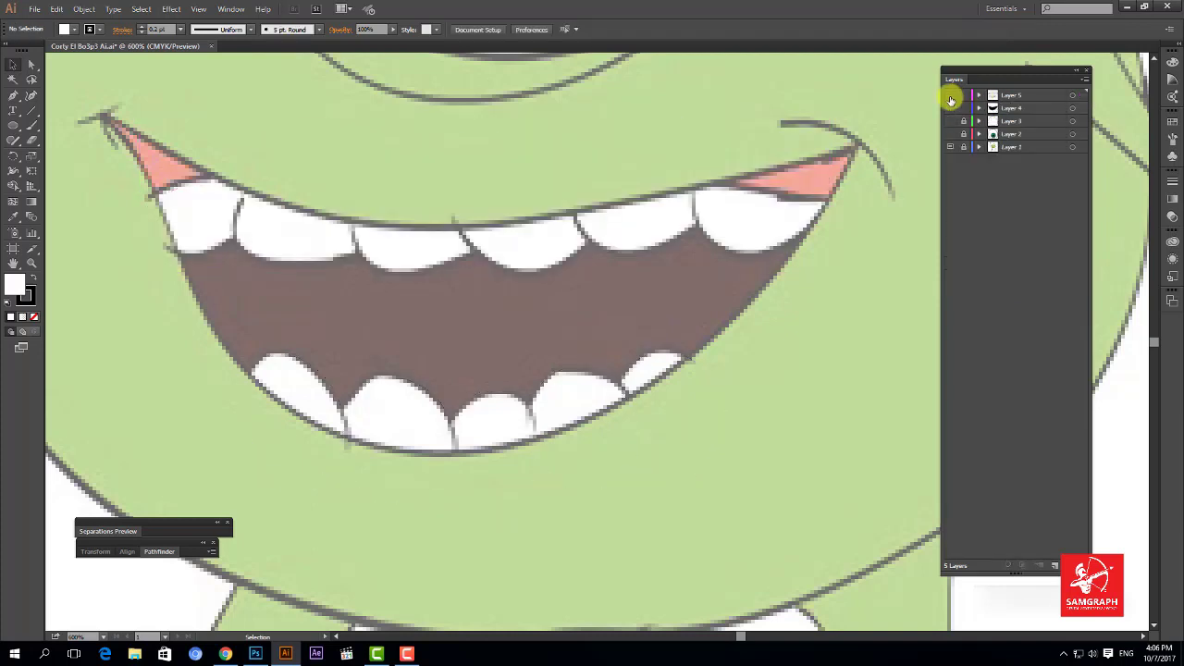
click(951, 98)
click(950, 98)
click(949, 98)
click(950, 98)
click(949, 99)
- Adjust the first upper tooth's anchor points so its outer left edge sits slightly further inward
click(216, 250)
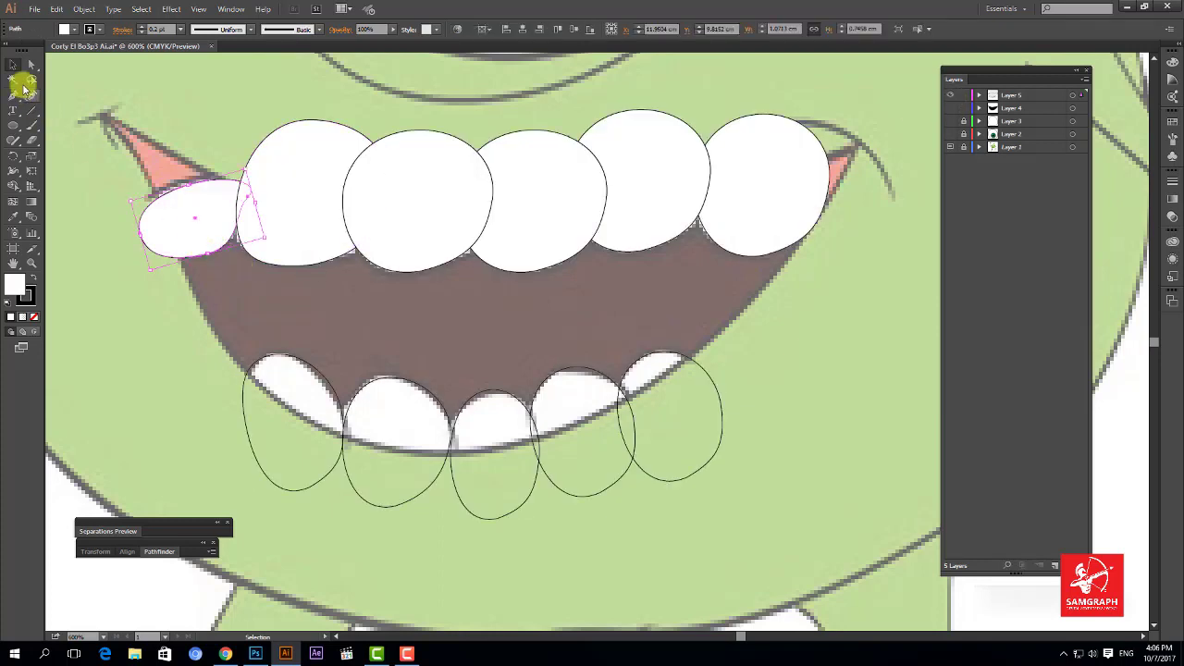
click(31, 64)
drag(209, 259, 212, 258)
click(264, 274)
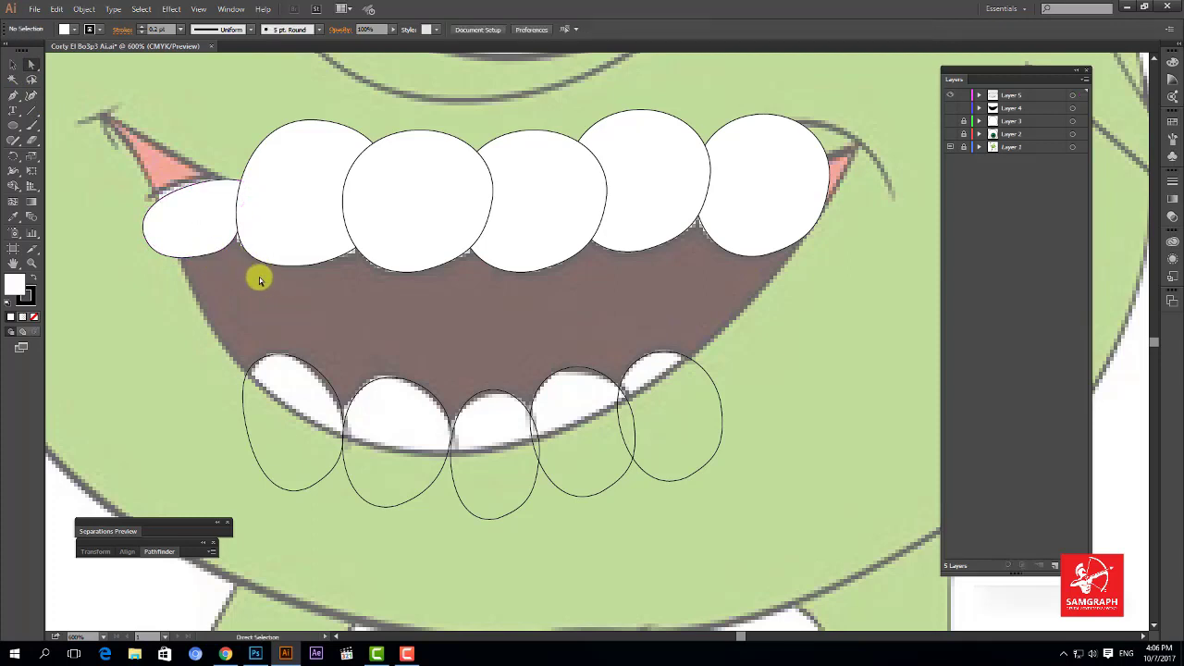
click(17, 64)
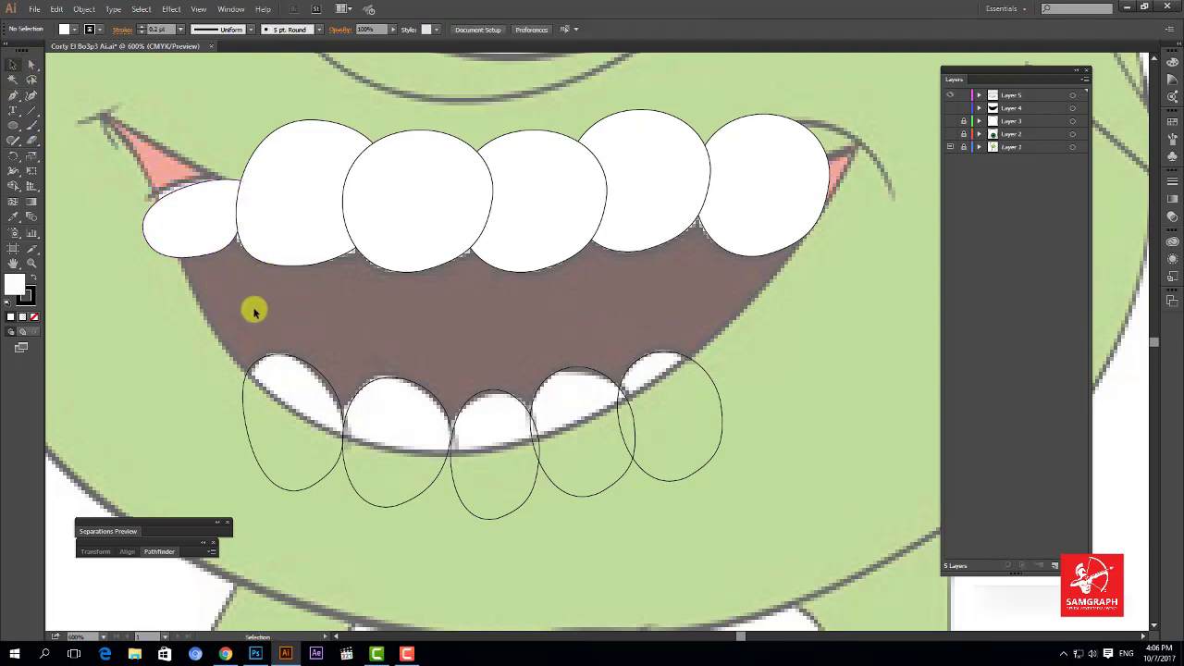
click(736, 227)
click(854, 338)
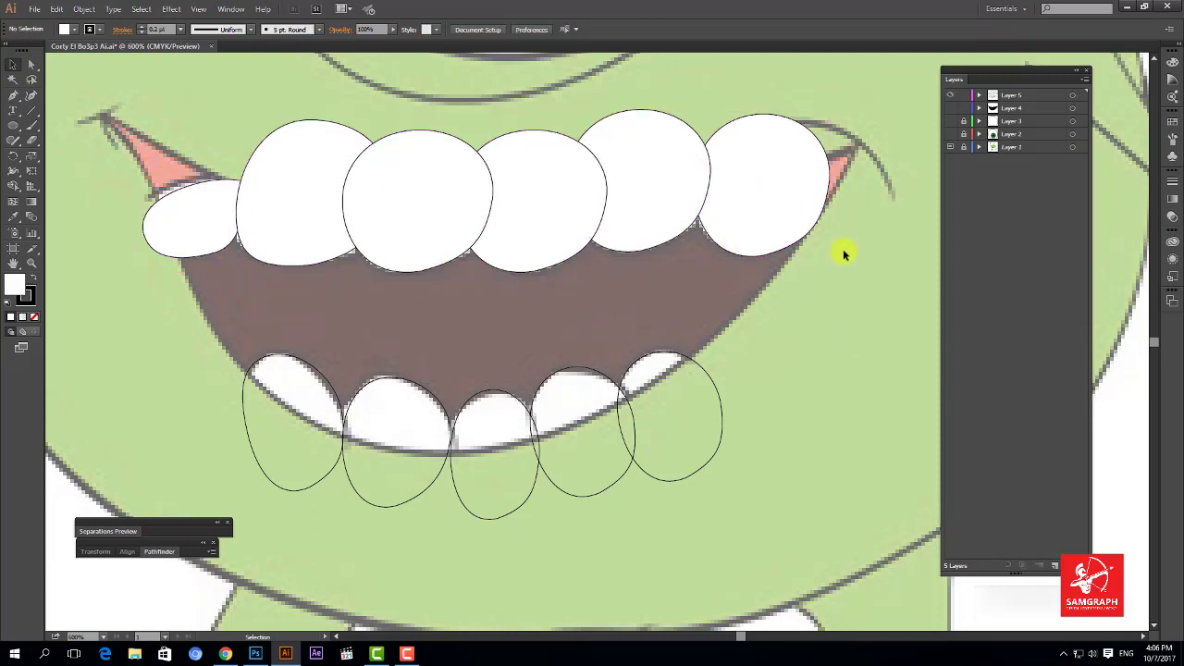
- Hide Layer 5 to examine the underlying sketched teeth, and show the layer again
click(762, 215)
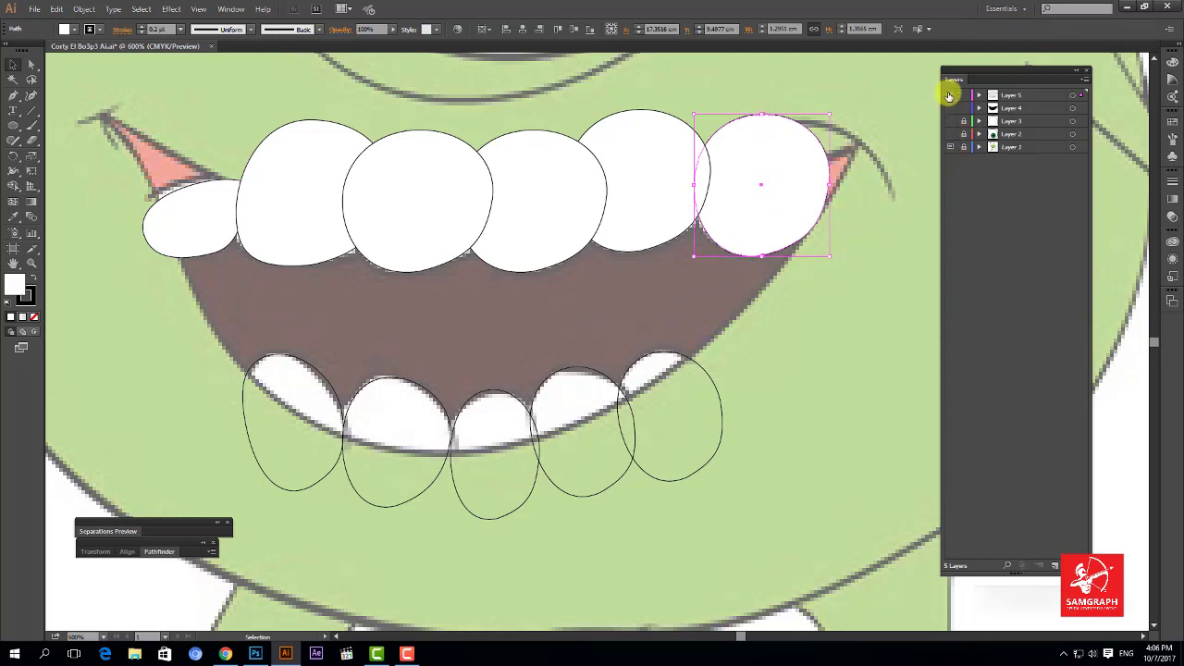
drag(948, 95, 949, 108)
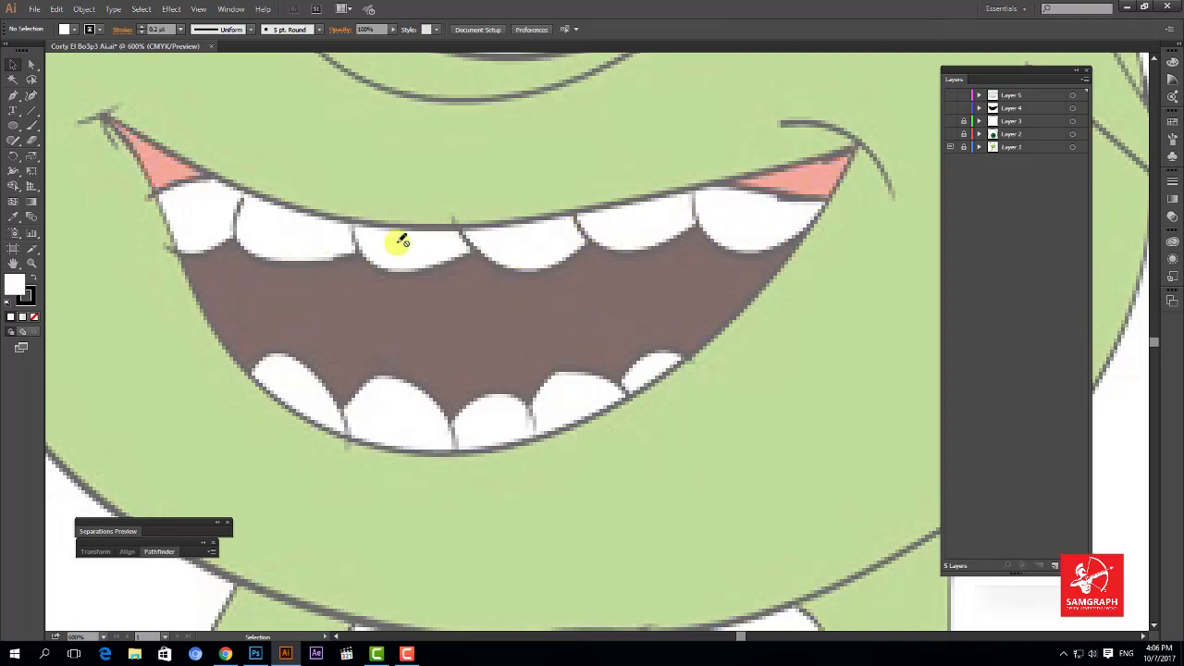
key(ctrl+z)
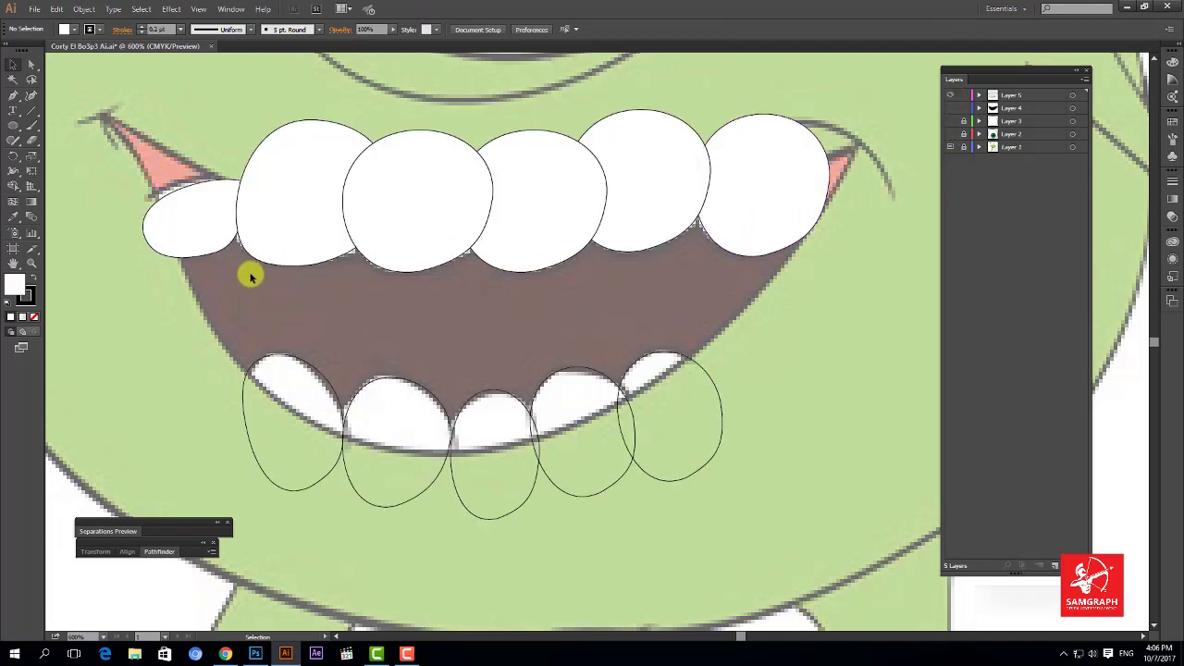
- Try the elliptical variable width profile, tapered at both ends, on the outlines of the six upper teeth
click(708, 232)
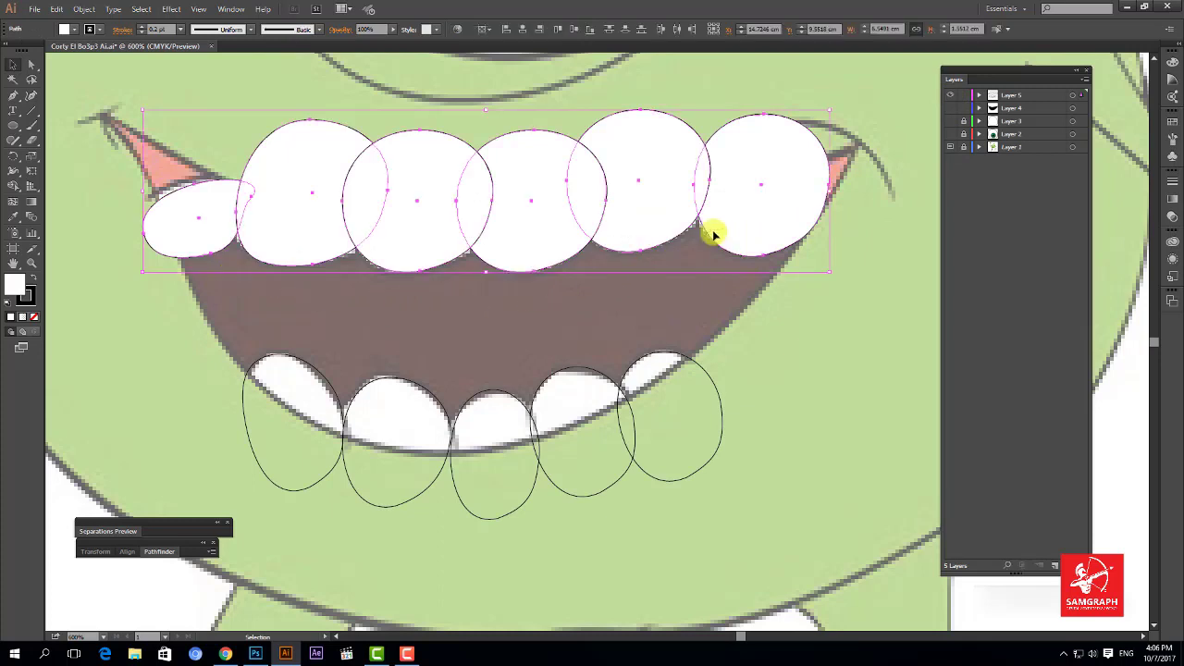
click(252, 34)
click(235, 67)
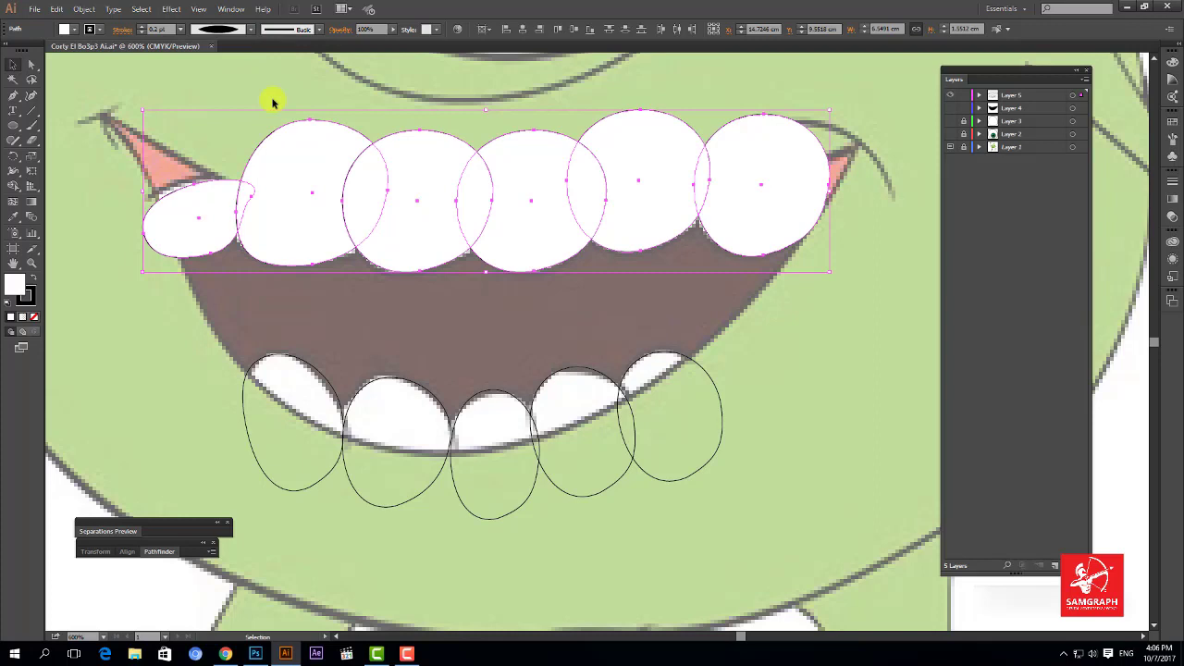
click(496, 316)
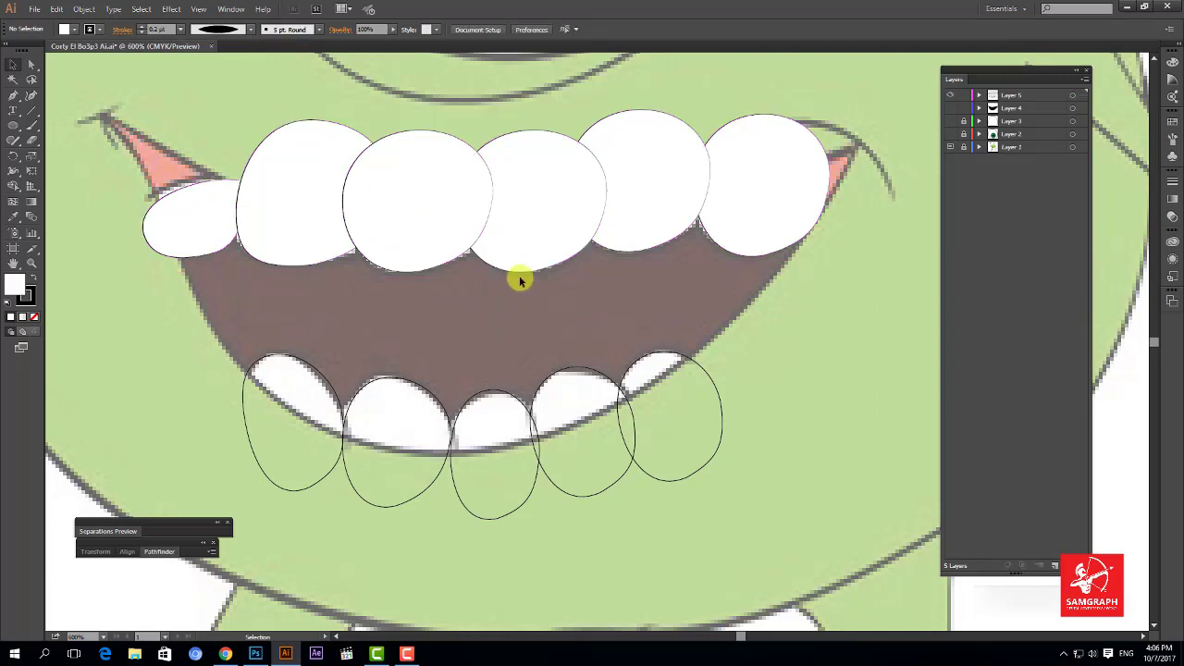
- Select the six upper teeth and set their stroke to 2 pt with the Uniform width profile
click(731, 230)
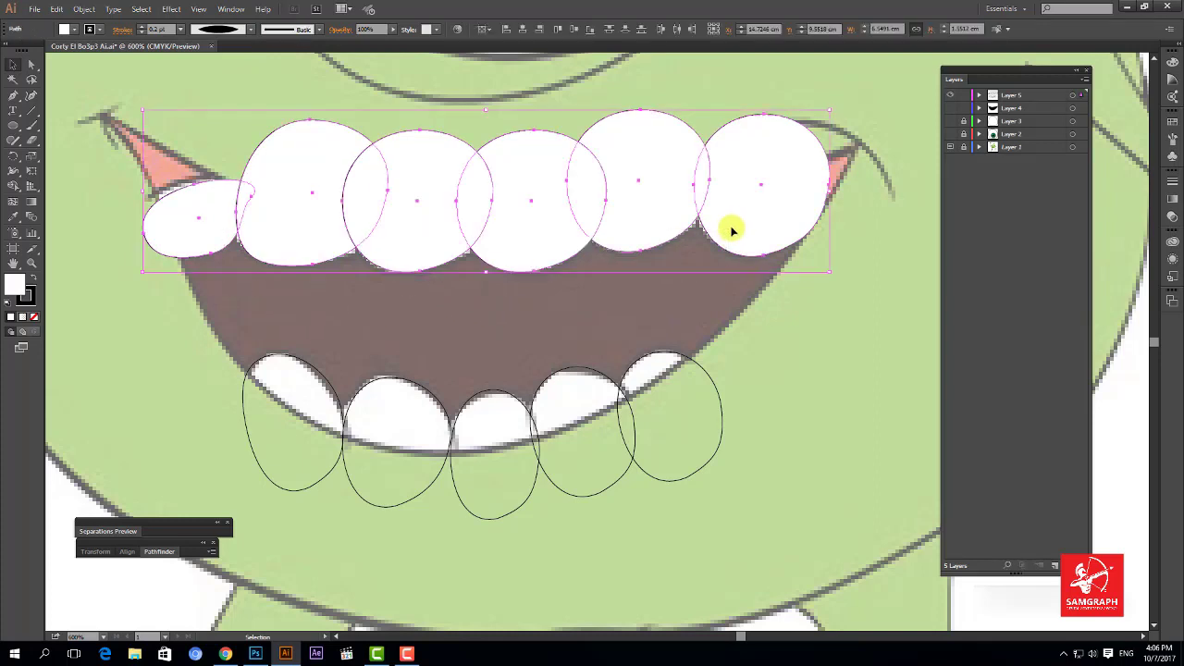
click(250, 30)
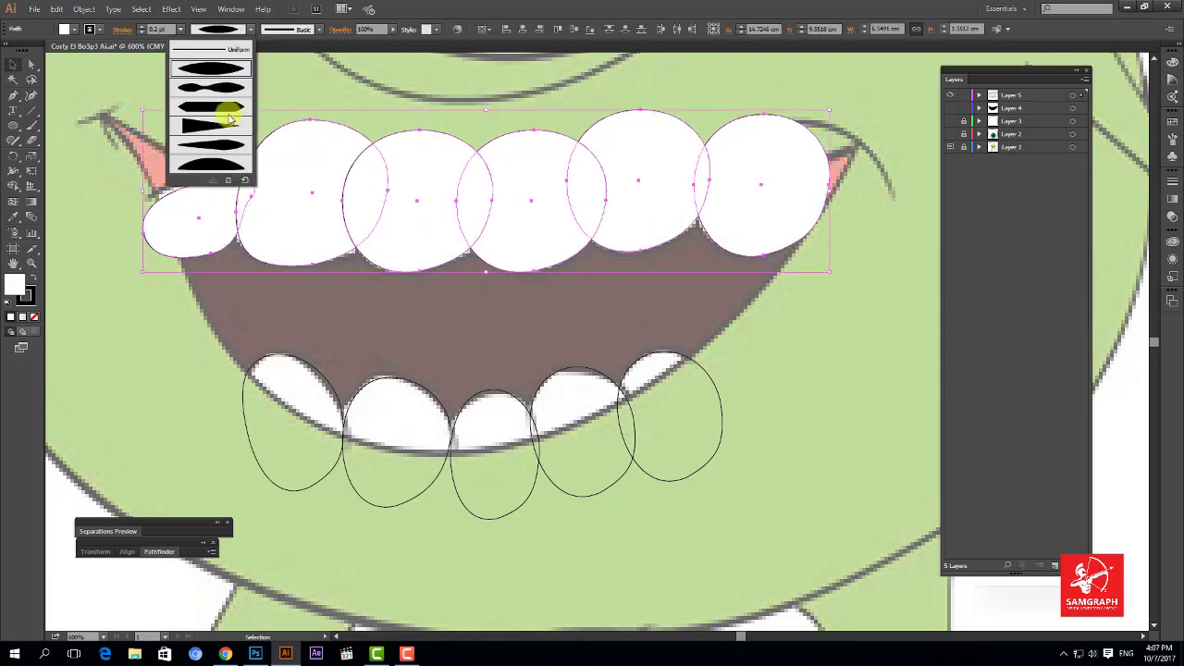
click(172, 29)
drag(147, 29, 171, 29)
key(Up)
key(Up)
key(Up)
key(Down)
key(Down)
key(Down)
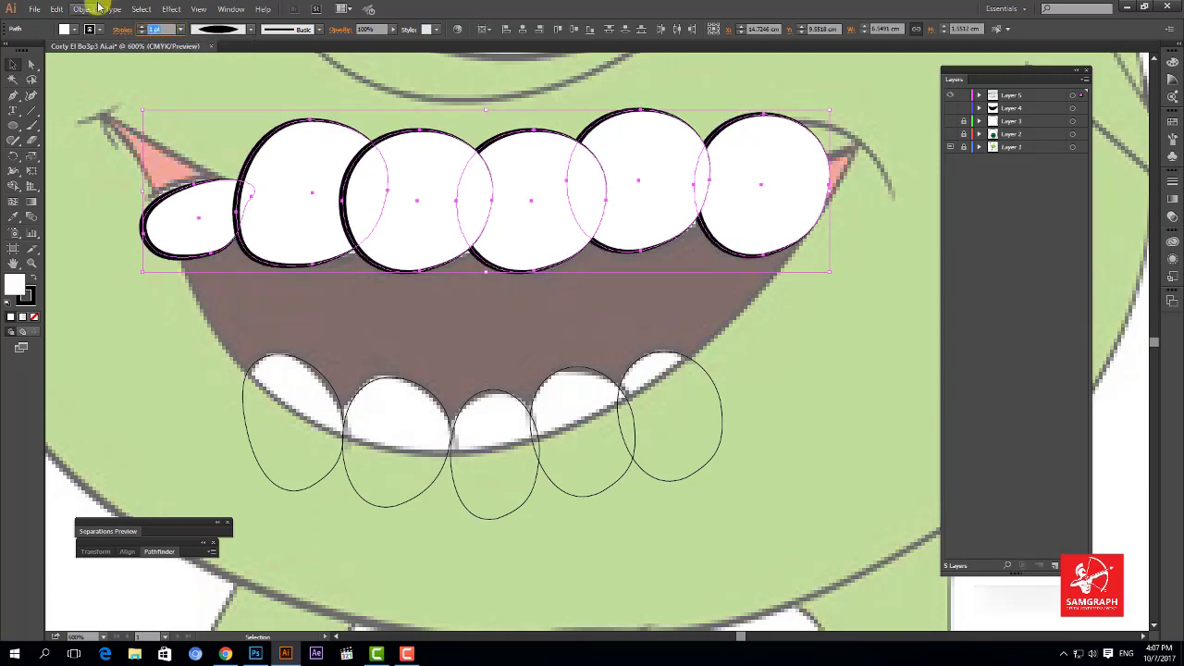
key(Up)
key(Up)
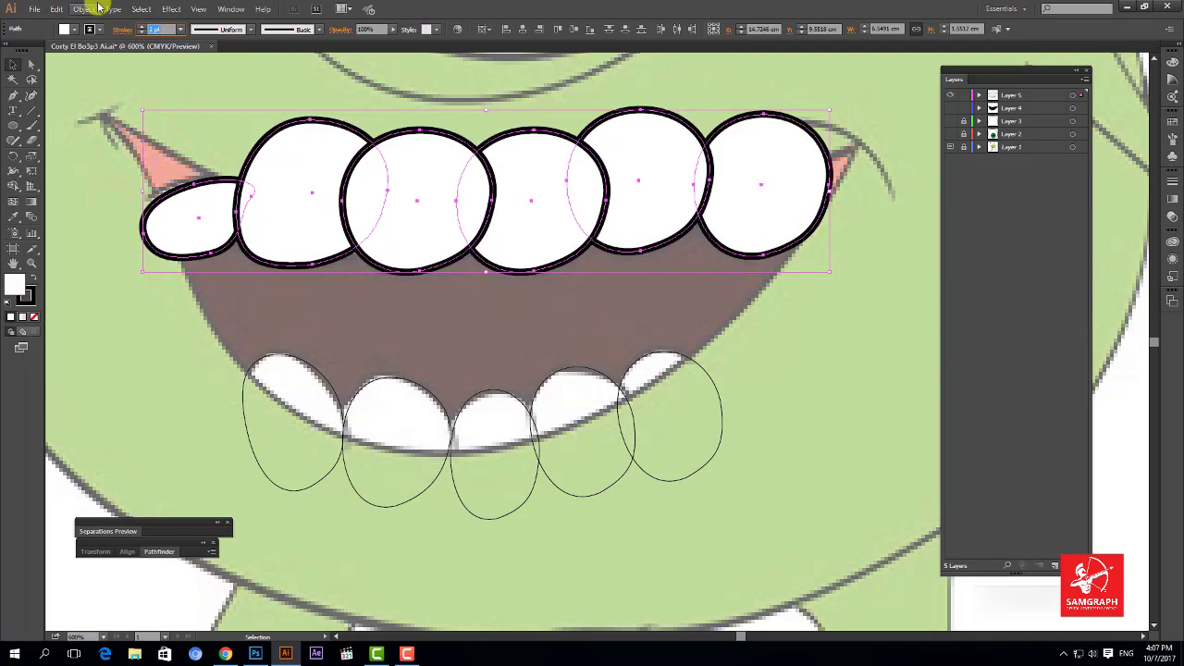
- Try the elliptical, blunt-ended and triangular width profiles in turn on the upper teeth's outlines
click(248, 30)
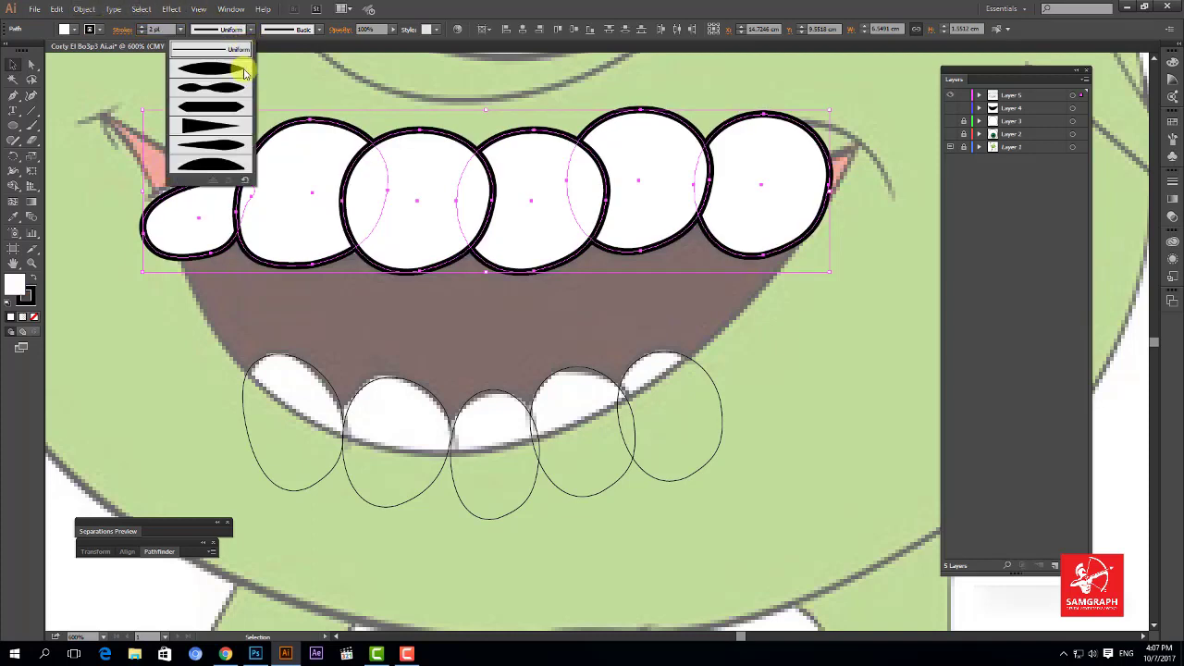
click(243, 72)
click(249, 30)
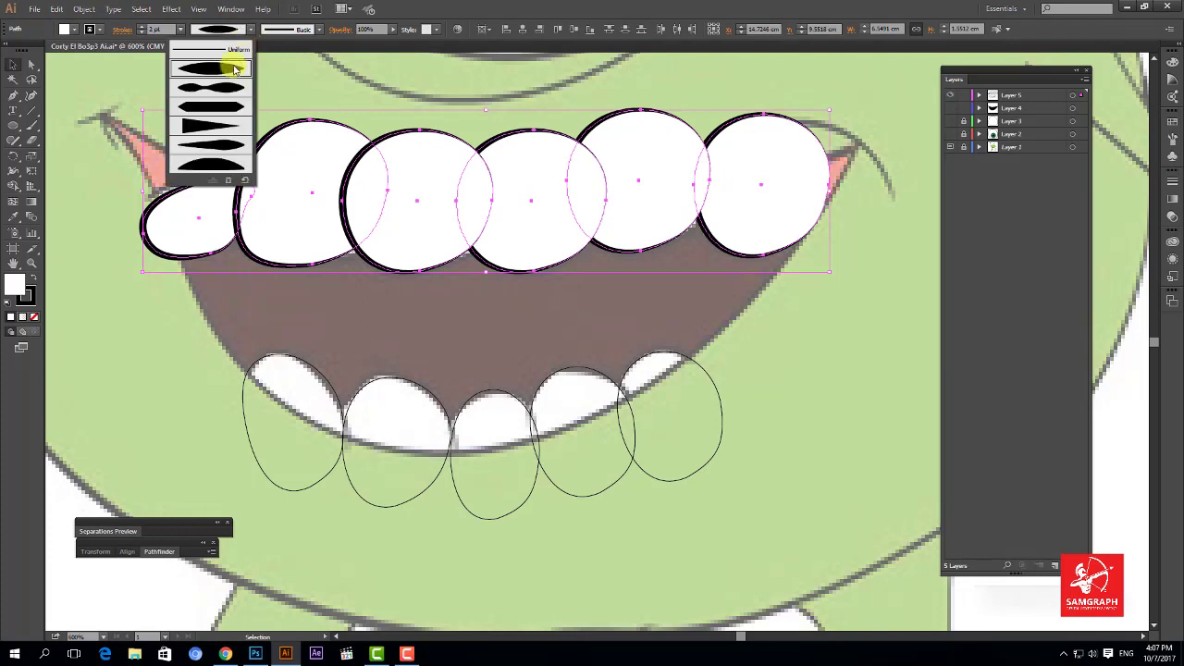
click(233, 93)
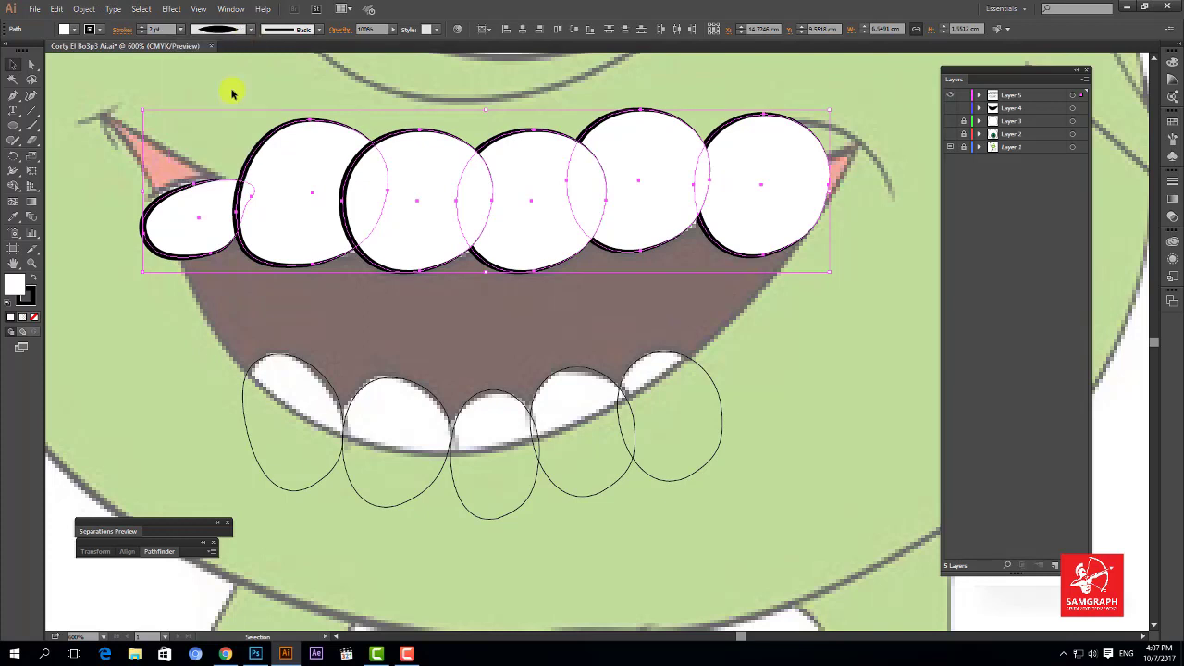
click(249, 30)
click(235, 109)
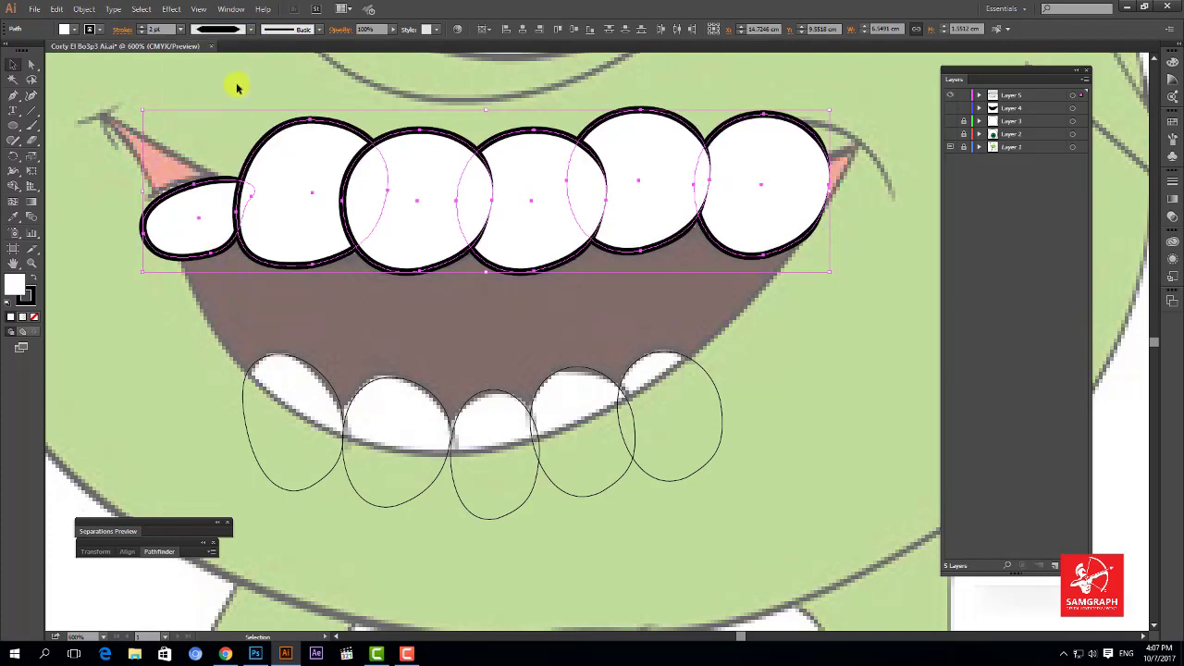
click(251, 33)
click(238, 129)
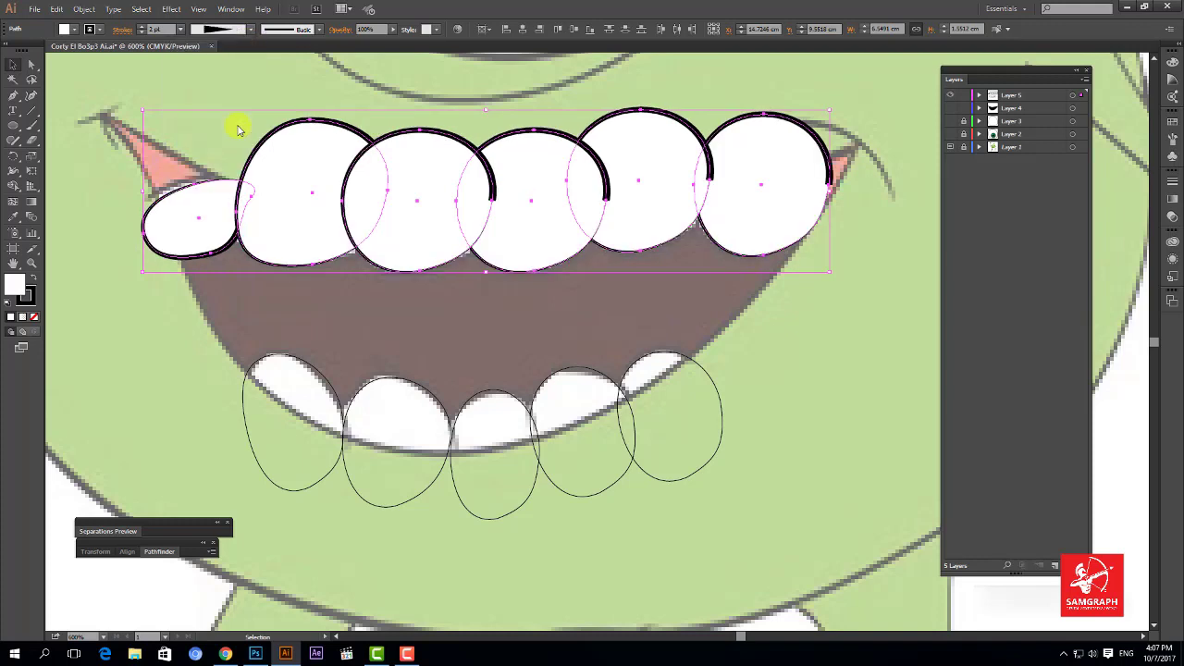
click(249, 29)
click(243, 129)
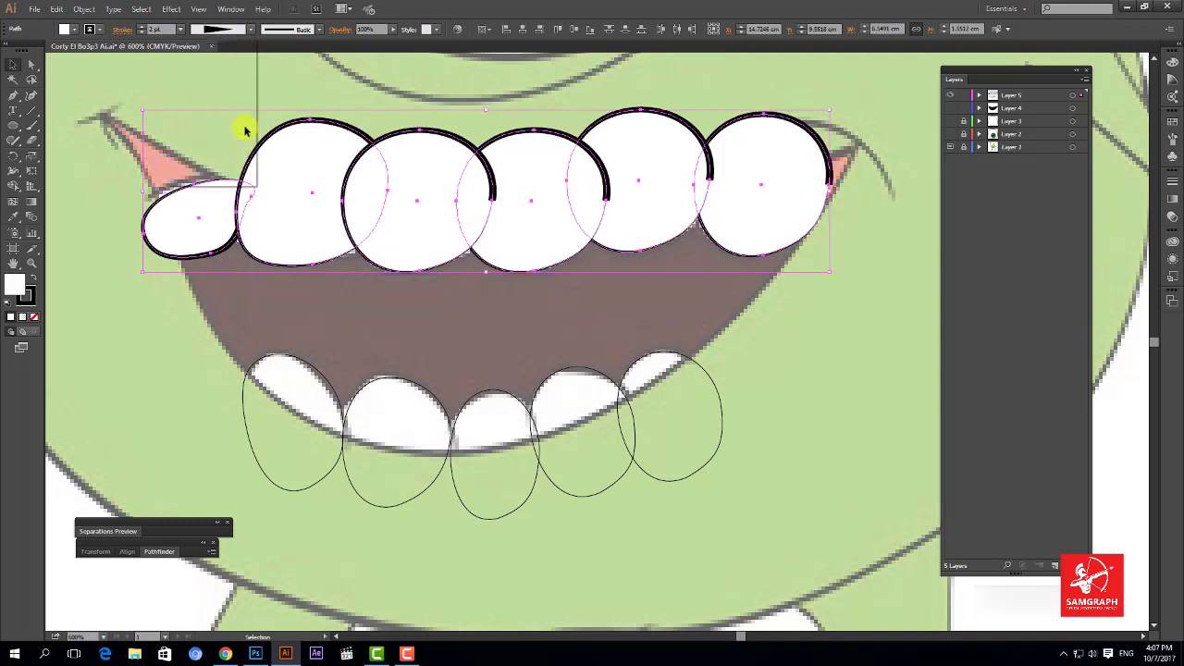
- Apply the half-ellipse width profile, flat on one side, to the upper teeth's outlines and deselect them
click(248, 33)
click(228, 165)
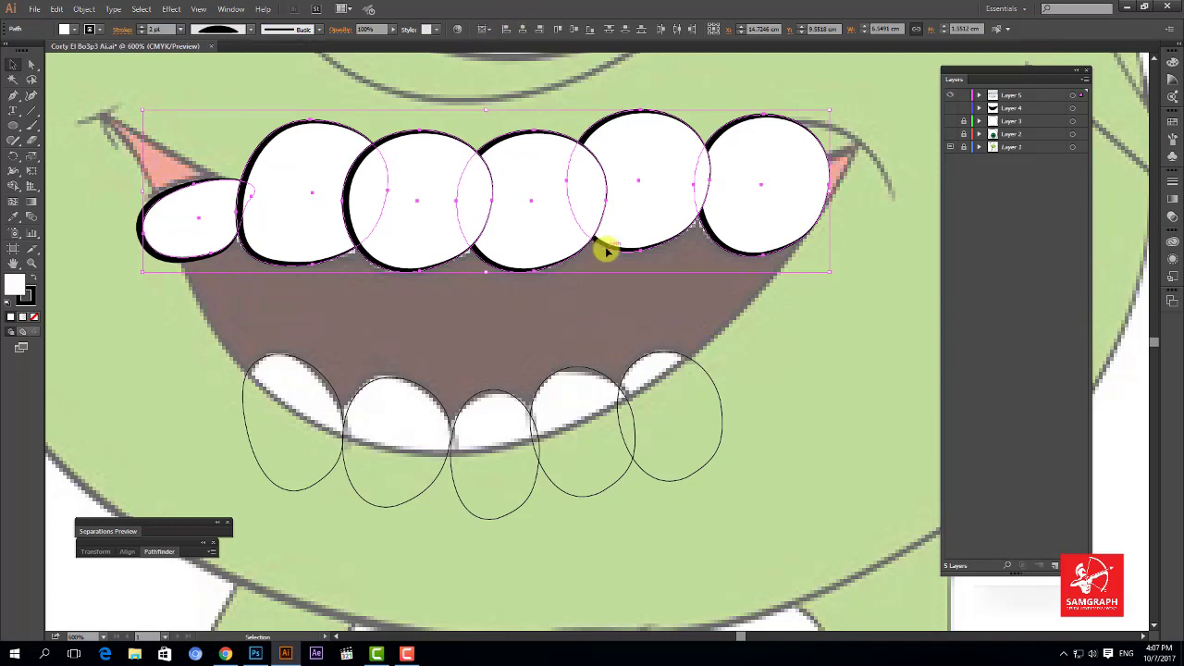
click(520, 328)
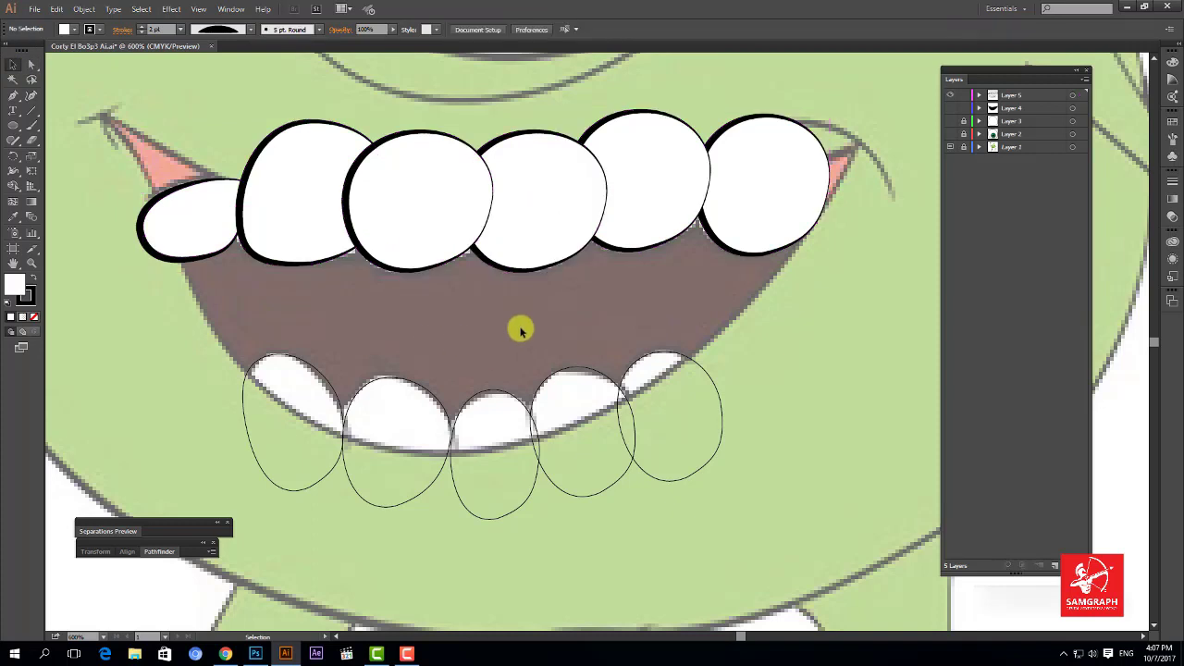
- Thin the stroke of the six upper teeth to 0.5 pt and deselect them
click(723, 214)
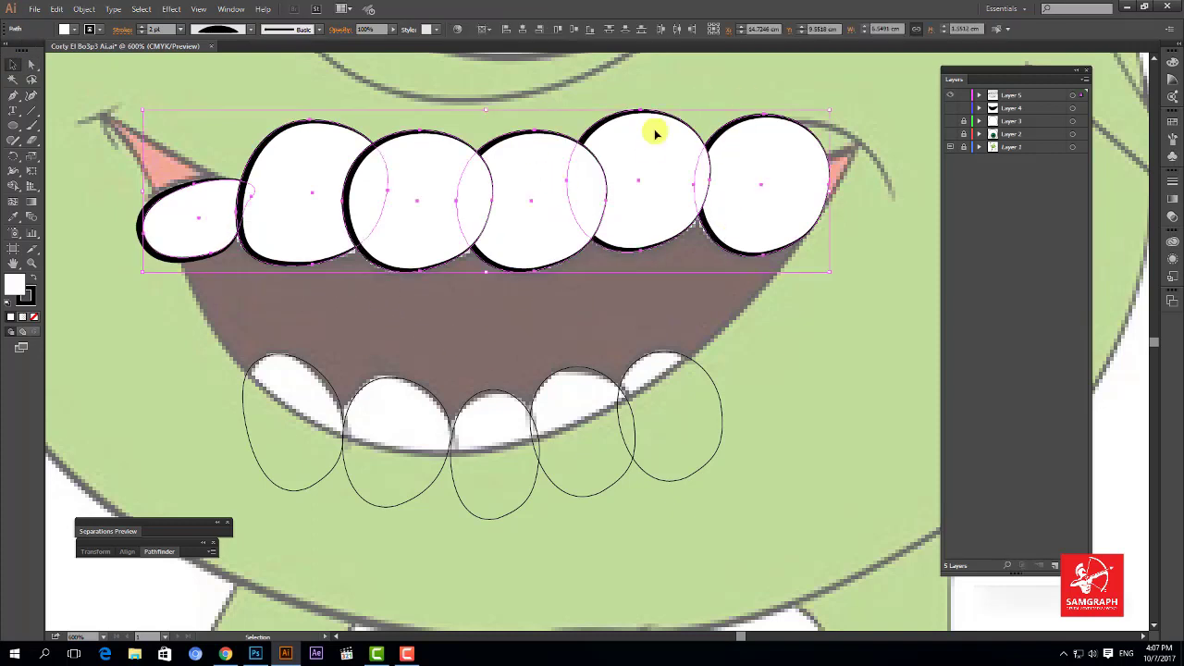
click(152, 30)
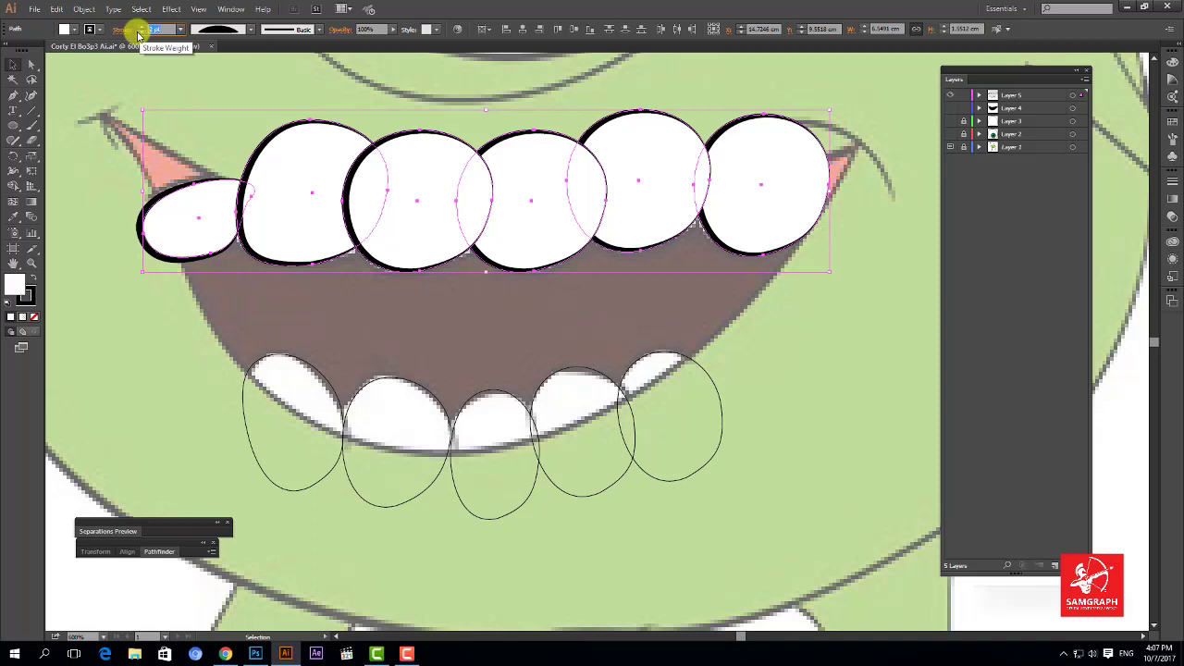
click(138, 34)
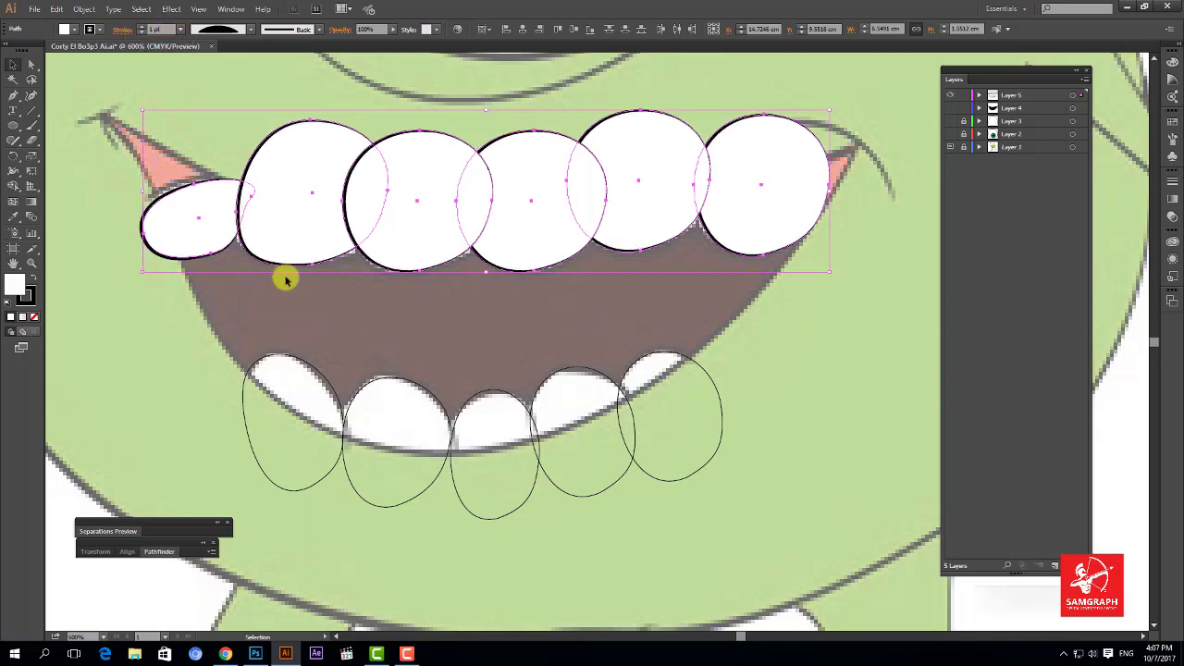
click(397, 330)
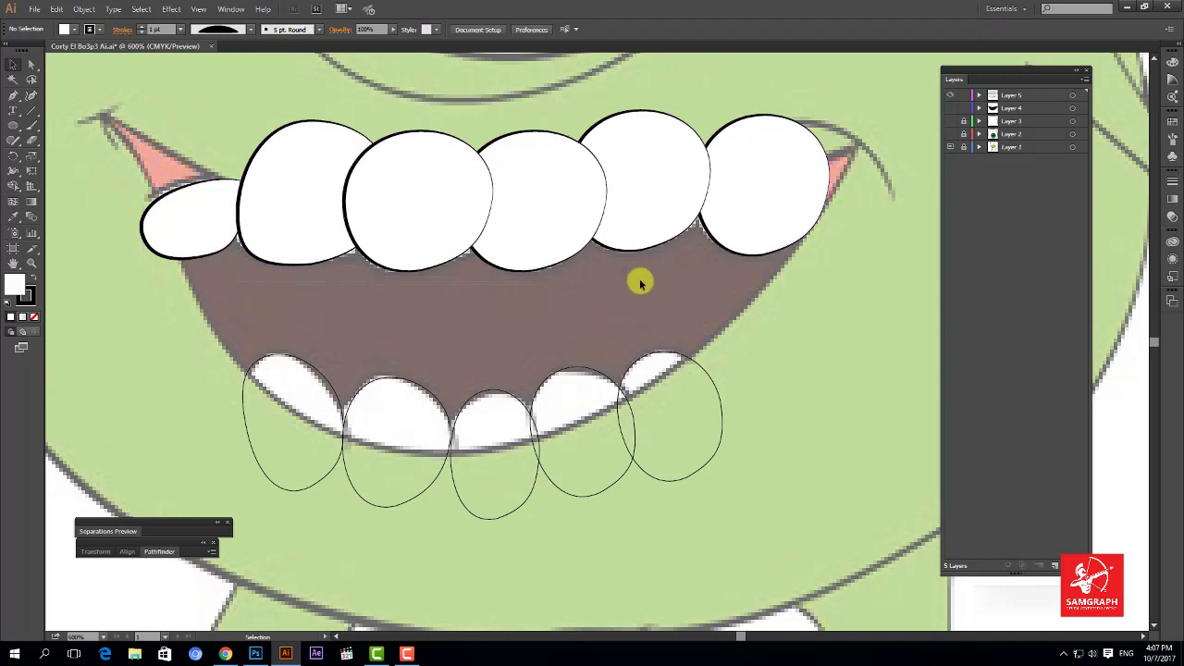
click(370, 169)
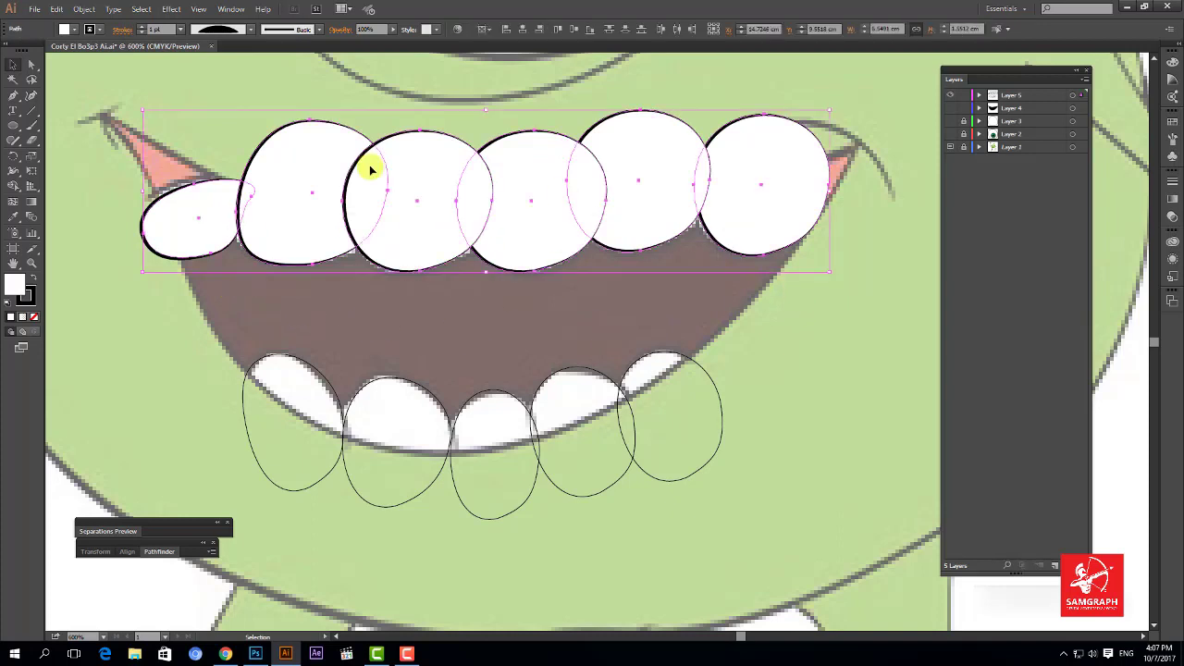
click(141, 30)
click(141, 31)
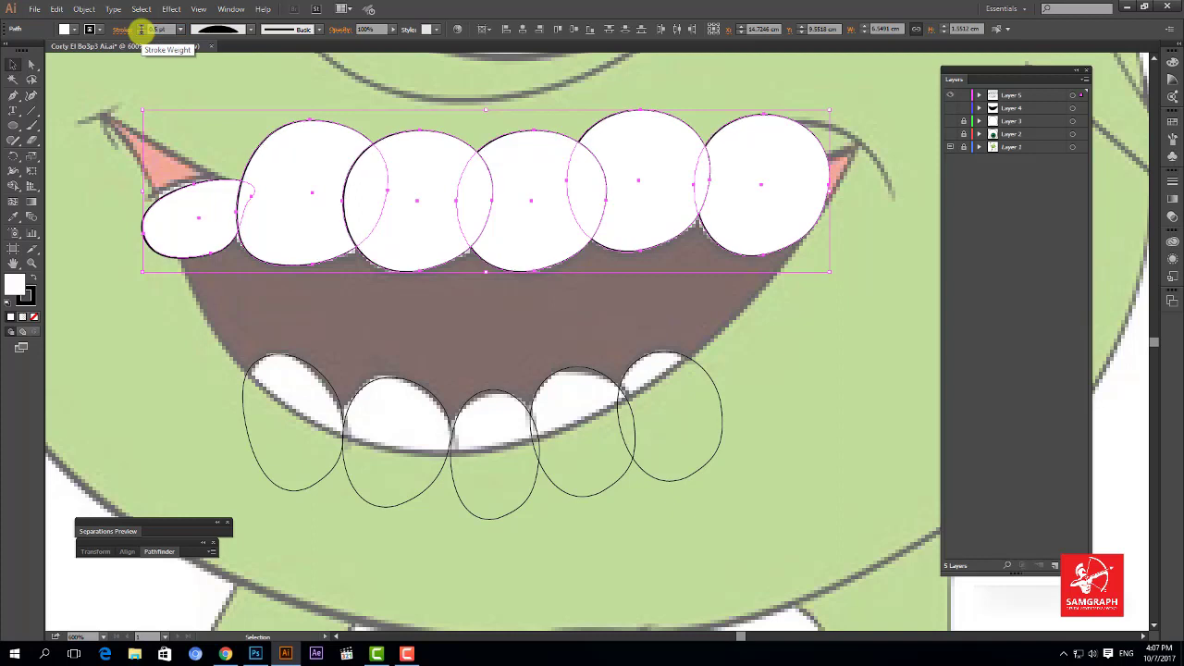
click(453, 302)
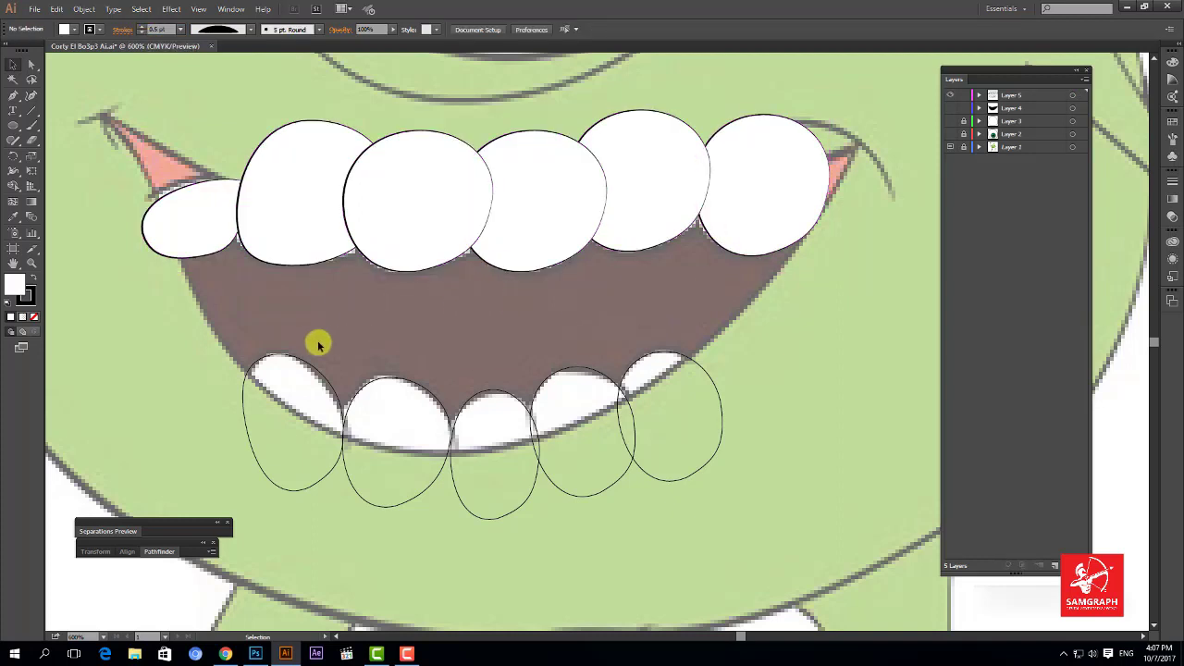
- Copy the upper teeth's white fill and 0.5 pt black stroke onto the five lower teeth with the Eyedropper, then deselect them
drag(278, 331, 676, 412)
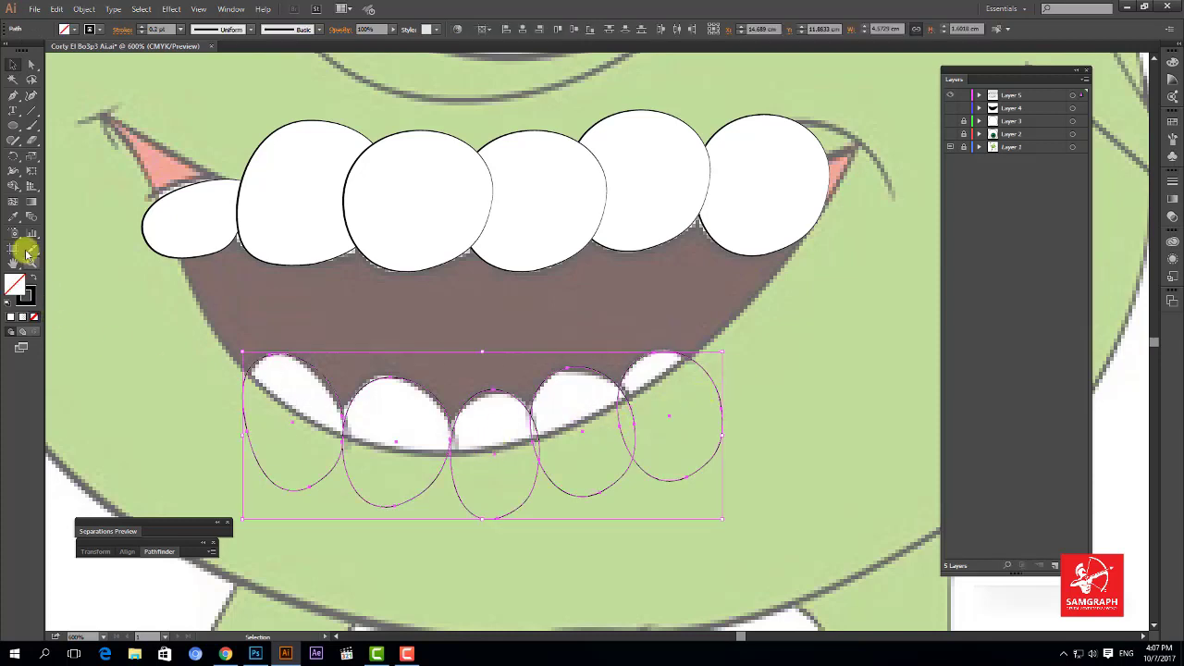
click(14, 220)
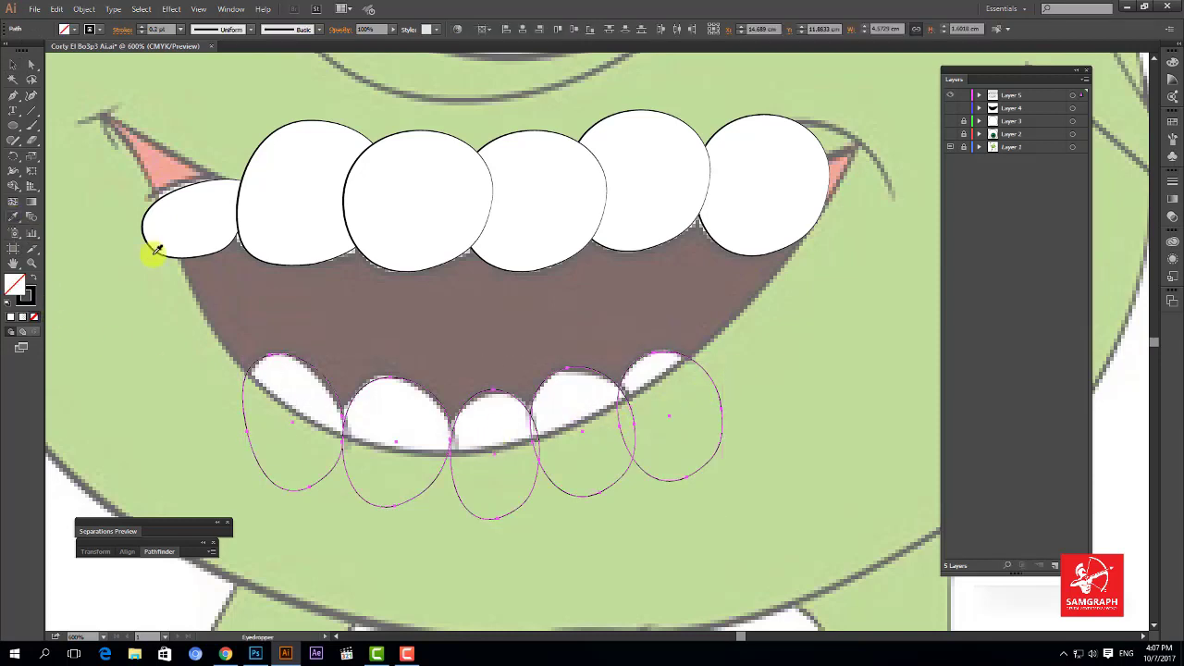
click(413, 220)
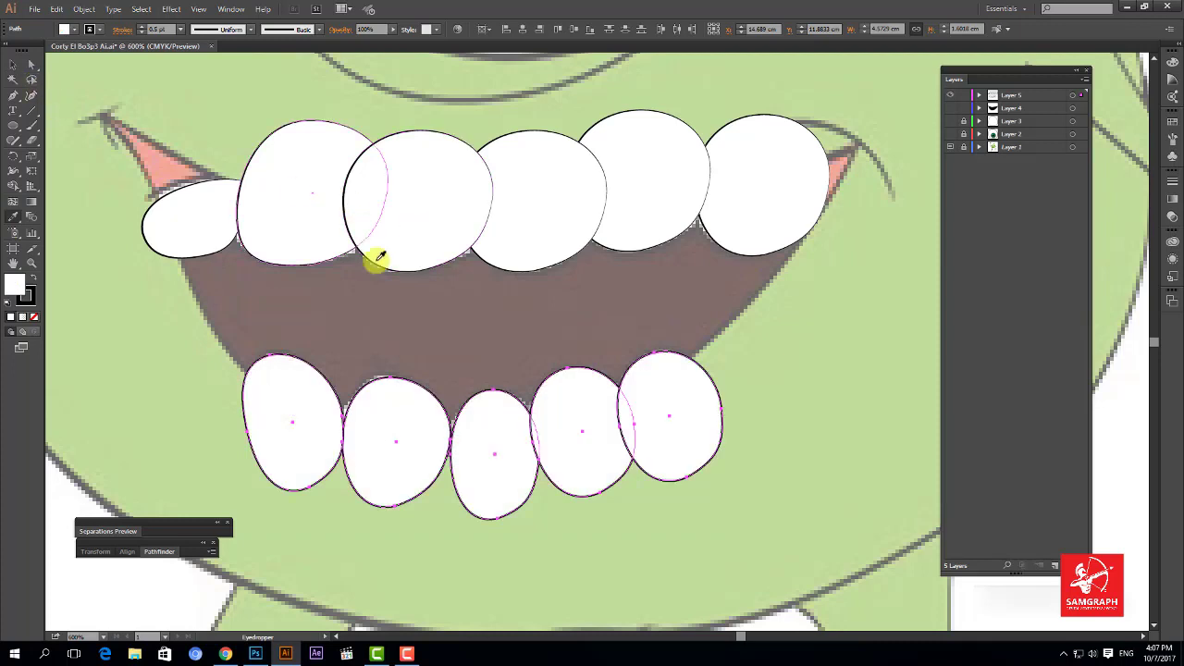
key(v)
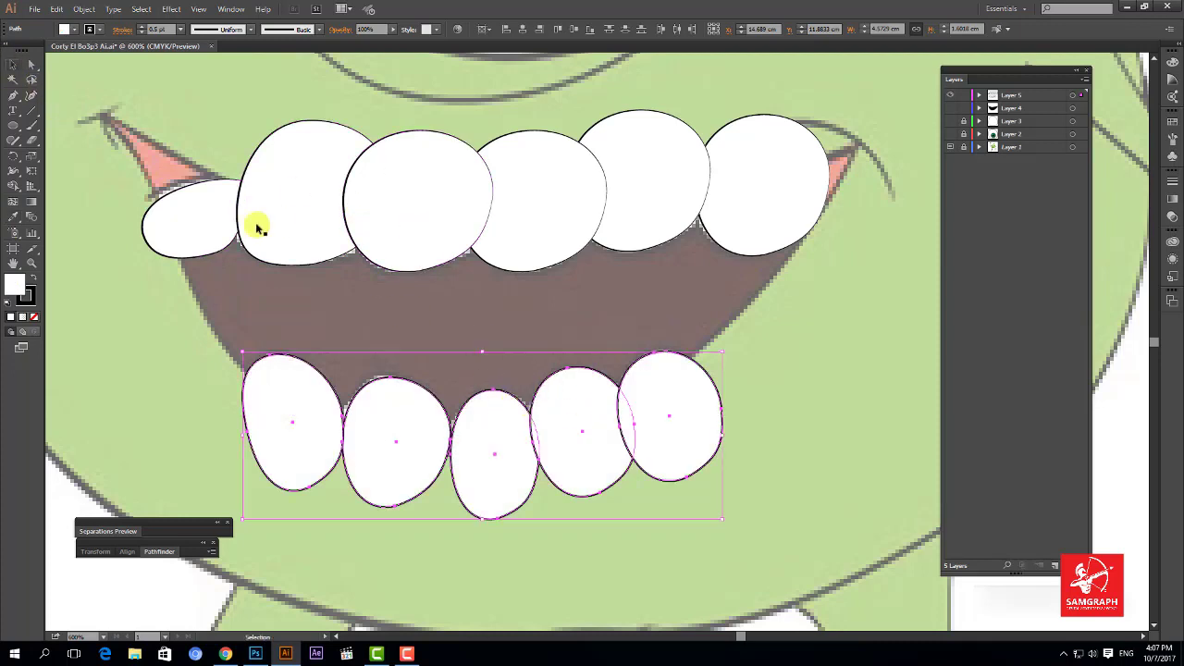
click(533, 349)
drag(320, 344, 689, 421)
click(777, 420)
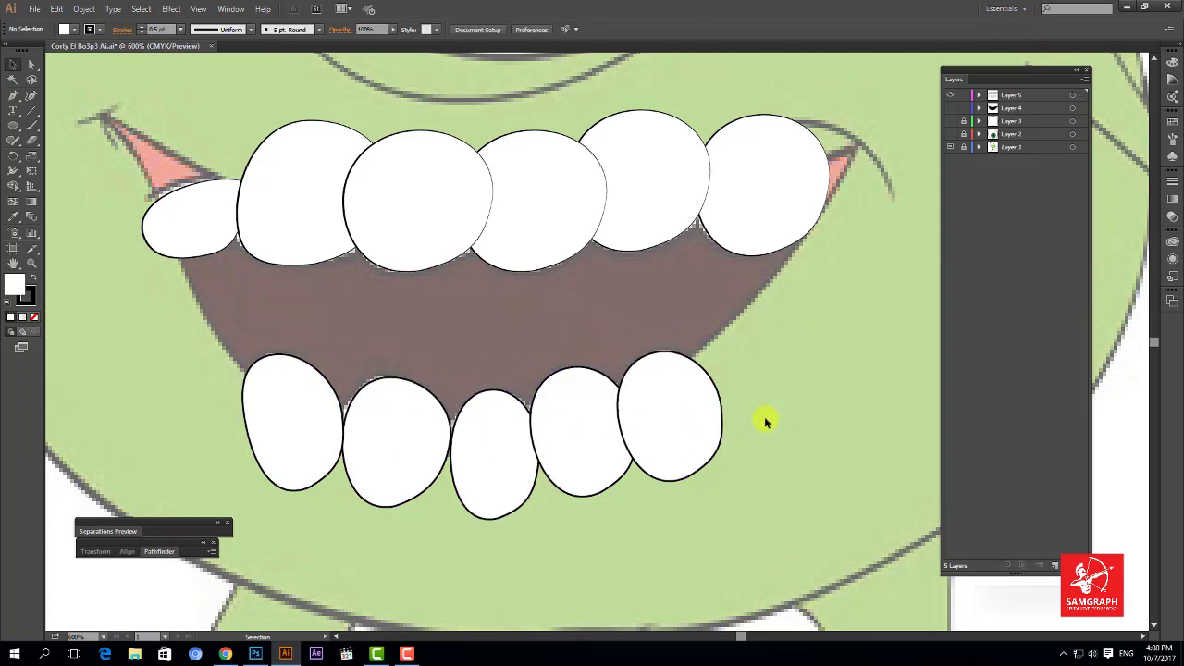
drag(754, 399, 273, 442)
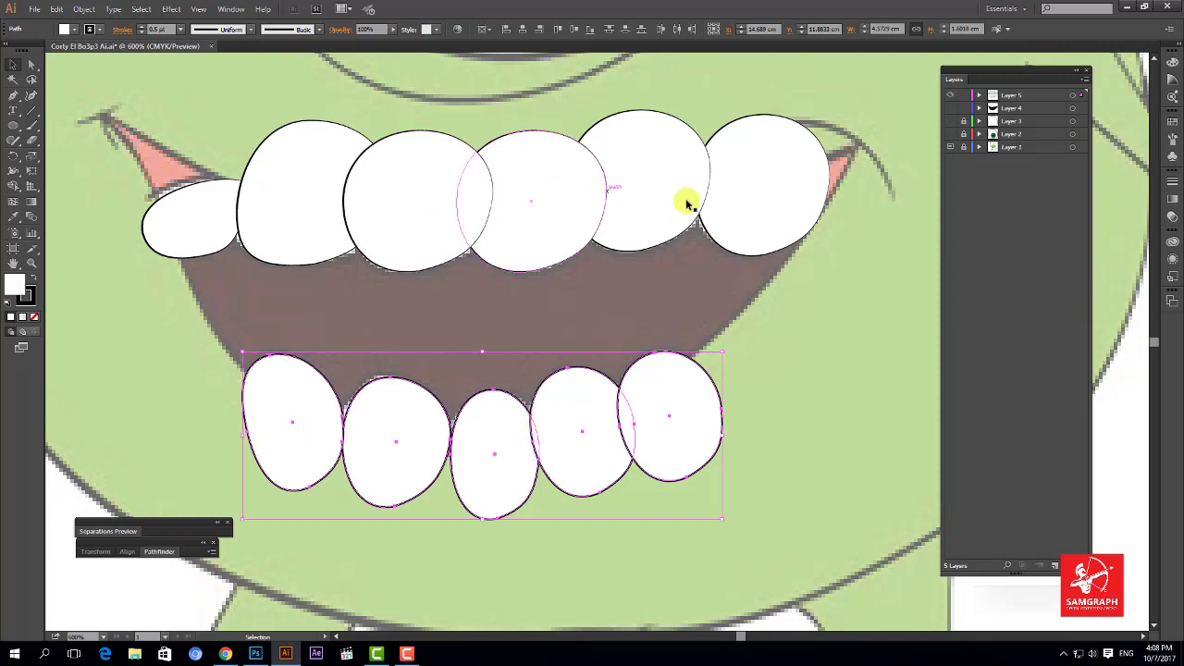
click(349, 291)
click(17, 219)
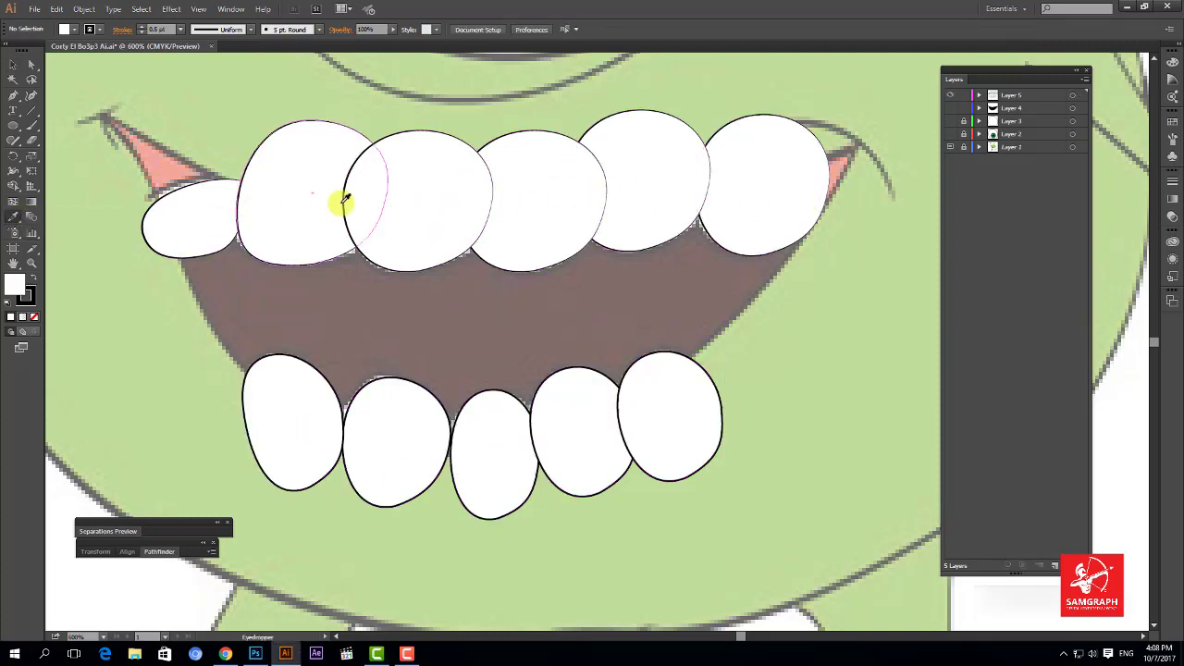
click(13, 64)
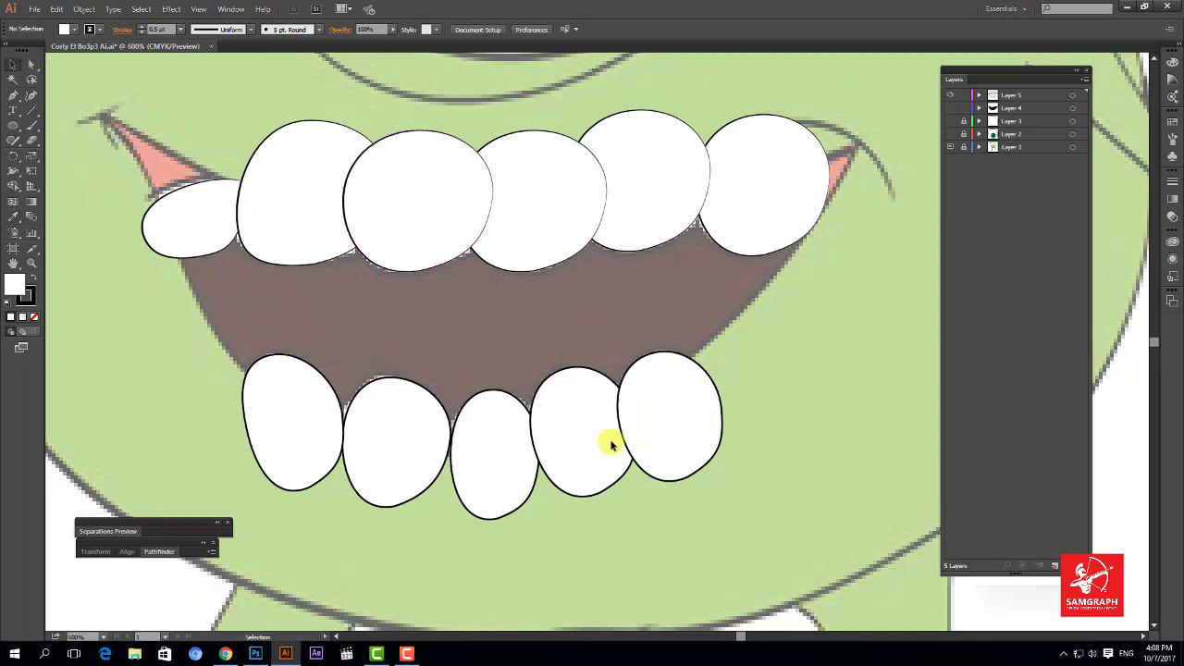
- With the lower teeth selected, set the Eyedropper options to both pick up and apply the full Appearance
click(668, 452)
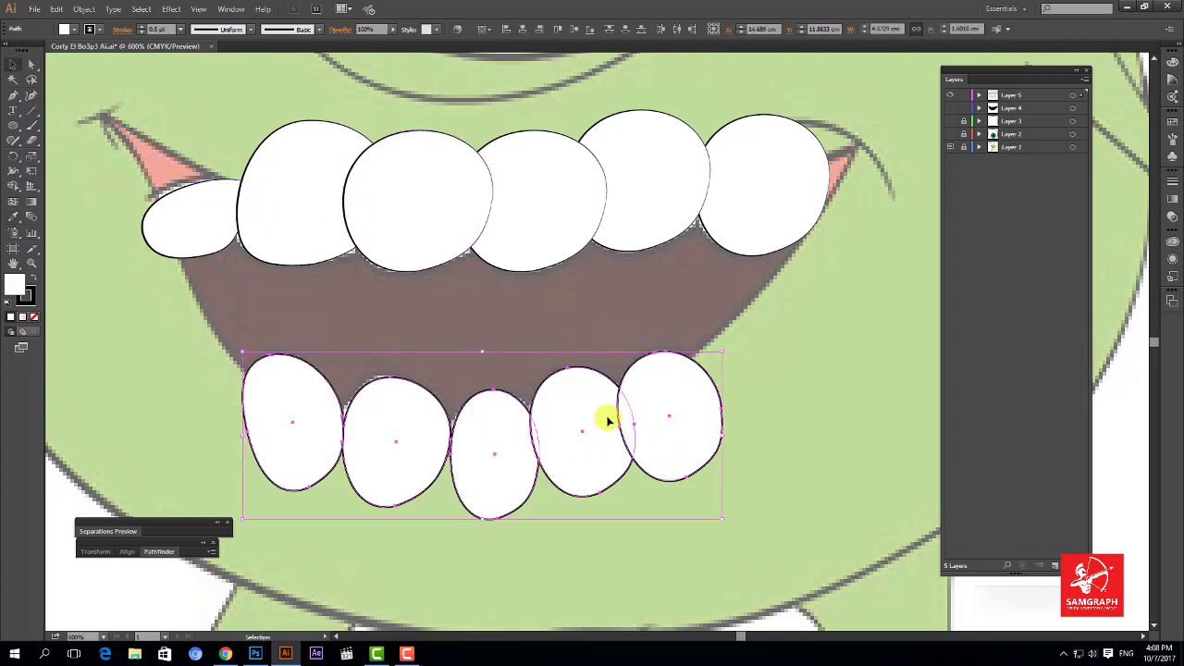
double_click(20, 220)
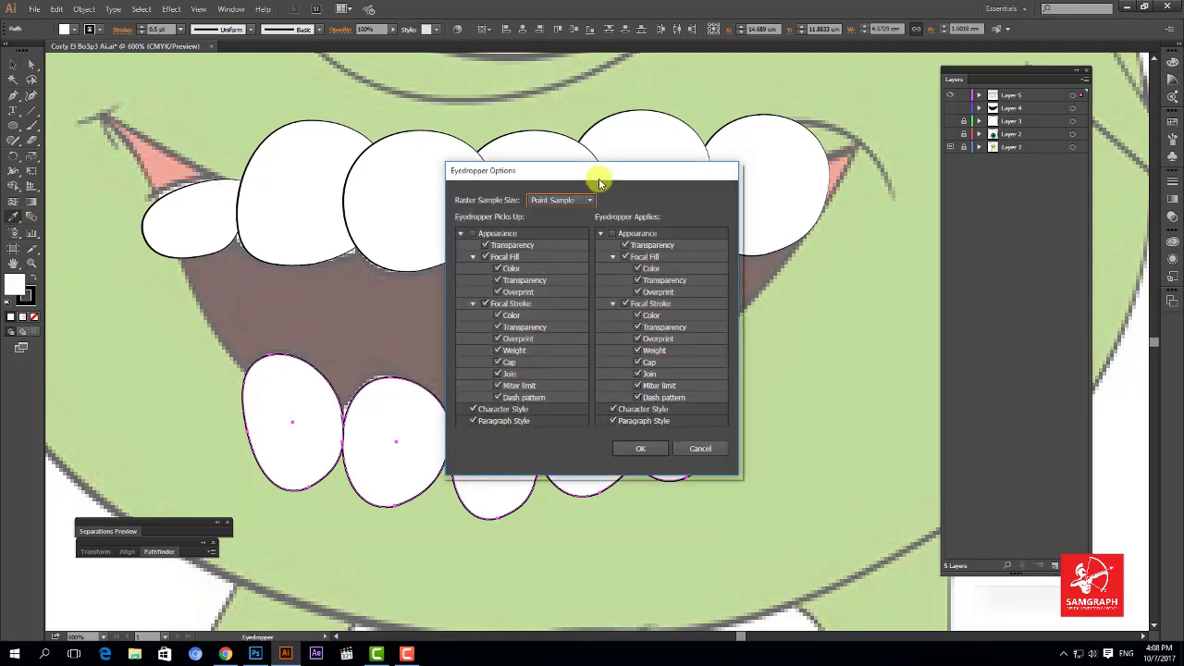
drag(600, 170, 665, 162)
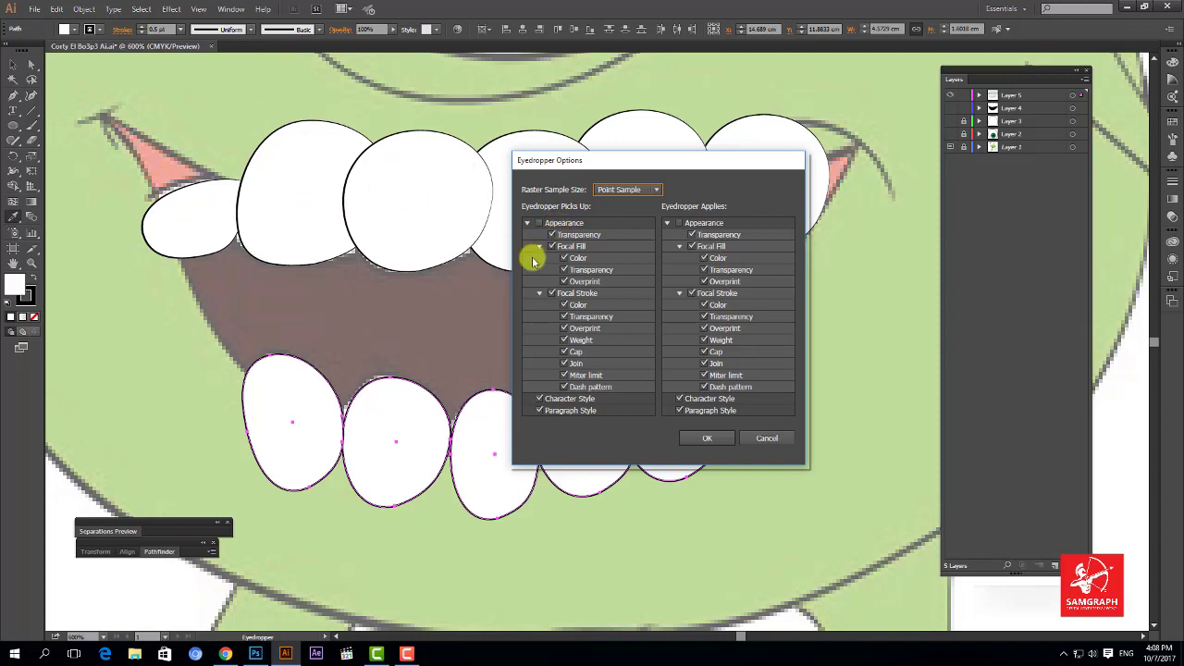
click(561, 227)
click(684, 226)
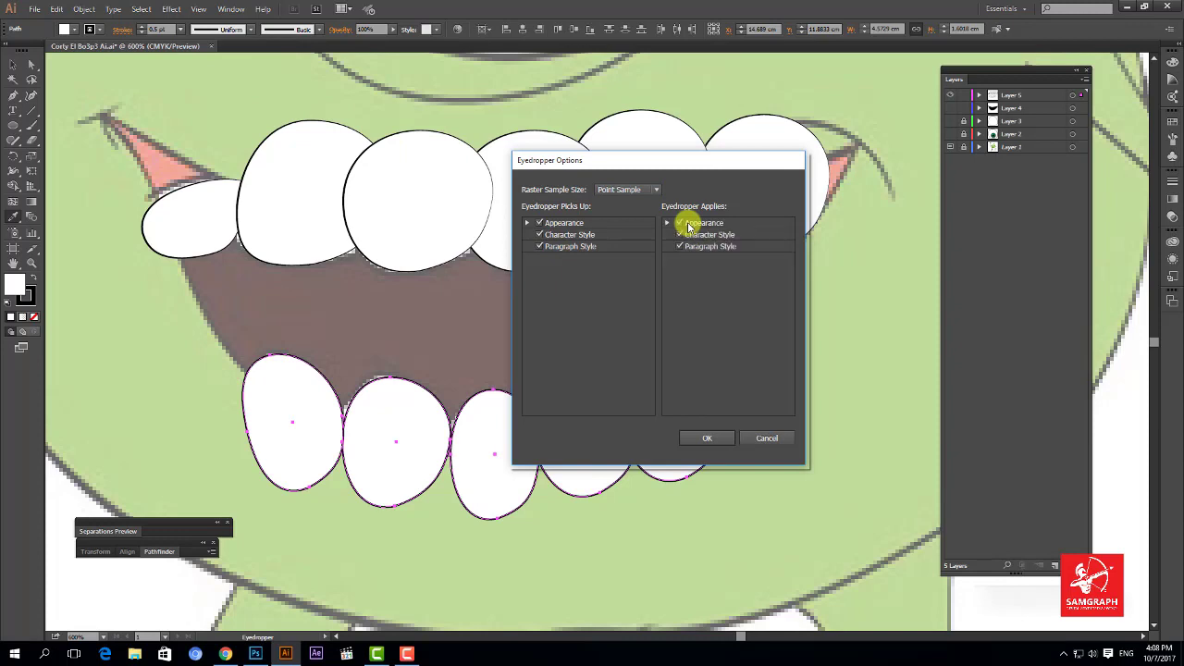
click(709, 437)
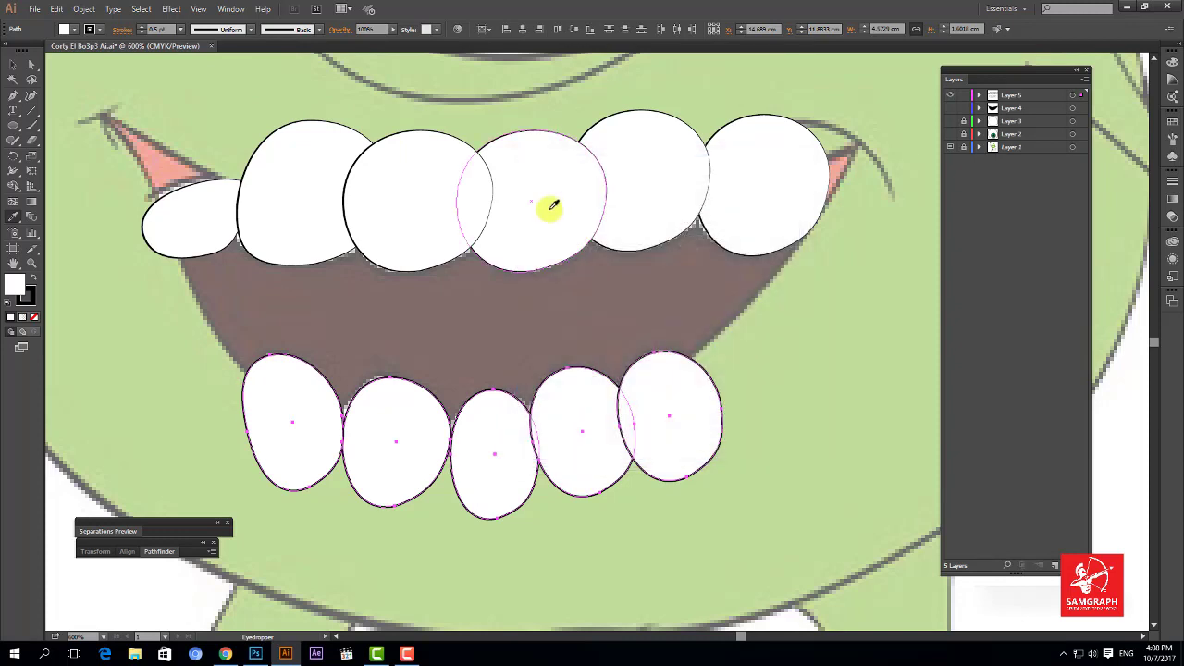
- Copy an upper tooth's full appearance, including its half-ellipse width profile, onto the five lower teeth and deselect them
click(553, 205)
click(13, 64)
click(396, 292)
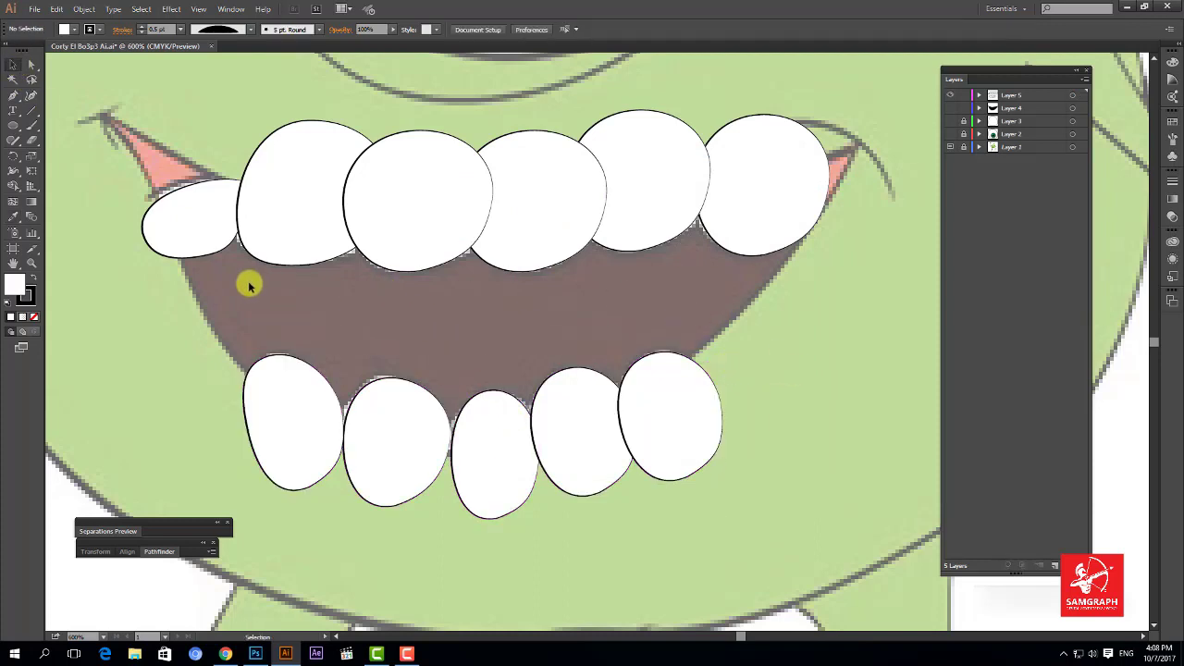
click(708, 215)
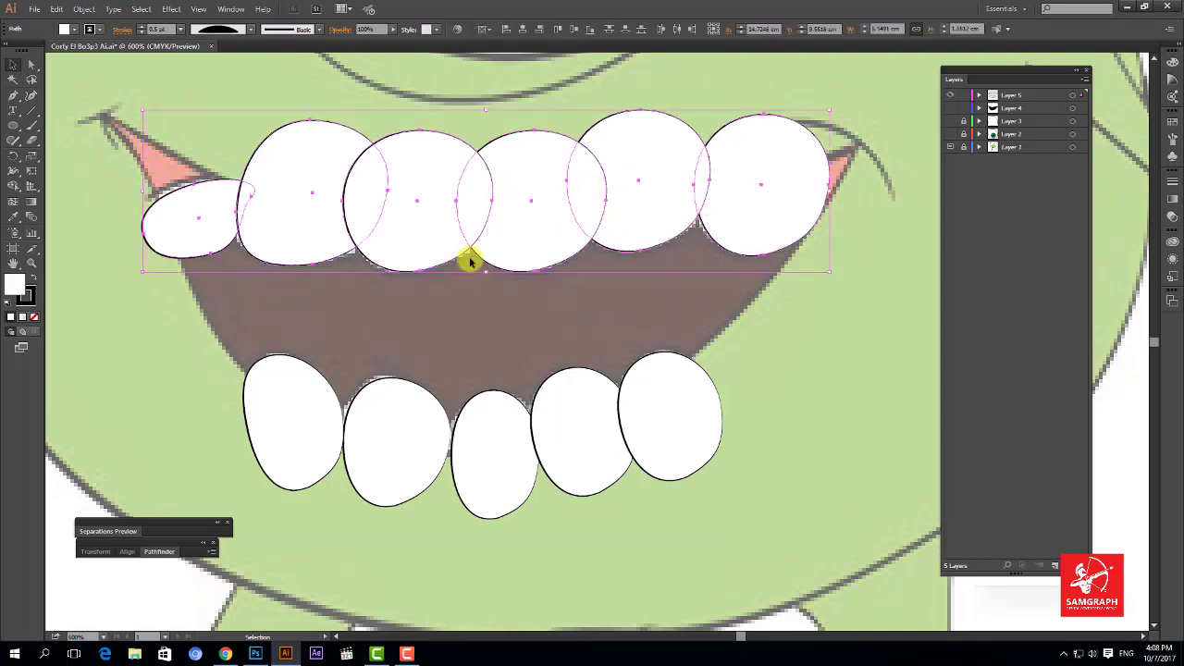
click(331, 351)
drag(259, 329, 684, 404)
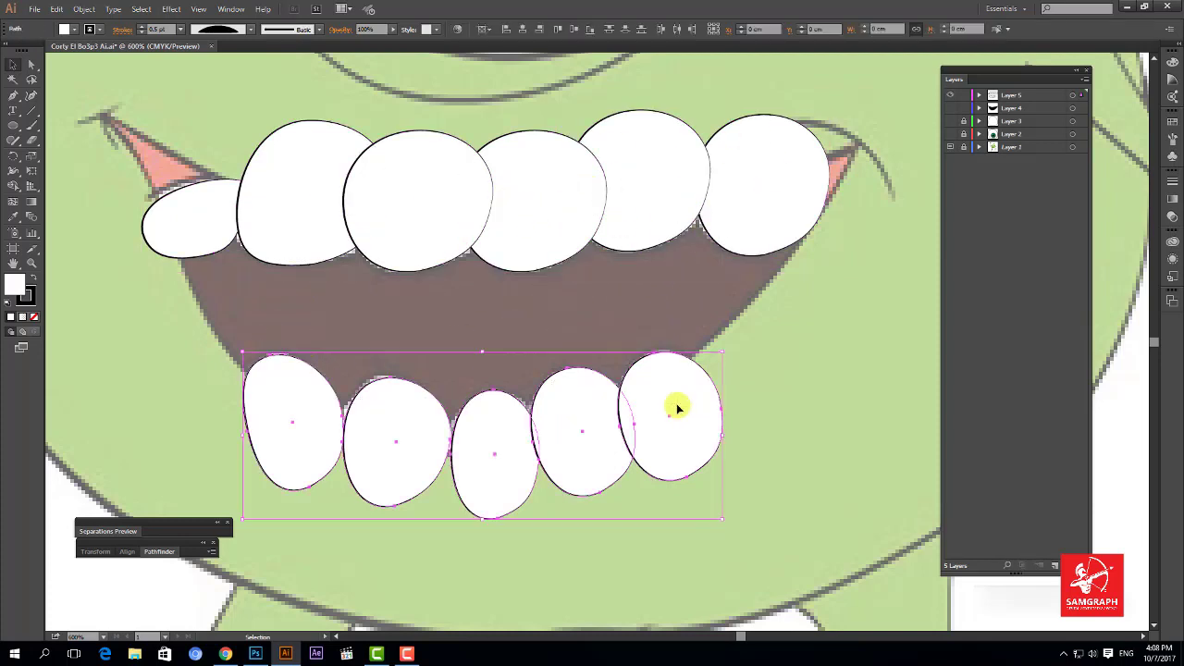
click(775, 424)
double_click(14, 216)
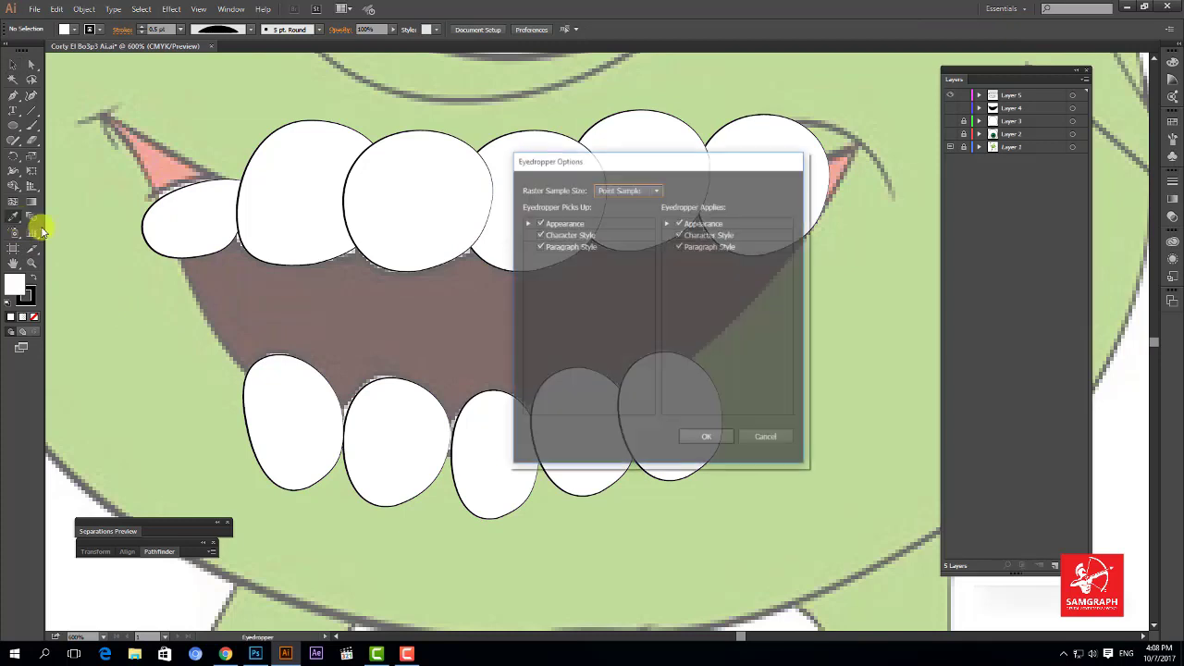
click(564, 223)
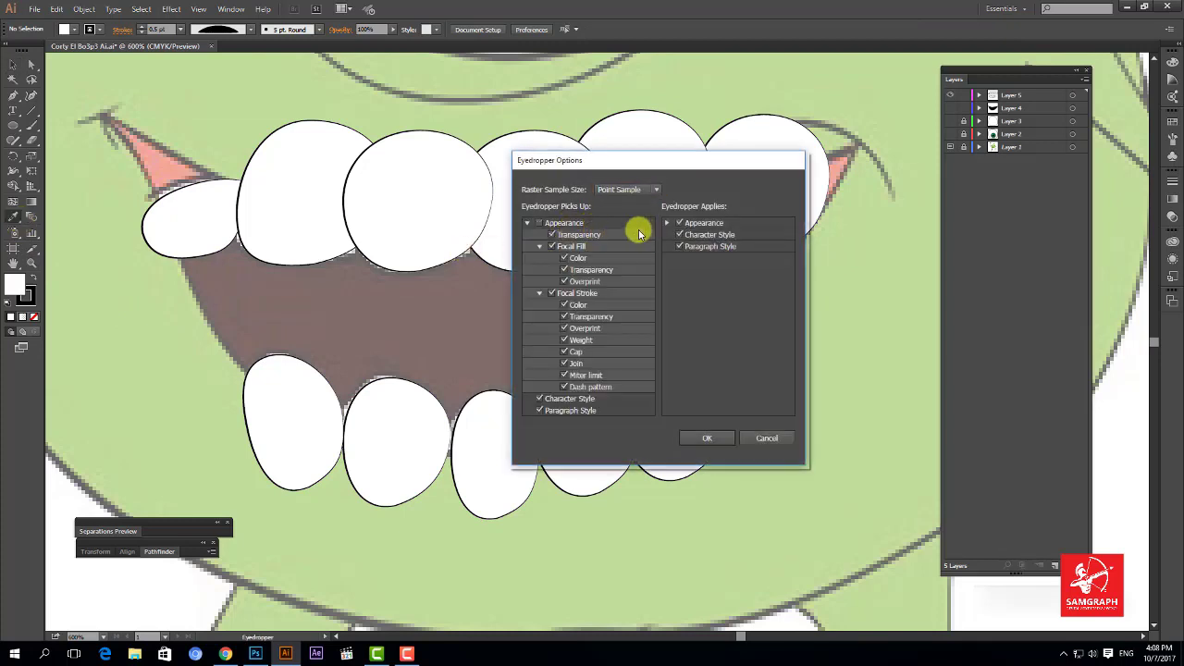
click(684, 228)
click(764, 437)
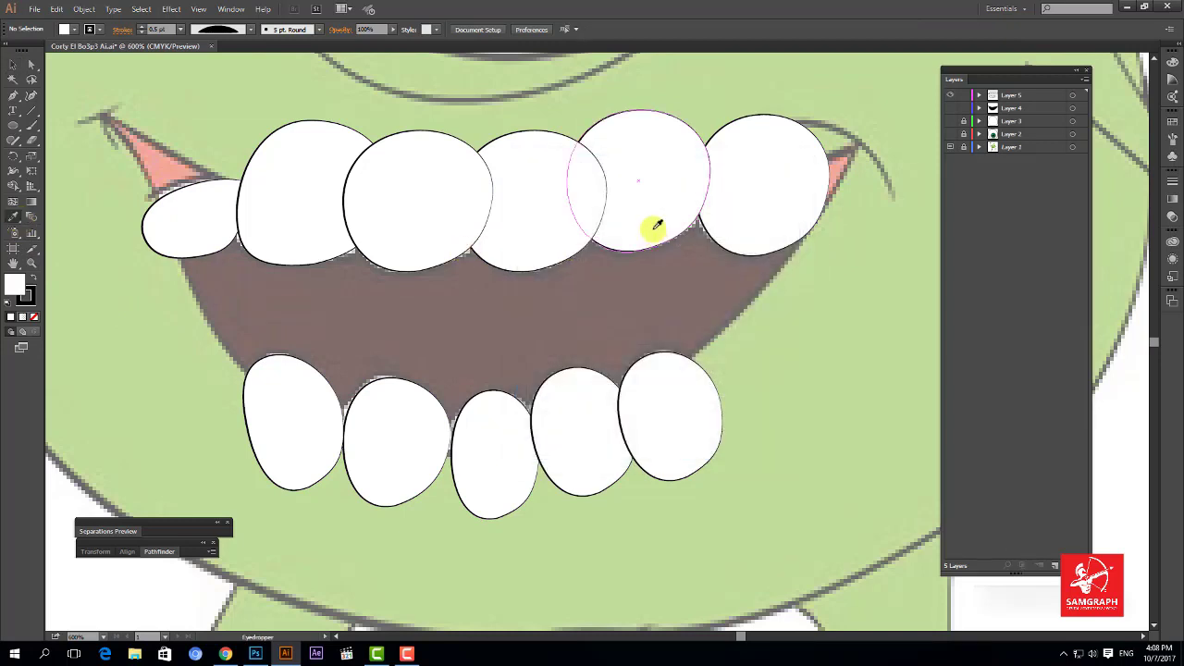
click(12, 64)
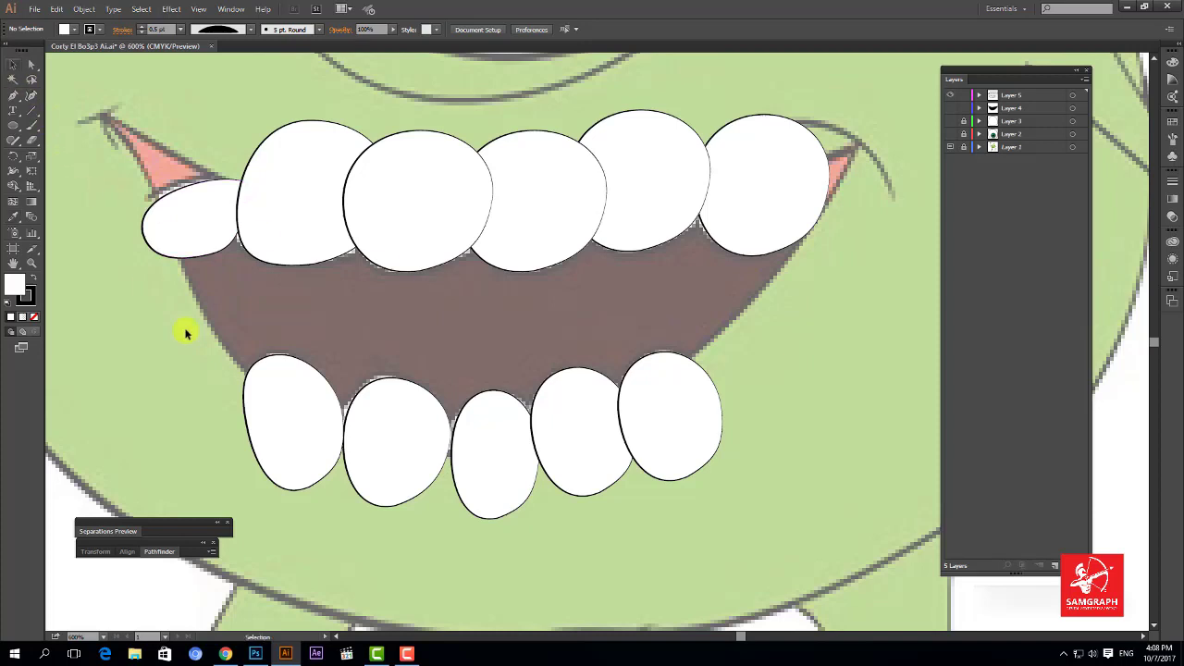
click(648, 432)
click(13, 216)
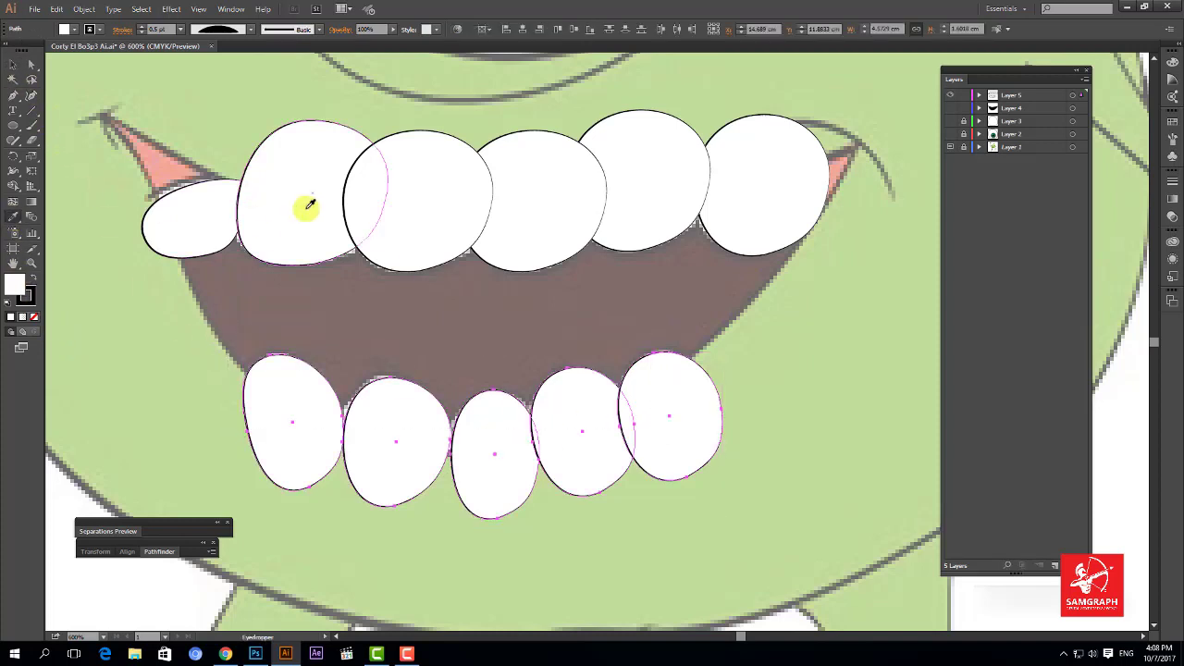
click(12, 64)
click(410, 312)
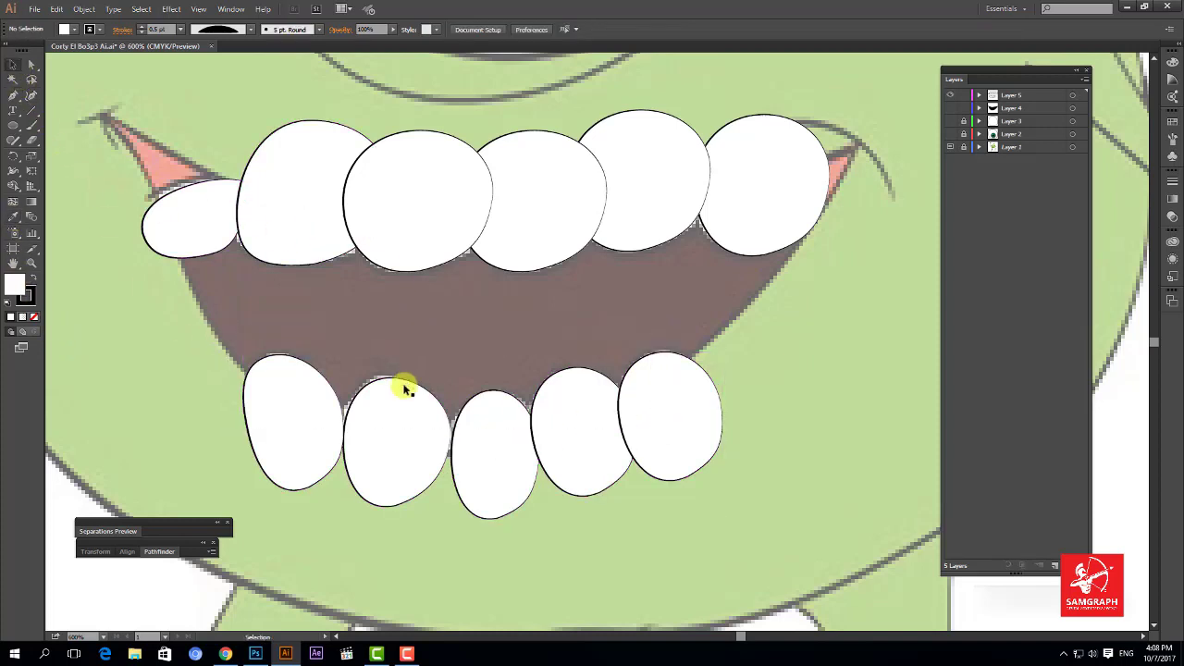
drag(783, 427, 273, 419)
click(14, 215)
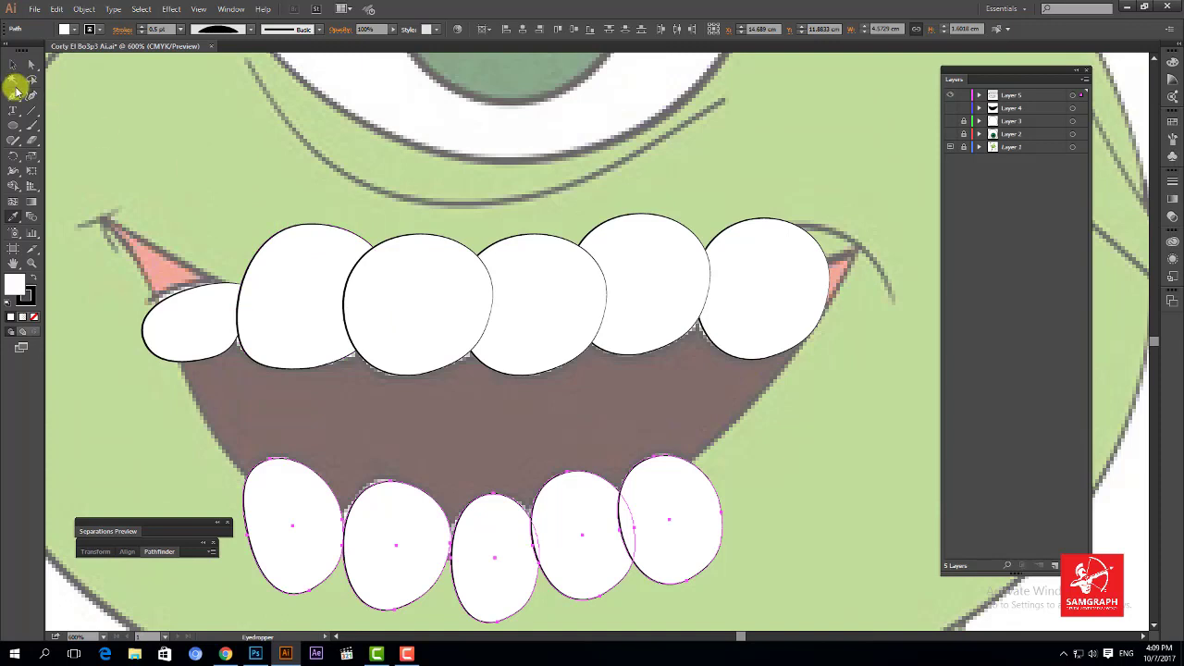
- Draw a white ellipse about 0.82 × 0.65 cm above the mouth's left corner and give its stroke the elliptical width profile
click(13, 125)
drag(145, 116, 231, 188)
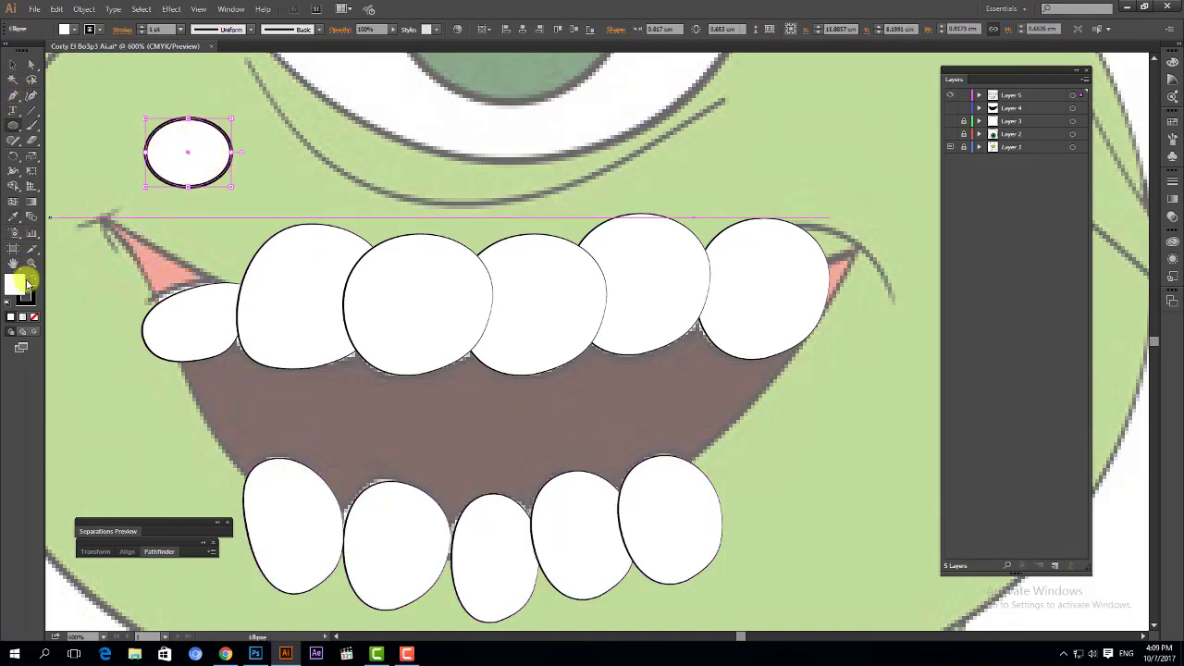
click(250, 29)
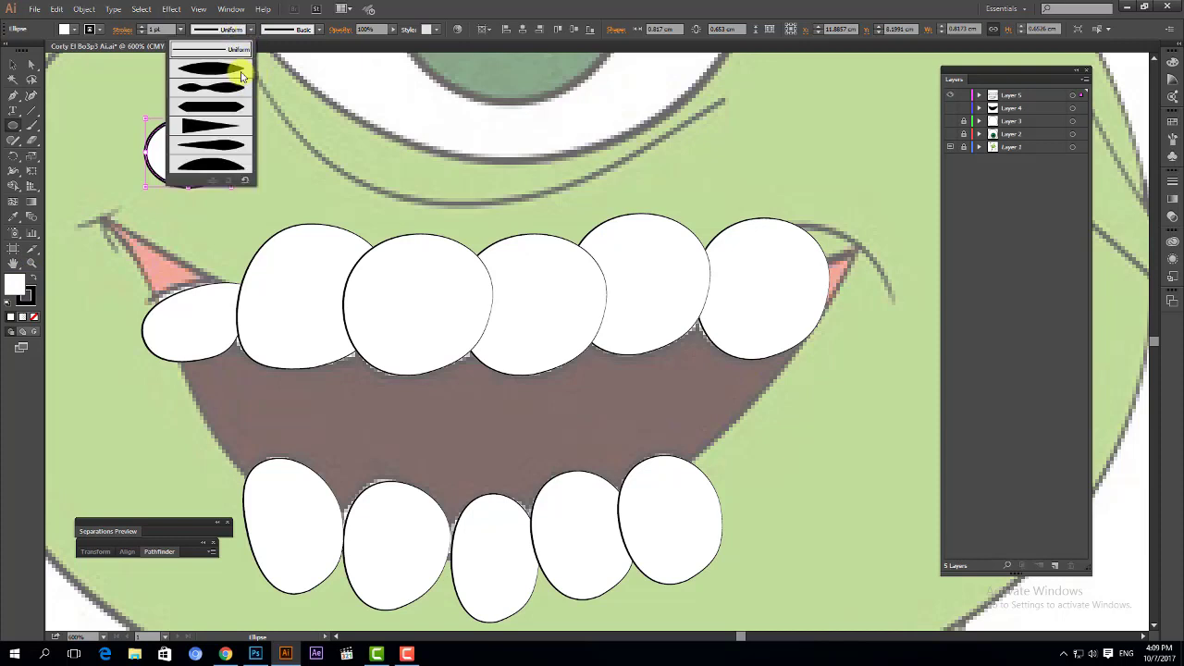
click(239, 69)
click(22, 62)
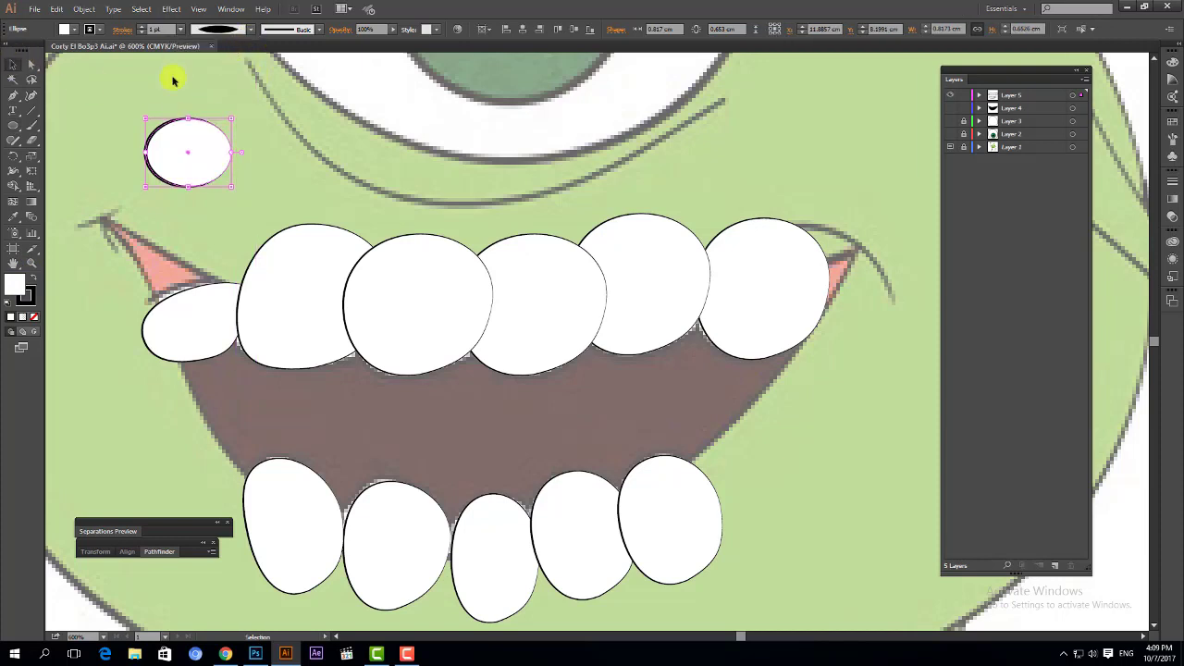
- Copy the ellipse's full appearance, with its 1 pt variable-width stroke, onto the five lower teeth using the Eyedropper
drag(323, 447, 699, 519)
scroll(177, 320, down, 1)
click(13, 218)
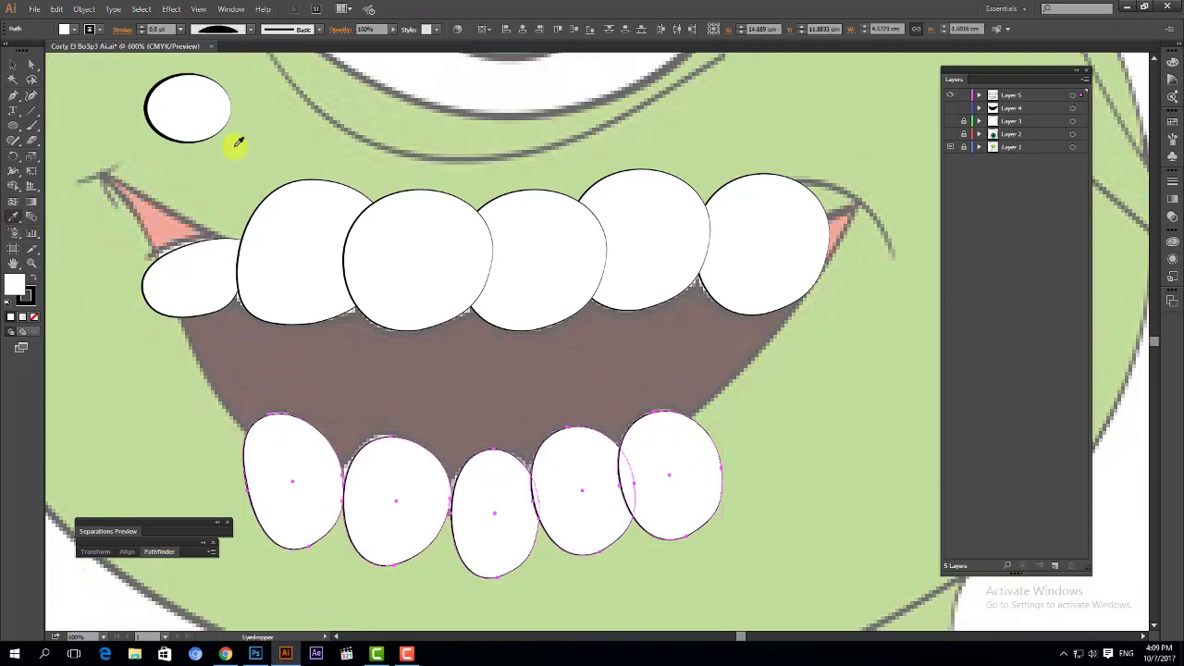
click(212, 114)
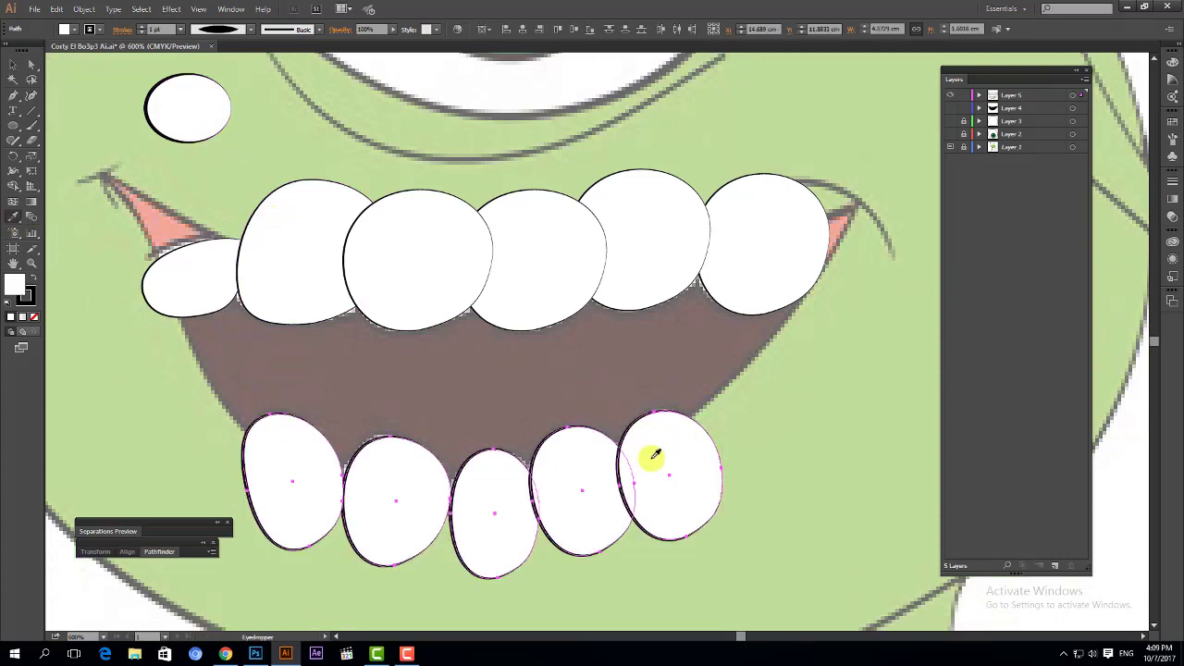
- Turn off Appearance for both the picked-up and the applied attributes in the Eyedropper options
double_click(13, 219)
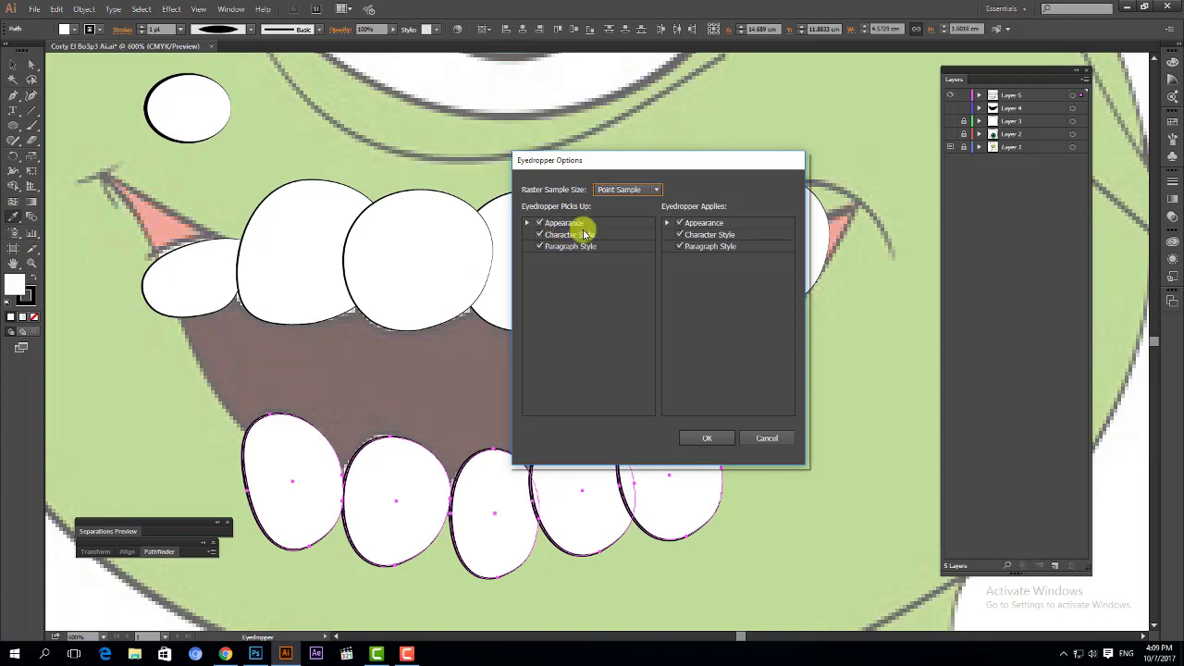
click(563, 226)
click(684, 226)
click(709, 436)
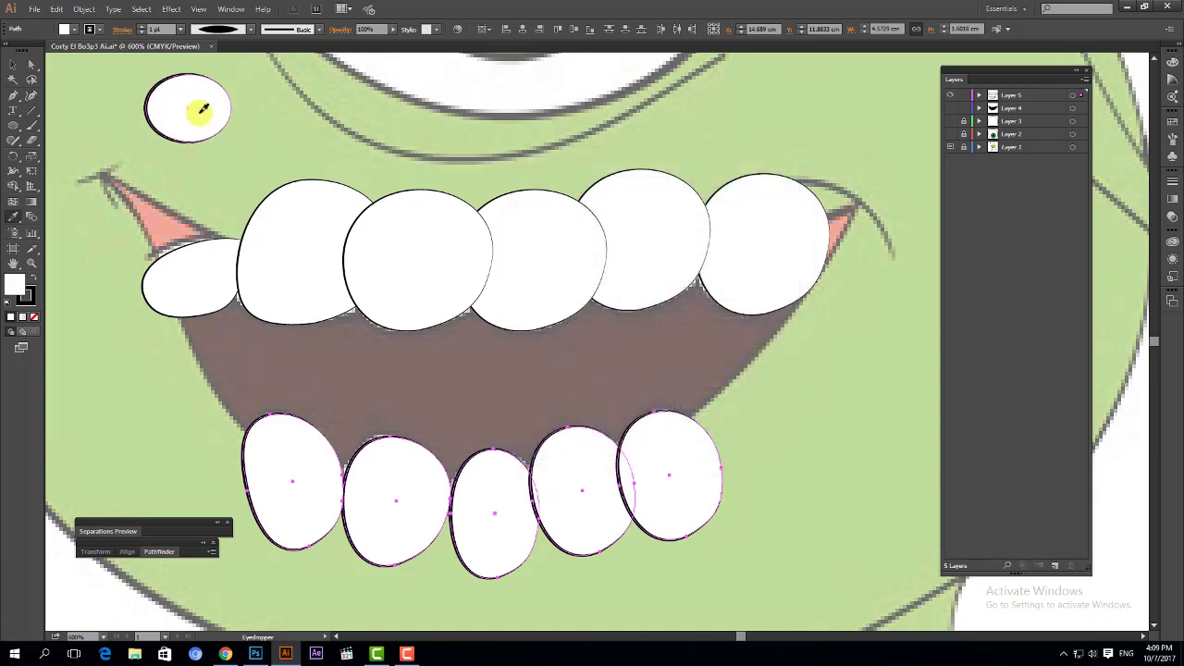
- Fill the five lower teeth with pale pink #FFEEEE and remove their stroke
click(12, 64)
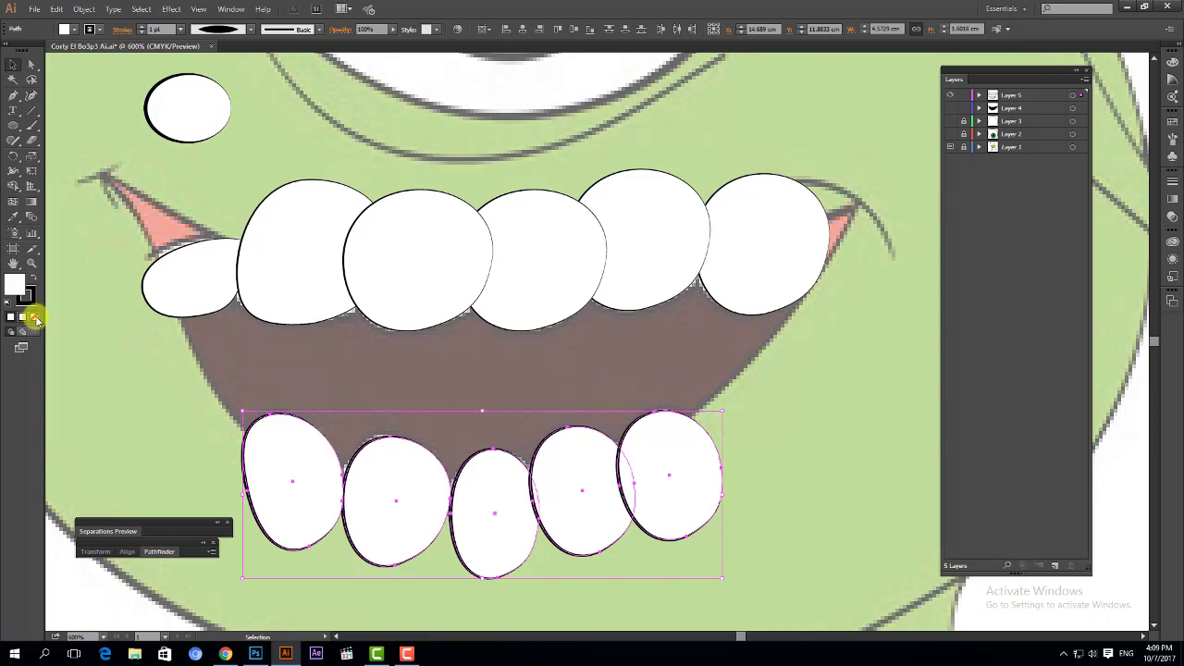
click(35, 317)
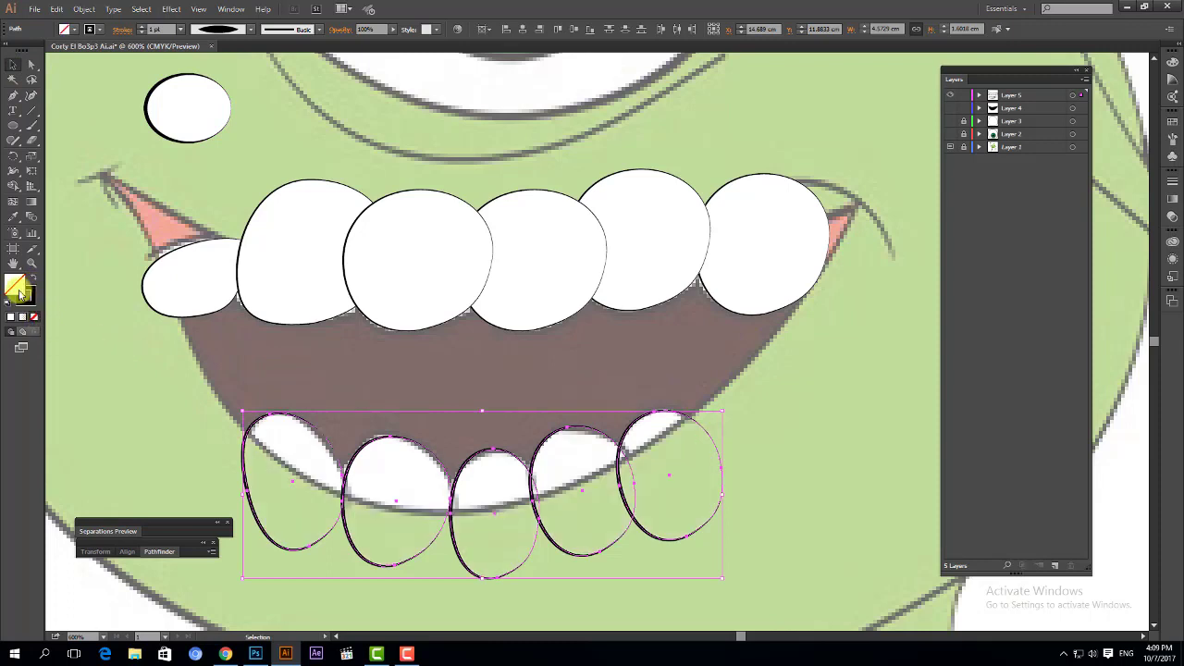
double_click(22, 290)
click(437, 244)
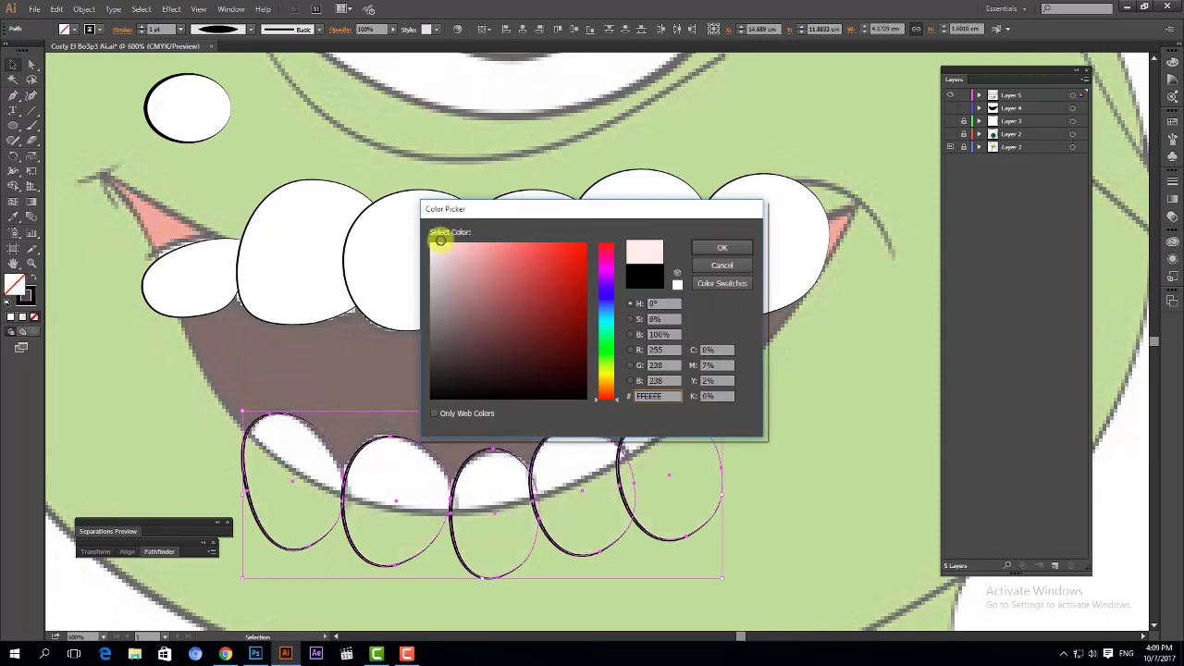
key(Return)
click(31, 300)
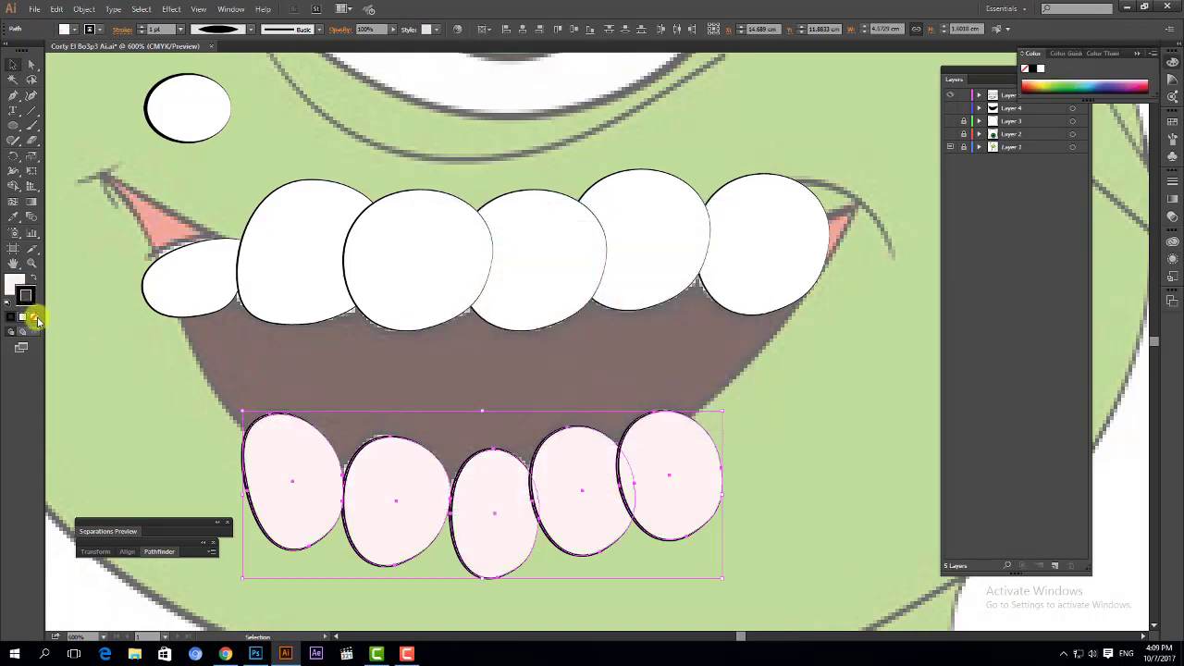
click(34, 317)
- Copy the ellipse's white fill and 1 pt stroke onto the five lower teeth without its width profile, then deselect them
drag(260, 392, 720, 489)
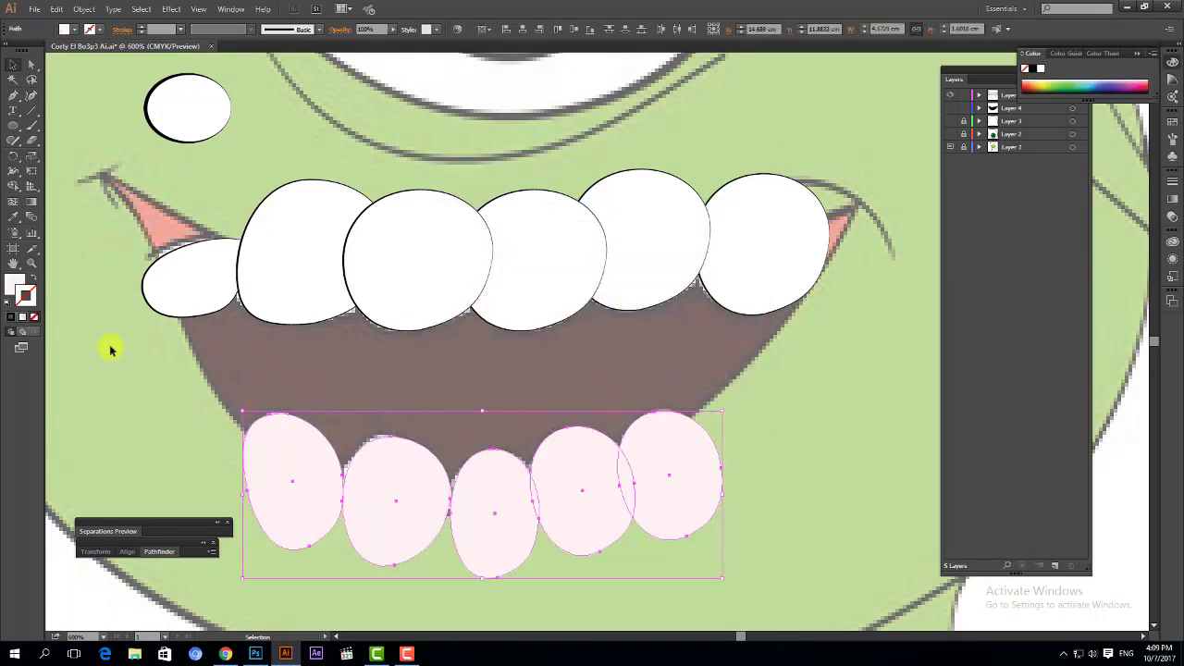
double_click(13, 216)
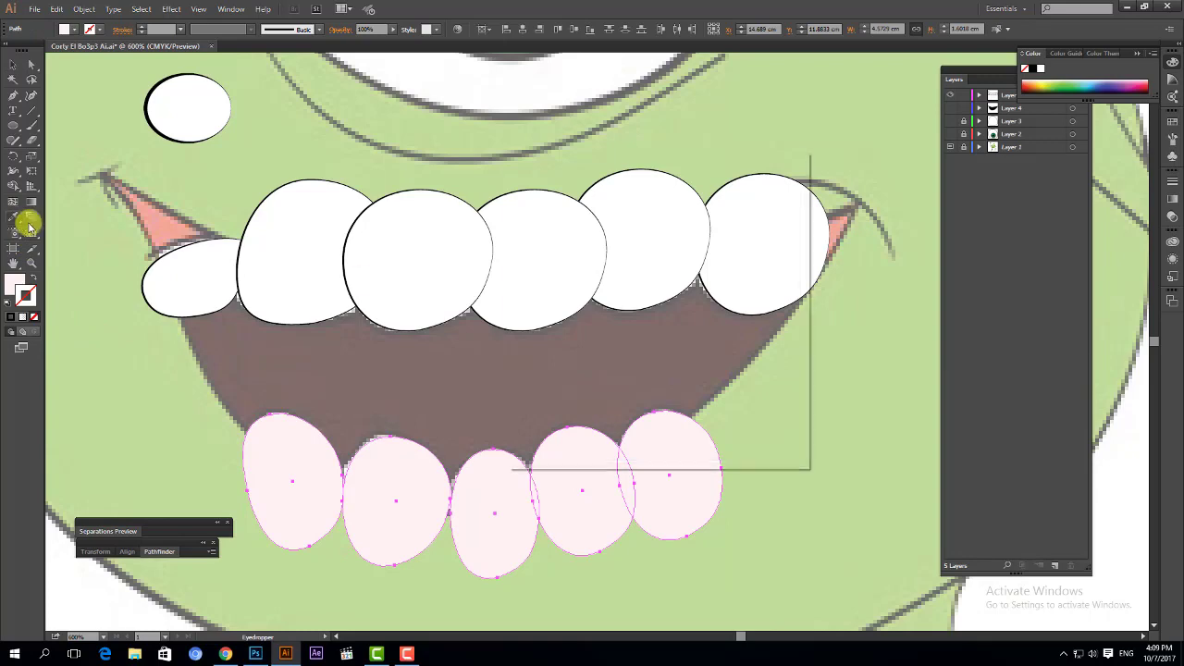
click(720, 438)
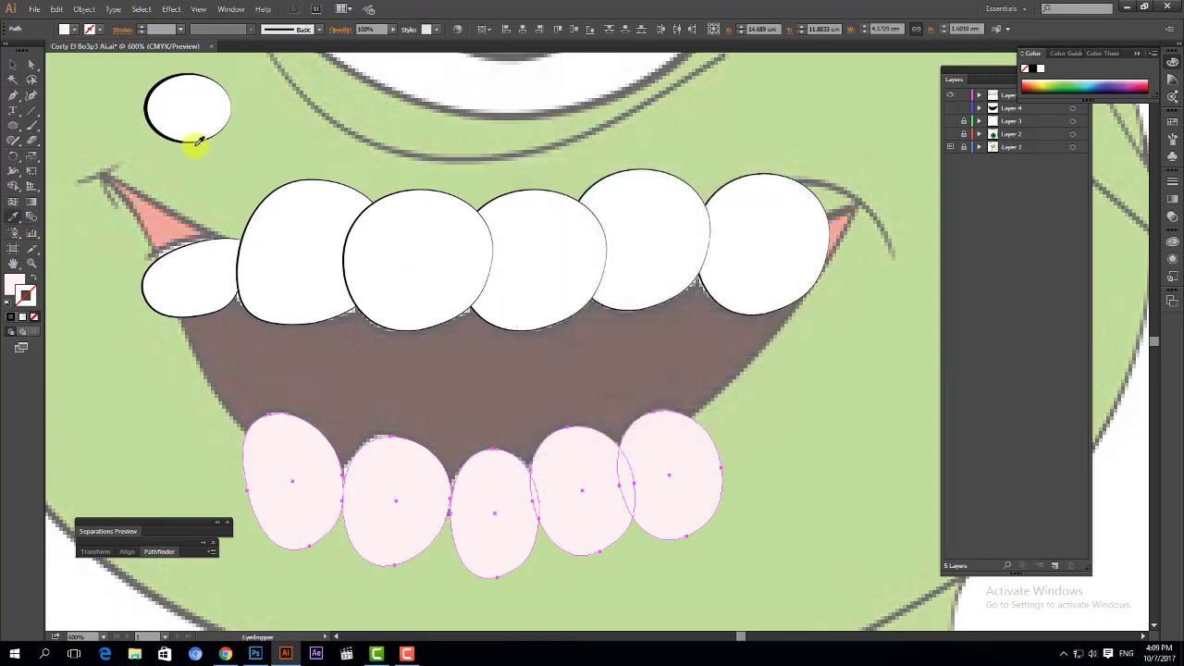
click(193, 114)
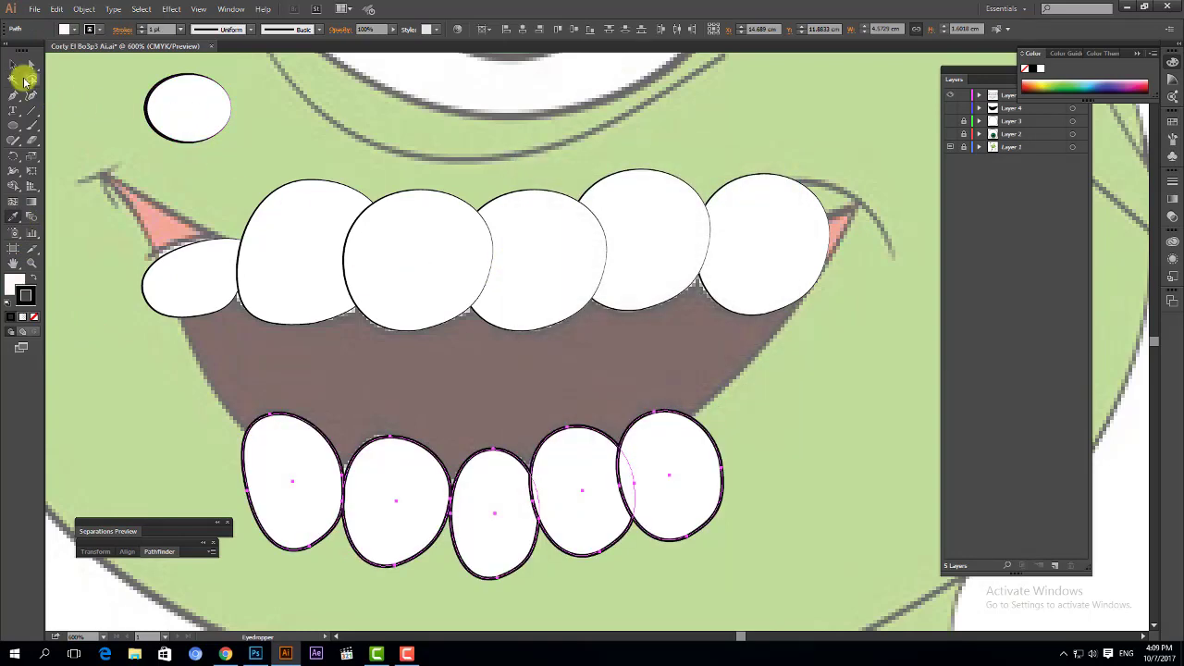
click(13, 65)
click(248, 370)
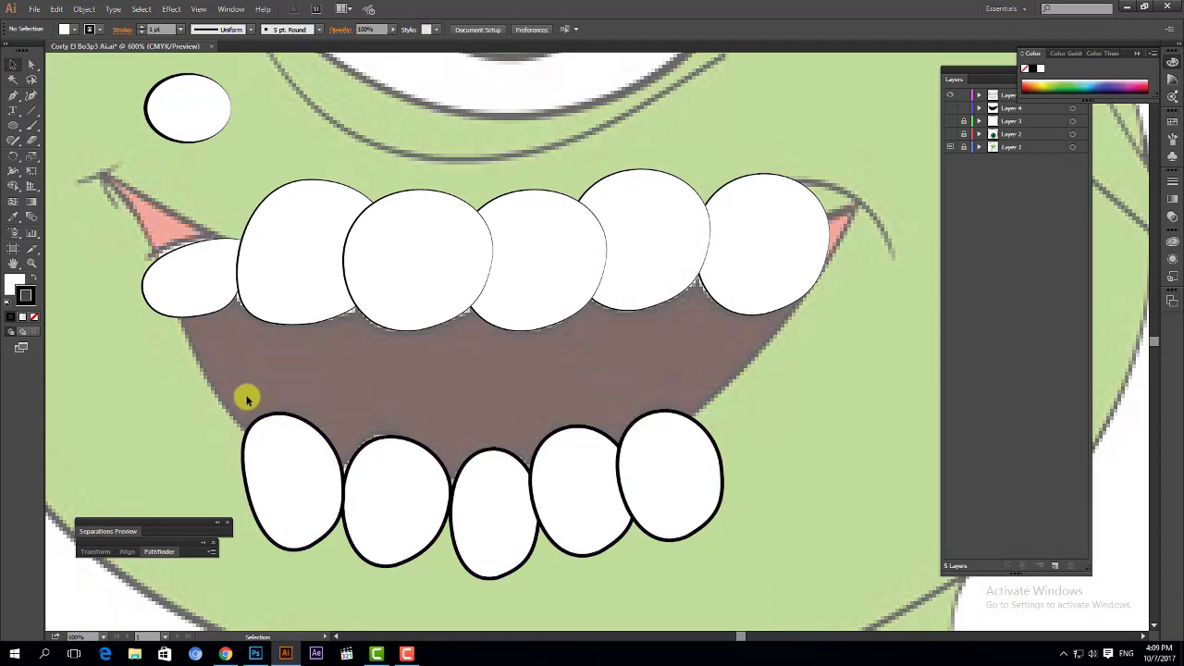
- Compare the stroke width profile of the rightmost lower tooth with that of the reference ellipse above the mouth
click(687, 475)
click(726, 474)
click(693, 473)
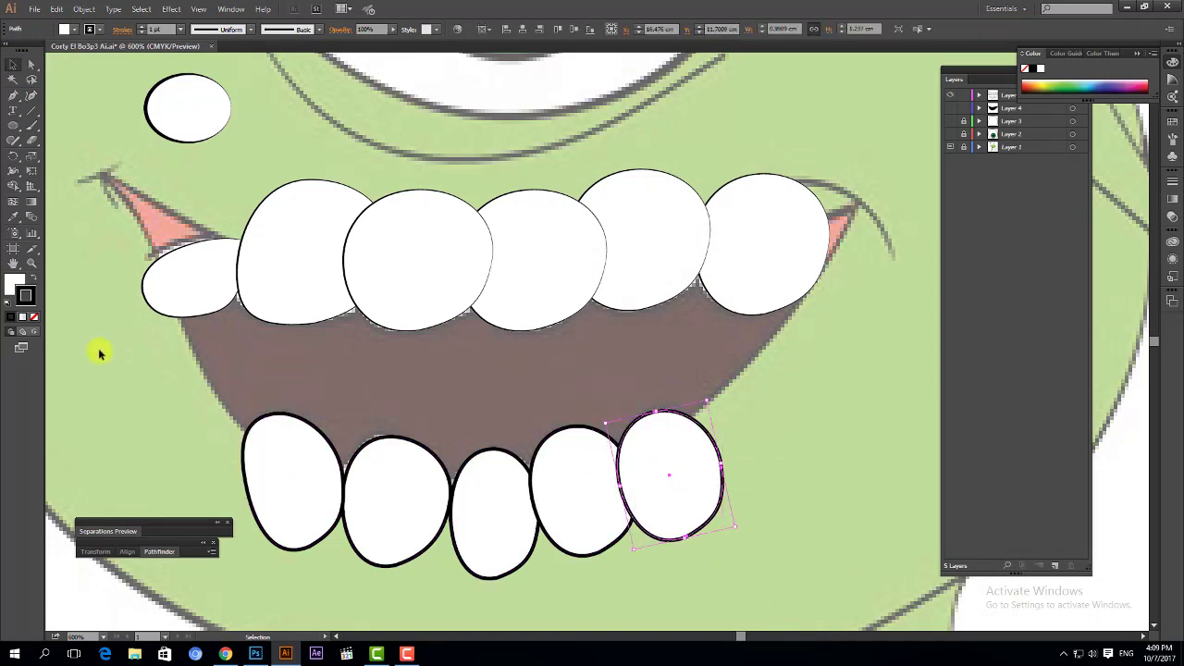
click(14, 283)
click(28, 305)
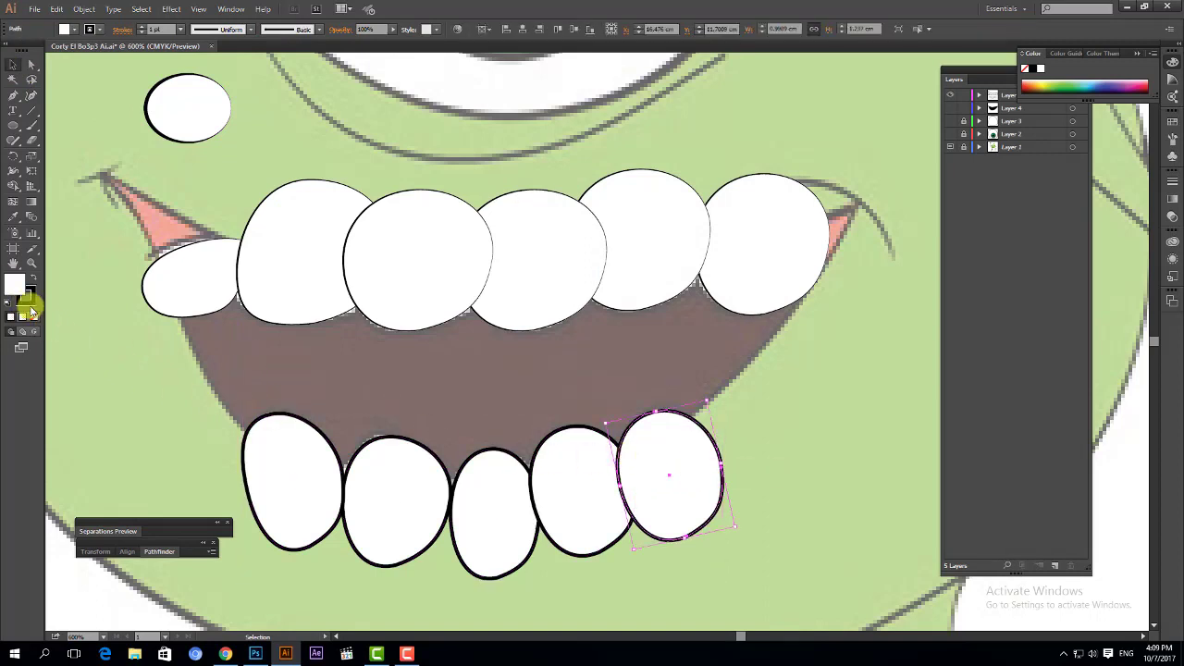
click(681, 494)
click(198, 93)
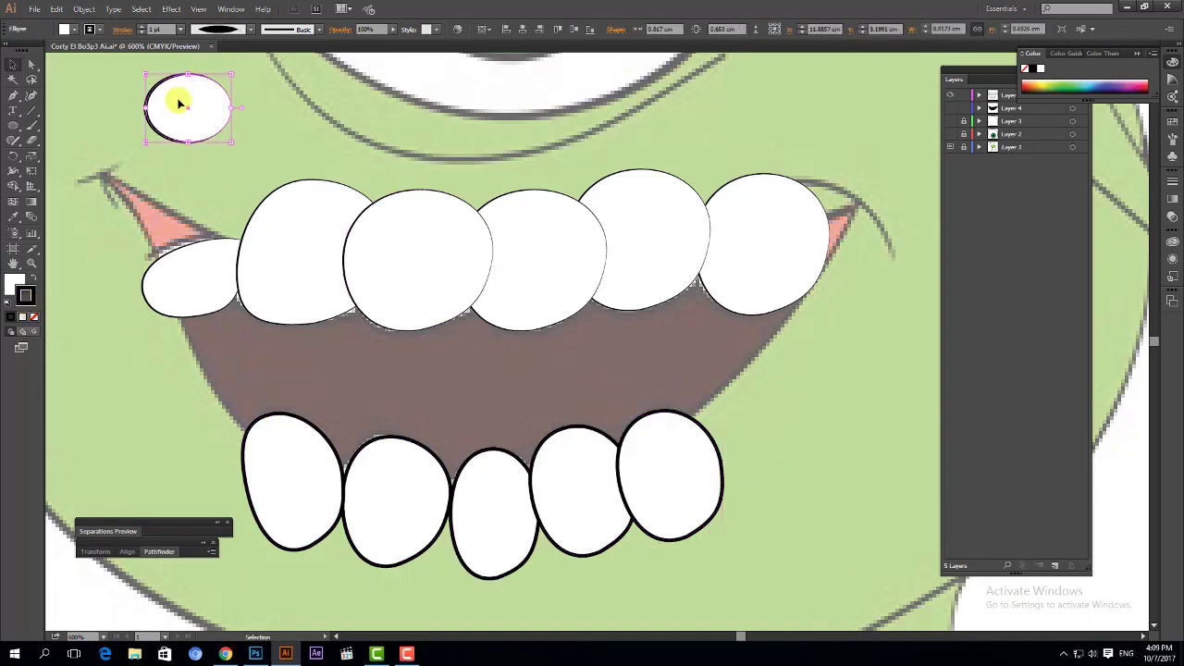
click(248, 29)
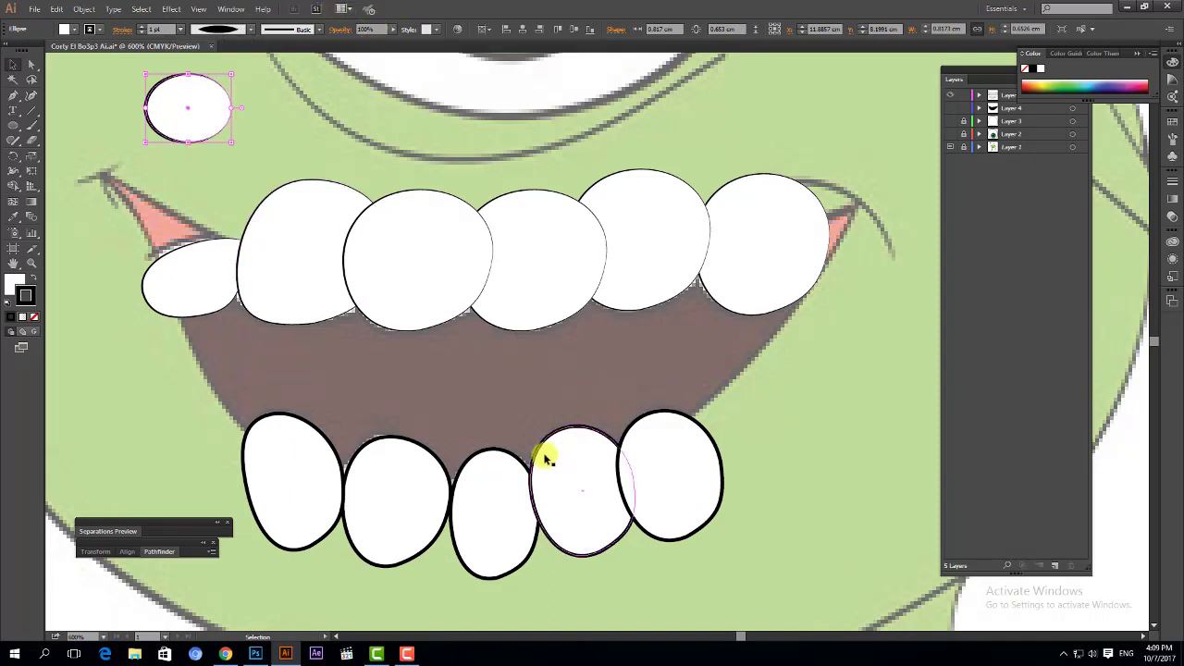
- With the five lower teeth selected, turn on Appearance for both the picked-up and the applied attributes in the Eyedropper options
drag(257, 396, 723, 479)
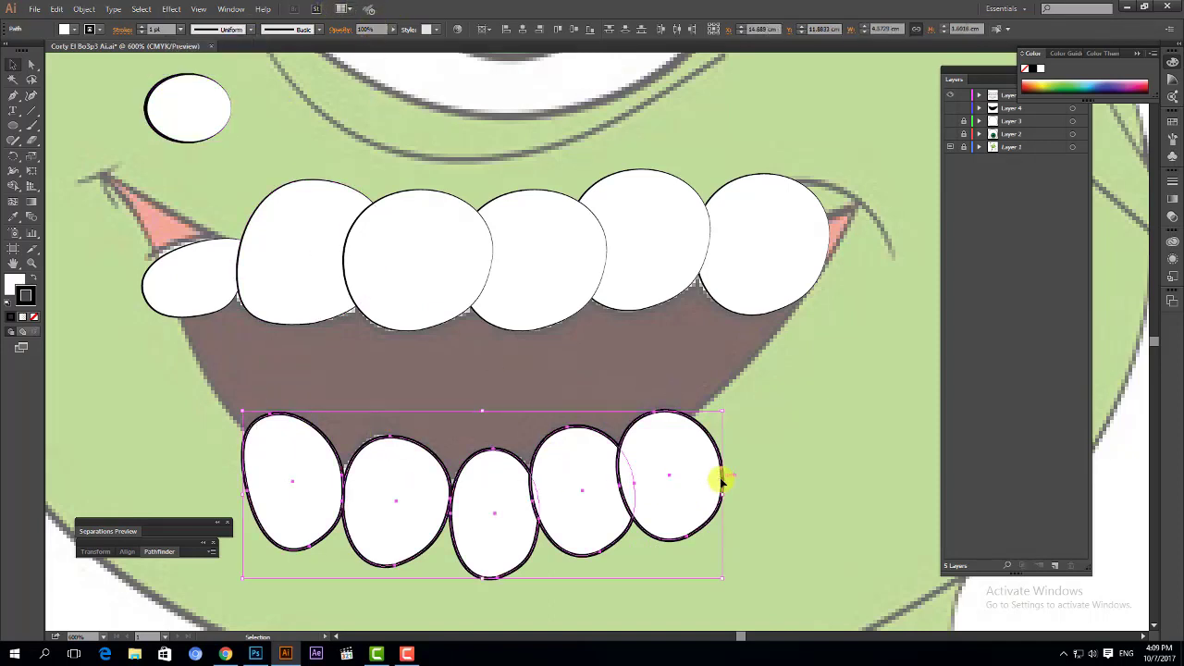
double_click(14, 219)
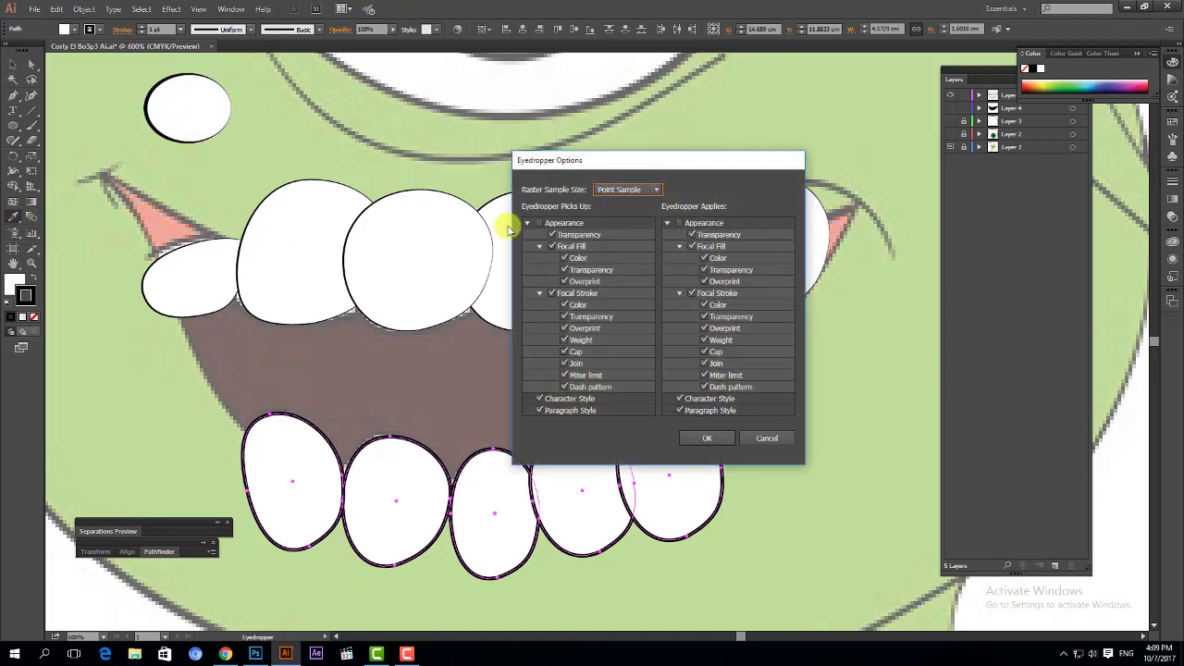
click(553, 225)
click(679, 230)
click(707, 438)
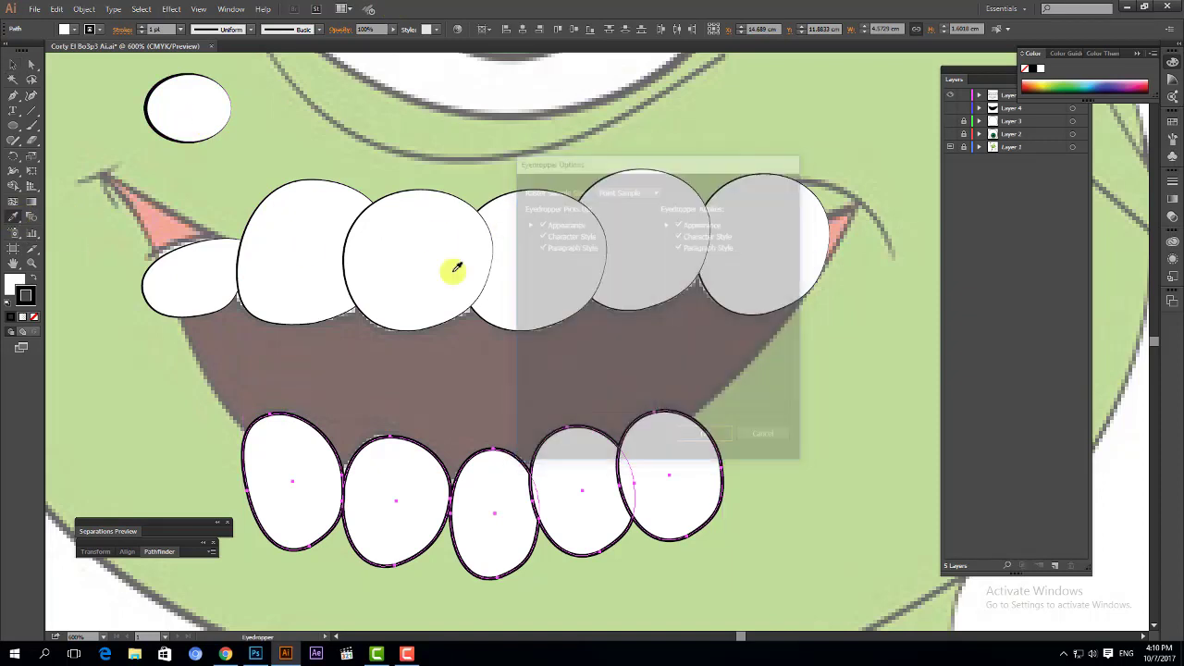
- Copy the ellipse's full appearance, including its 1 pt variable-width stroke, onto the selected lower teeth
click(205, 111)
click(13, 64)
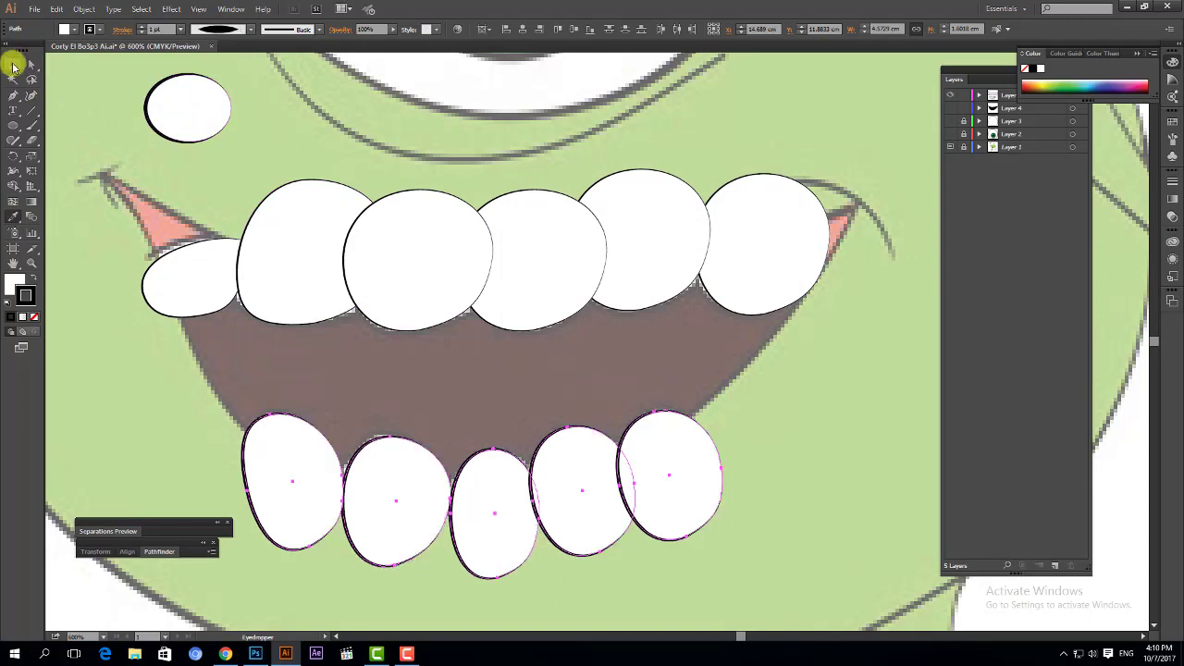
click(314, 319)
- Copy an upper tooth's white fill and 0.5 pt variable-width stroke onto the five lower teeth with the Eyedropper, then deselect them
drag(226, 408, 757, 491)
click(13, 214)
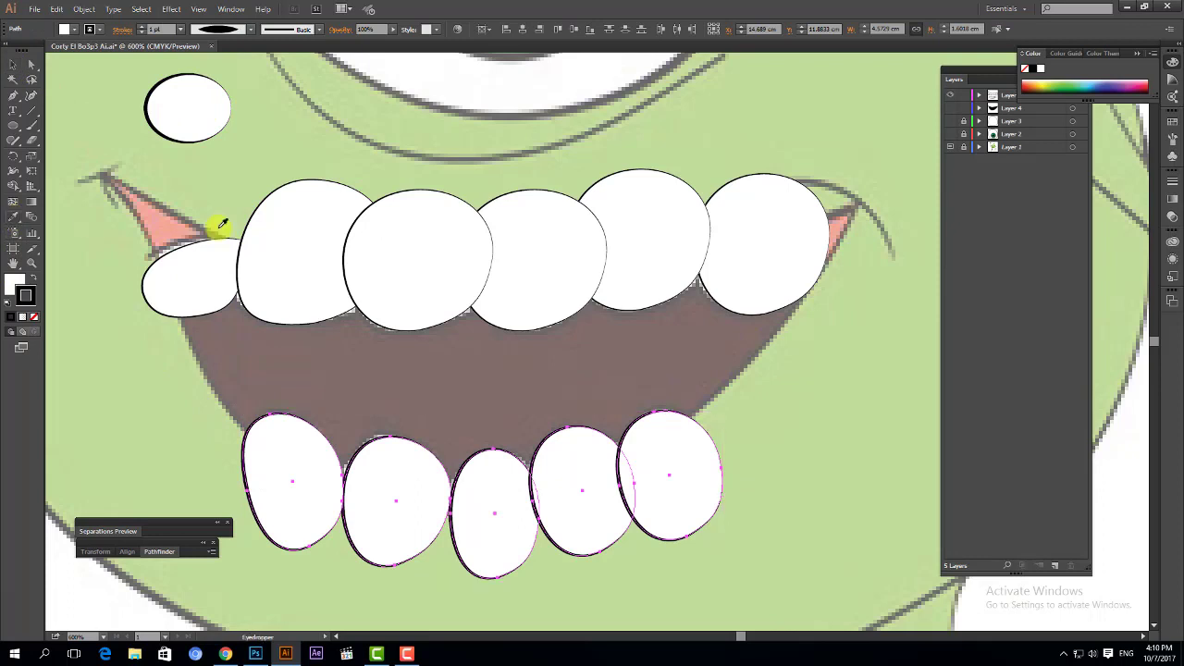
click(319, 225)
click(13, 64)
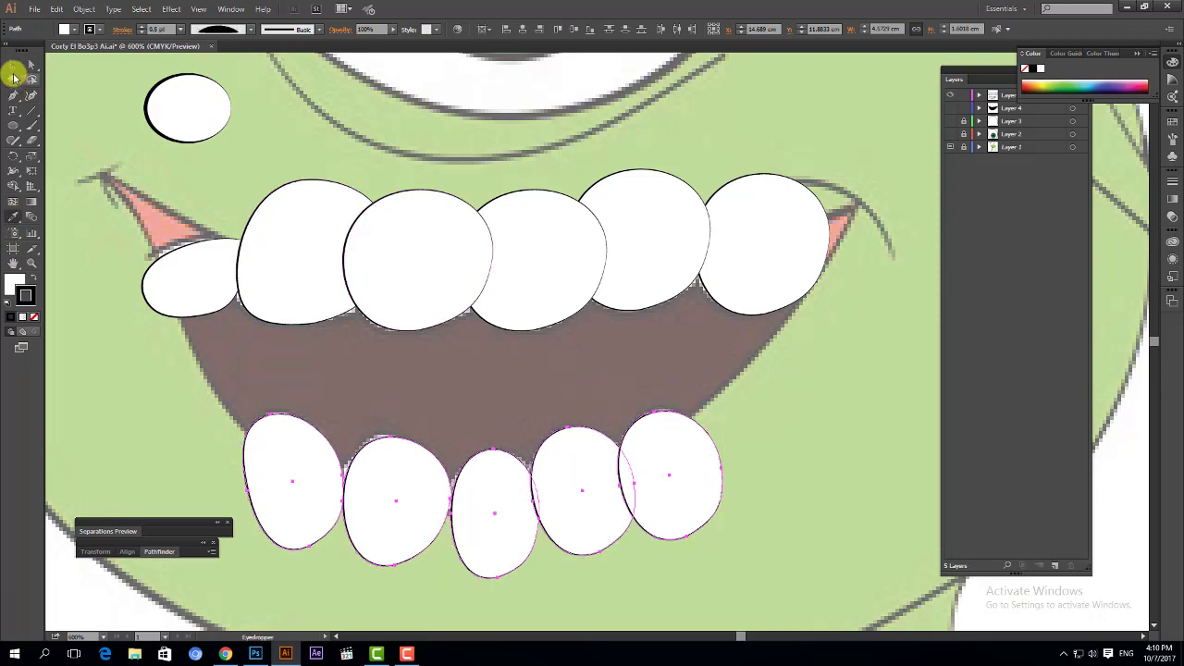
click(343, 385)
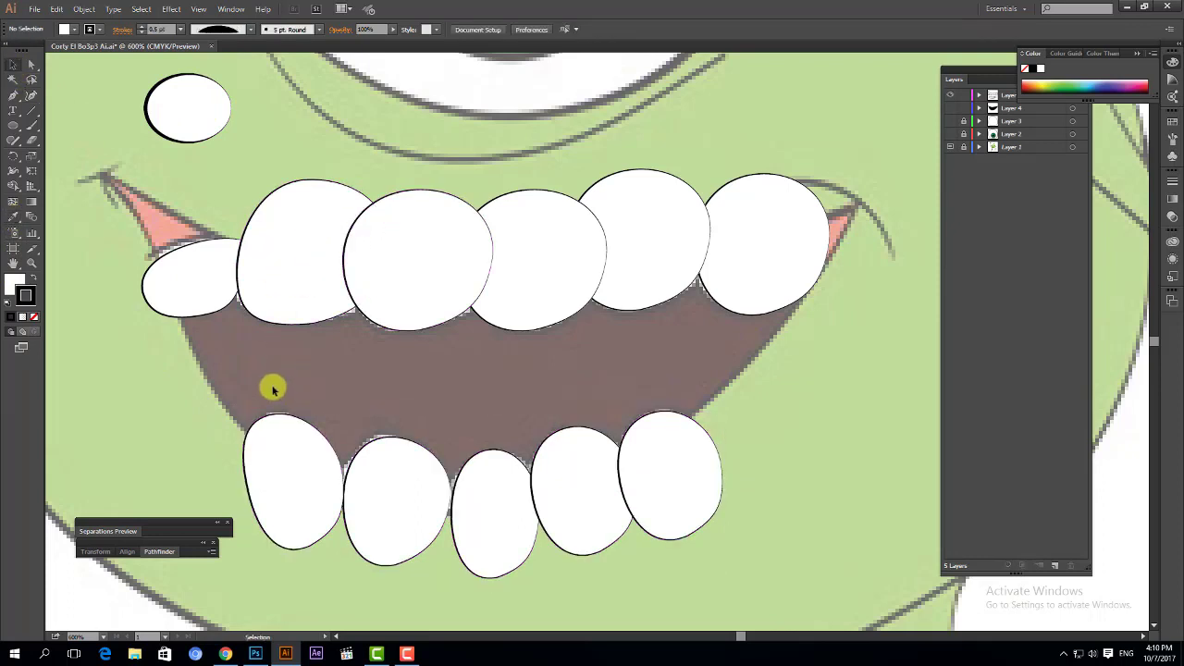
drag(272, 413, 728, 468)
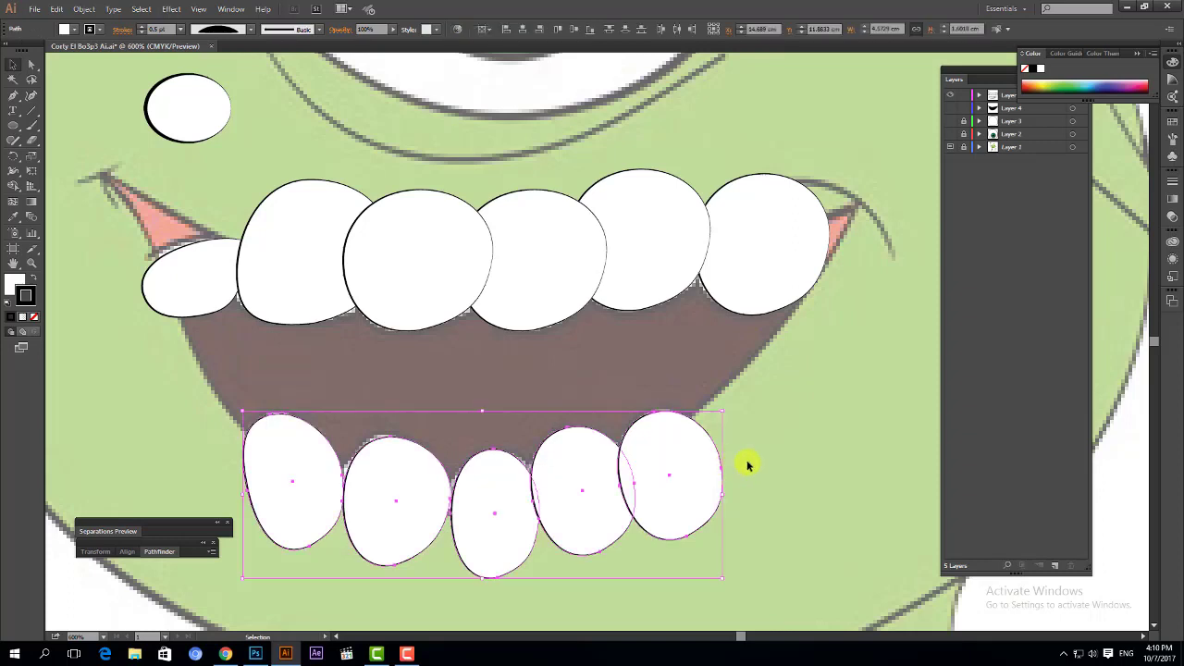
click(747, 466)
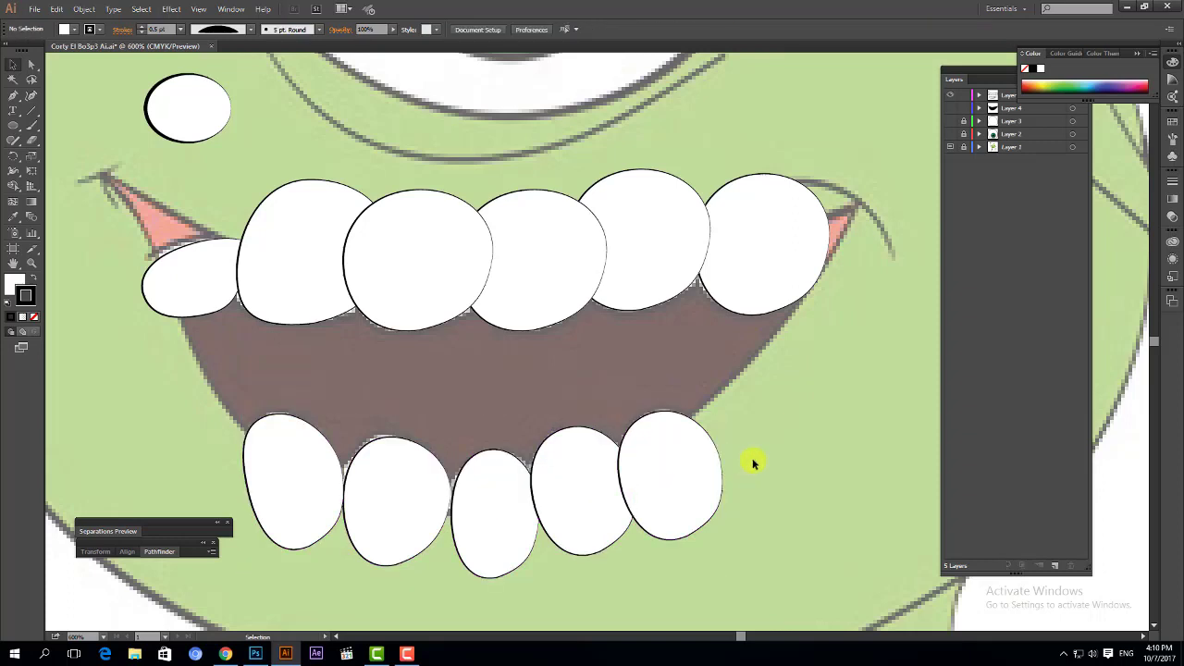
- Show Layer 4 so the black mouth shape appears behind the teeth
key(ctrl+minus)
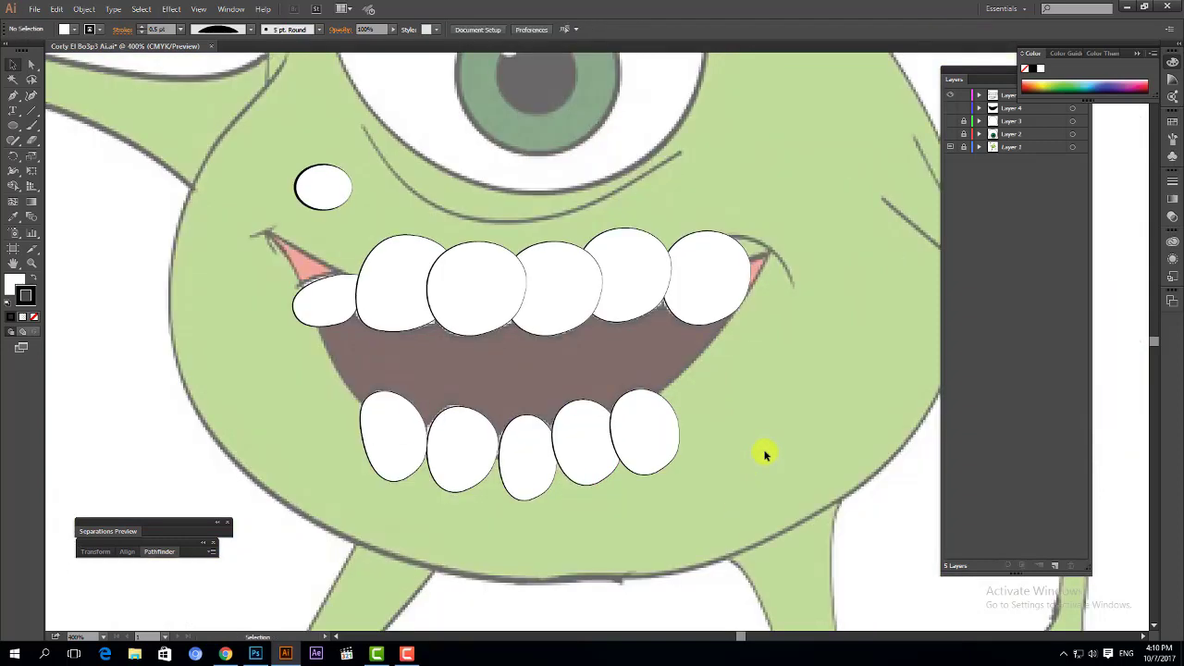
drag(733, 423, 723, 415)
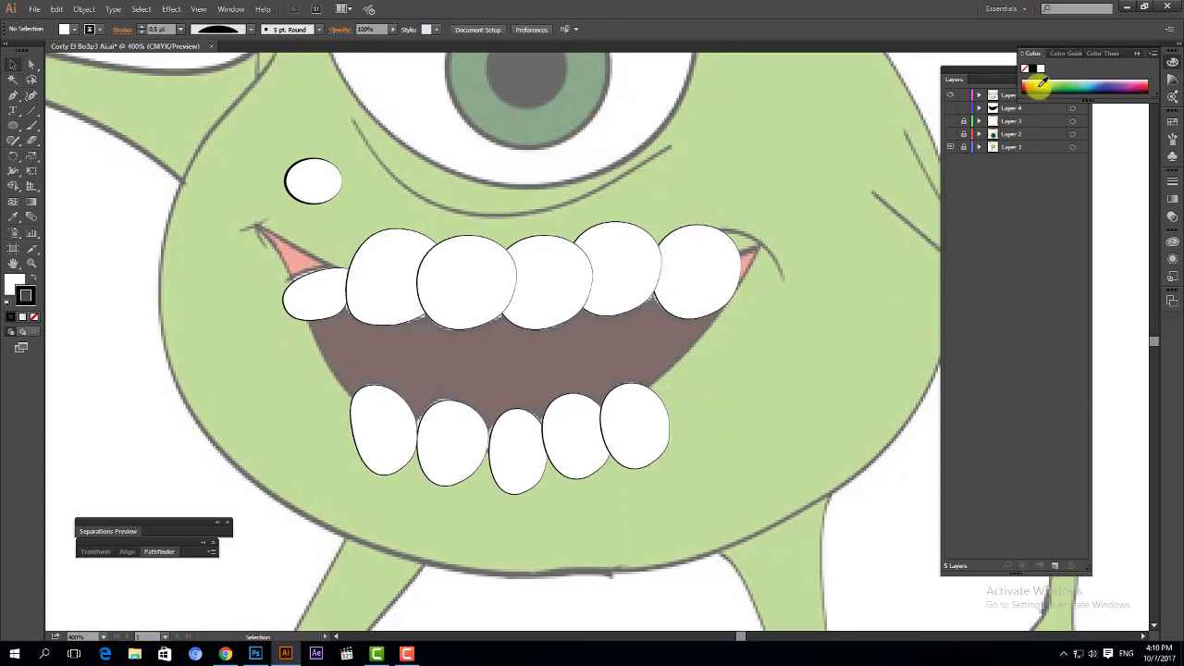
click(951, 111)
click(950, 109)
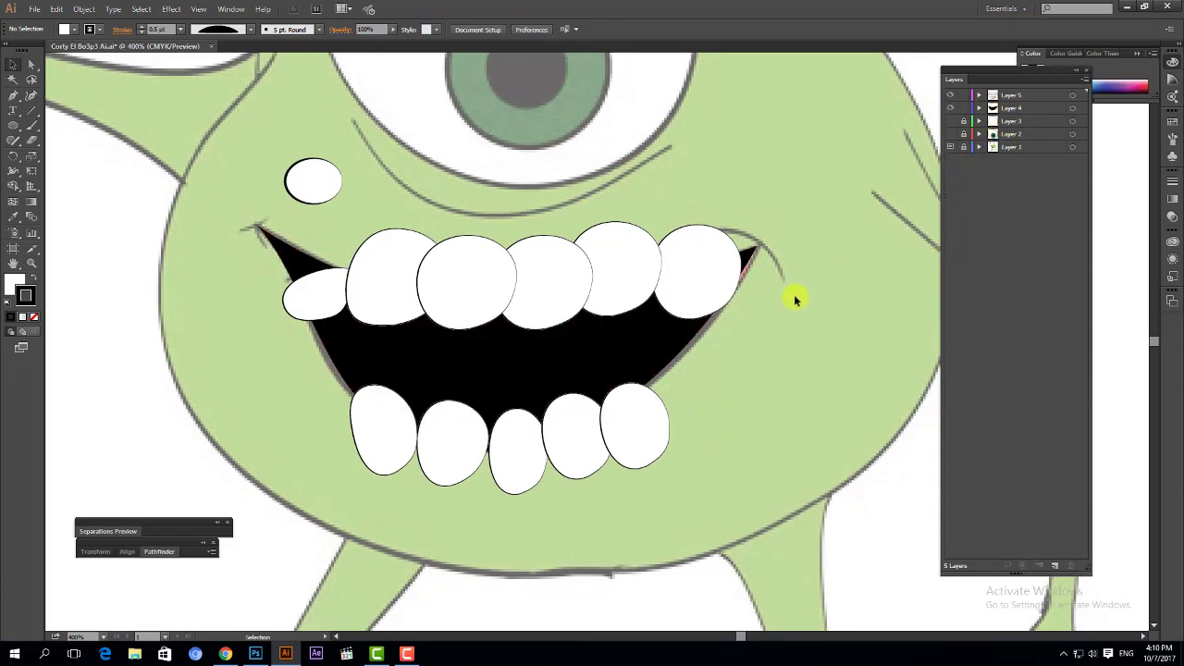
- Reshape the black mouth's lower curve to follow the sketch by adjusting the direction handles of its bottom anchor point, then deselect it
click(693, 340)
click(28, 72)
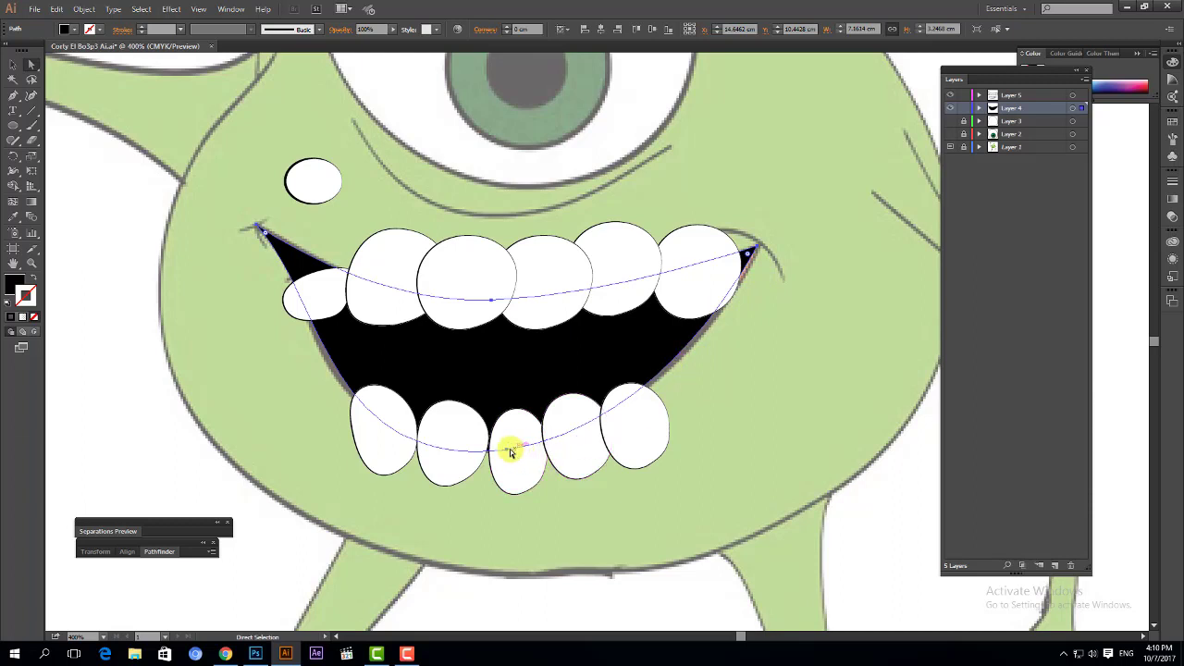
drag(512, 449, 687, 431)
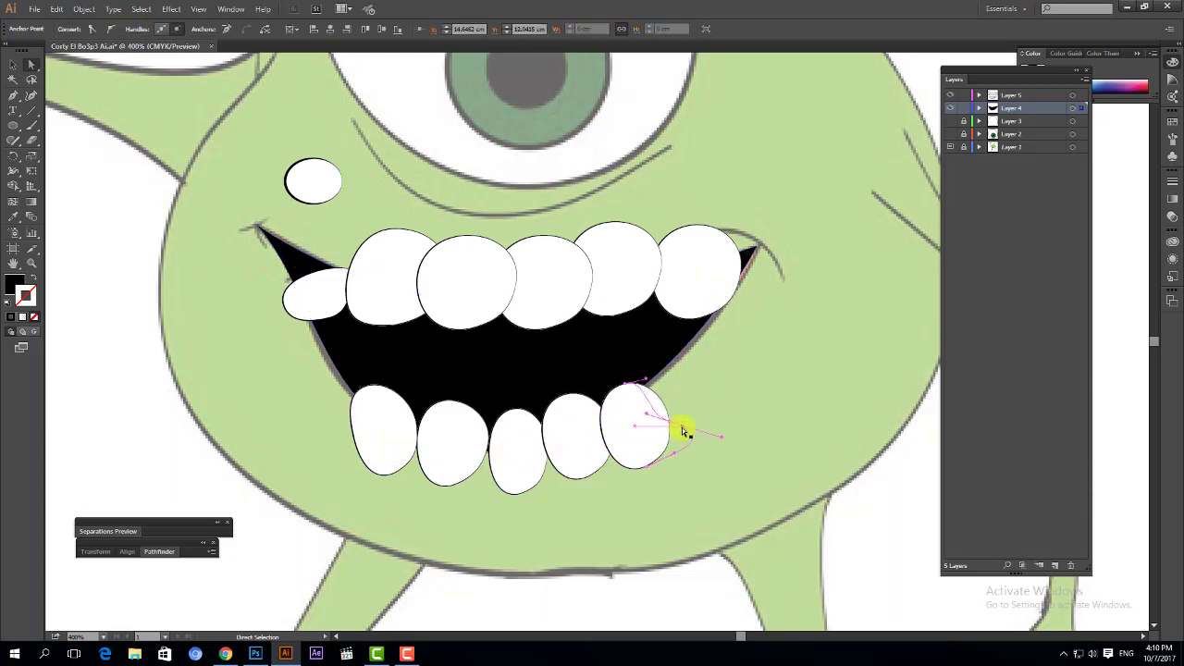
key(ctrl+z)
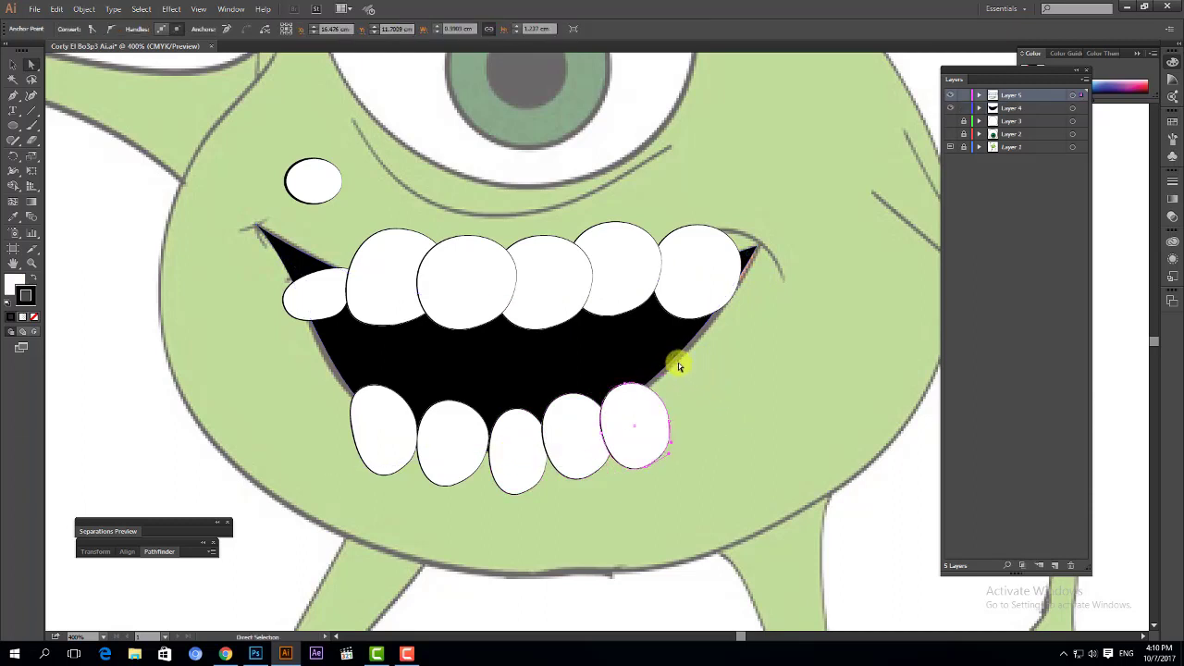
click(678, 366)
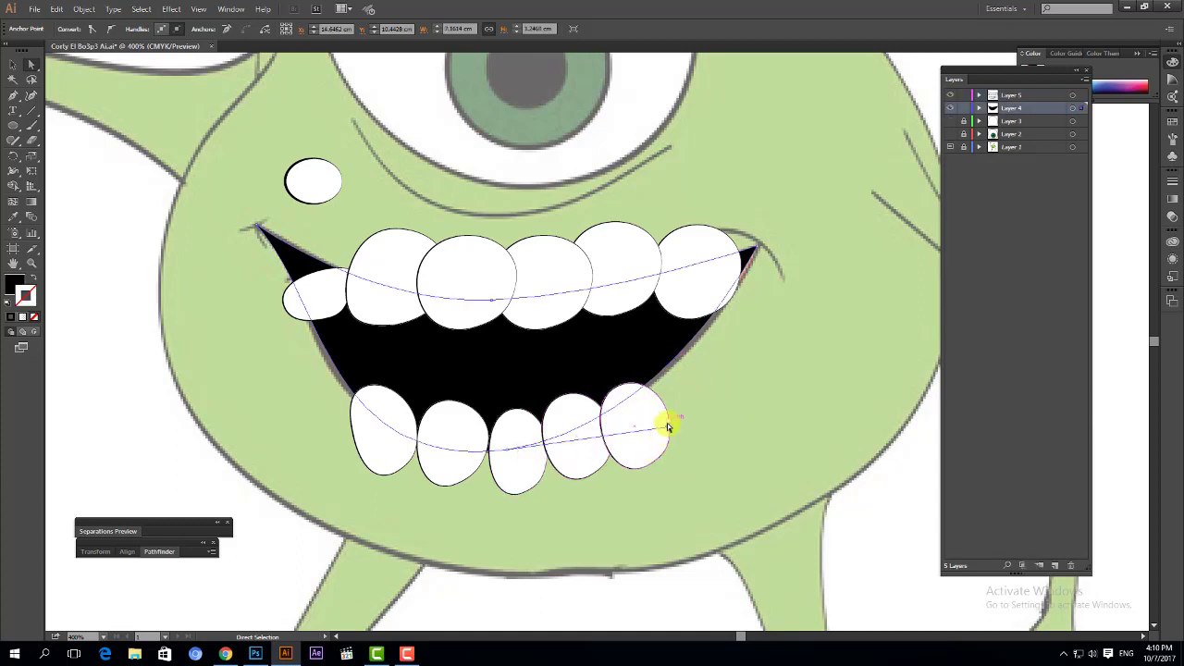
drag(667, 430, 705, 427)
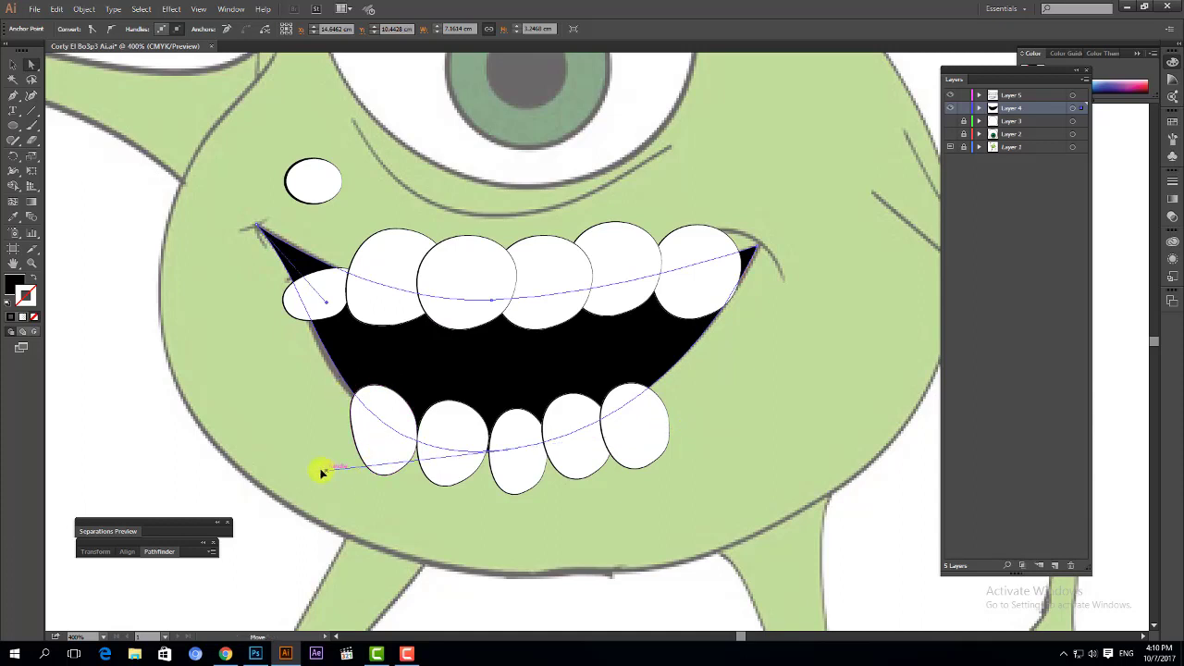
drag(322, 473, 314, 471)
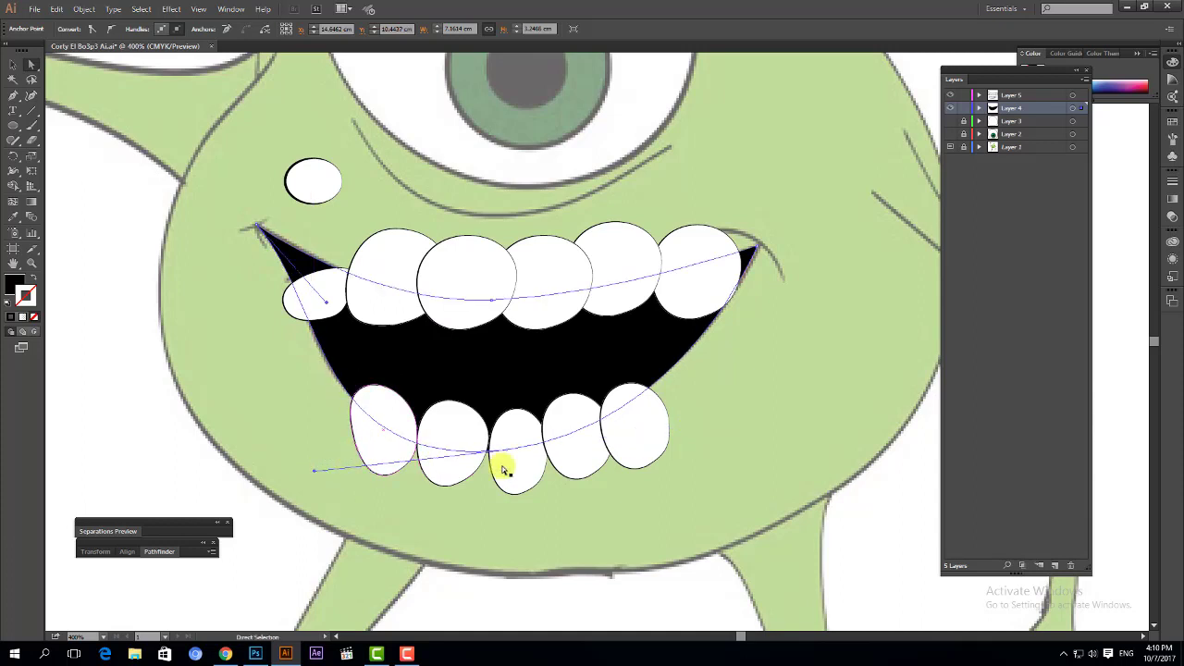
click(13, 65)
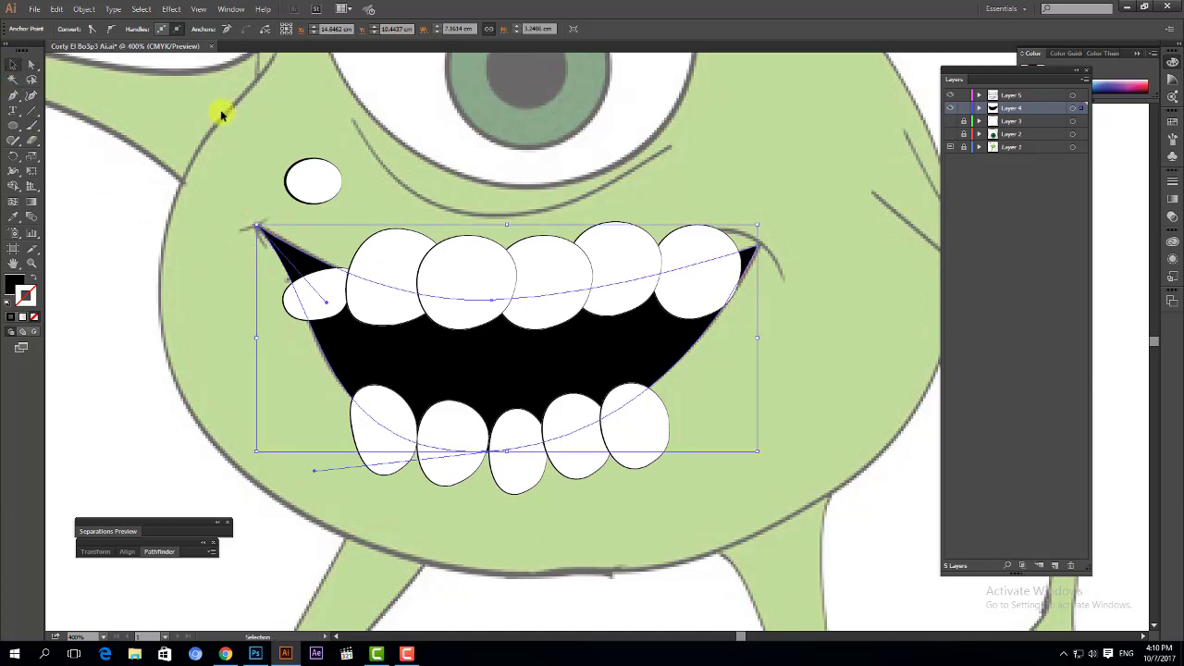
click(222, 111)
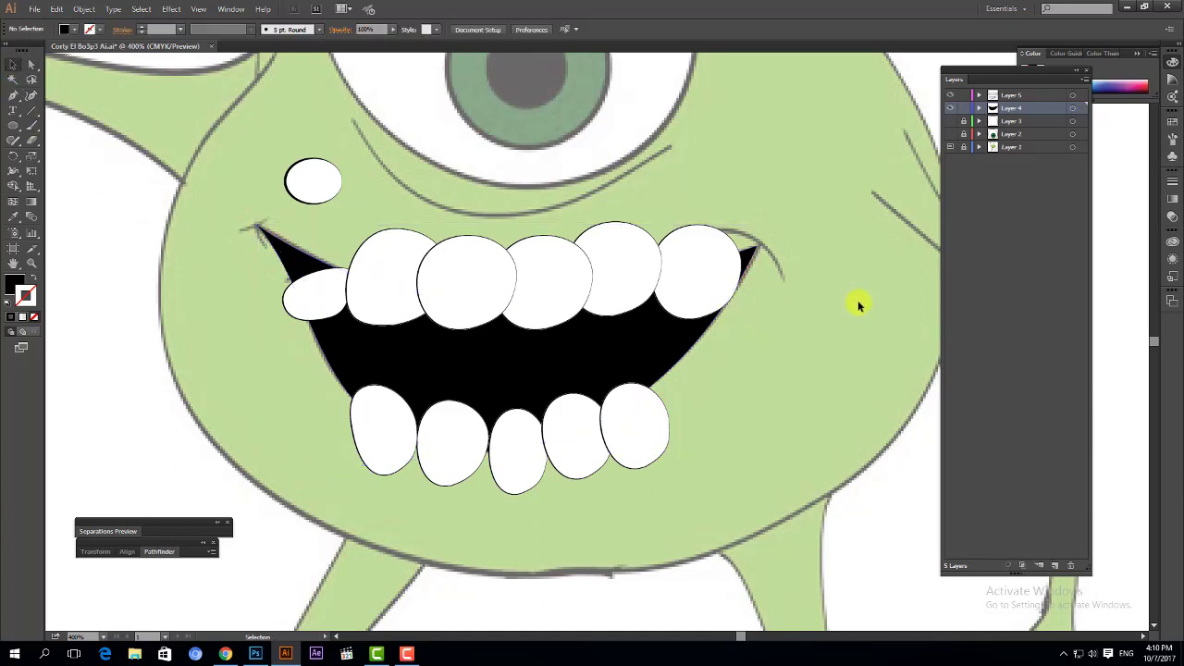
- Switch the visibility of Layer 4 and Layer 5 off and on to examine the mouth and the teeth separately
click(675, 335)
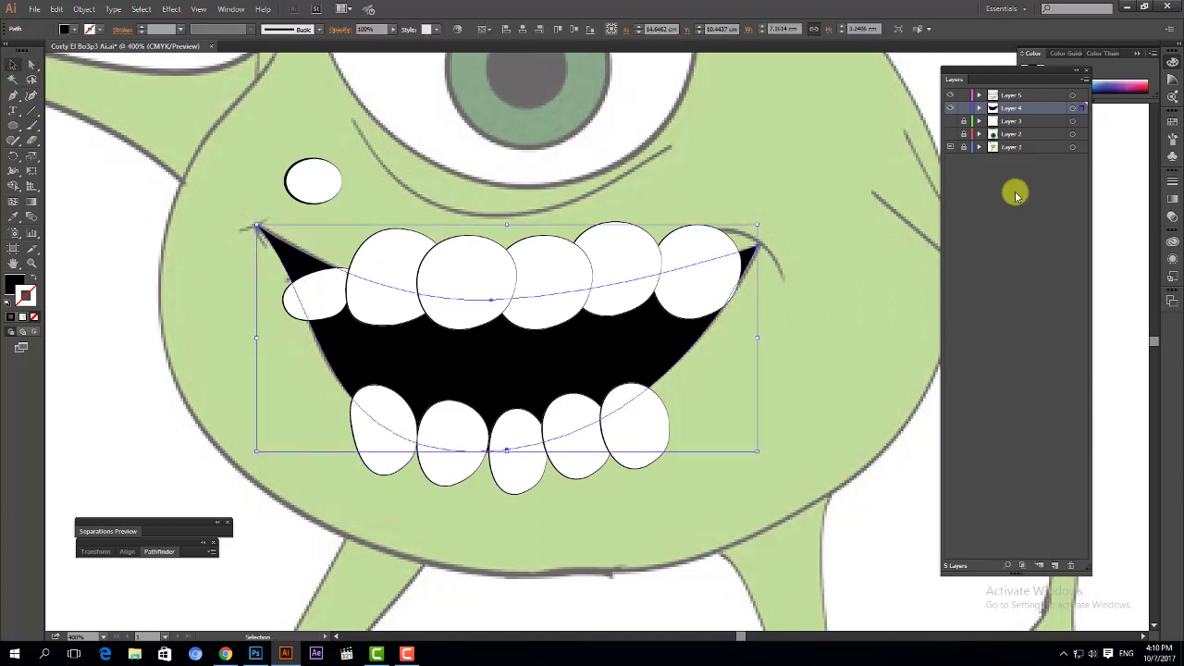
click(949, 106)
click(949, 106)
click(949, 106)
click(949, 106)
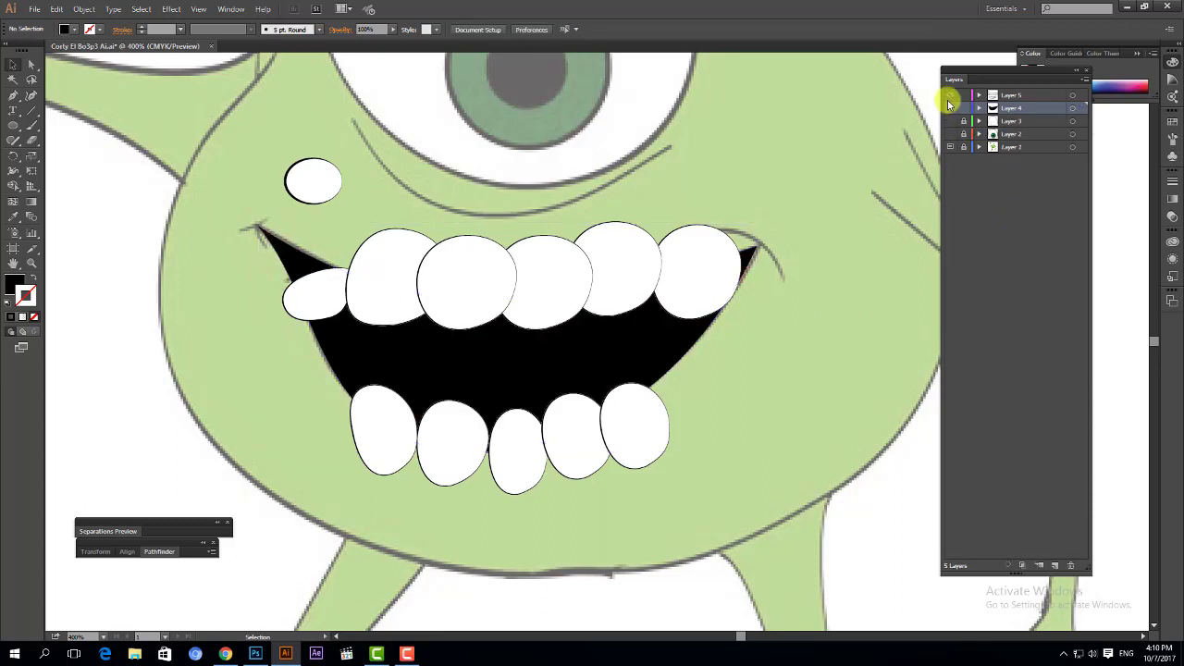
click(949, 96)
click(949, 96)
click(949, 96)
click(949, 96)
click(949, 96)
click(949, 96)
- Delete the small reference ellipse above the mouth and hide the teeth on Layer 5
click(341, 182)
key(Delete)
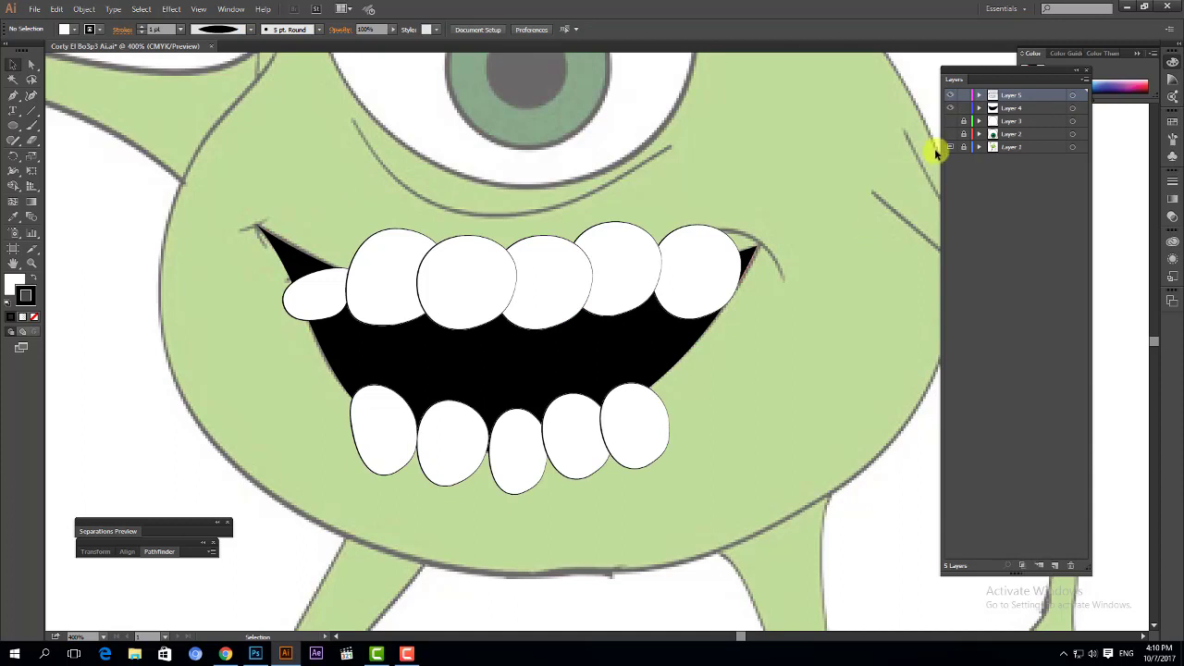
click(948, 97)
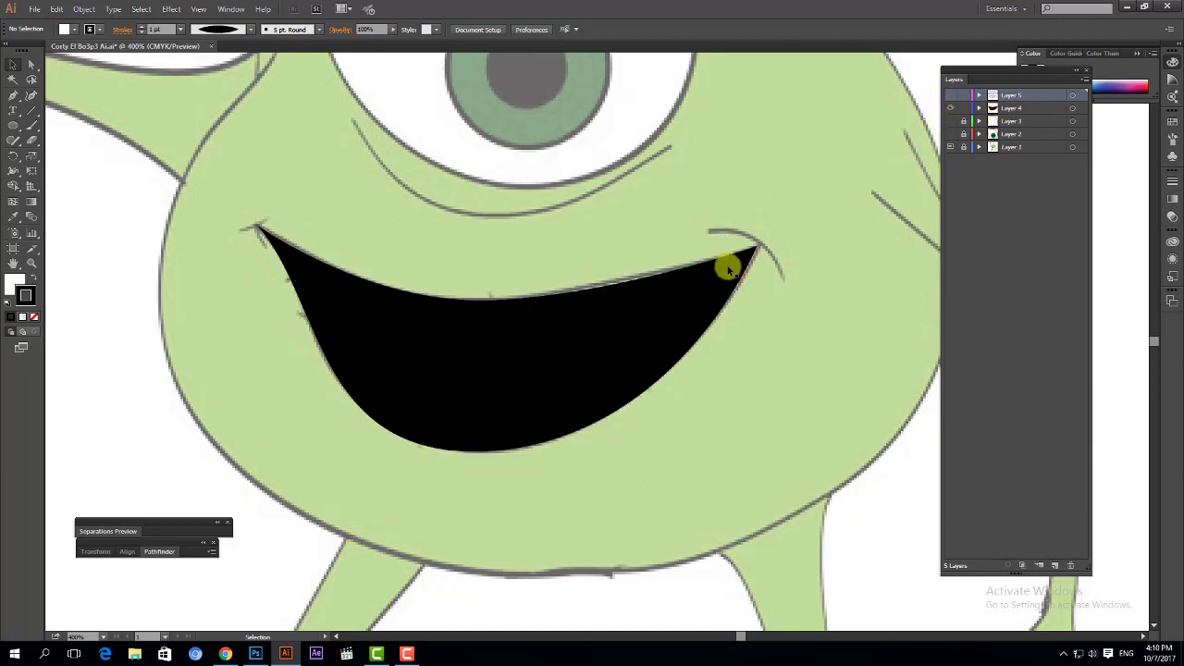
- Refine the black mouth's upper curve to match the sketch by adjusting the direction handle of its top-centre anchor point
click(707, 289)
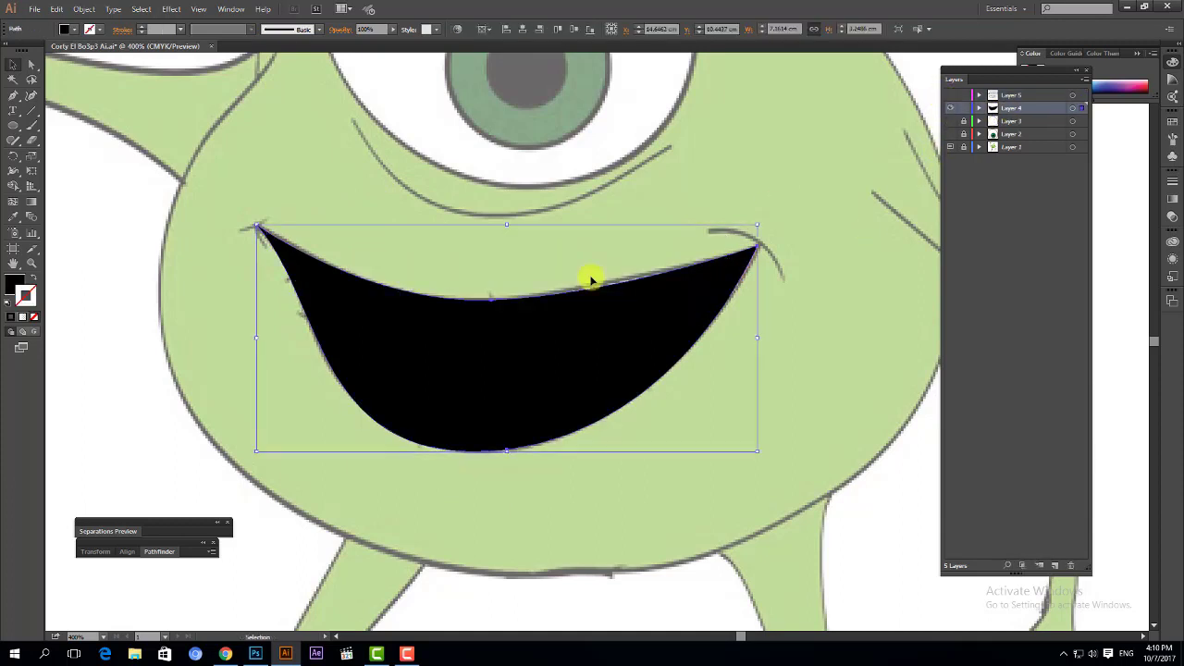
click(31, 63)
drag(480, 273, 517, 328)
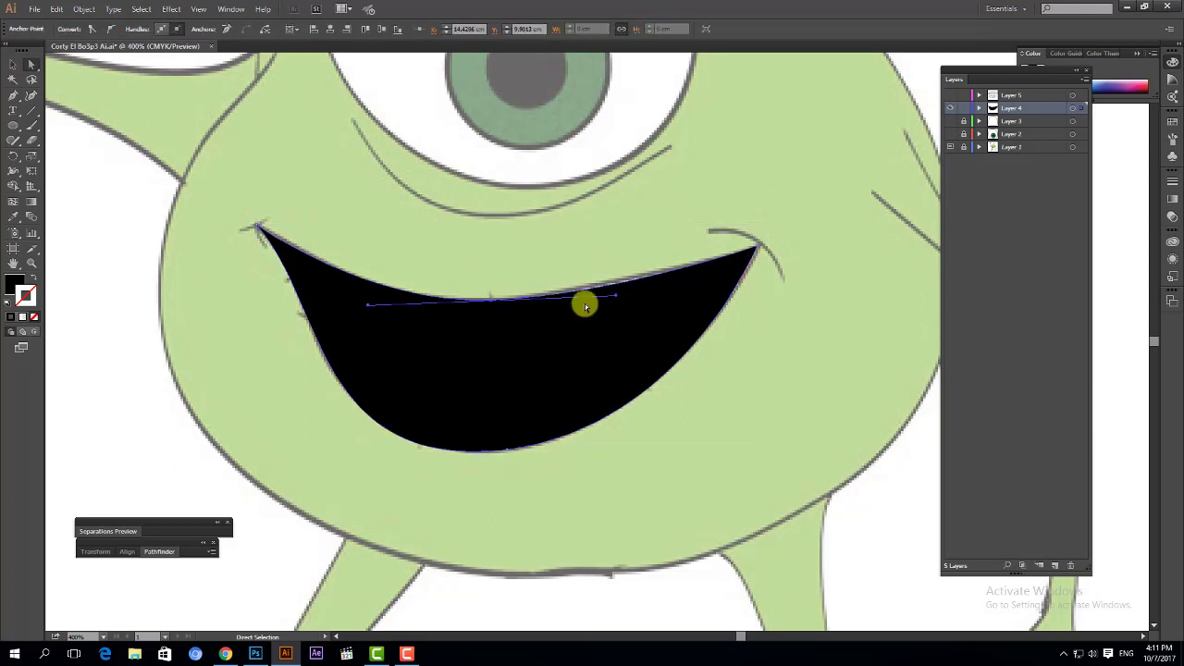
drag(617, 293, 614, 294)
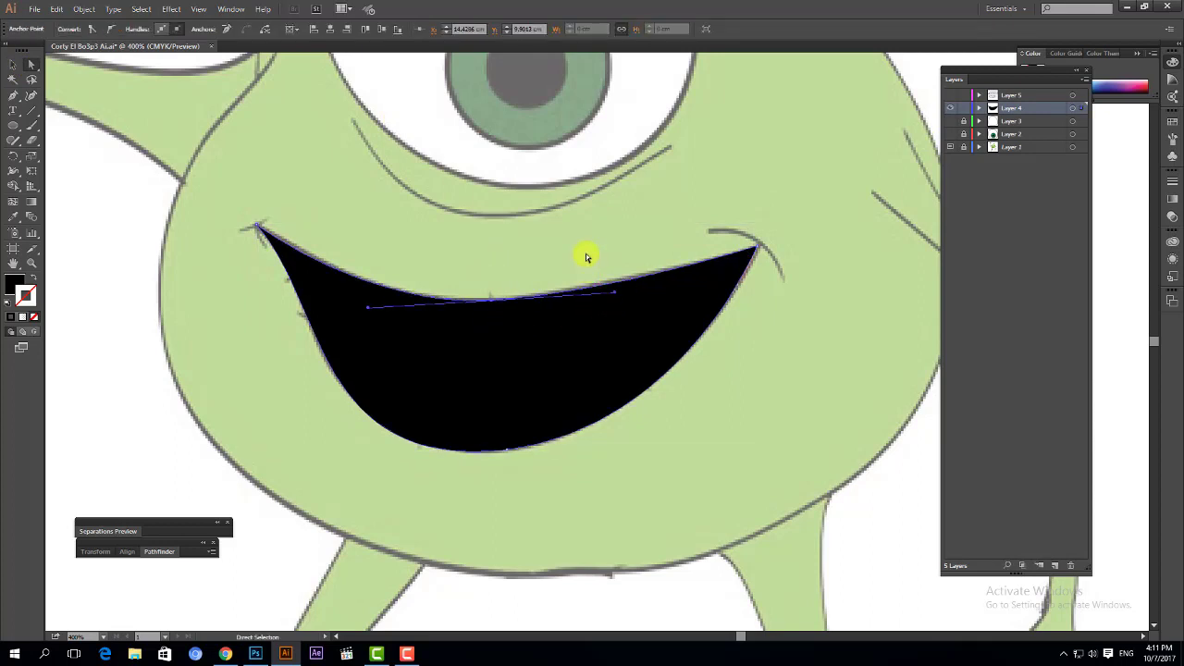
click(13, 63)
- Copy the black mouth shape, show Layer 5 with Layer 4 hidden, and paste the copy in place in front of the teeth
click(383, 326)
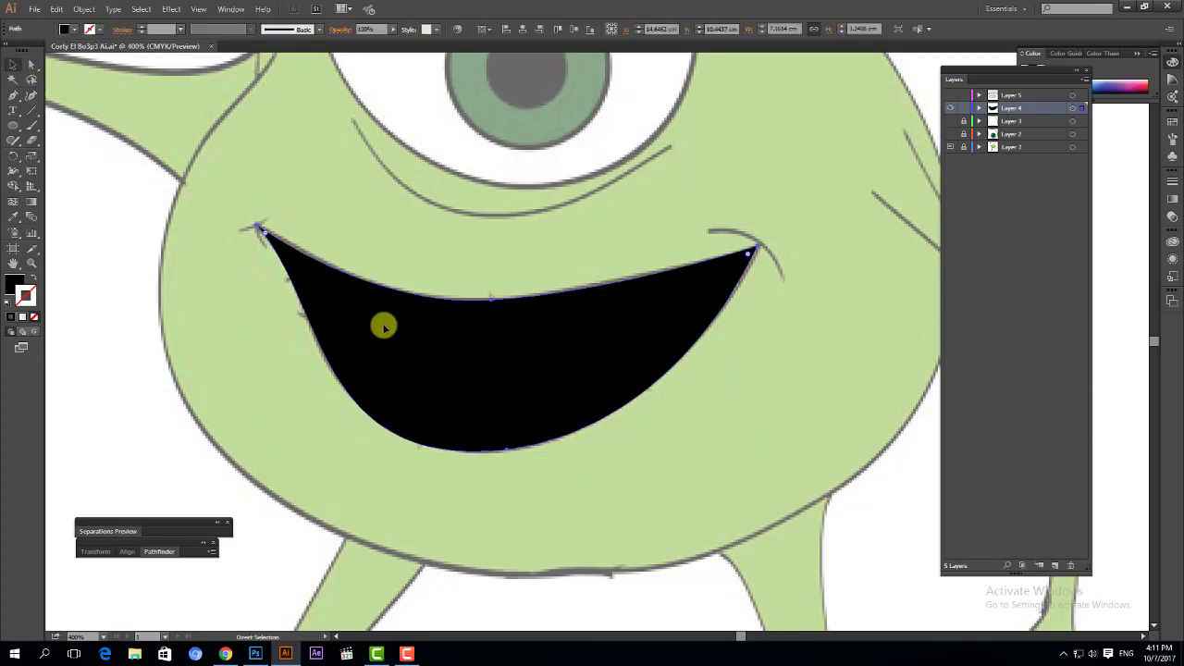
click(774, 318)
click(949, 96)
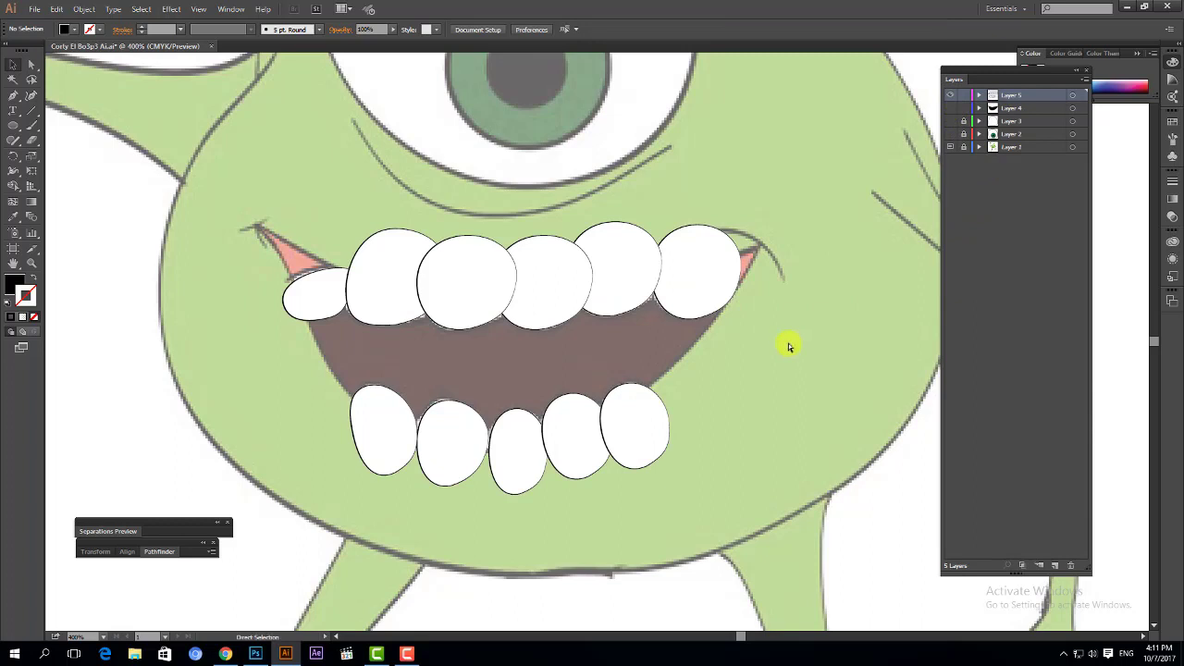
key(ctrl+f)
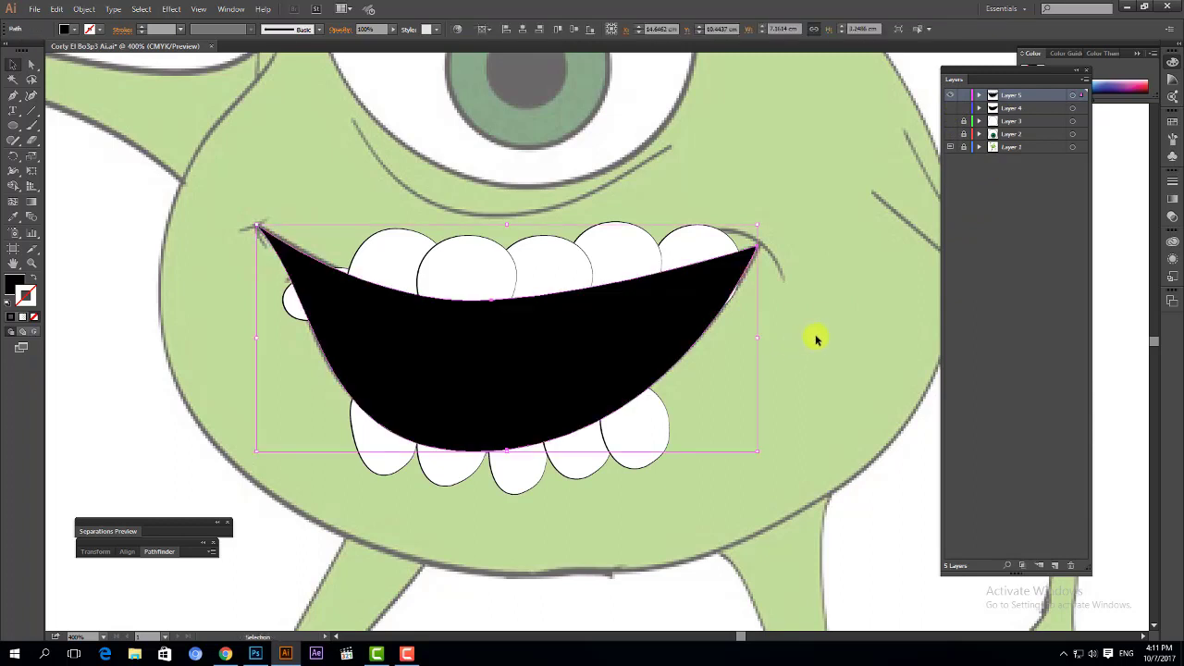
click(806, 319)
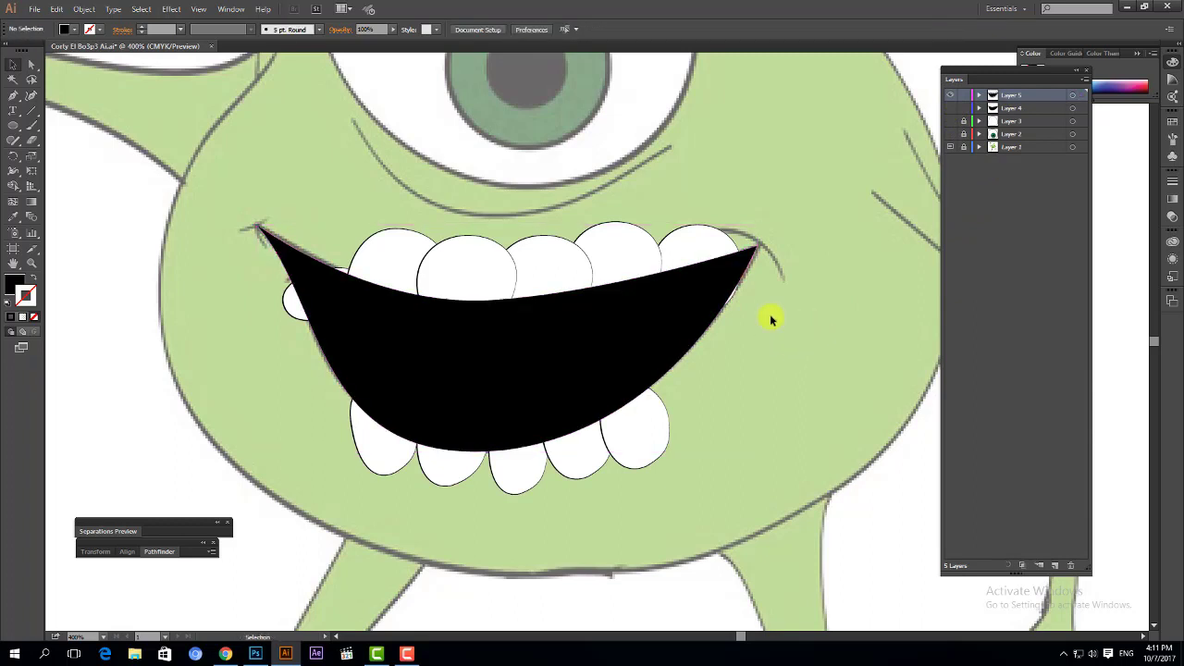
- Select the black mouth copy and expand Layer 5 to examine its stacking order relative to the teeth paths
click(709, 300)
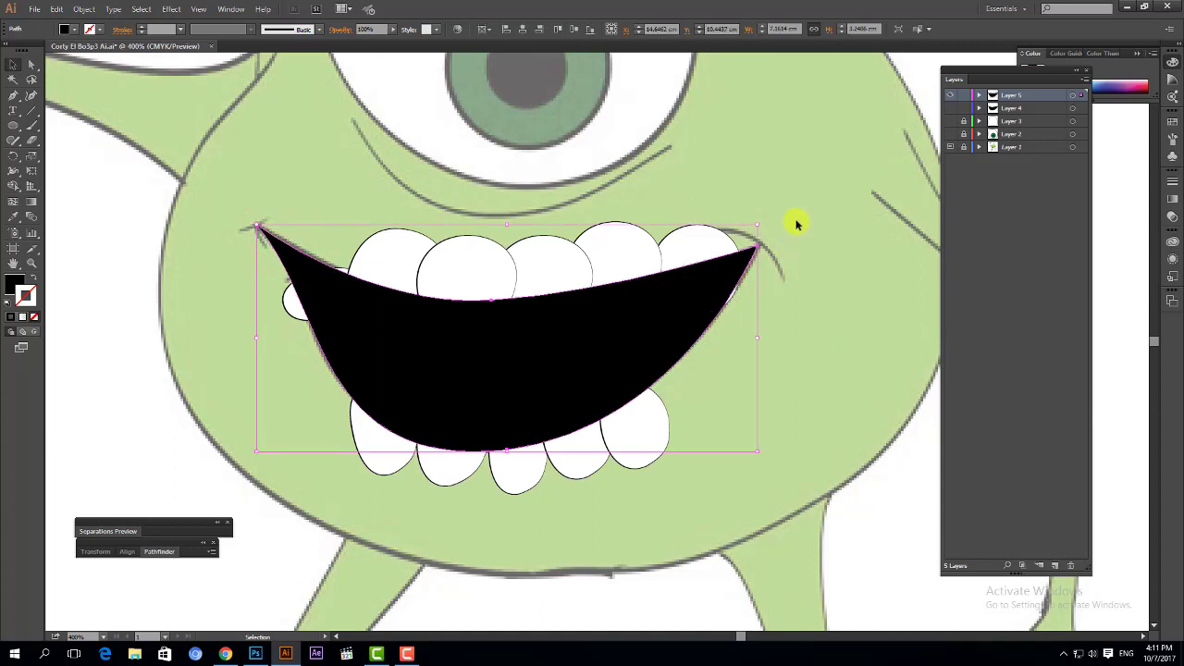
click(978, 95)
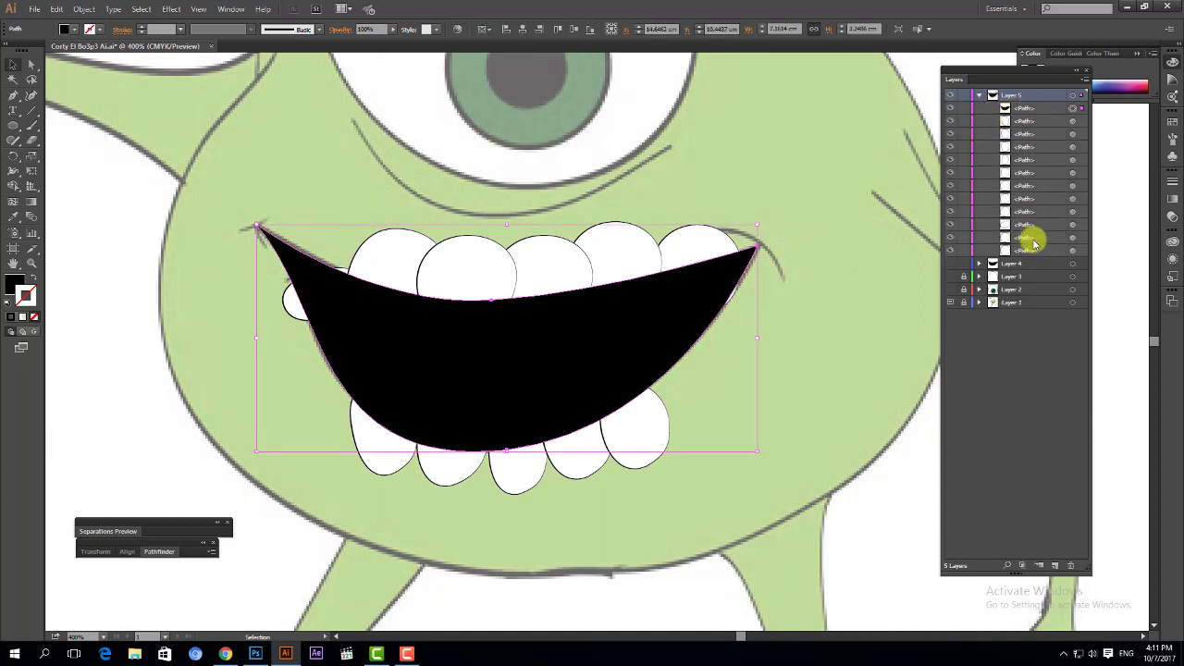
click(979, 95)
click(787, 232)
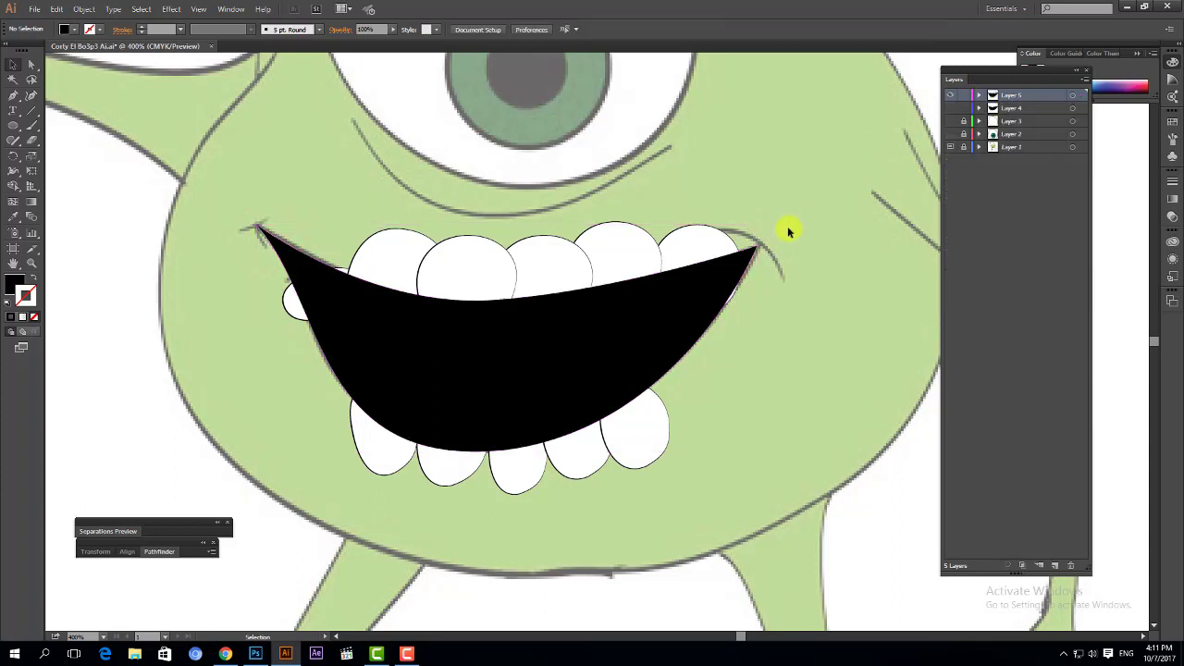
- Select all the teeth together with the black mouth copy and make a clipping mask from them
drag(256, 505, 552, 373)
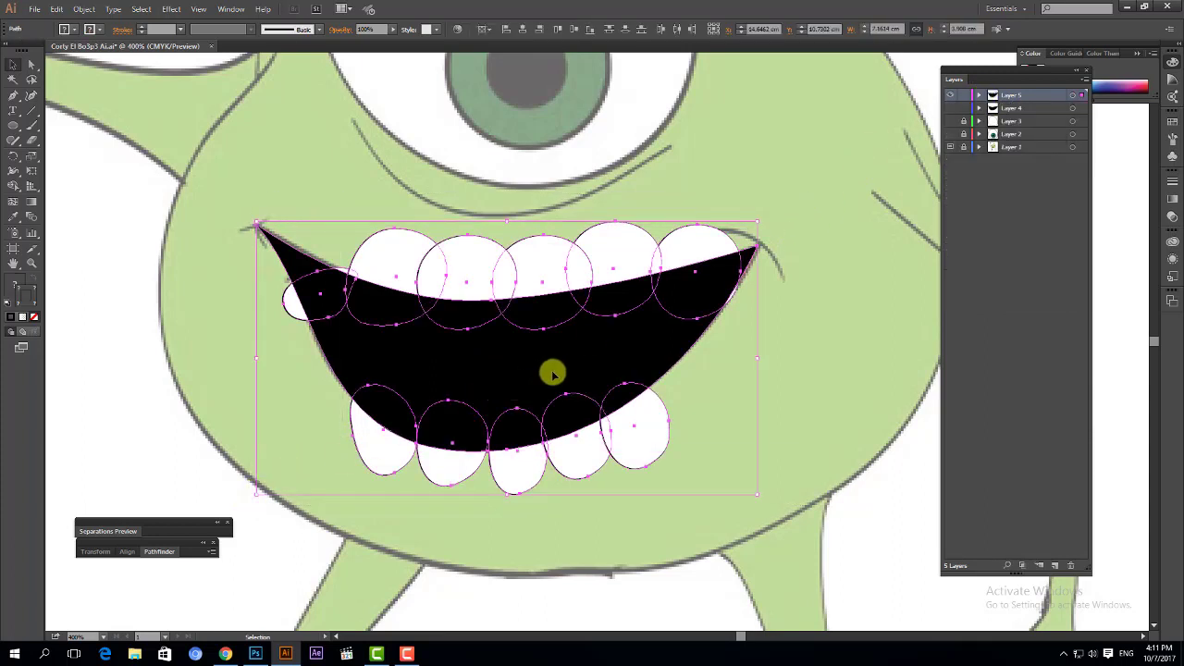
right_click(553, 374)
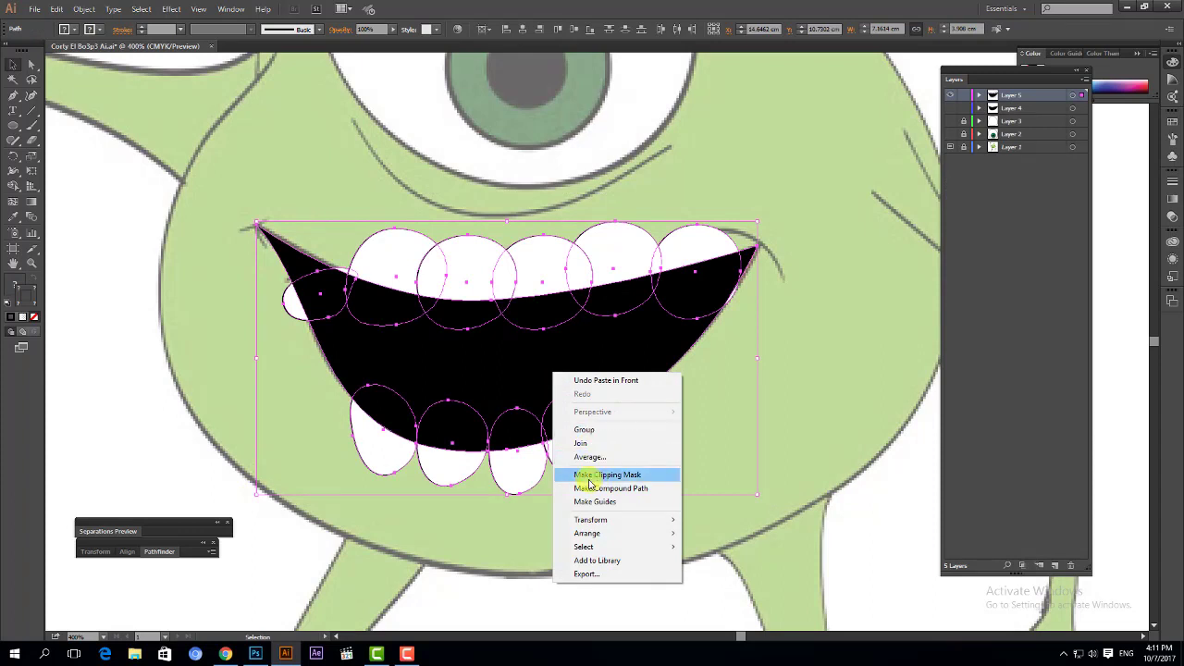
click(633, 475)
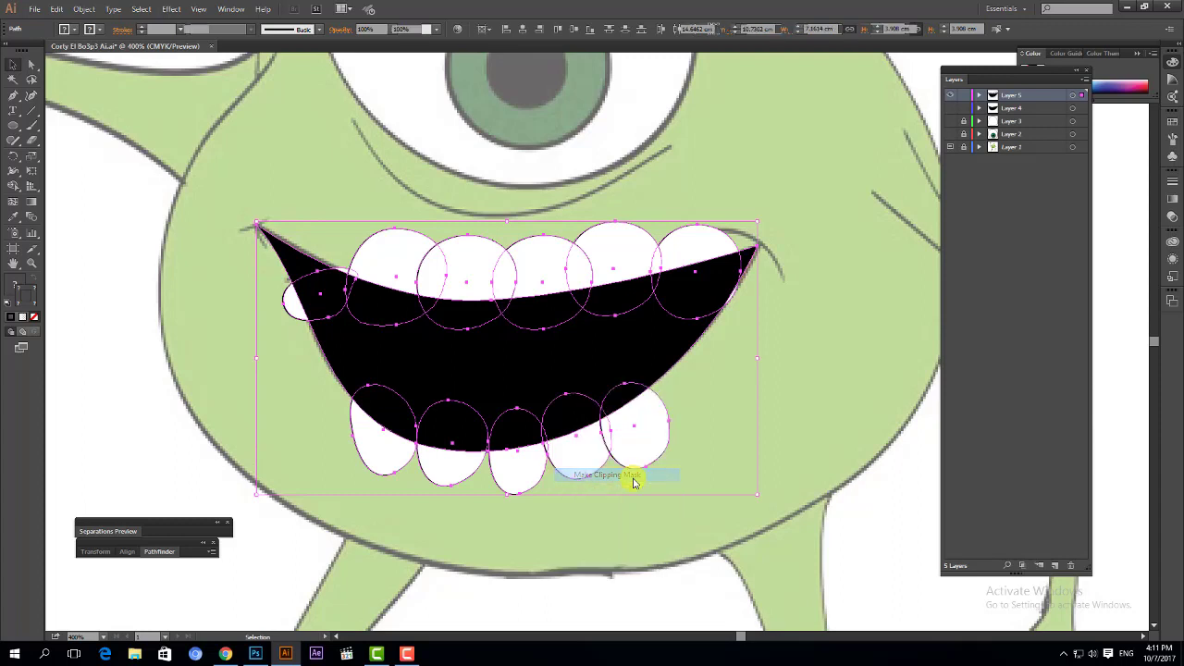
click(803, 395)
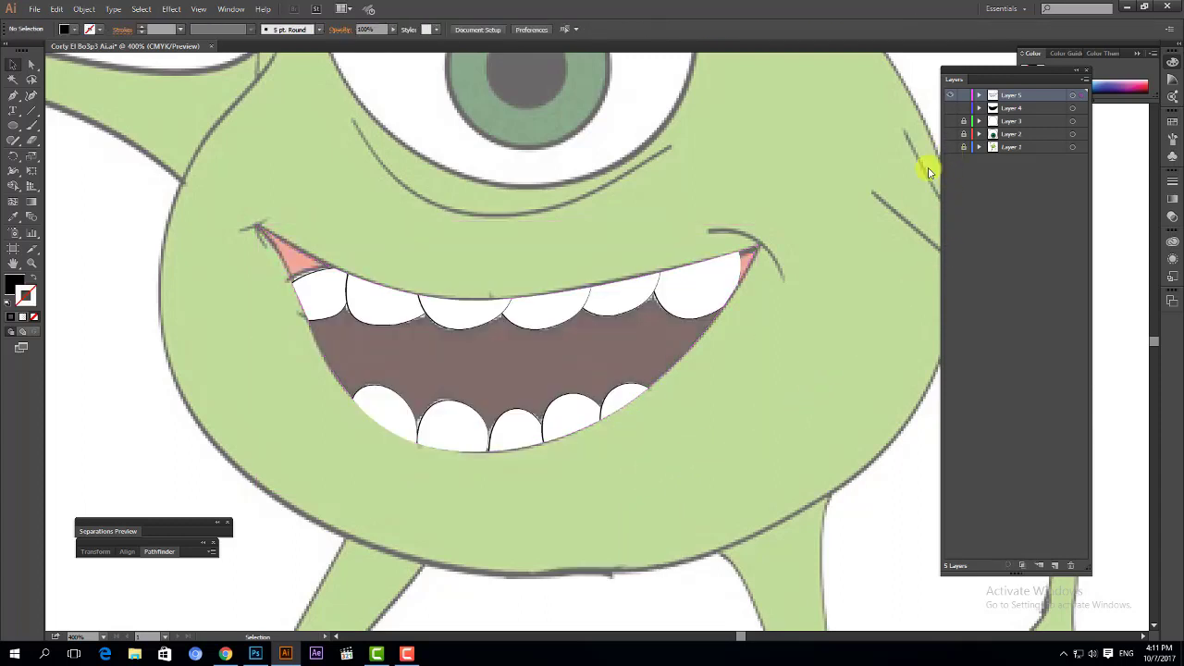
- Switch Layer 1 off and on, and show Layer 4 to examine the clipped teeth over the black mouth
click(950, 148)
click(949, 148)
click(950, 108)
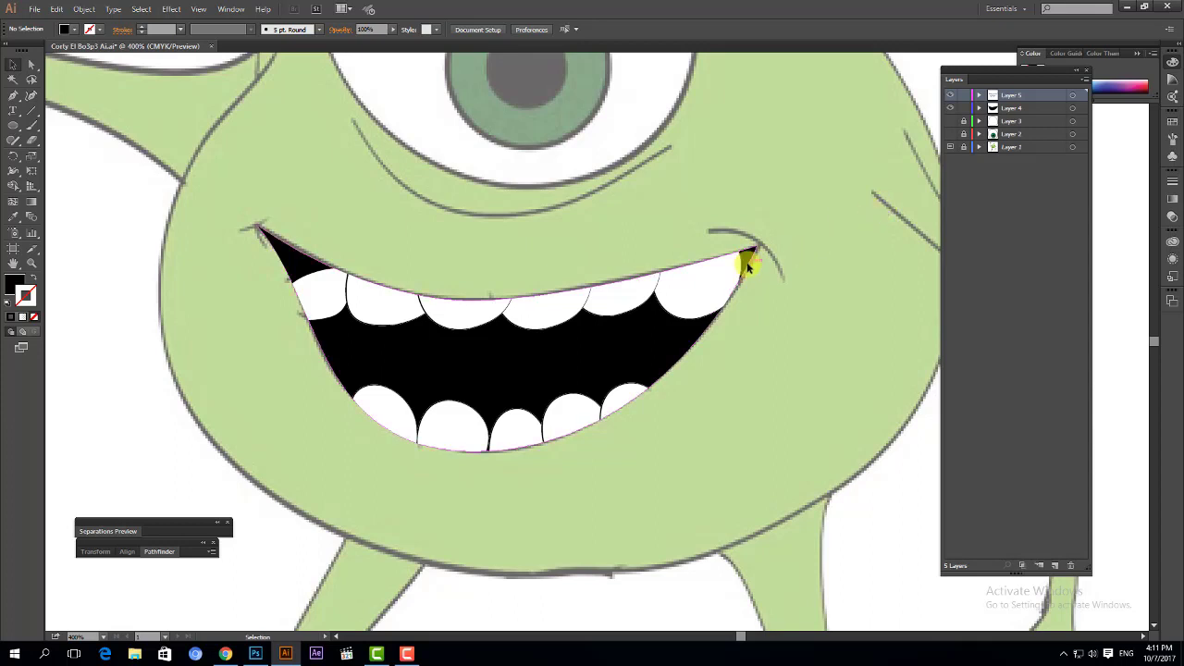
- Try to move the clipped teeth group down over the black mouth and undo the move
drag(748, 259, 823, 313)
click(823, 313)
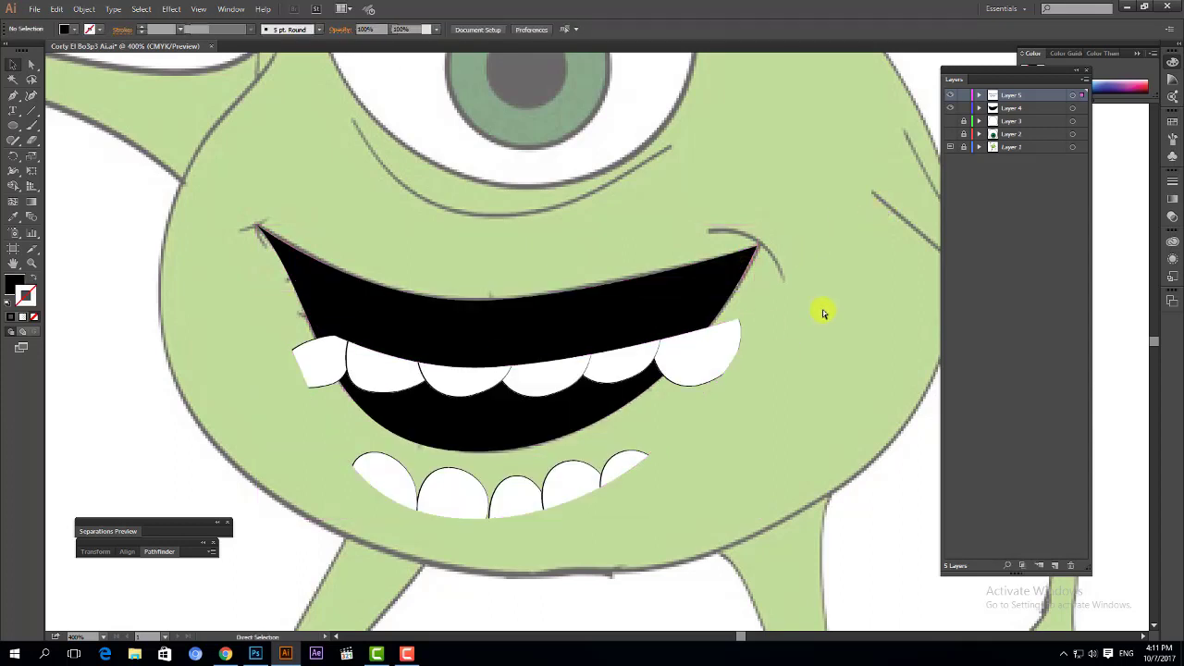
key(ctrl+z)
- Hide Layer 4, try to move the clipped teeth group up and away from the sketched mouth, and undo the move
click(932, 210)
click(950, 109)
mouse_move(724, 269)
mouse_down()
mouse_move(765, 211)
mouse_move(776, 219)
mouse_move(743, 272)
mouse_up()
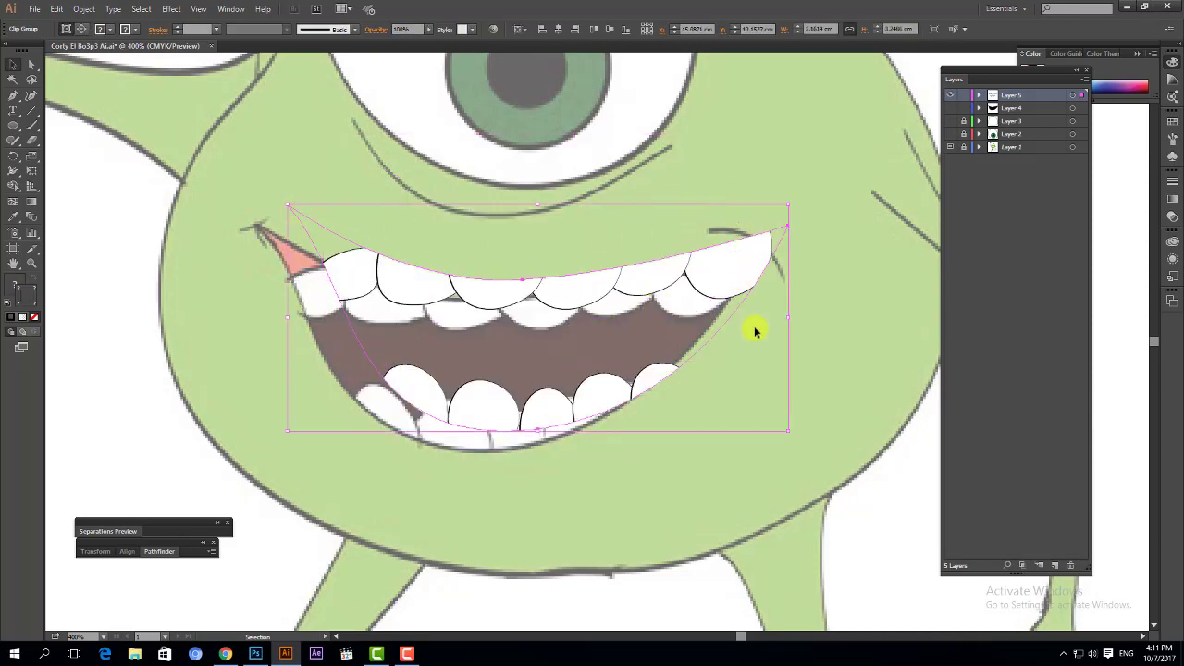
key(a)
key(v)
key(ctrl+z)
key(ctrl+z)
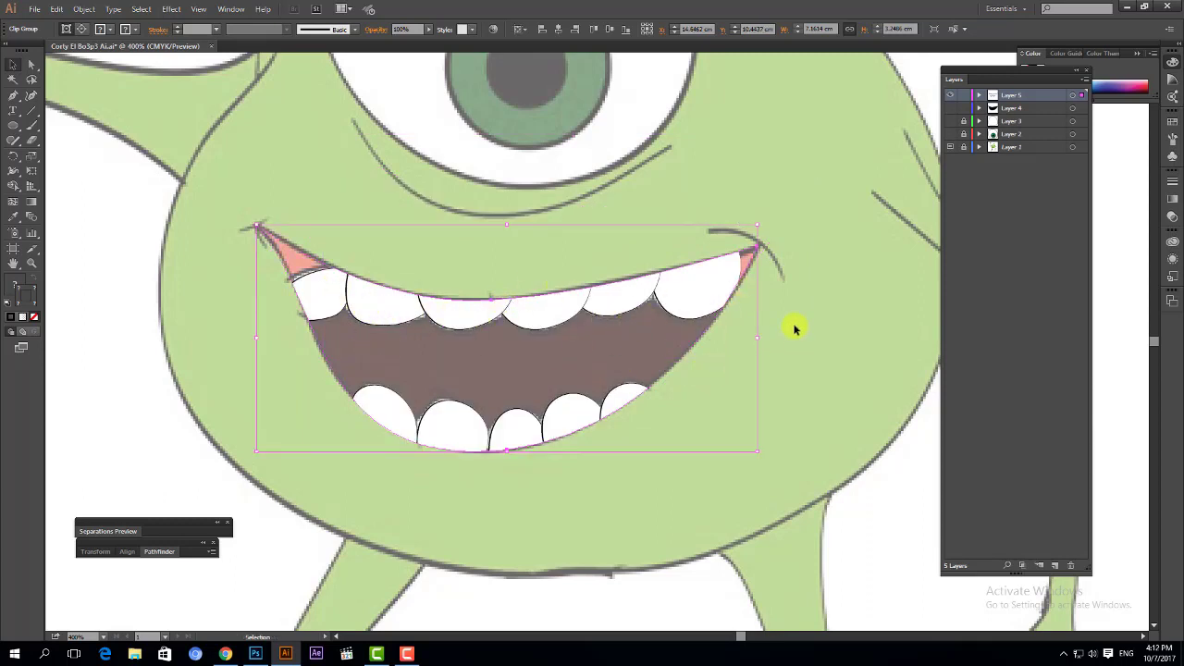
- Release the clipping mask on the teeth group and deselect everything
right_click(715, 305)
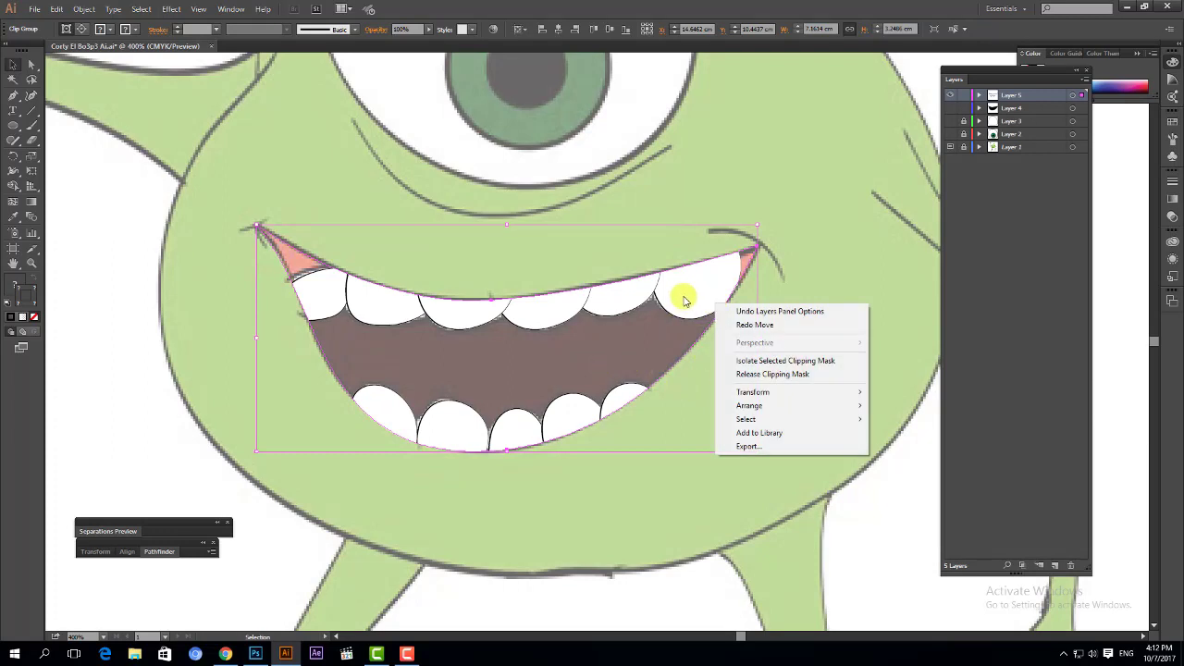
right_click(684, 298)
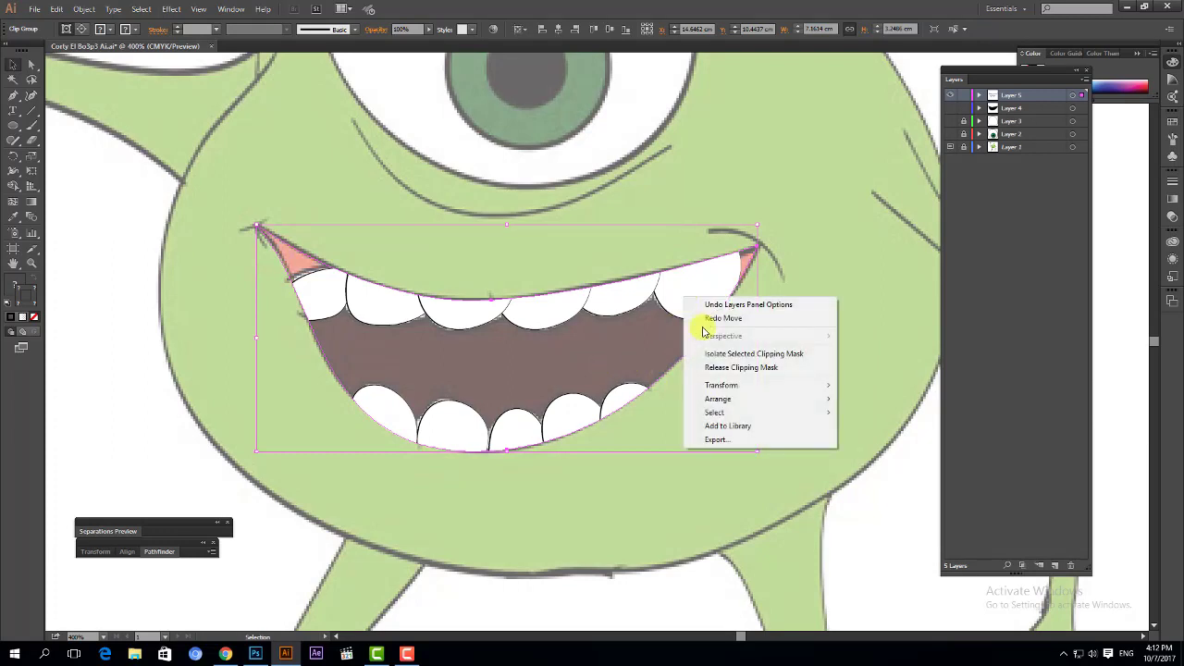
click(737, 370)
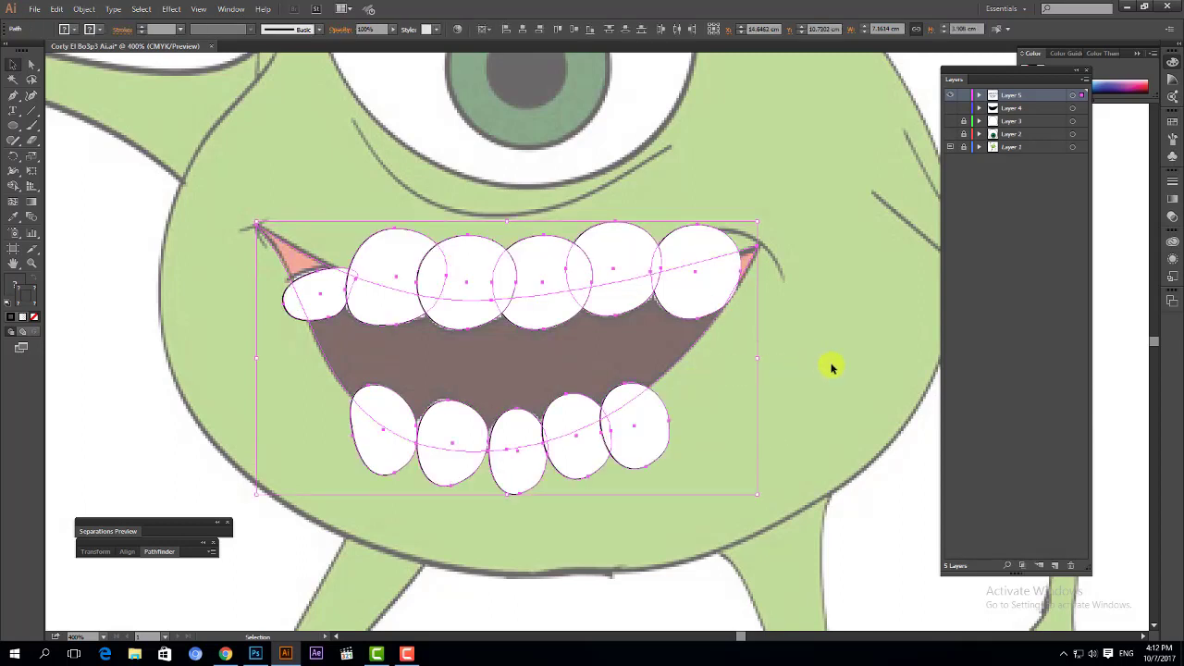
click(809, 356)
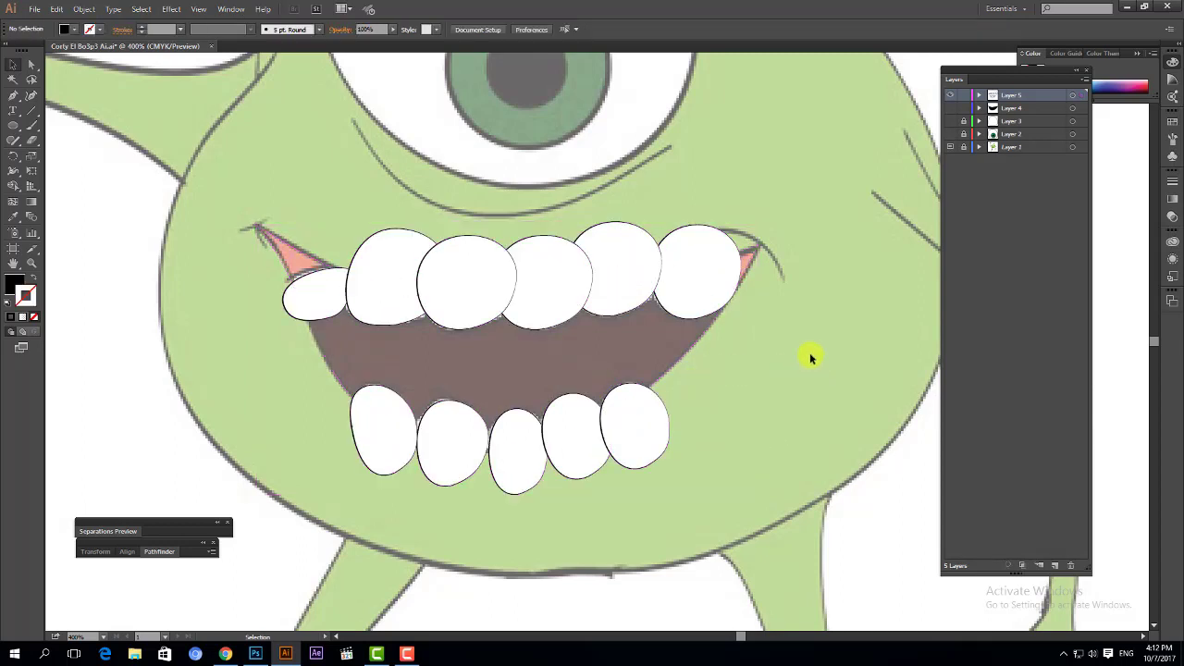
- Try to move the unfilled mouth path away from the teeth and undo the change
drag(750, 259, 837, 303)
click(883, 295)
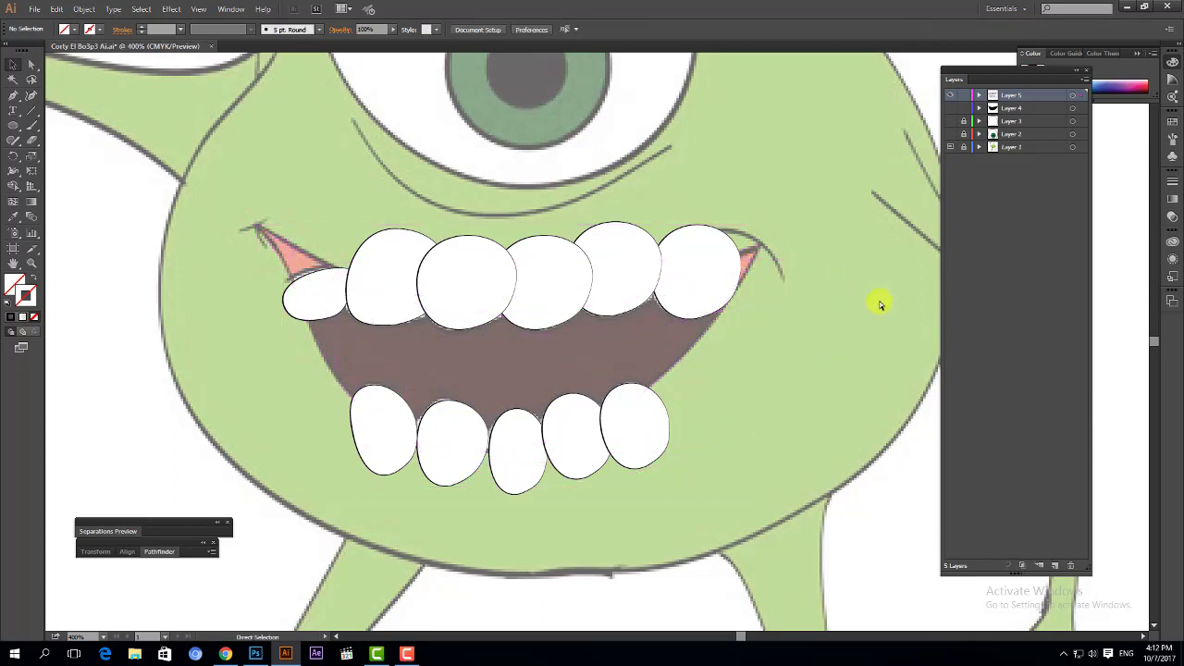
key(ctrl+z)
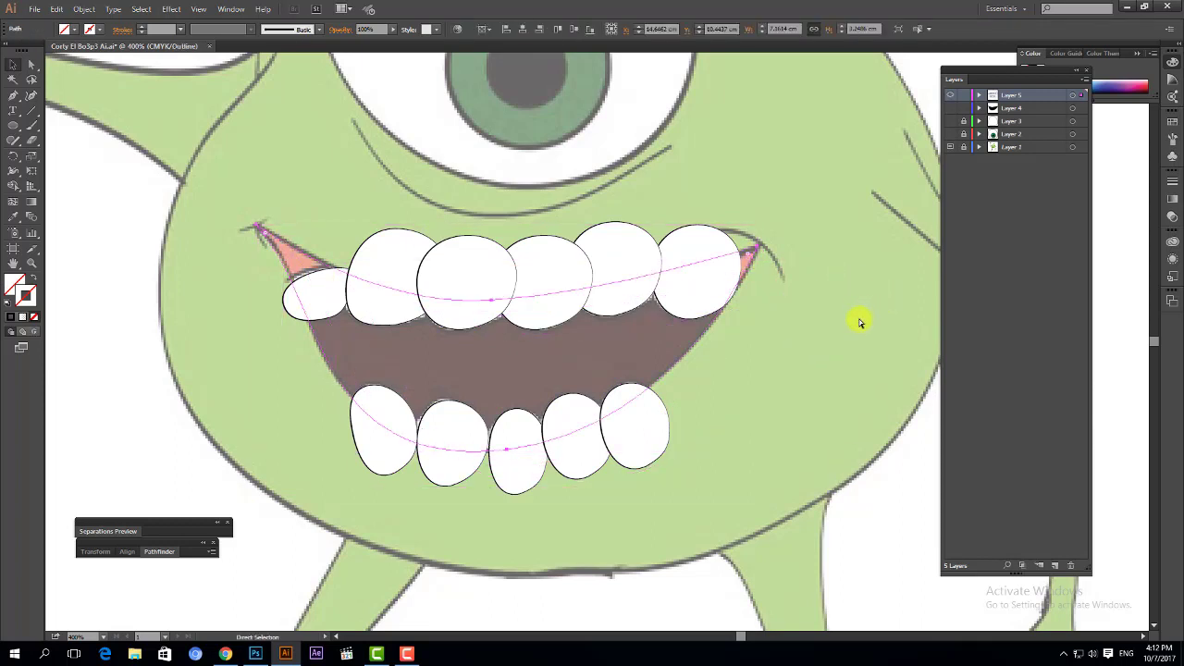
- Switch to outline view, try to move the mouth path down and away from the teeth, undo it, and return to preview
key(ctrl+y)
click(837, 308)
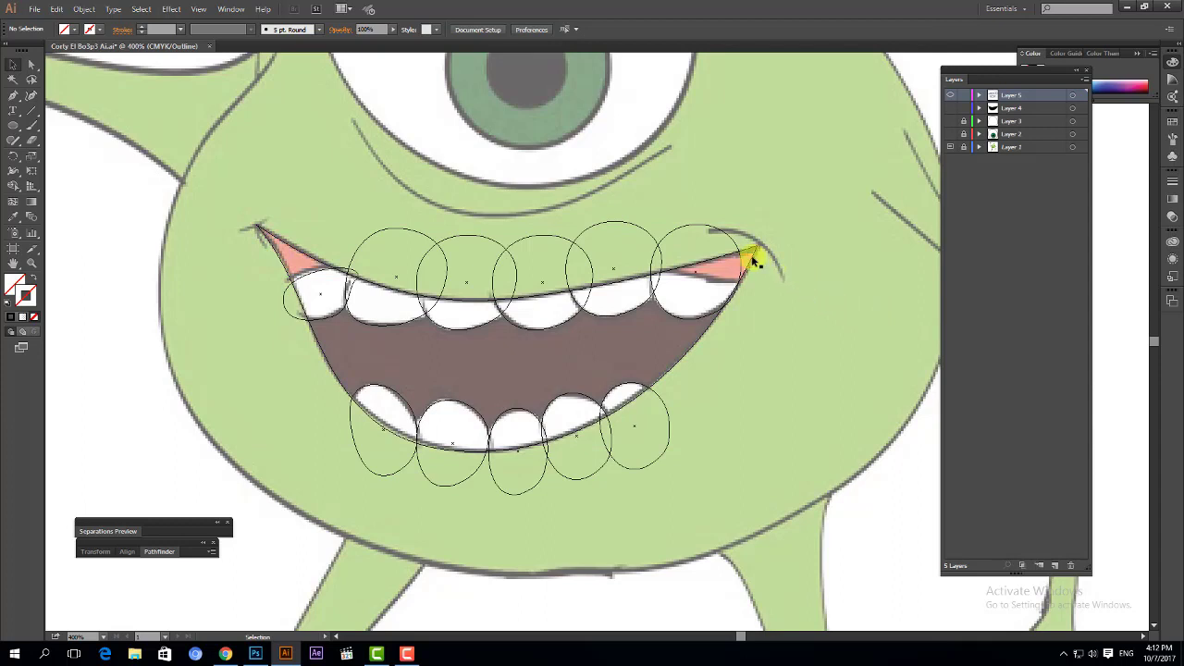
drag(752, 262, 830, 294)
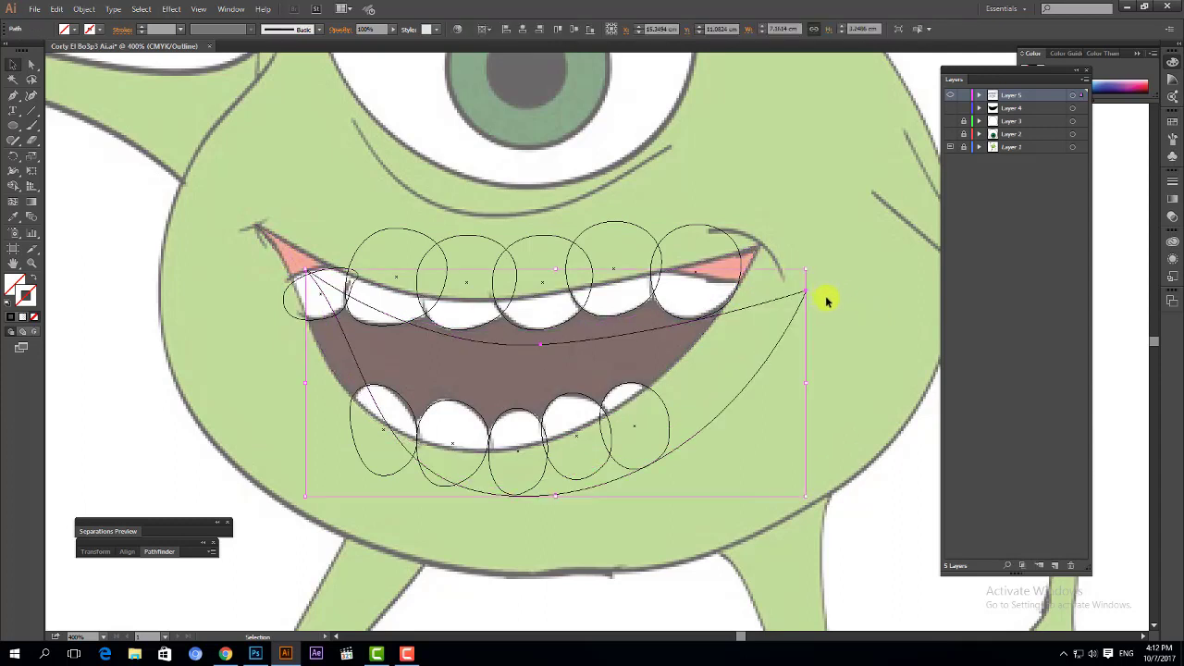
key(ctrl+z)
key(a)
key(v)
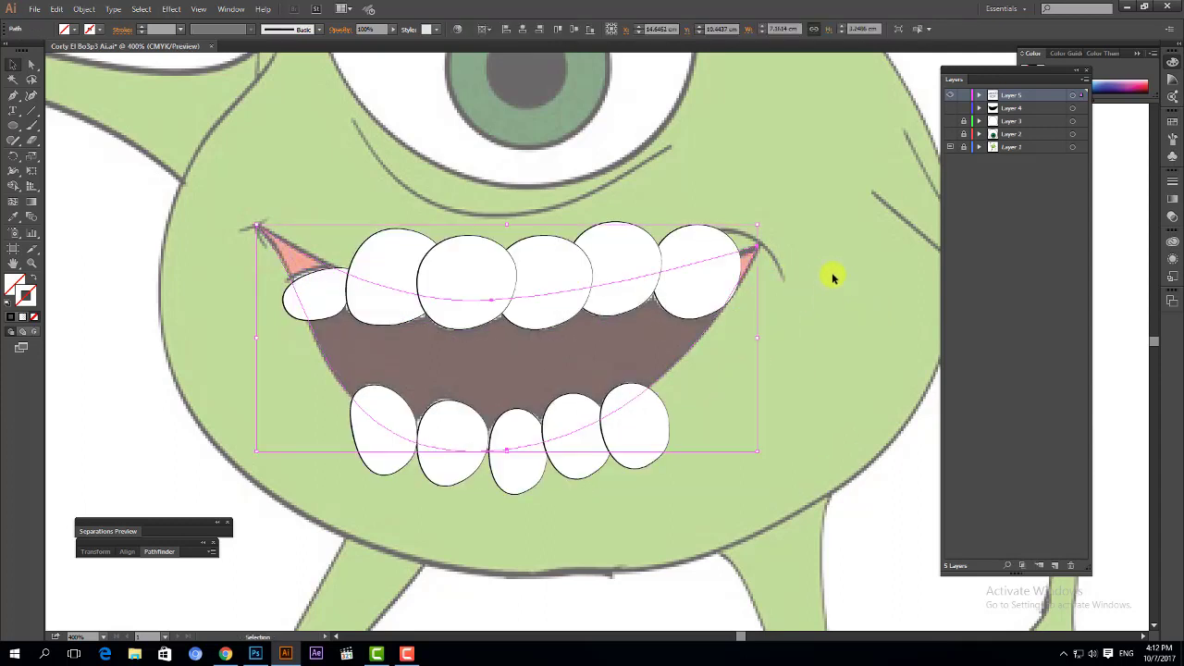
- Clip all the teeth with the unfilled mouth path as a clipping mask, and show the black mouth on Layer 4
drag(800, 191, 261, 547)
right_click(561, 264)
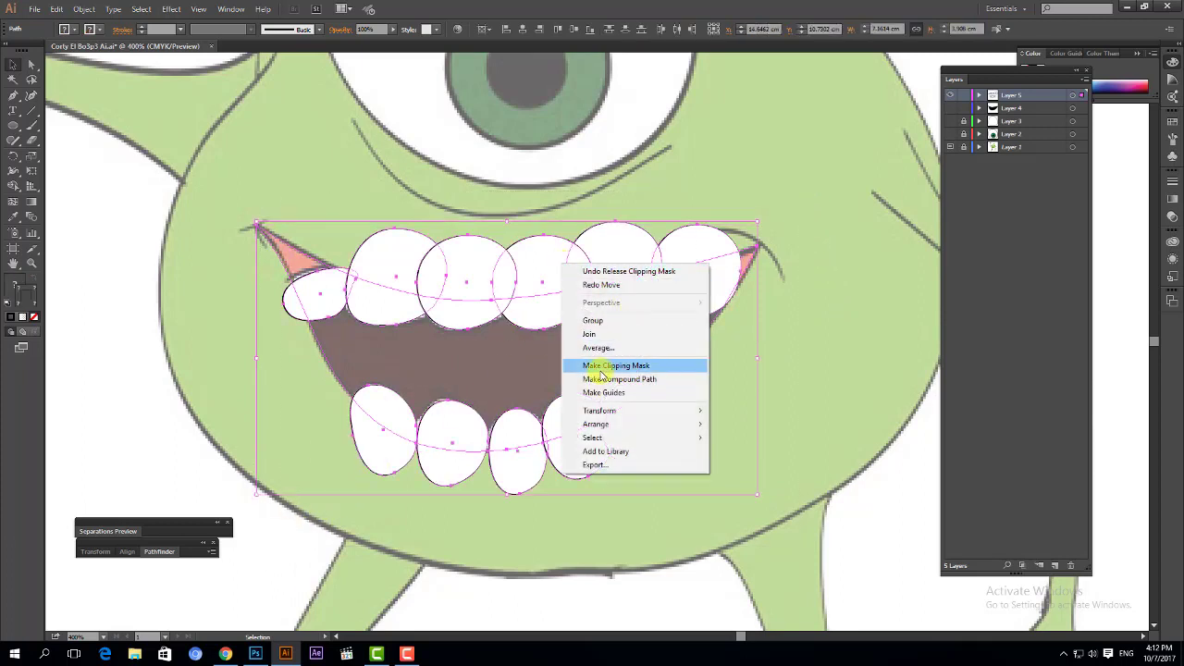
click(648, 367)
click(804, 358)
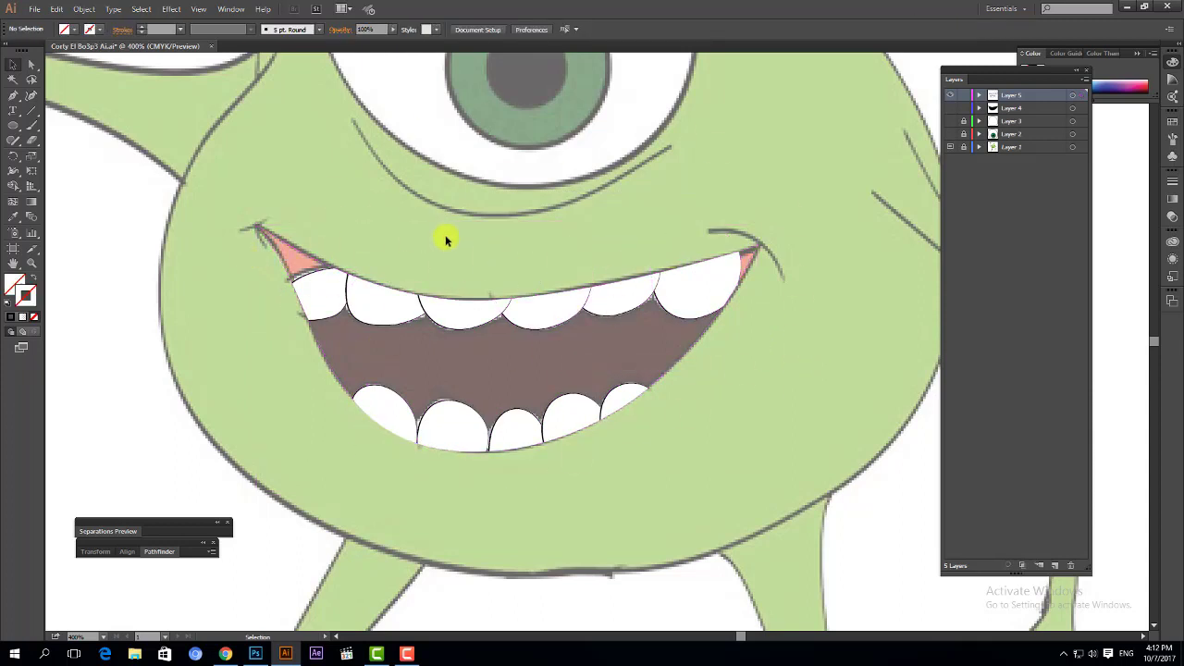
click(715, 285)
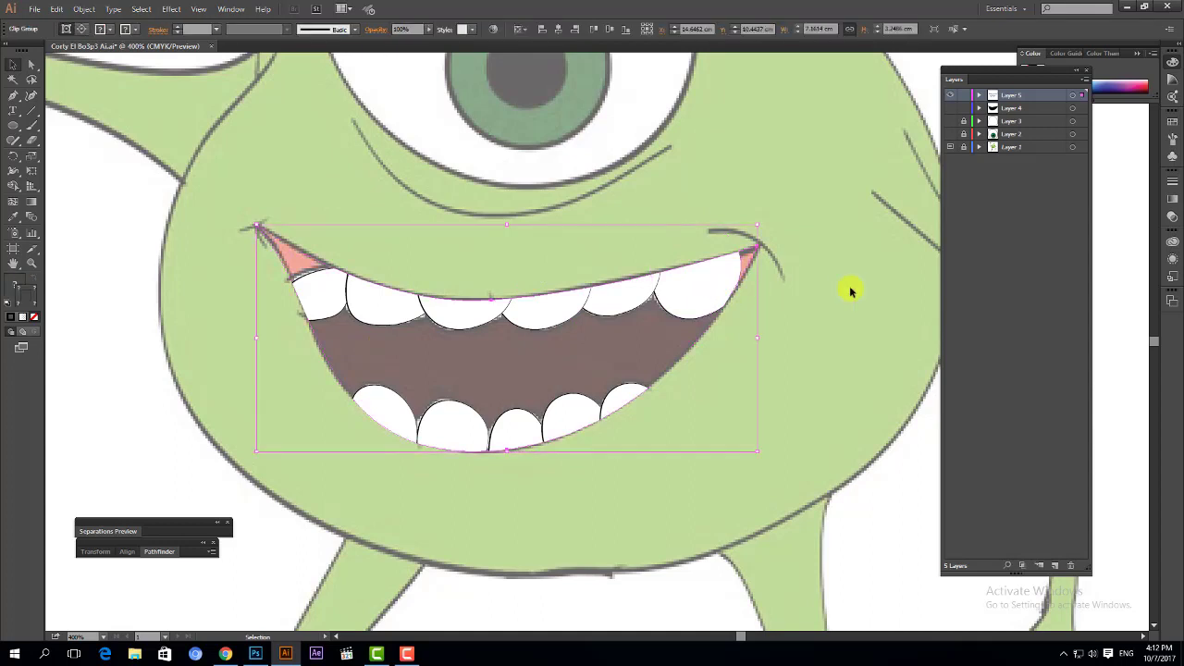
click(851, 290)
click(948, 110)
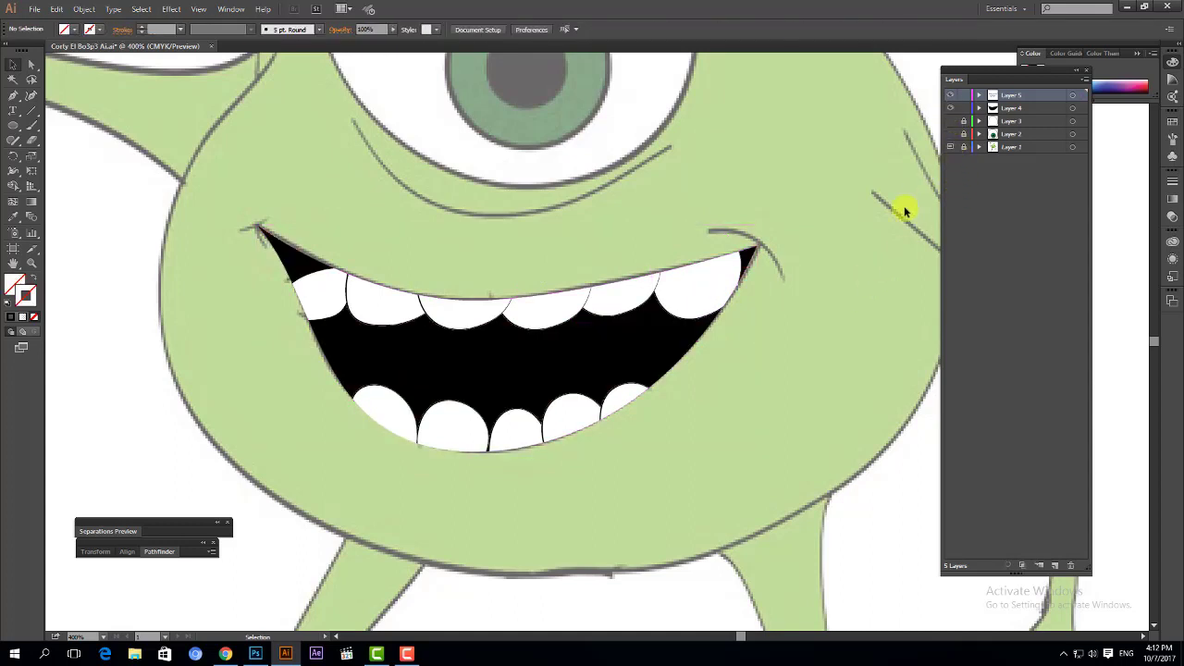
- Switch Layer 5 off and on to examine the black mouth on Layer 4 with and without the clipped teeth
click(997, 110)
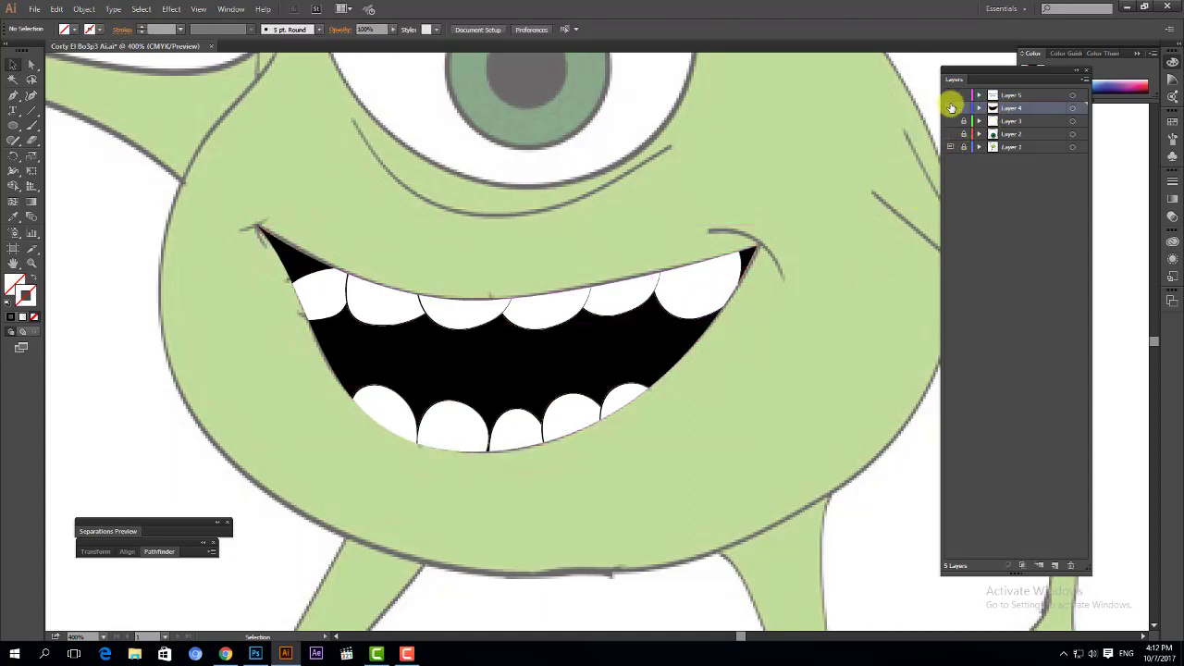
click(951, 108)
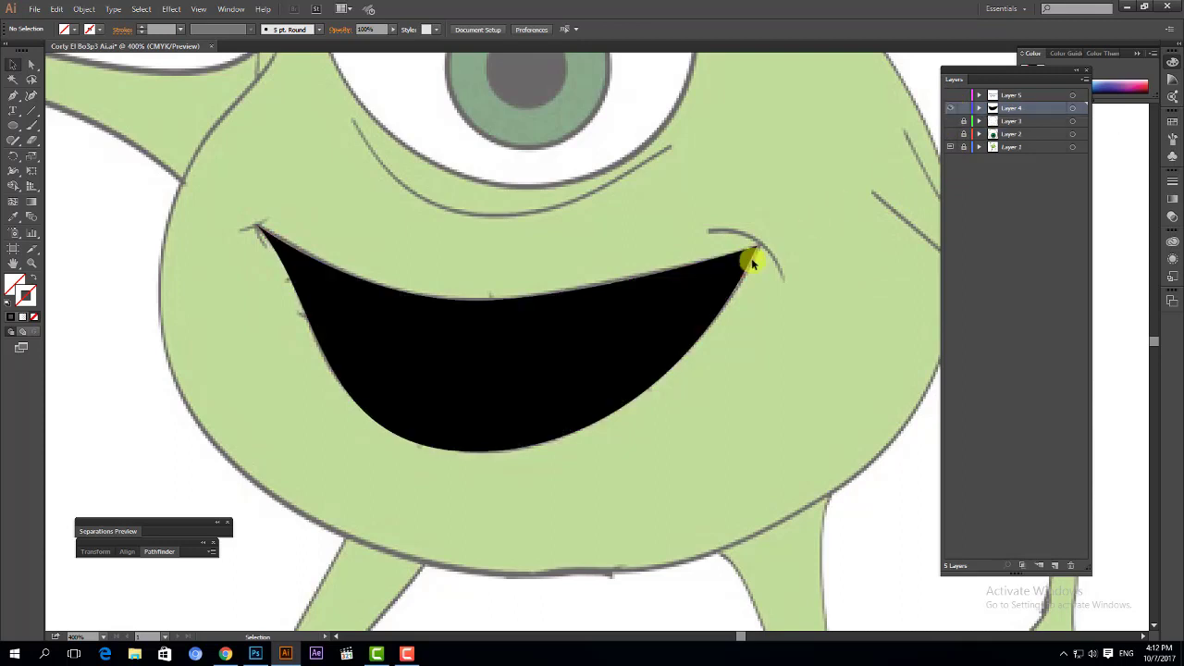
click(748, 257)
click(950, 108)
click(812, 241)
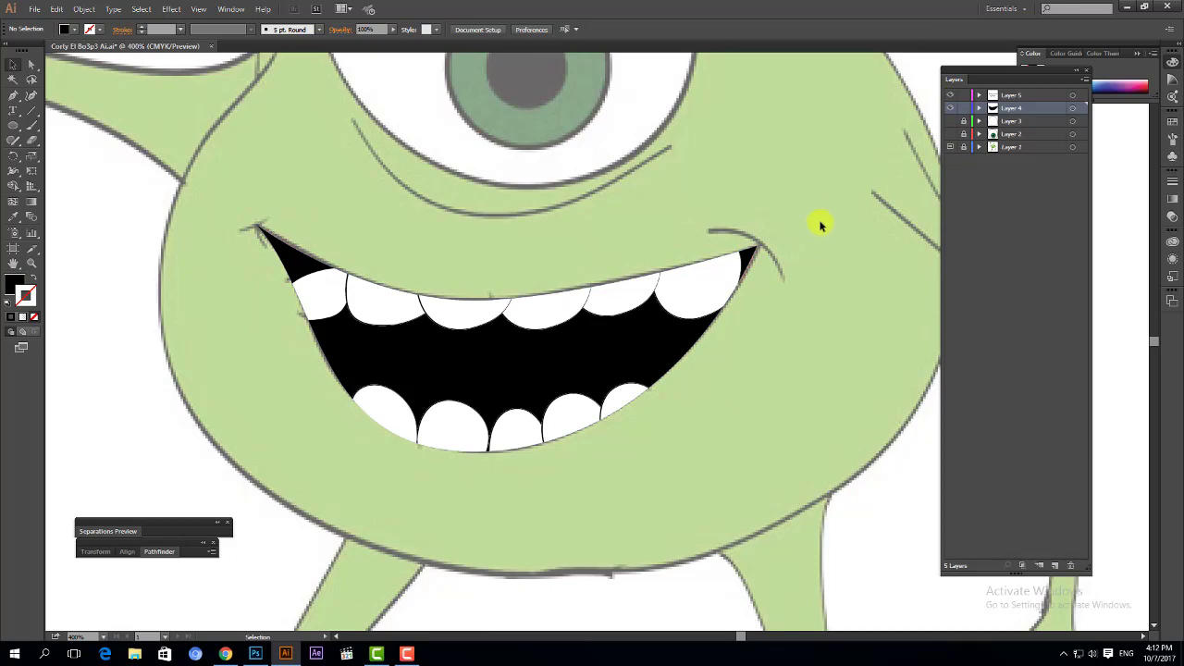
drag(820, 224, 425, 451)
click(825, 349)
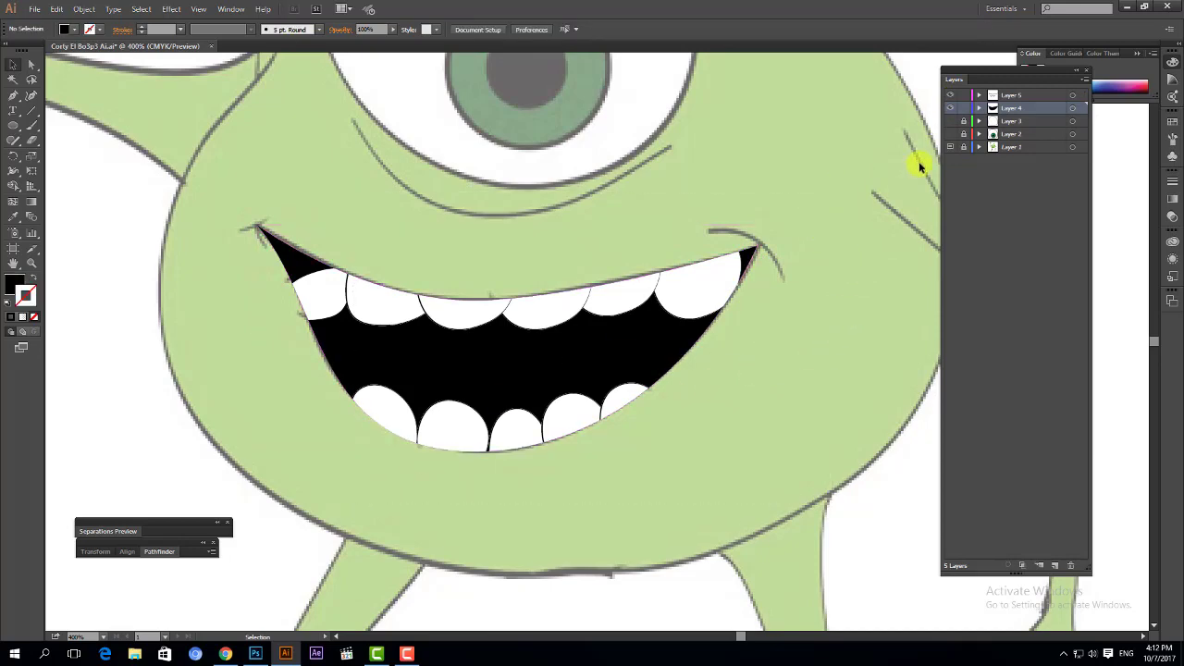
- Switch Layer 4 and Layer 5 off and on to compare the vector mouth with the sketch across the whole character
key(ctrl+minus)
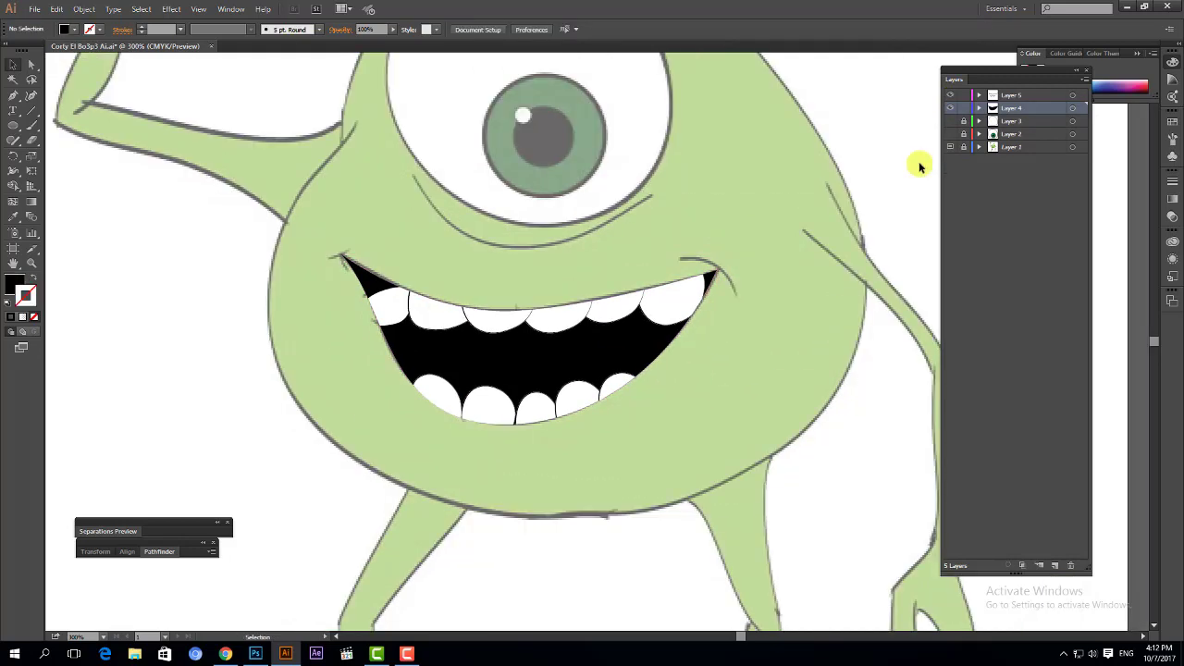
key(ctrl+minus)
drag(755, 228, 726, 259)
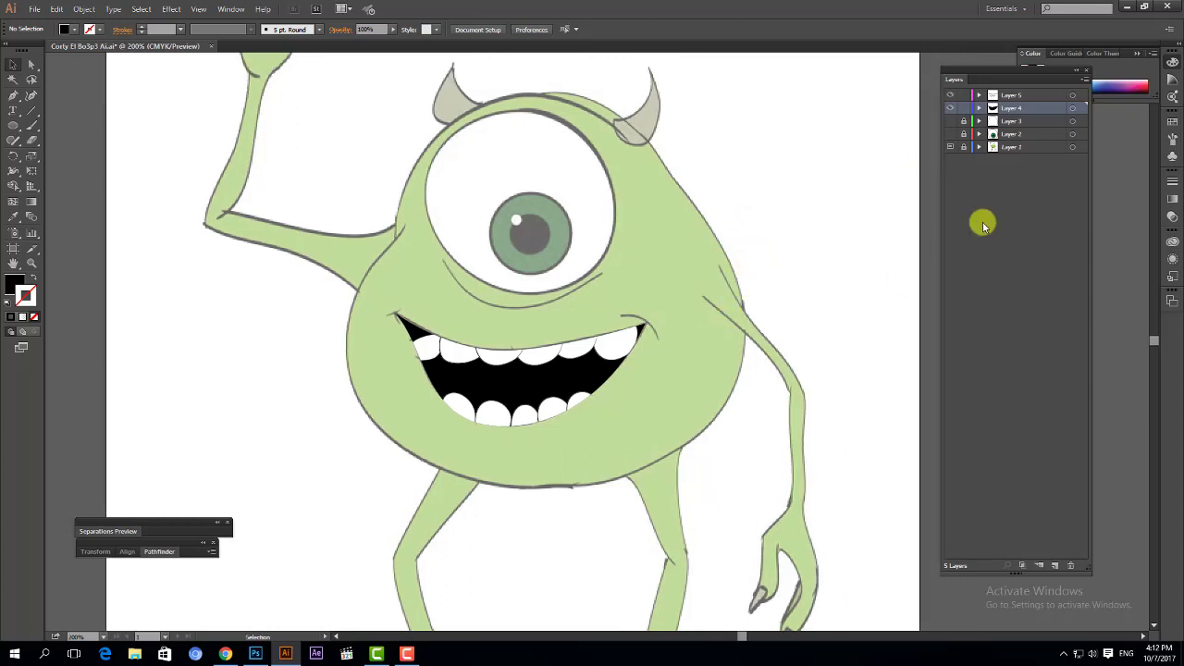
click(950, 109)
click(950, 110)
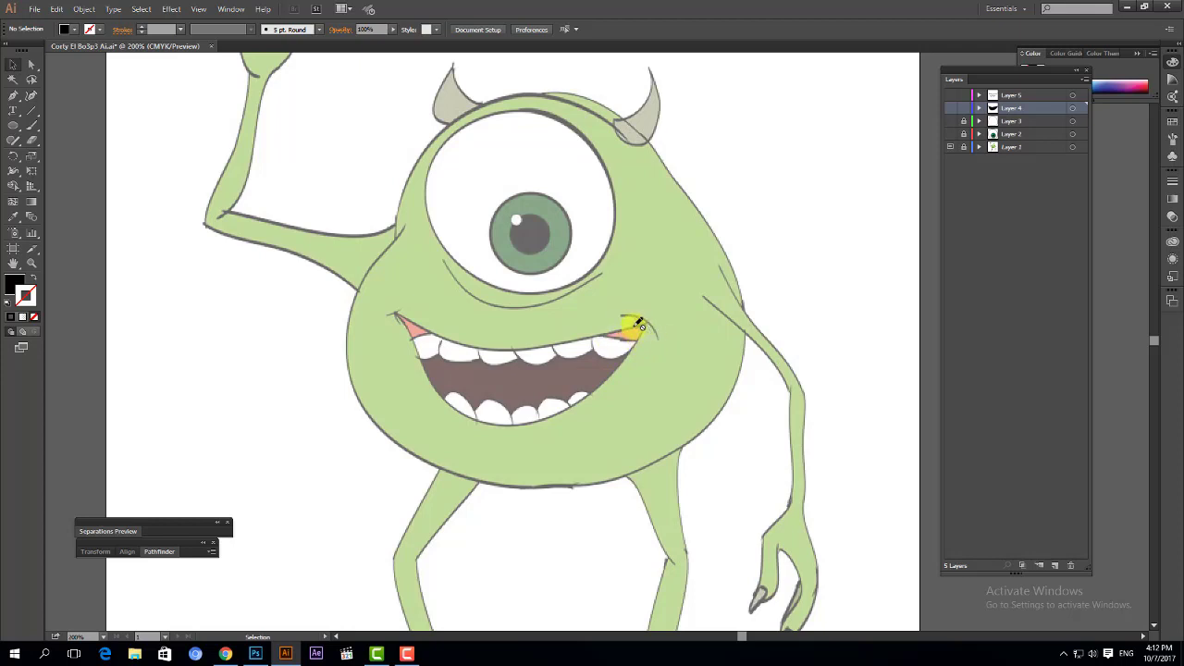
click(949, 108)
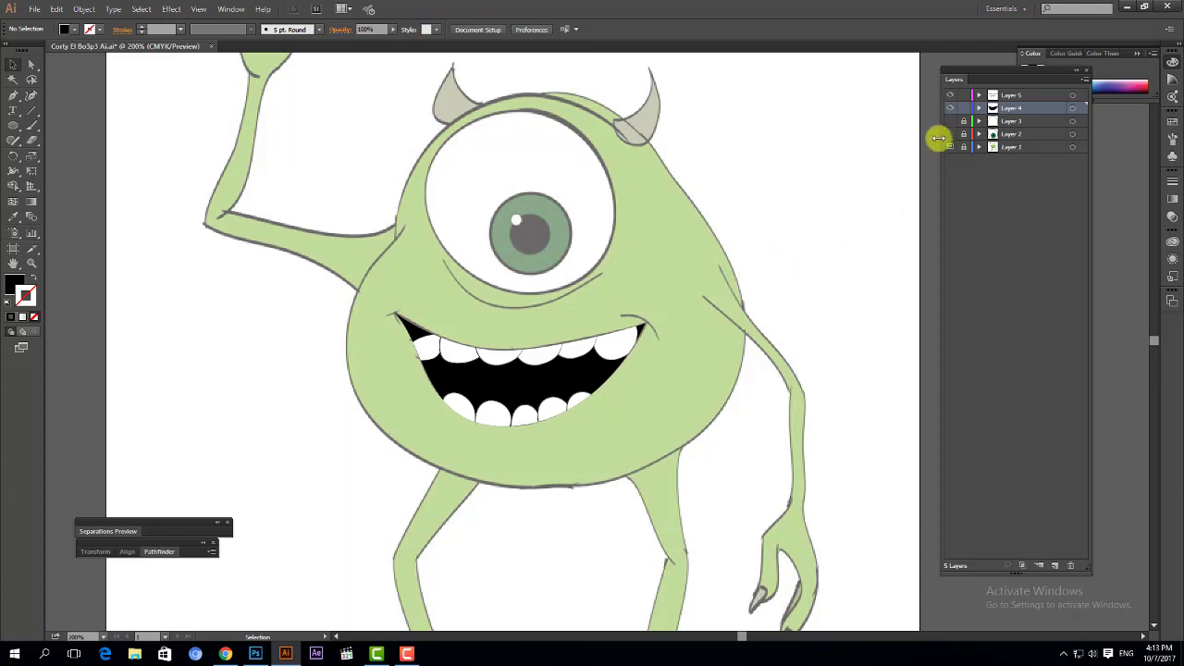
- With Layer 4 hidden, release the clipping mask of the teeth group on Layer 5
click(635, 342)
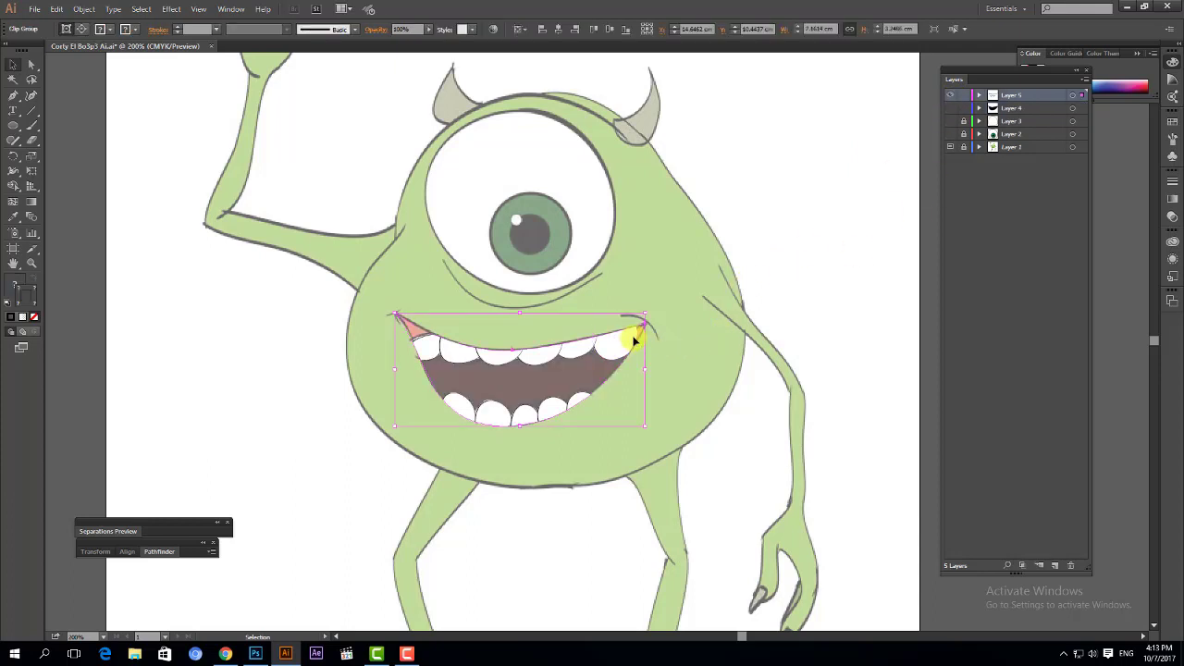
key(a)
scroll(629, 339, up, 3)
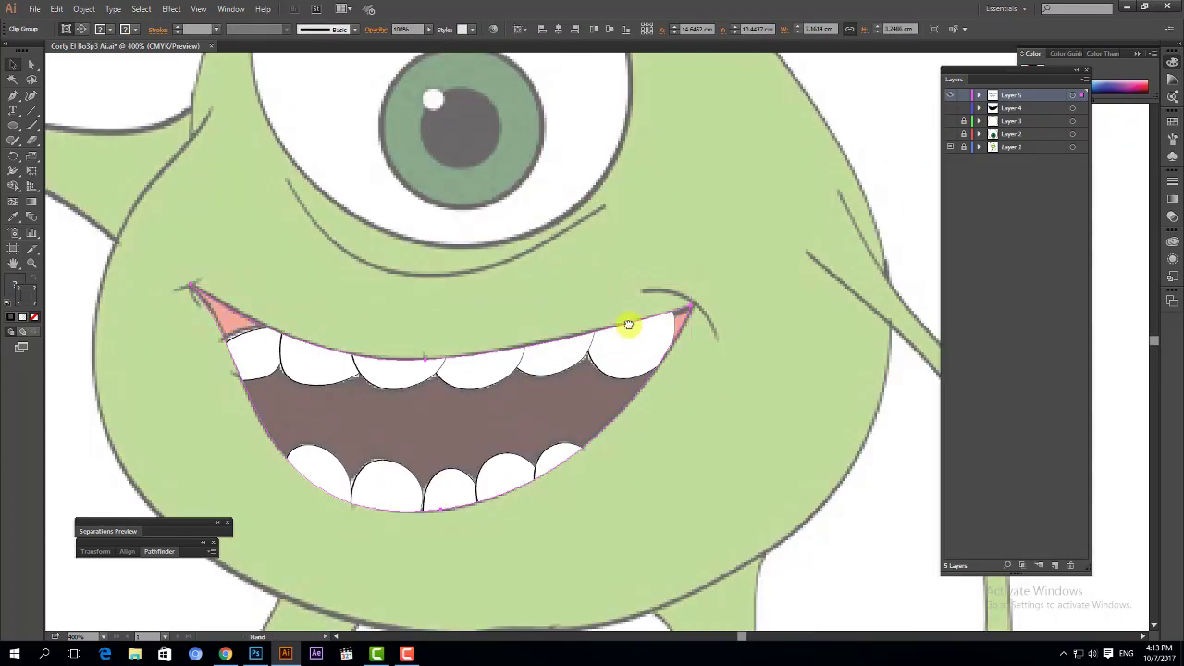
scroll(638, 319, down, 2)
click(660, 312)
right_click(658, 292)
click(710, 360)
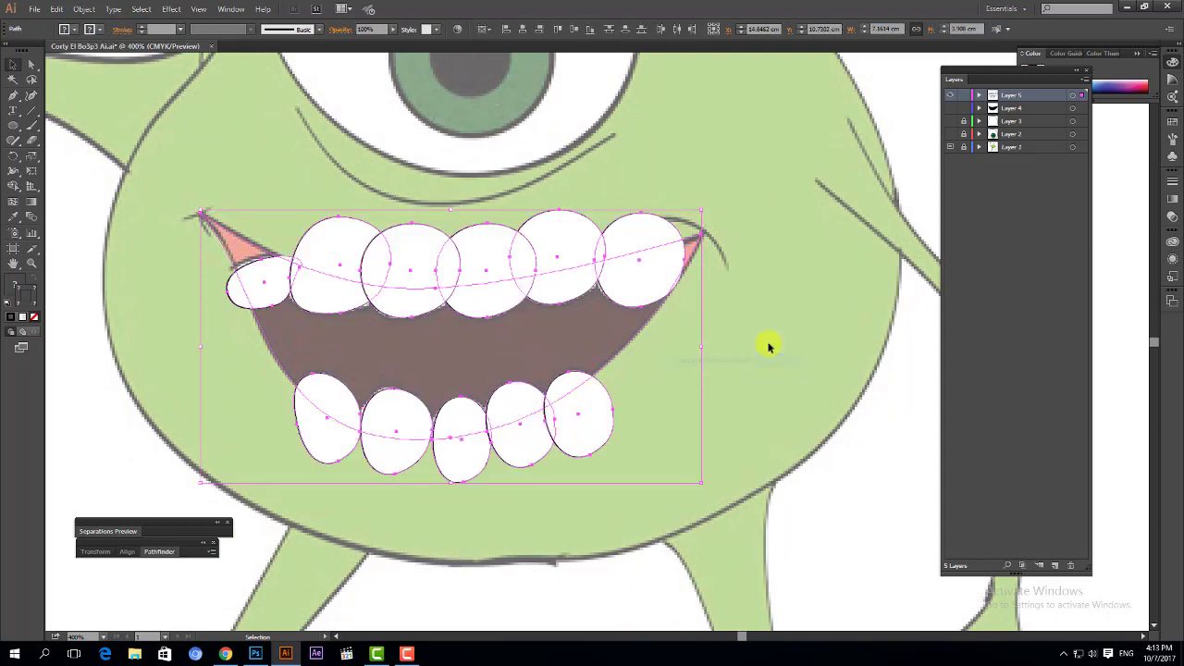
- Select the unfilled mouth path on Layer 5 and cut it away from the released teeth
click(753, 329)
click(698, 247)
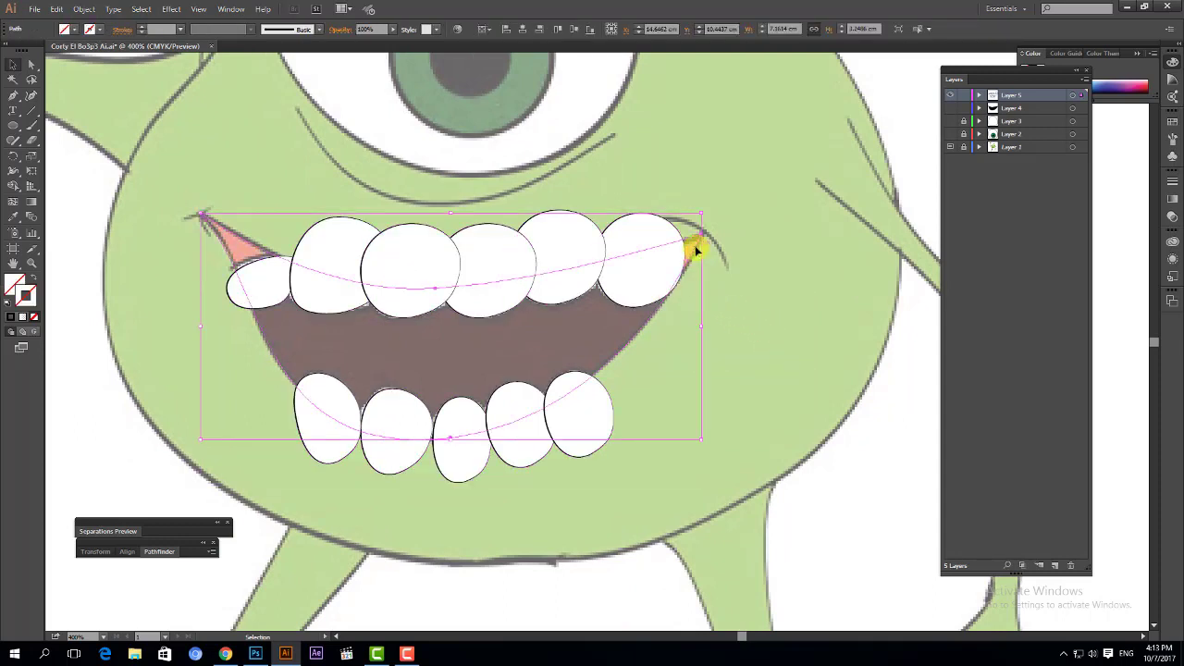
key(a)
key(v)
key(ctrl+x)
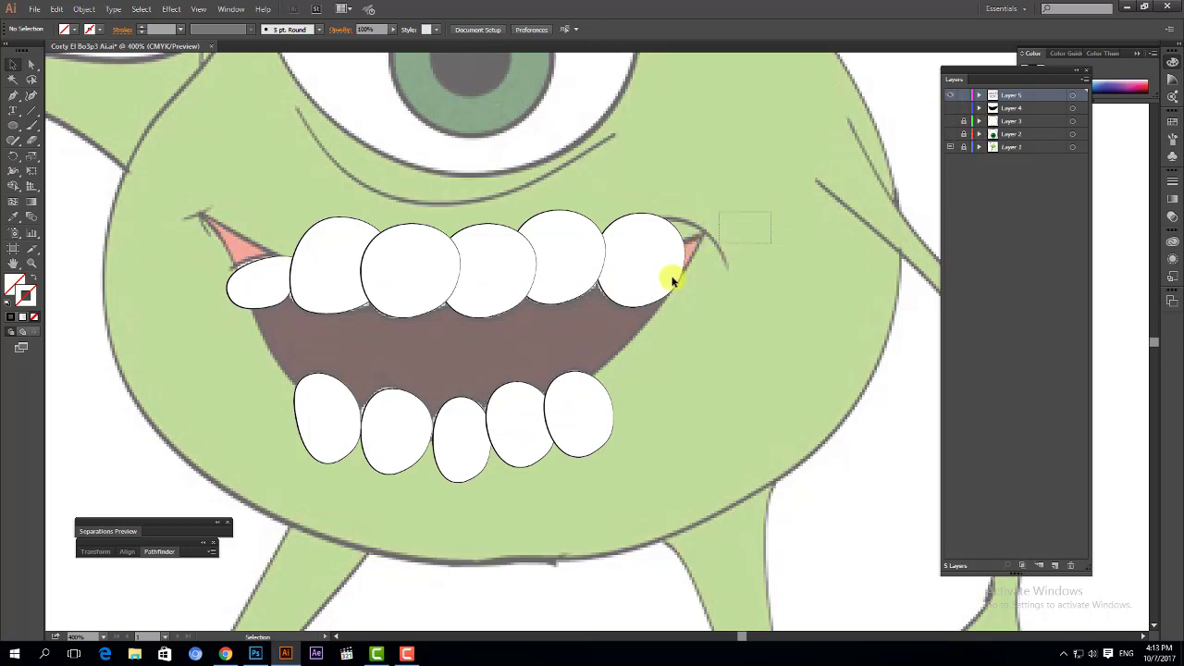
click(674, 271)
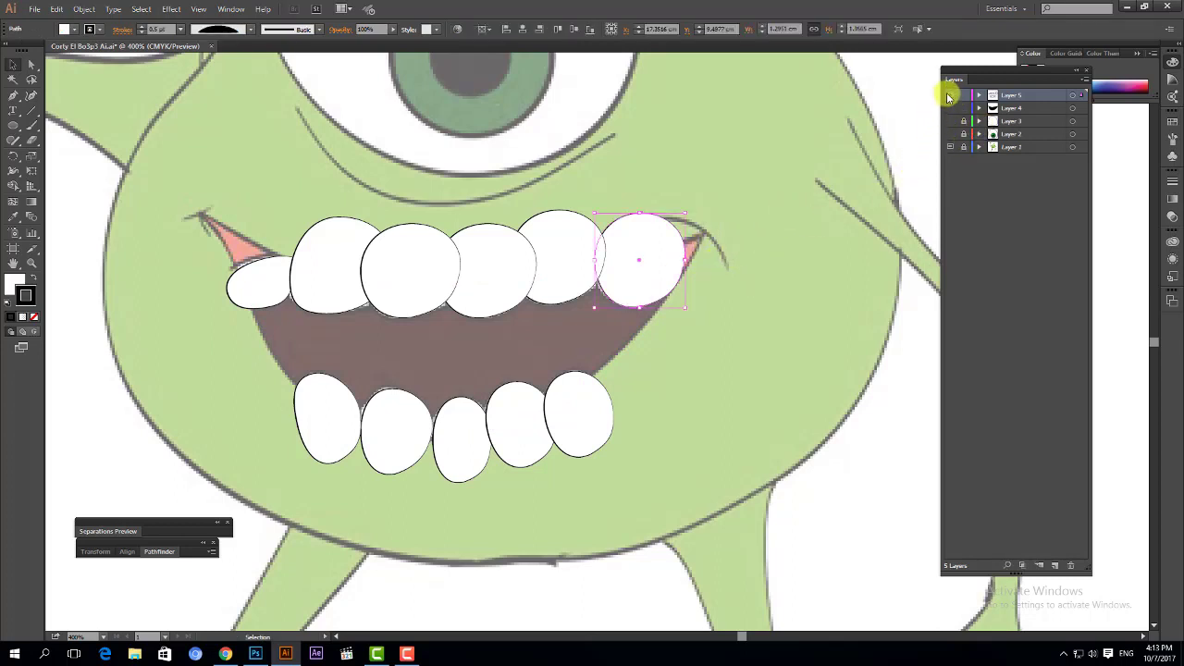
- Hide Layer 5, add a new layer, and draw a closed Pen shape covering the pink gum at the mouth's right corner
click(948, 94)
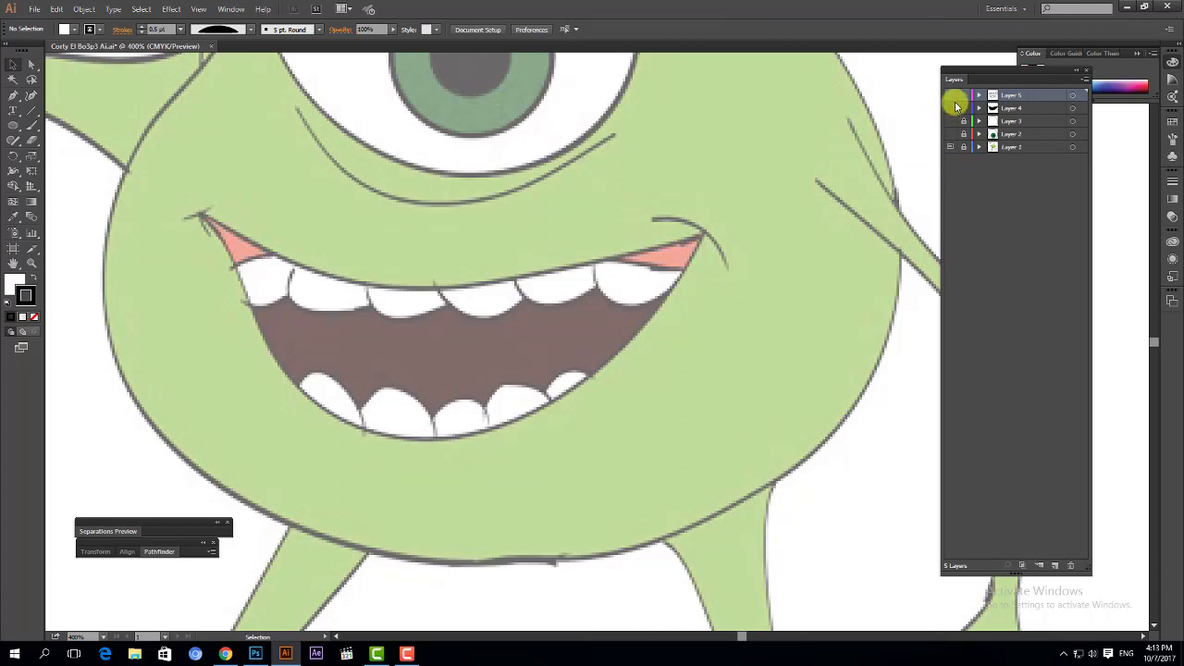
click(1054, 566)
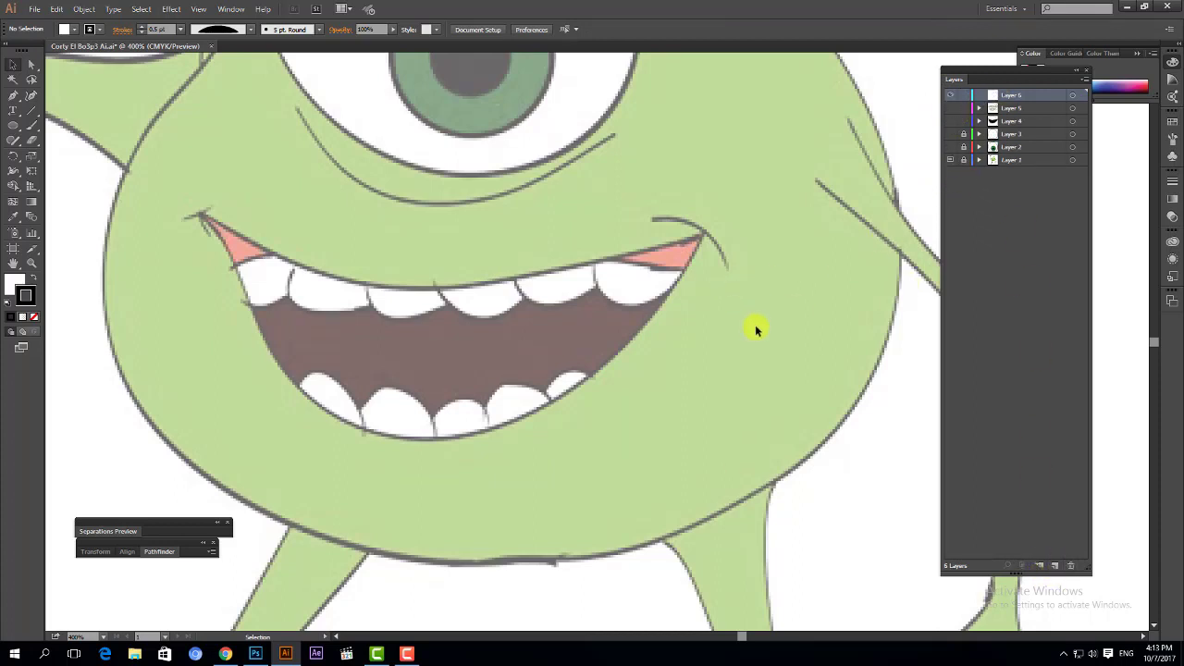
key(ctrl+=)
key(p)
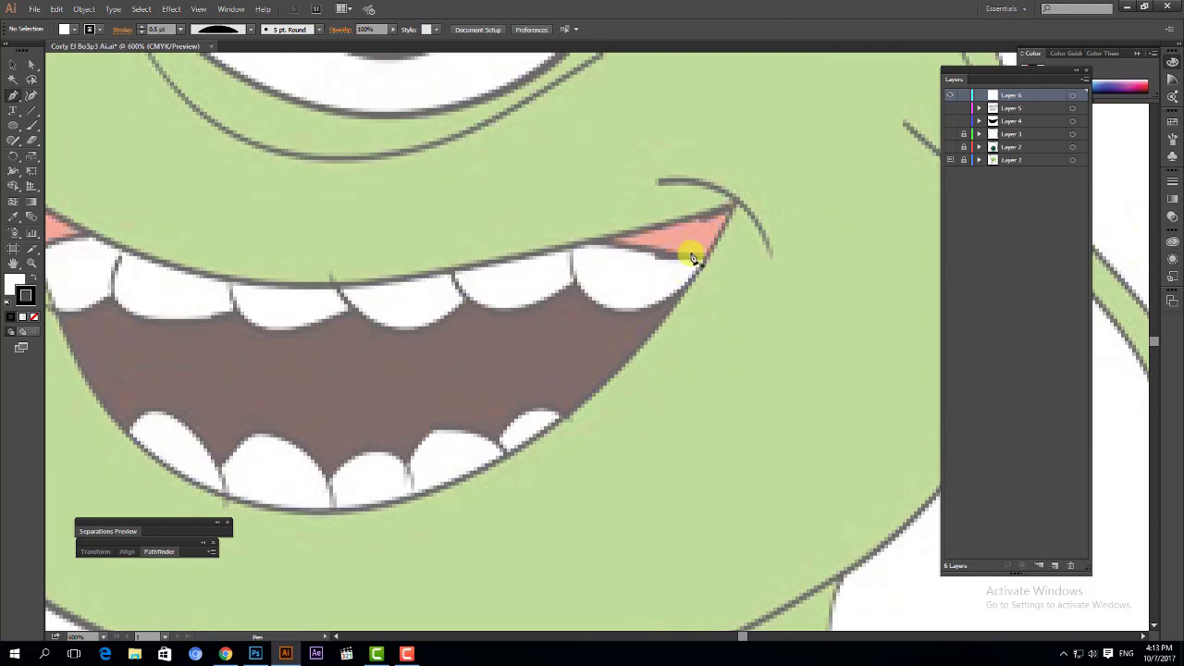
key(ctrl+=)
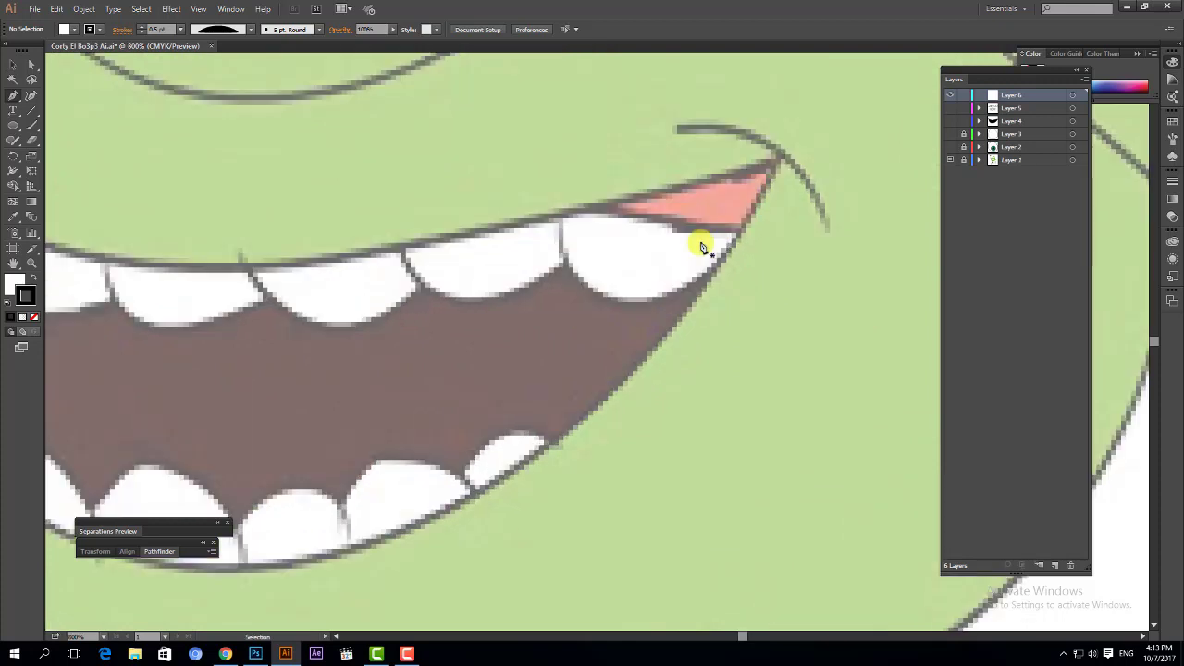
key(ctrl+minus)
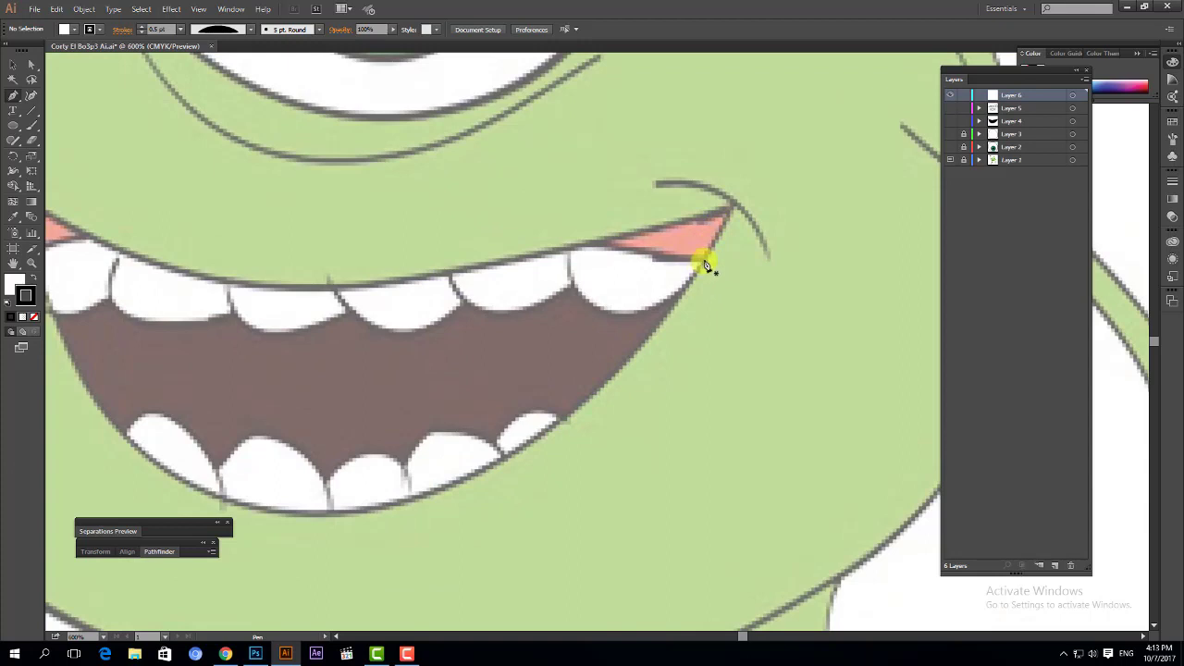
mouse_move(703, 261)
mouse_down()
mouse_move(619, 257)
mouse_move(574, 235)
mouse_up()
click(780, 192)
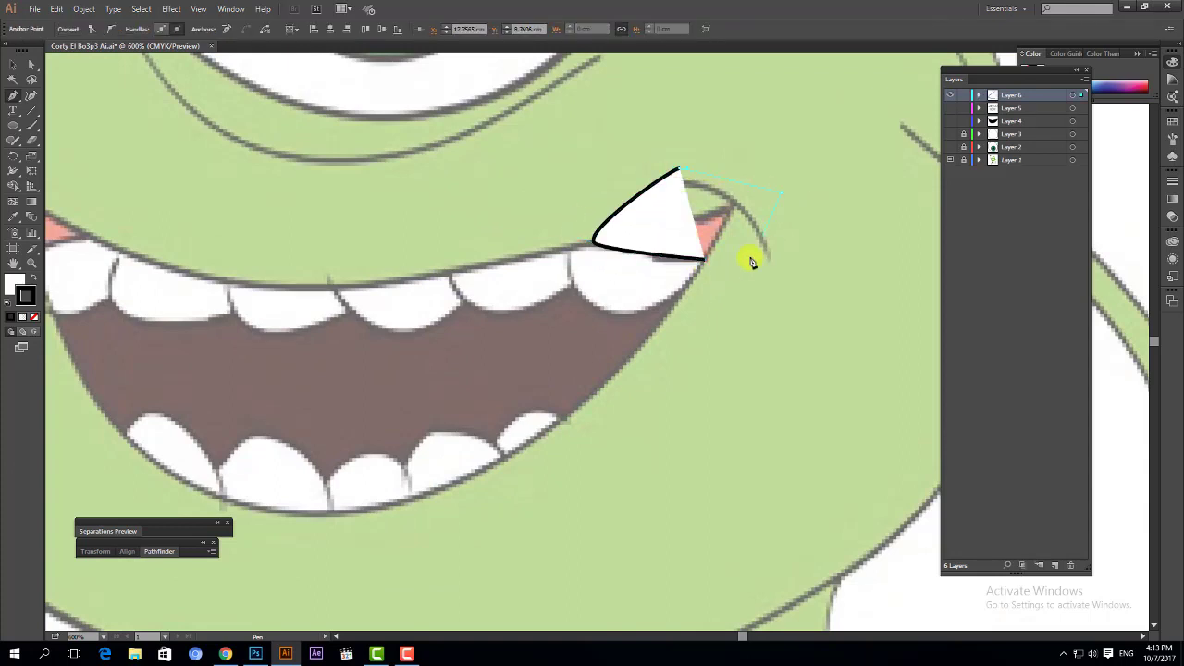
click(748, 259)
drag(705, 266, 706, 267)
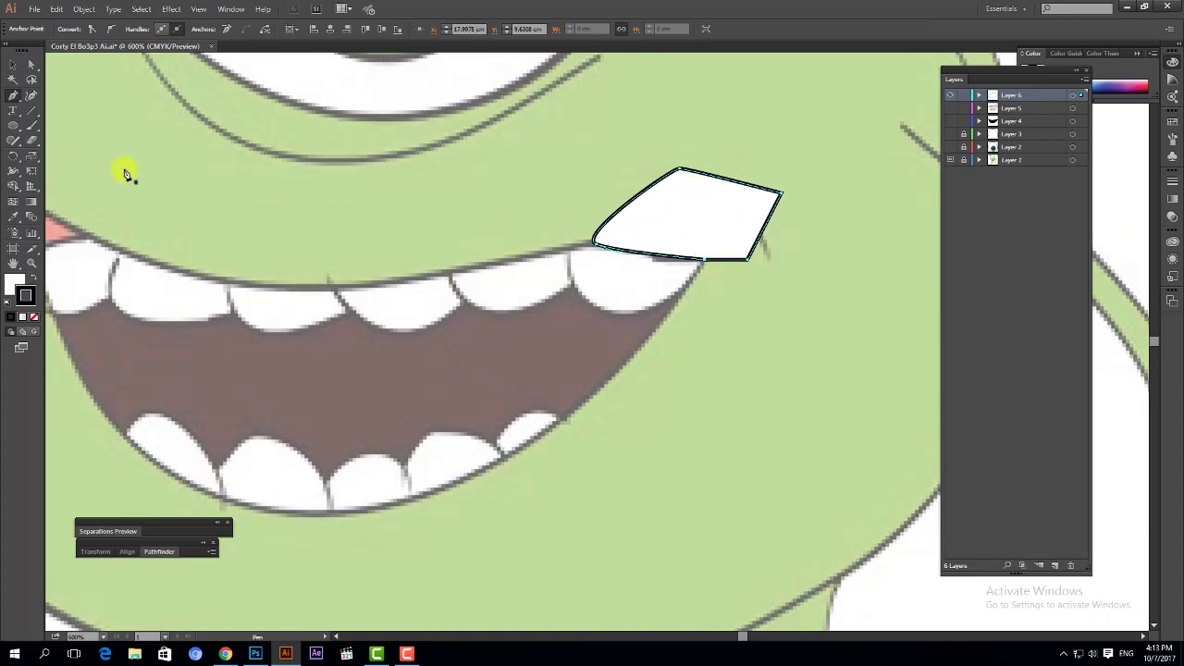
- Bend the gum shape's top edge into a rounder curve by adjusting its top anchor's handle, and give it a dark red stroke
click(31, 64)
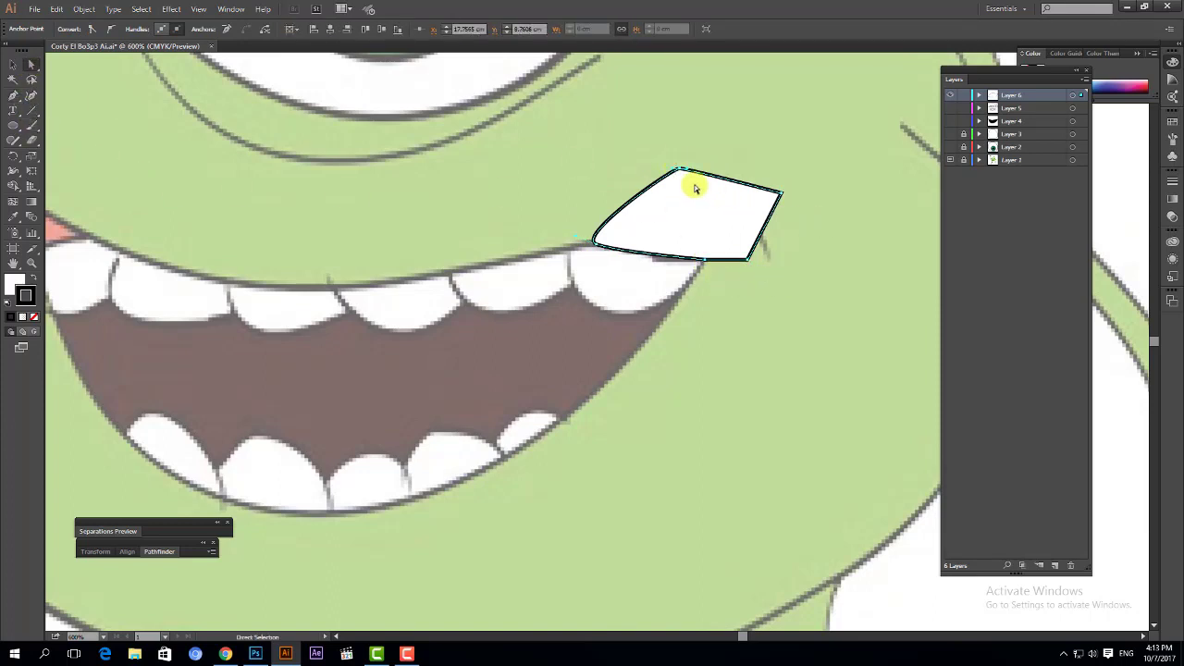
drag(684, 170, 634, 171)
click(782, 194)
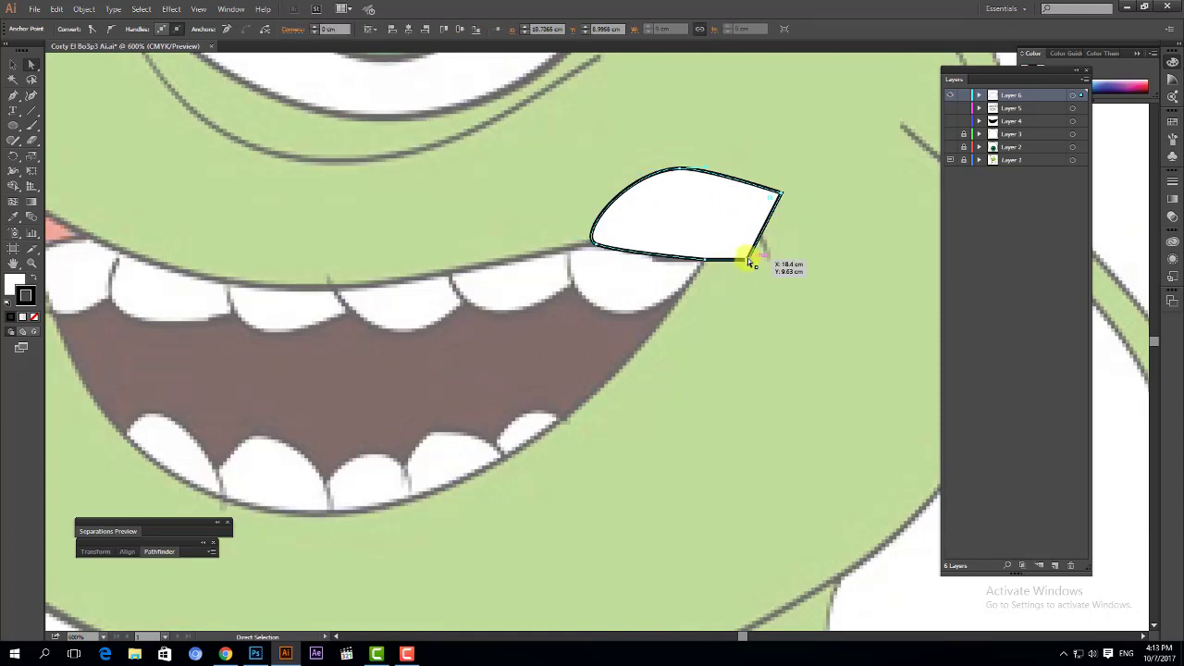
click(748, 261)
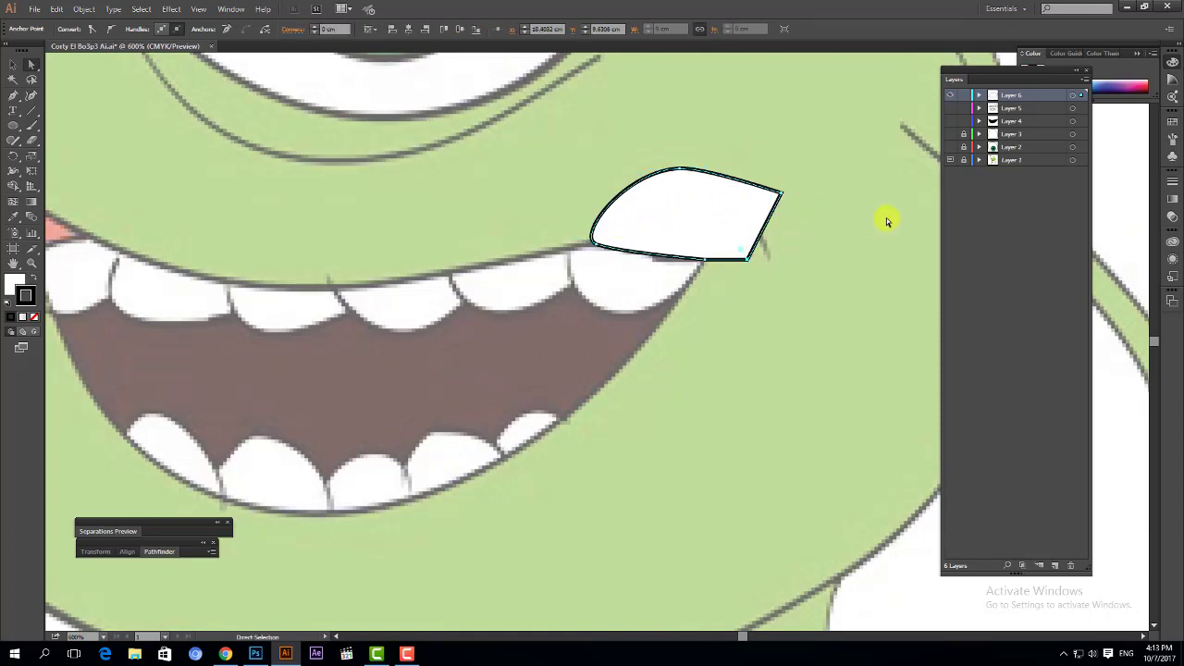
click(1138, 90)
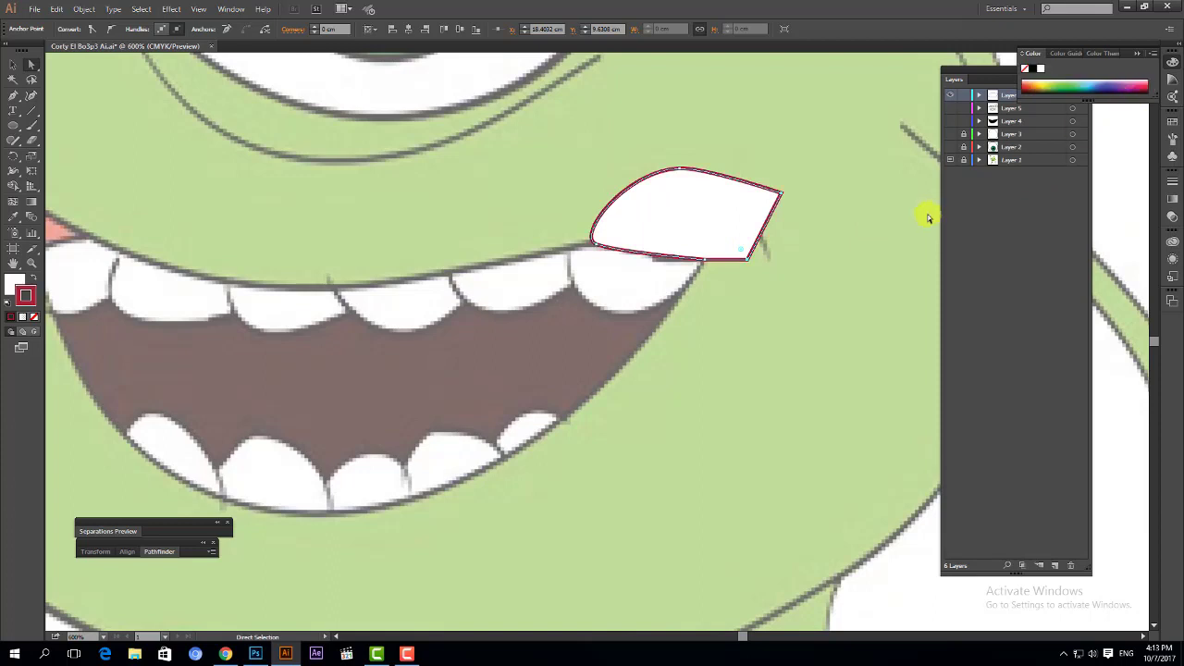
click(1137, 53)
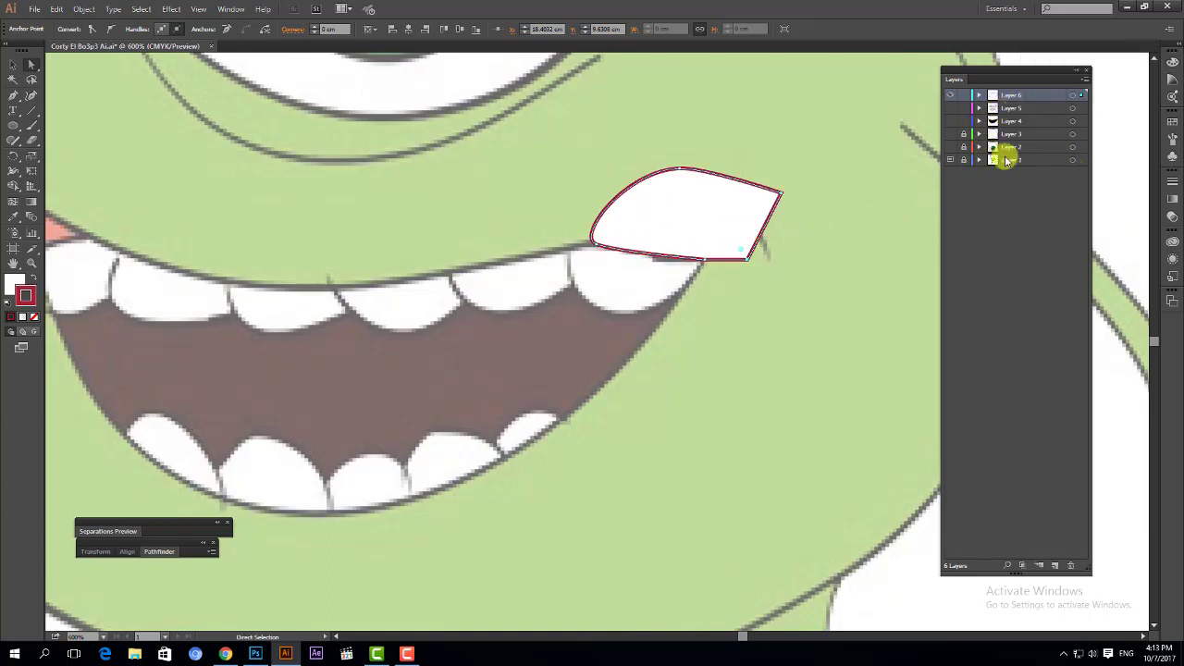
- Unlock Layers 1 to 3, turn off the Template setting of Layer 1, and switch Layer 6 off and on to check the gum's colour
drag(963, 161, 963, 133)
click(1017, 160)
click(1080, 160)
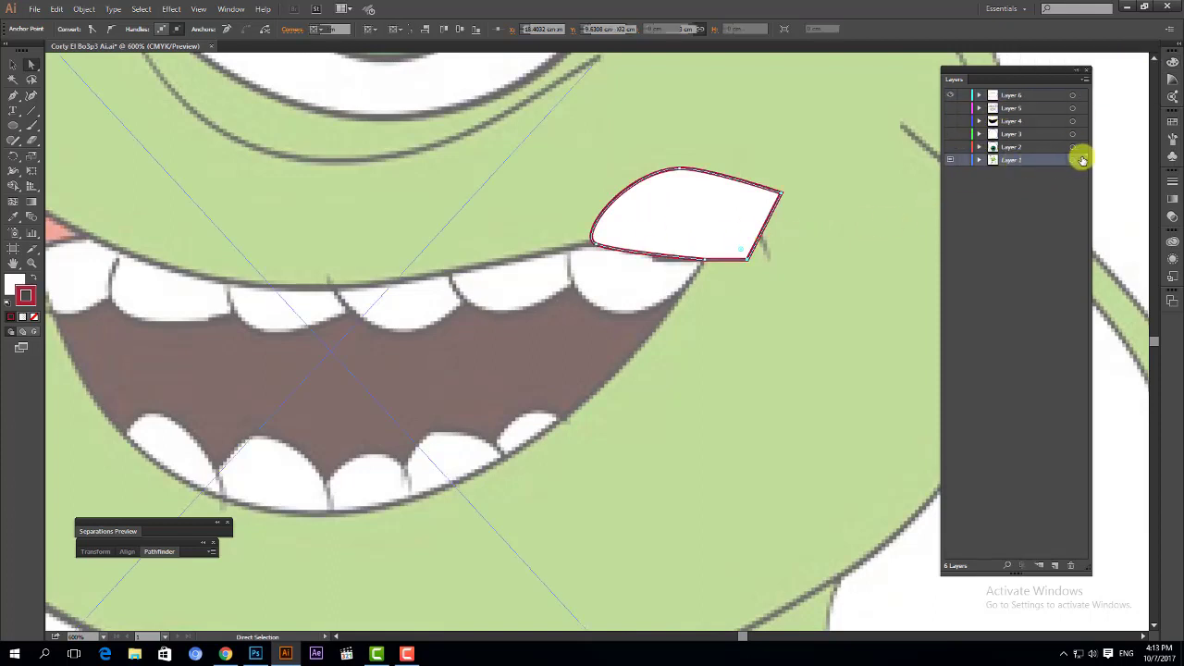
click(1085, 79)
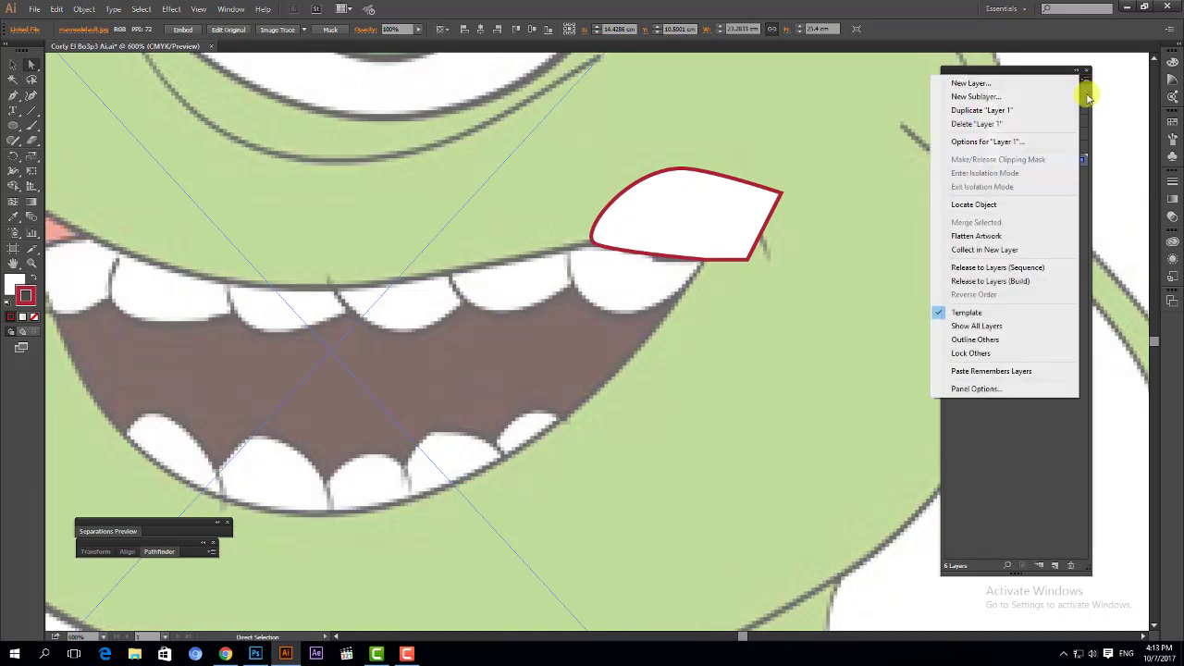
click(997, 312)
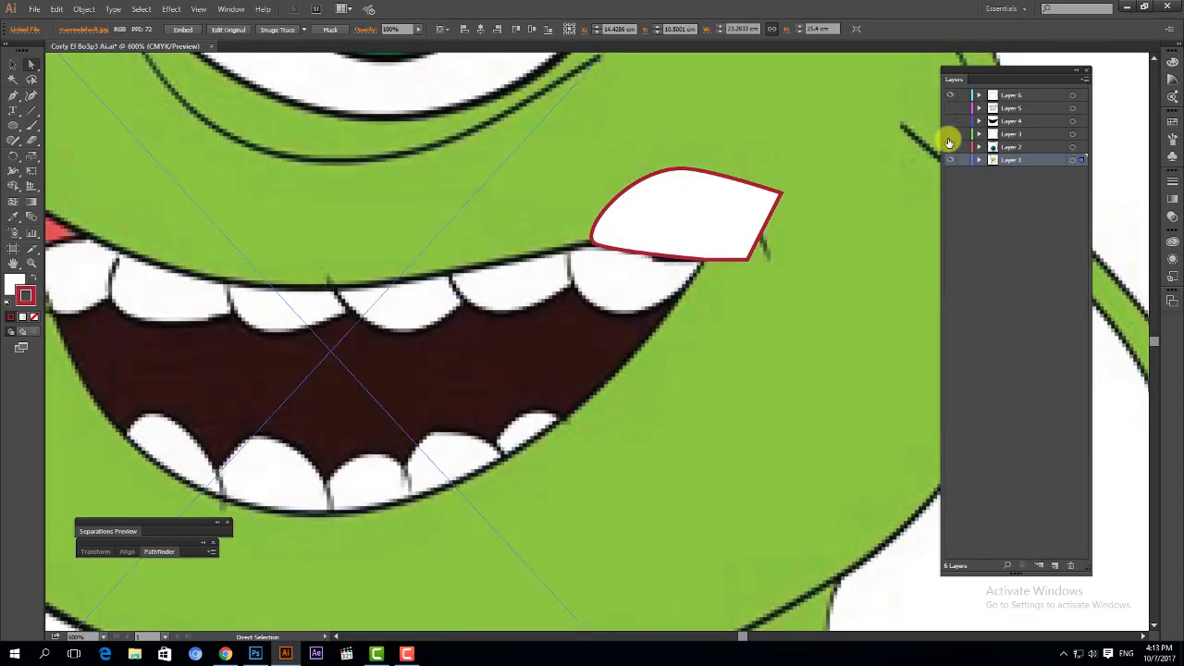
click(948, 96)
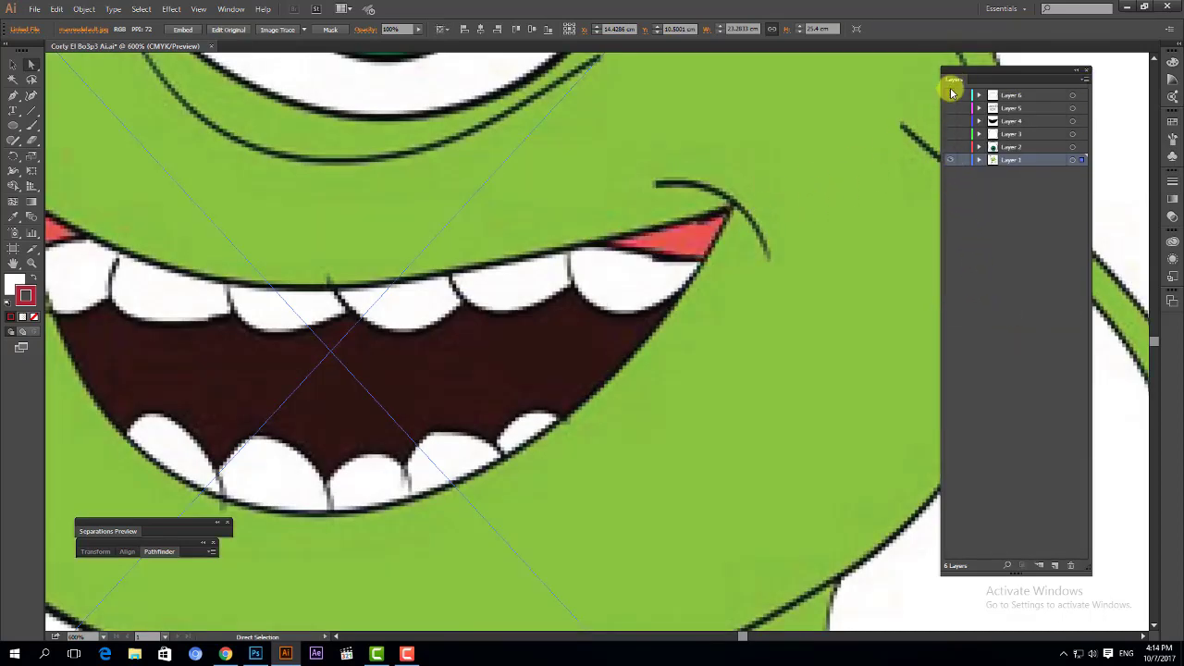
click(950, 94)
- Remove both the stroke and the fill from the gum shape on Layer 6
click(731, 225)
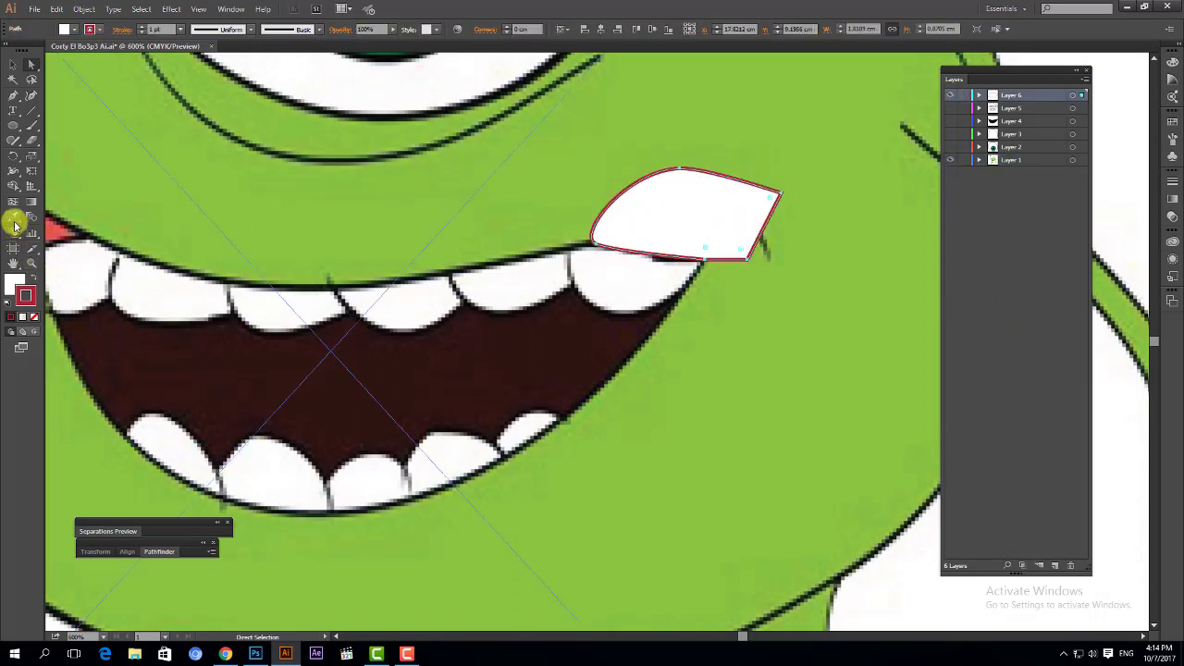
click(13, 217)
click(25, 295)
click(34, 316)
click(13, 285)
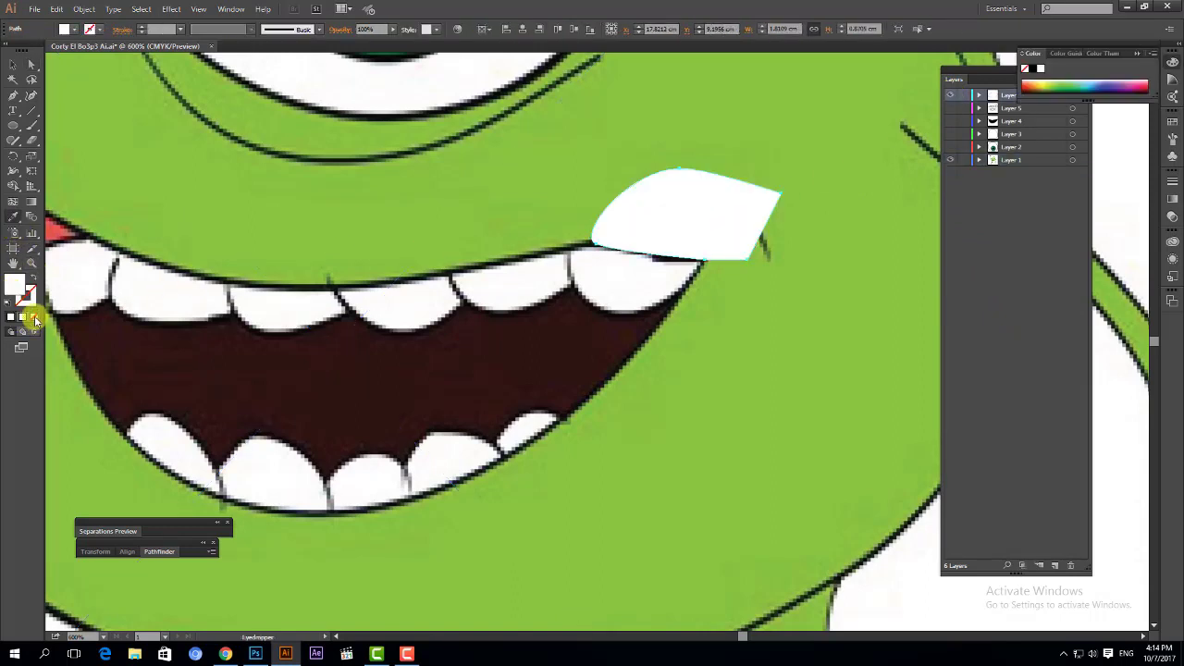
click(34, 317)
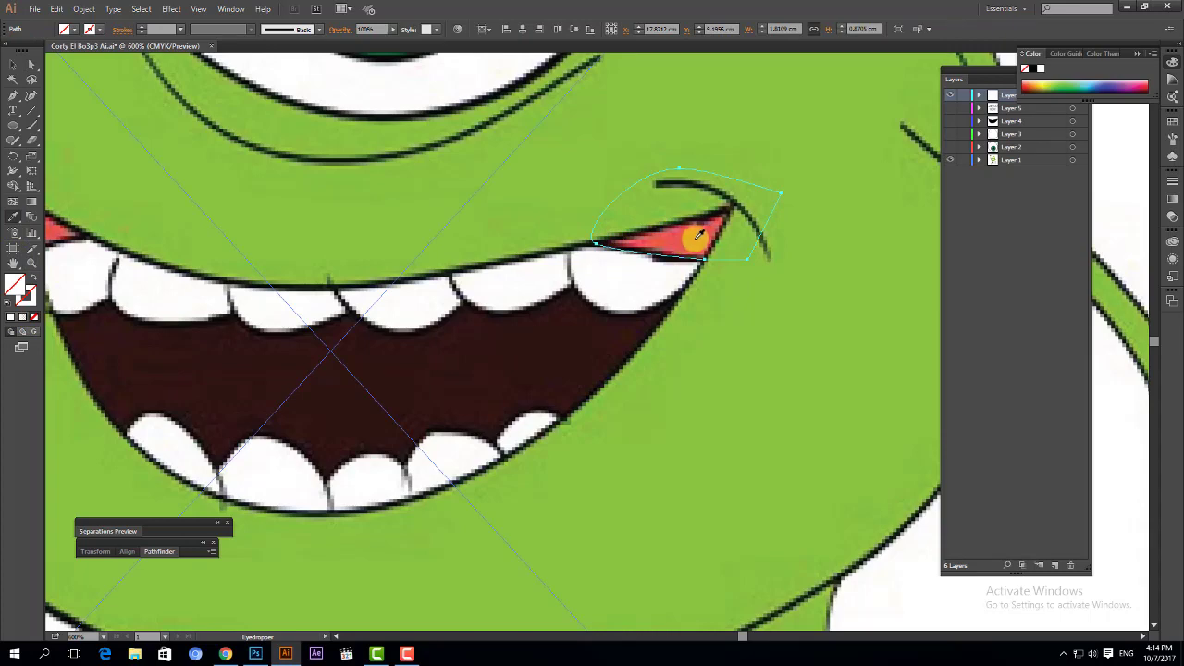
- Accept the Eyedropper options with Point Sample, and fill the gum shape with the red sampled from the sketch's right gum
double_click(15, 223)
drag(655, 168, 313, 187)
click(184, 239)
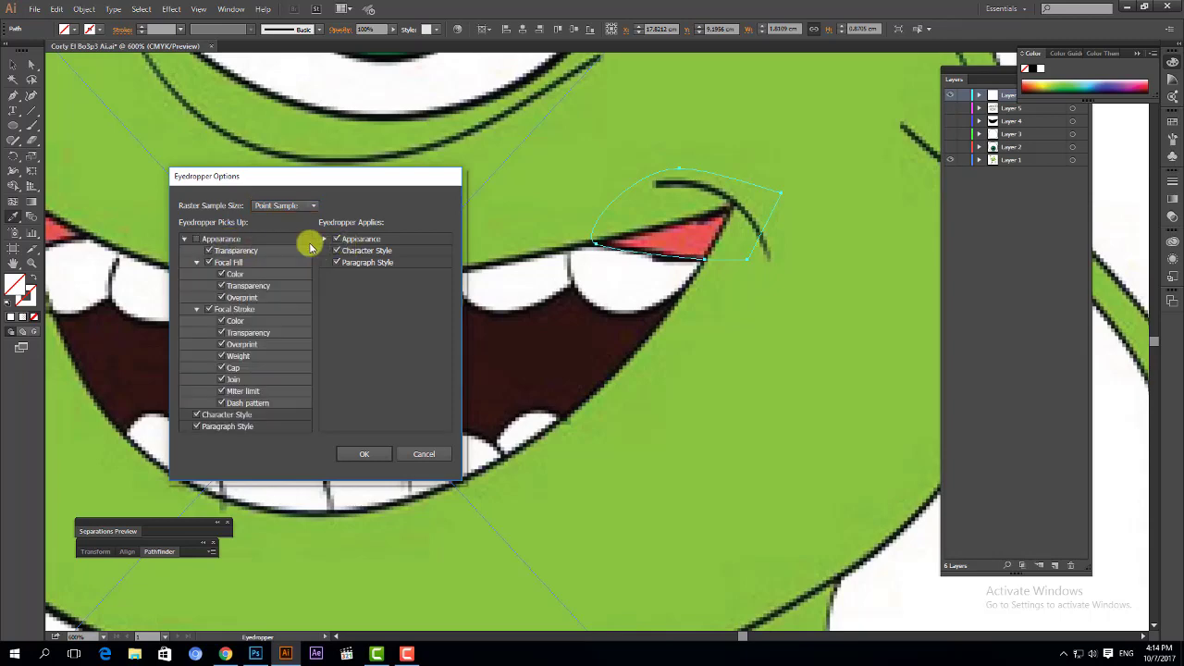
click(325, 238)
click(365, 453)
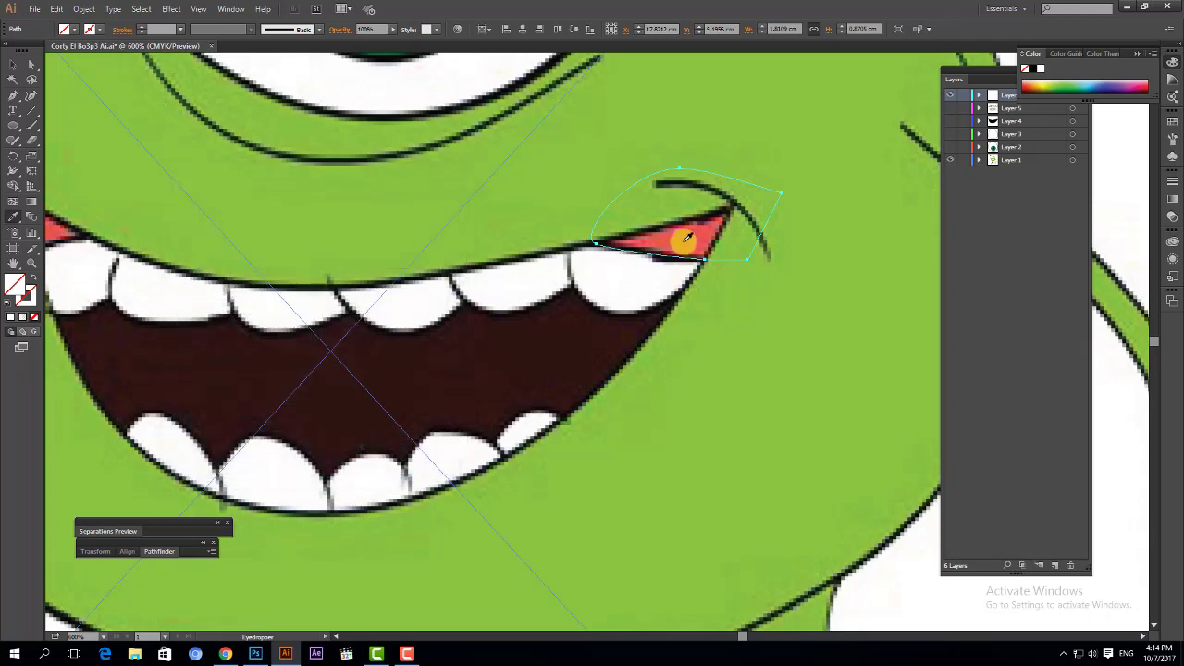
click(687, 236)
- Turn Layer 1 back into a template layer
click(13, 63)
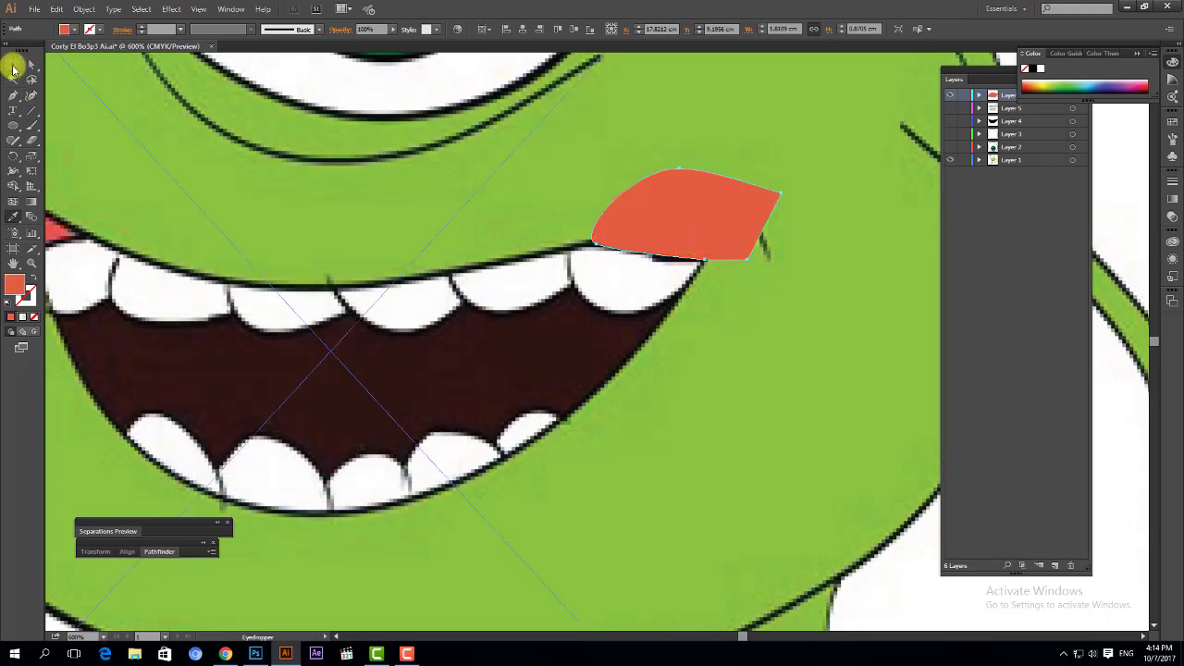
click(1019, 163)
click(1082, 80)
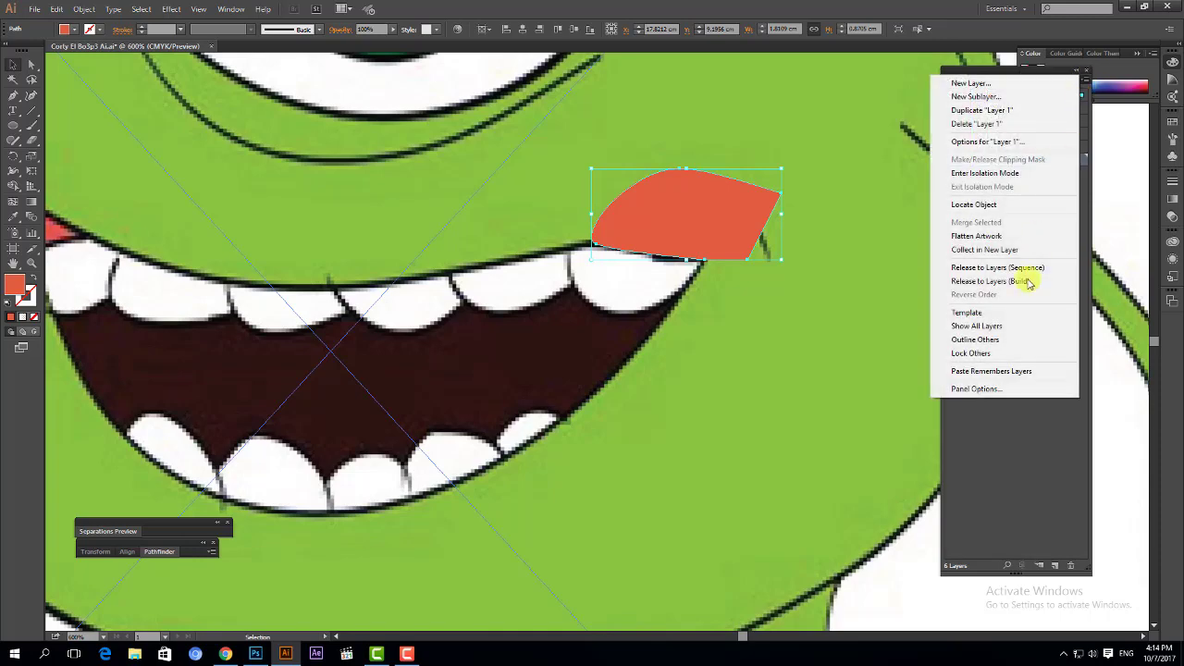
click(1008, 316)
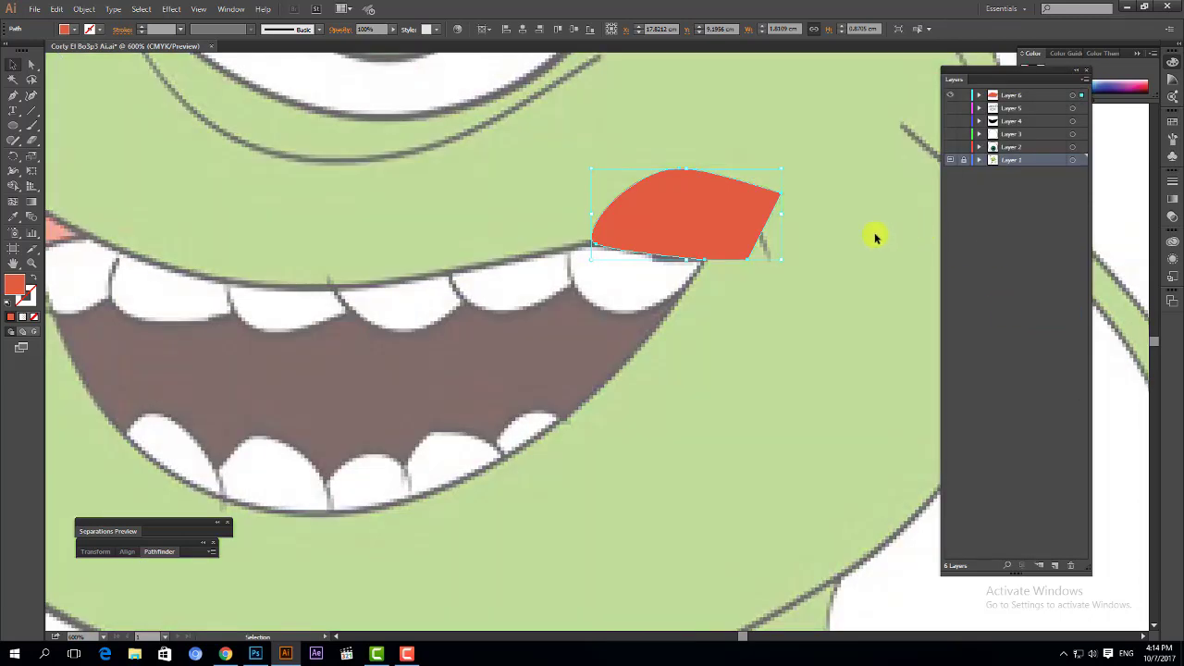
click(690, 217)
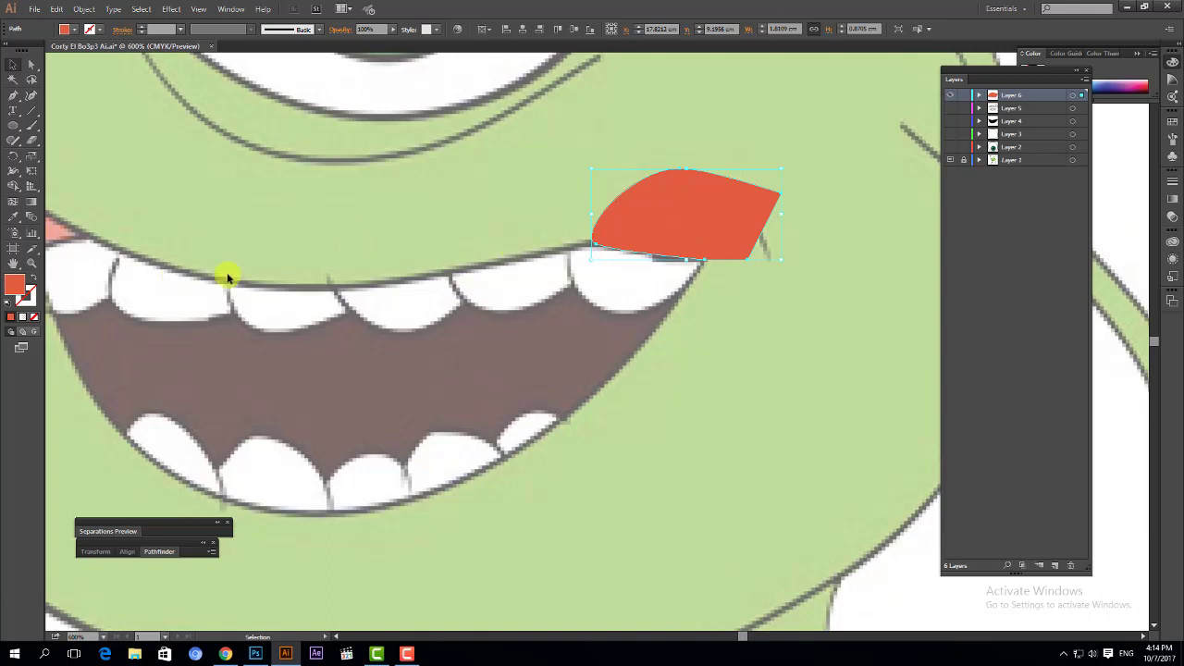
drag(641, 239, 768, 172)
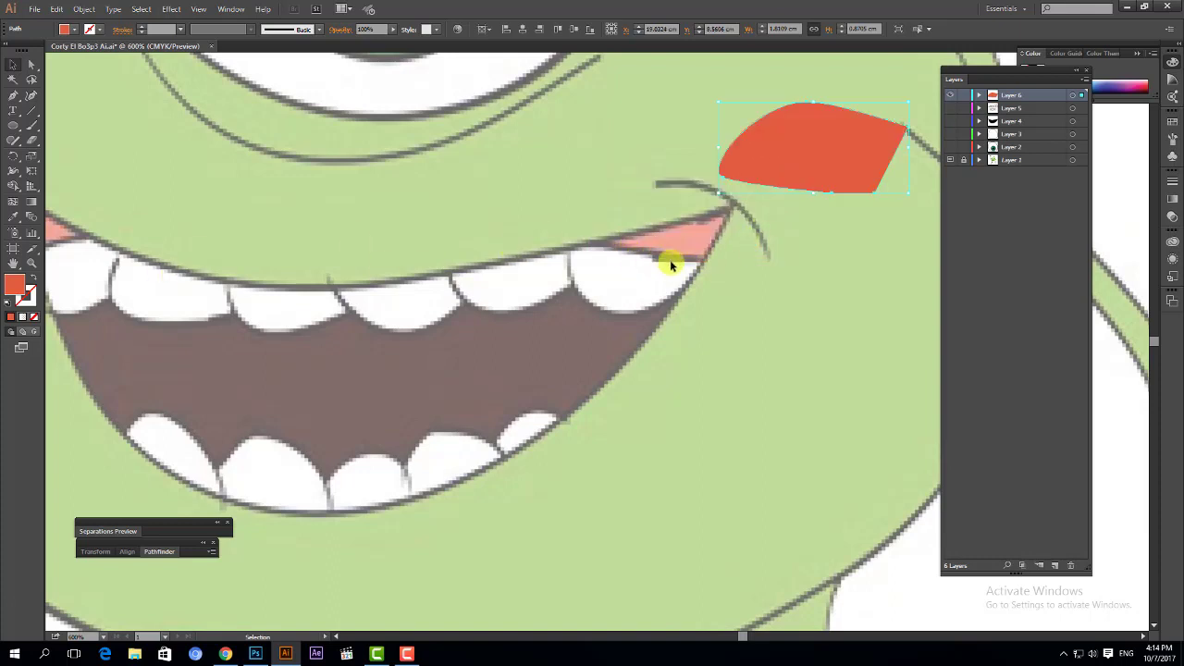
key(ctrl+z)
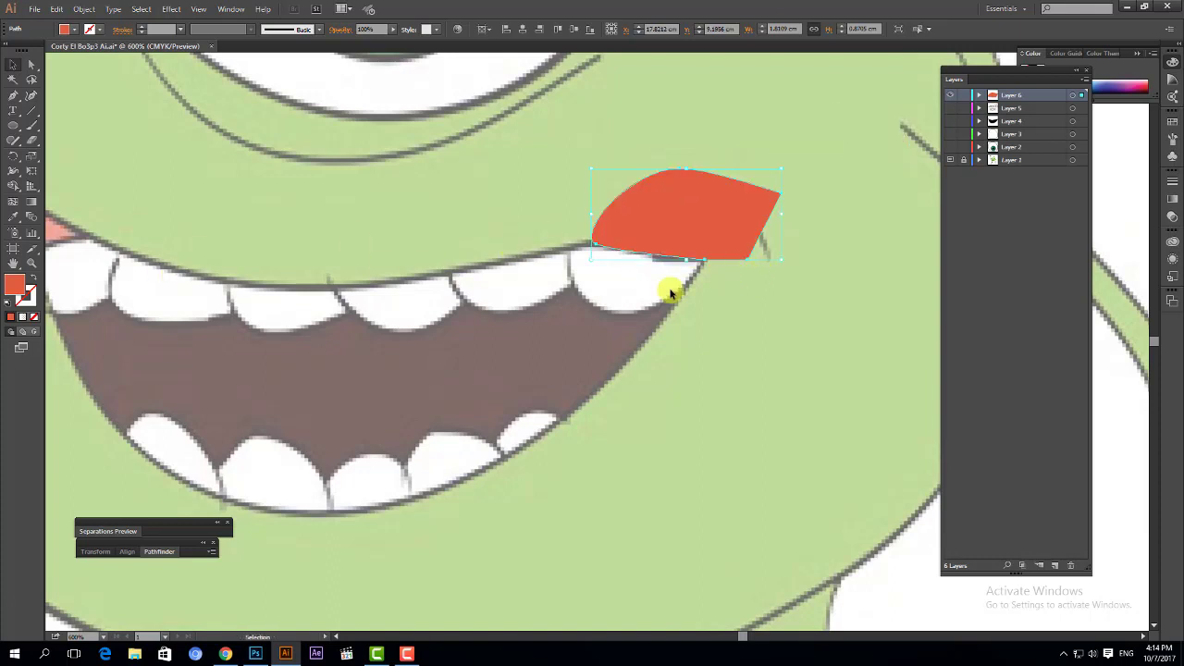
double_click(22, 295)
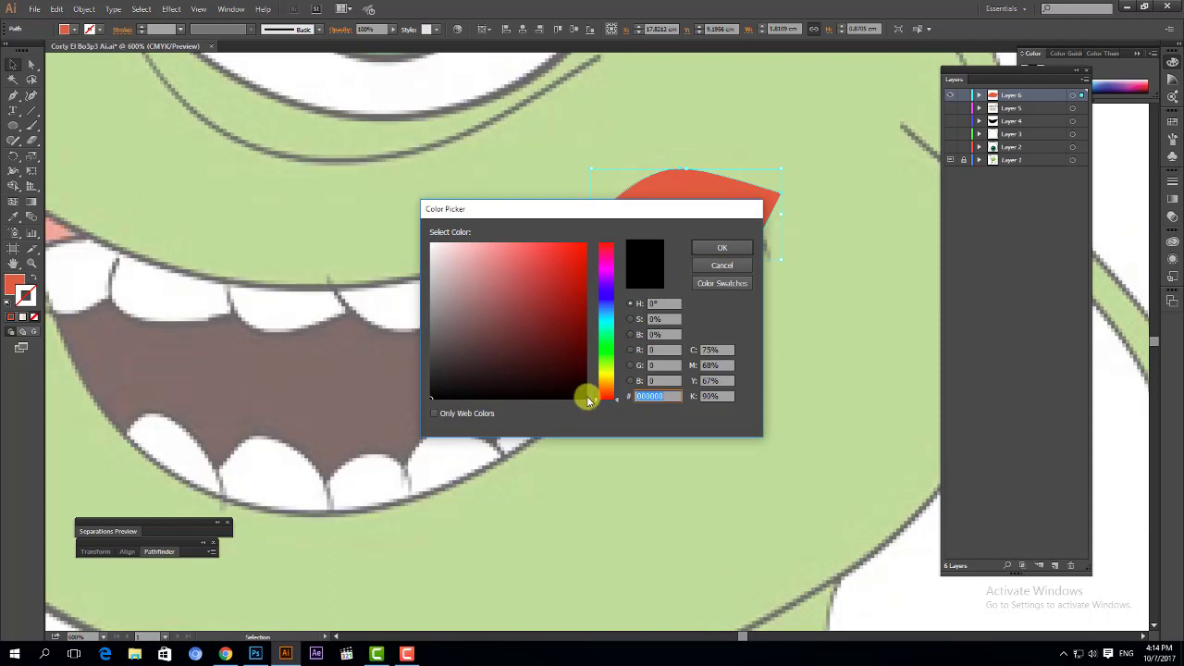
click(586, 396)
click(735, 262)
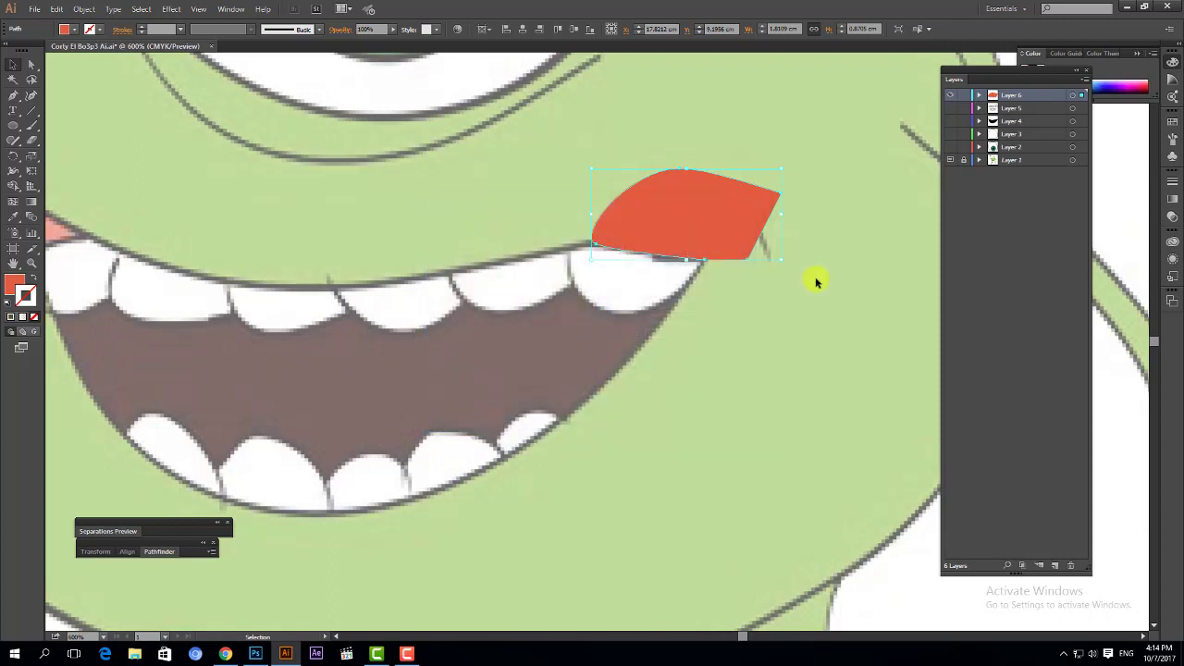
- Set the red gum shape's stroke colour to near-black 050000, and deselect the shape
click(815, 280)
click(695, 239)
double_click(26, 296)
click(584, 396)
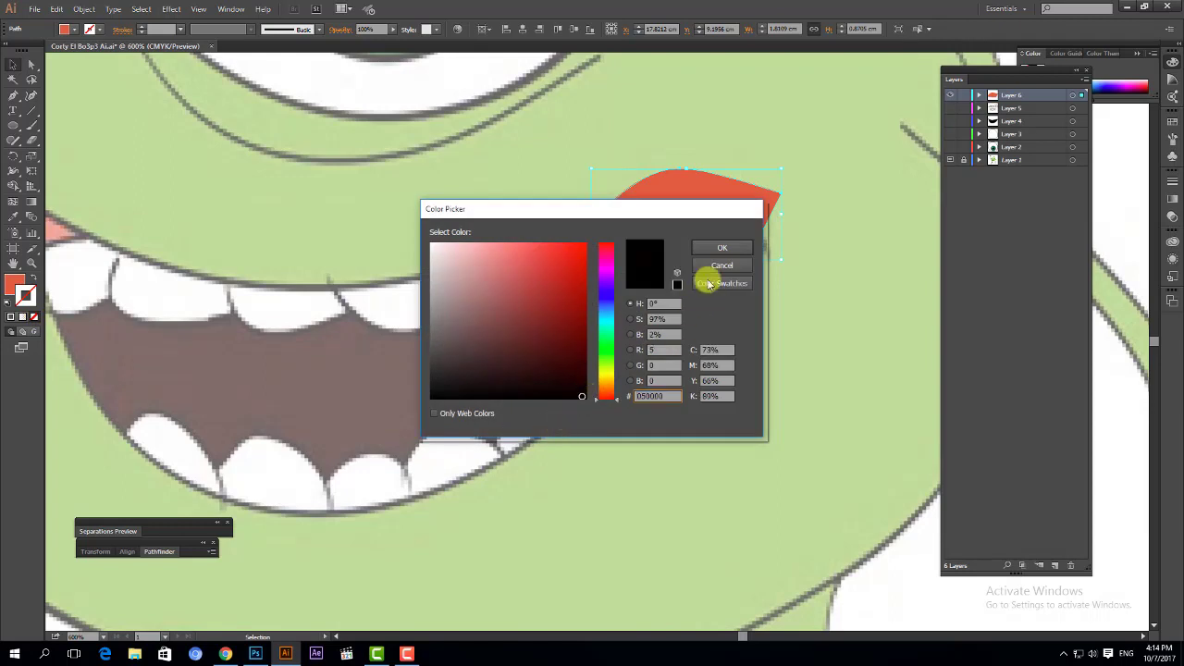
click(722, 248)
click(805, 330)
mouse_move(770, 332)
mouse_down()
mouse_move(804, 364)
mouse_move(908, 366)
mouse_up()
scroll(615, 317, left, 2)
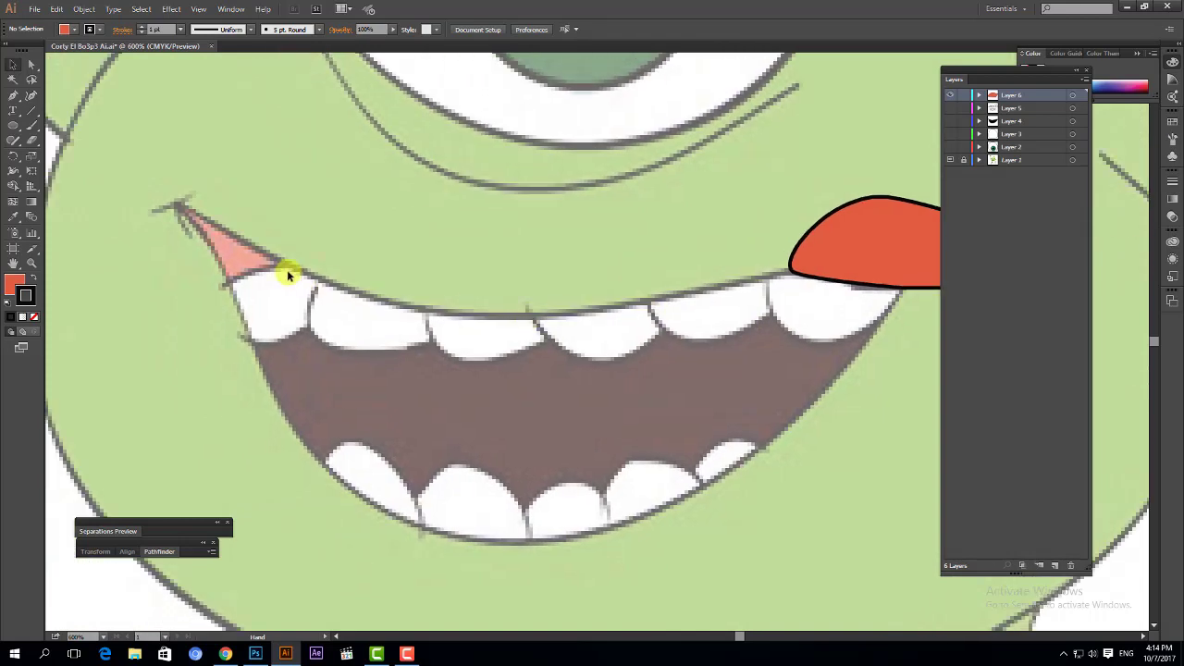
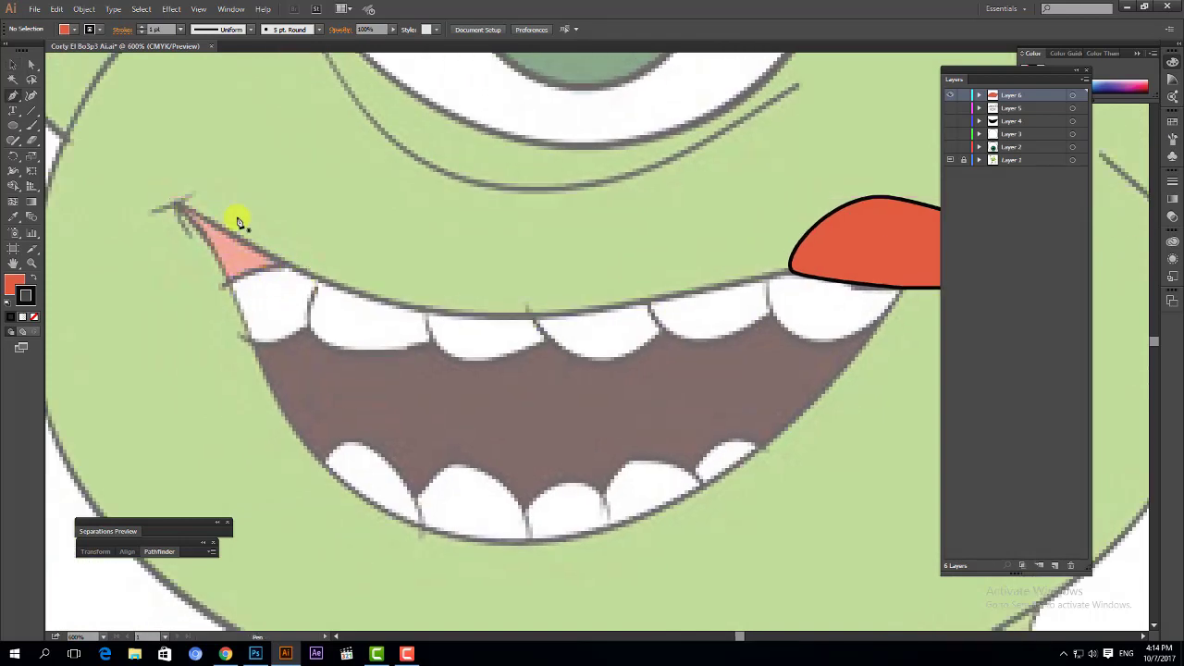
- Draw a red ellipse about 1.42 × 1.10 cm on Layer 6 and position it over the sketch's left gum corner
click(13, 124)
drag(180, 191, 317, 303)
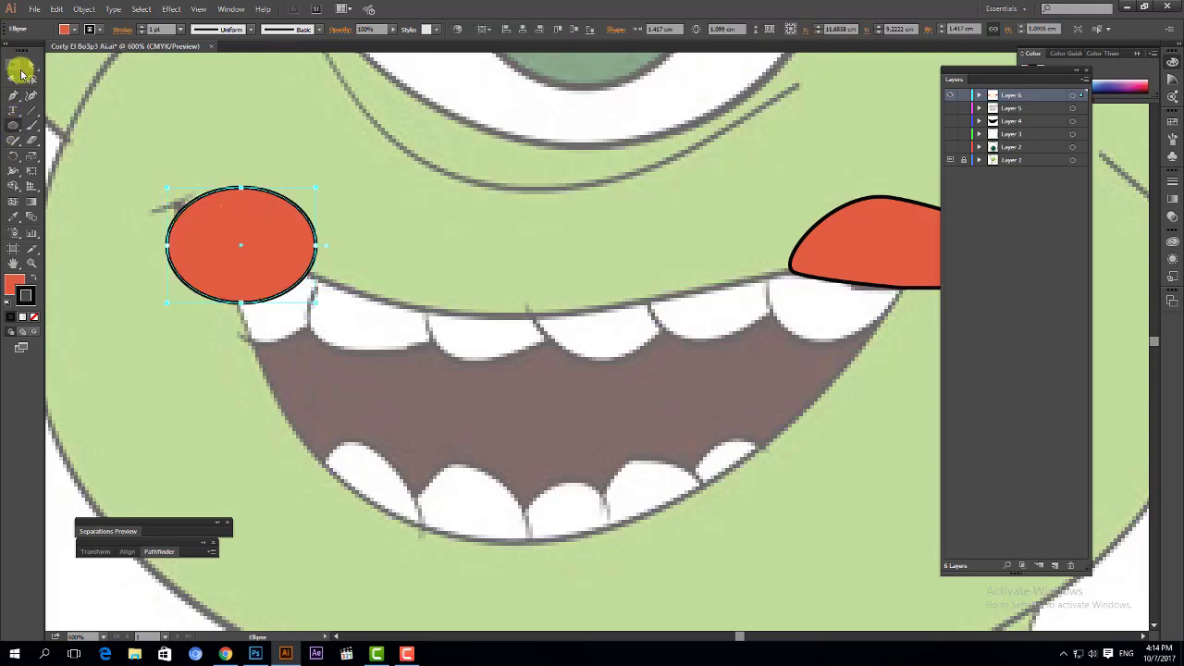
click(21, 69)
drag(253, 216, 243, 212)
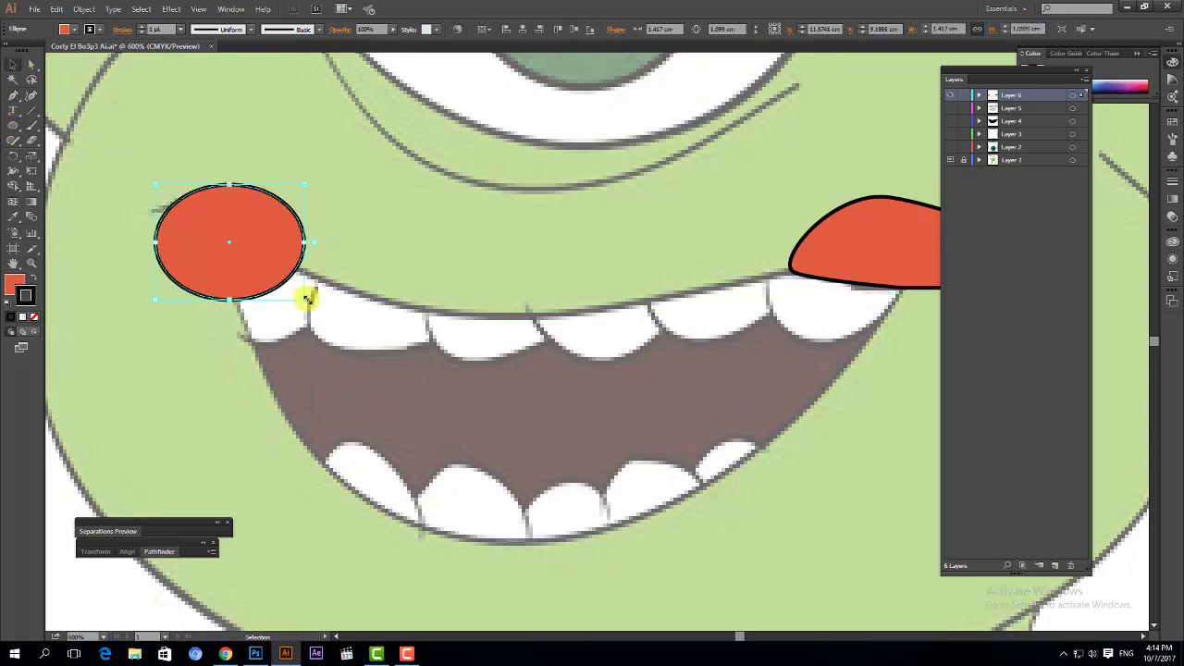
- Apply Width Profile 1 to the outlines of both red gum shapes
shift+click(807, 251)
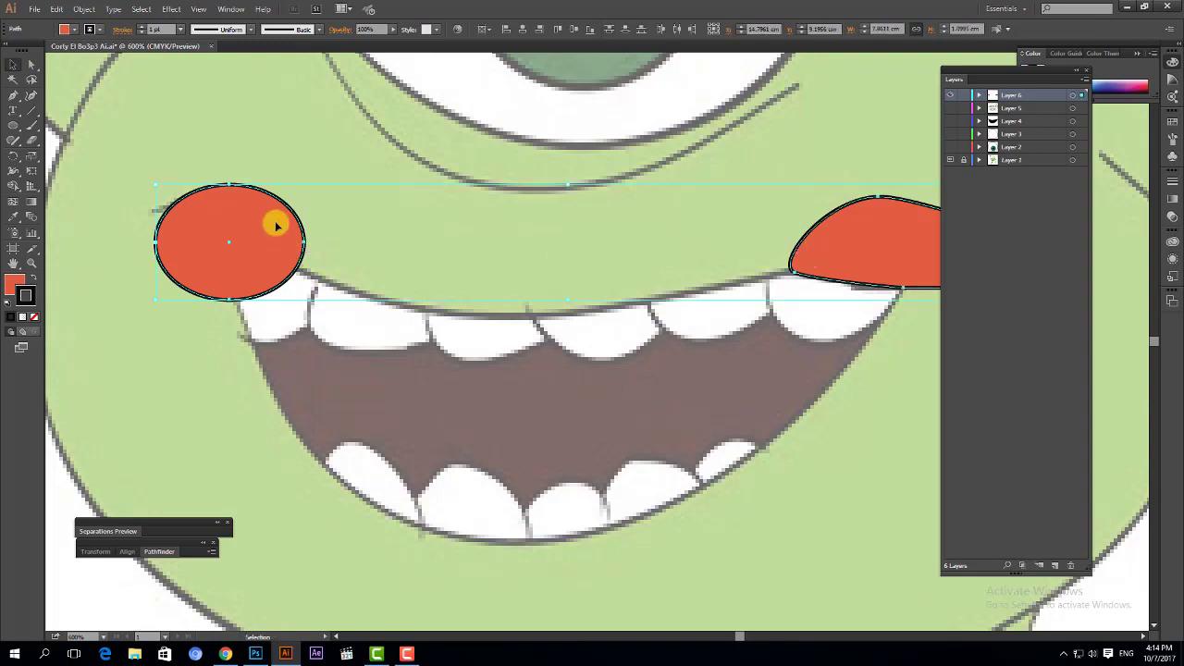
click(250, 29)
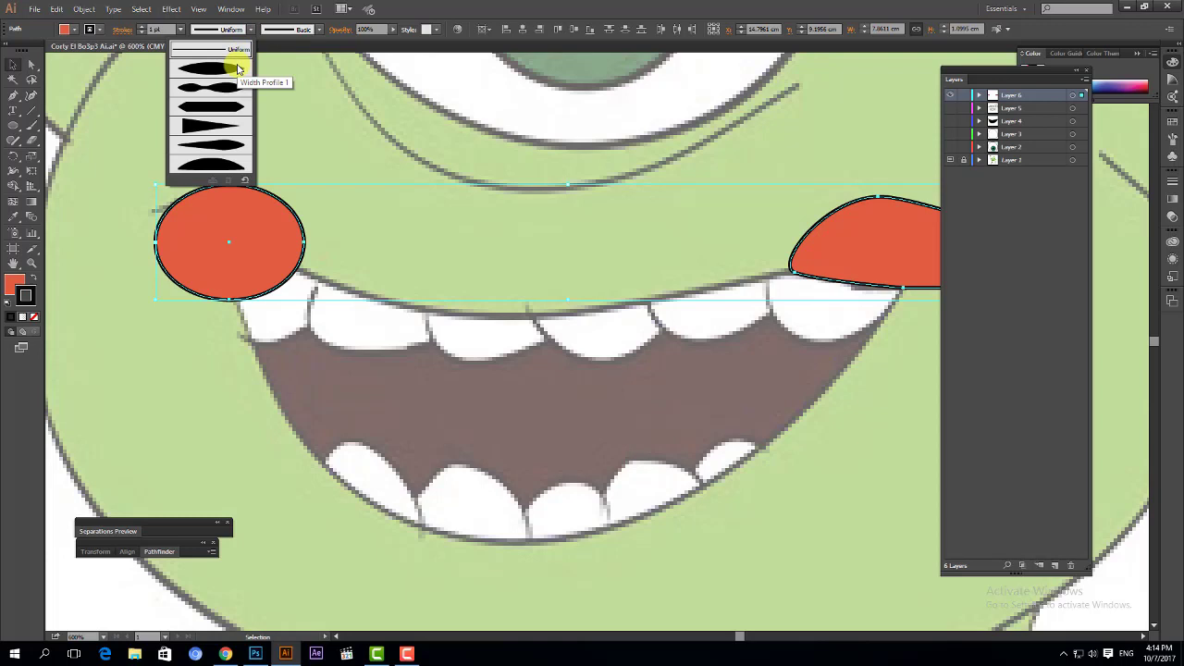
click(238, 69)
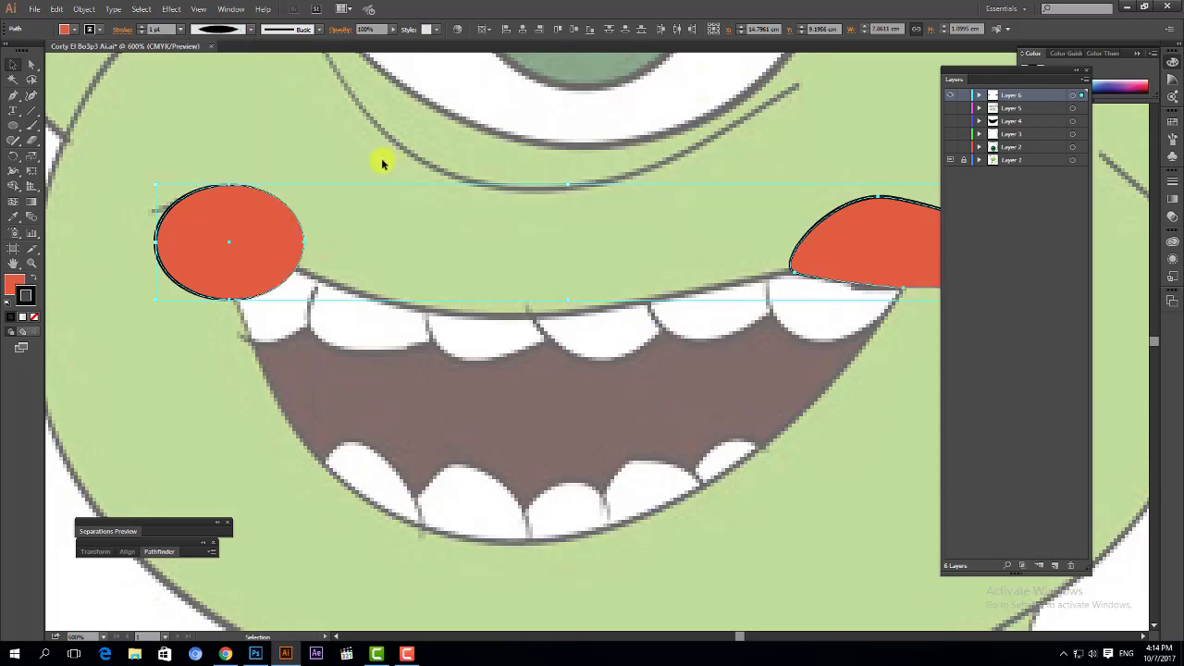
- Set the stroke weight of both gum shapes to 0.5 pt and deselect them
click(223, 162)
click(234, 241)
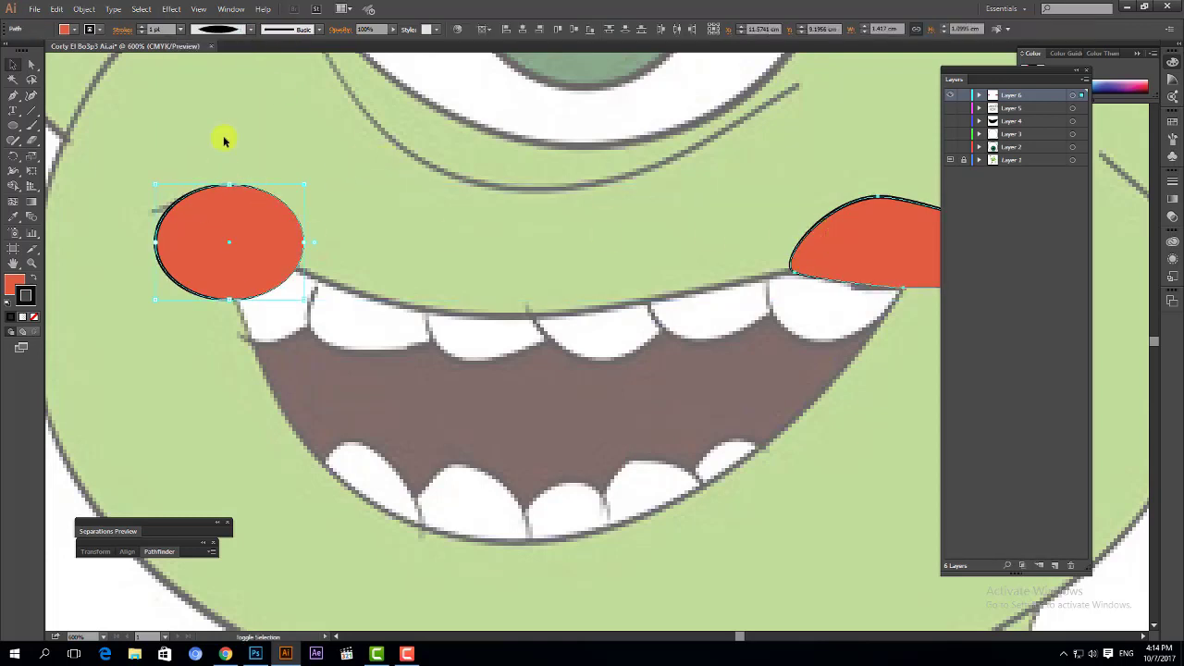
key(ctrl+a)
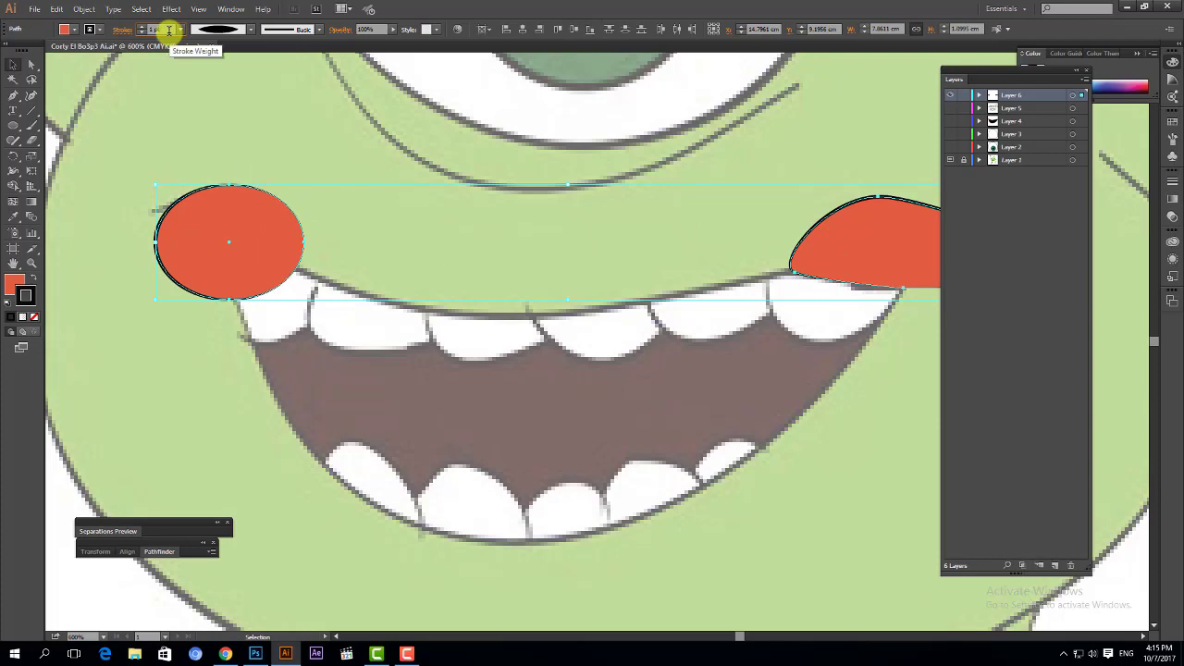
click(169, 30)
key(Return)
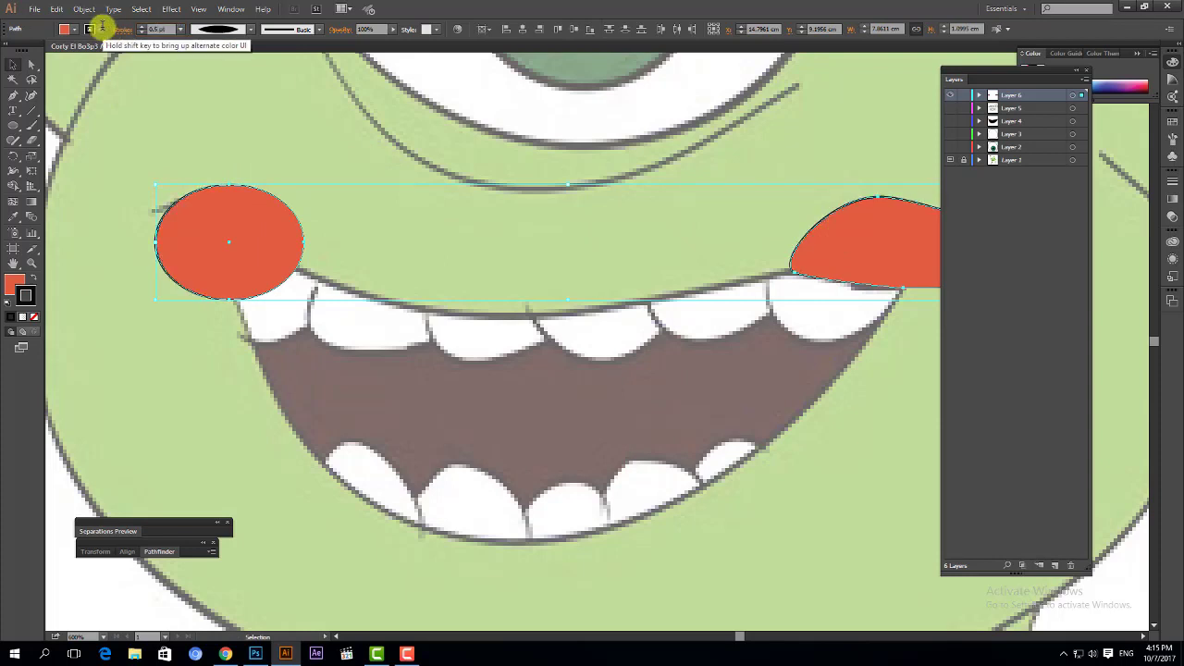
click(375, 204)
drag(395, 215, 297, 205)
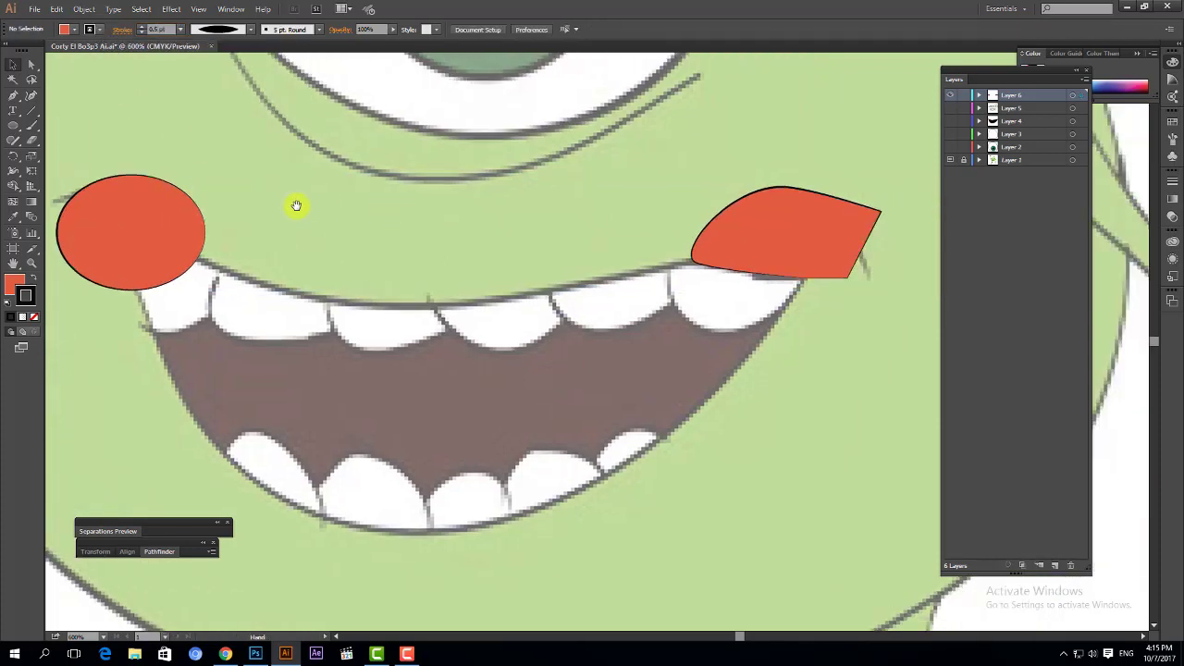
- Compare the teeth on Layer 5 and the gums on Layer 6 with the sketch by toggling both layers' visibility
click(950, 109)
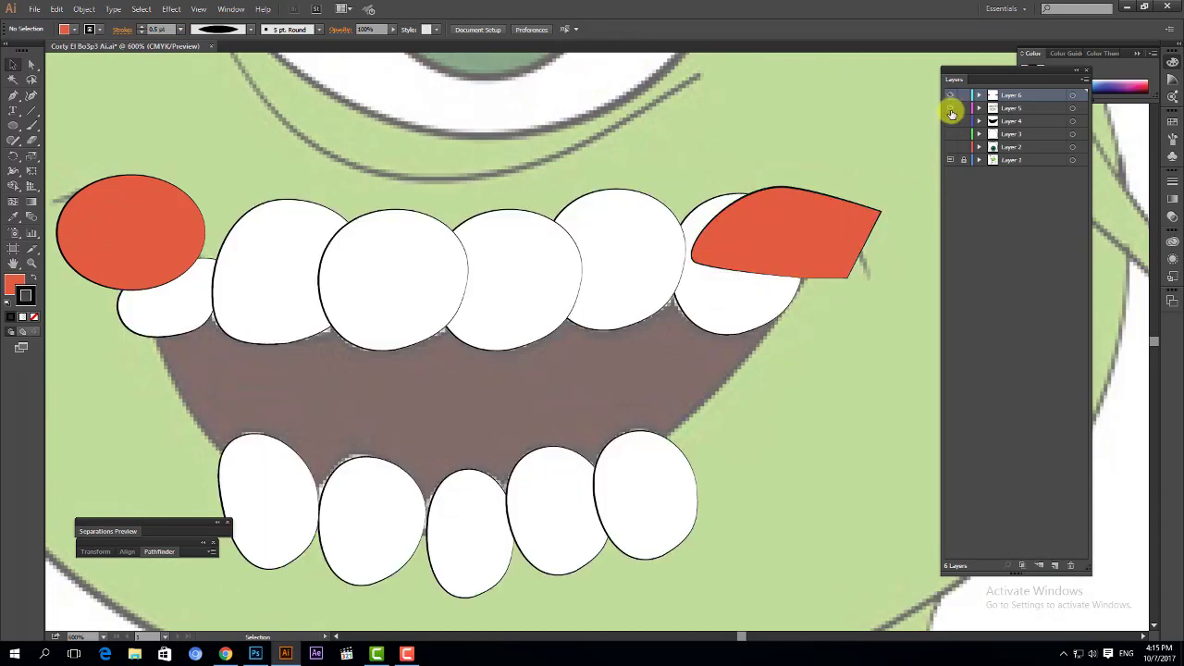
key(ctrl+minus)
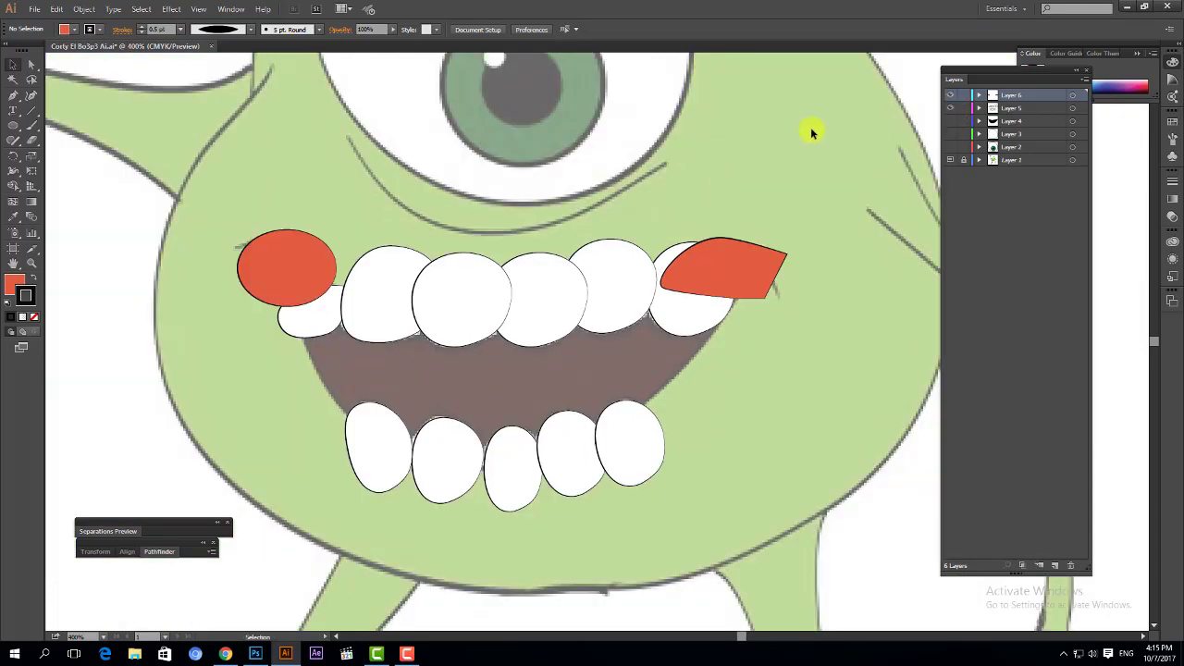
click(950, 106)
click(950, 96)
click(950, 108)
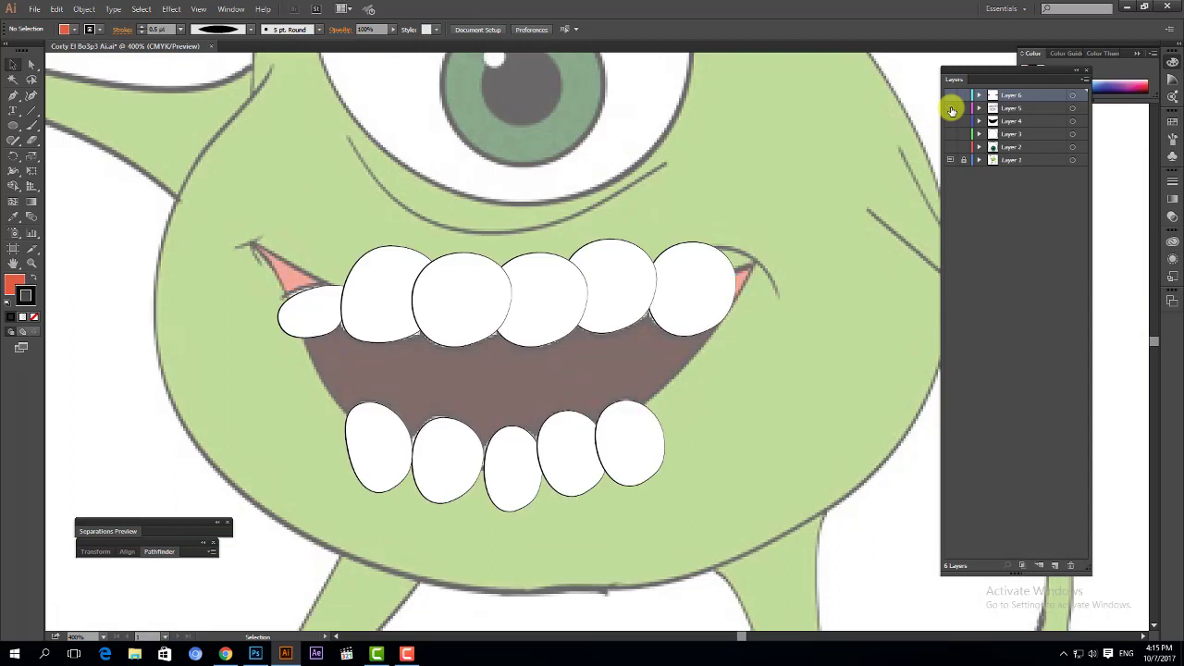
click(950, 108)
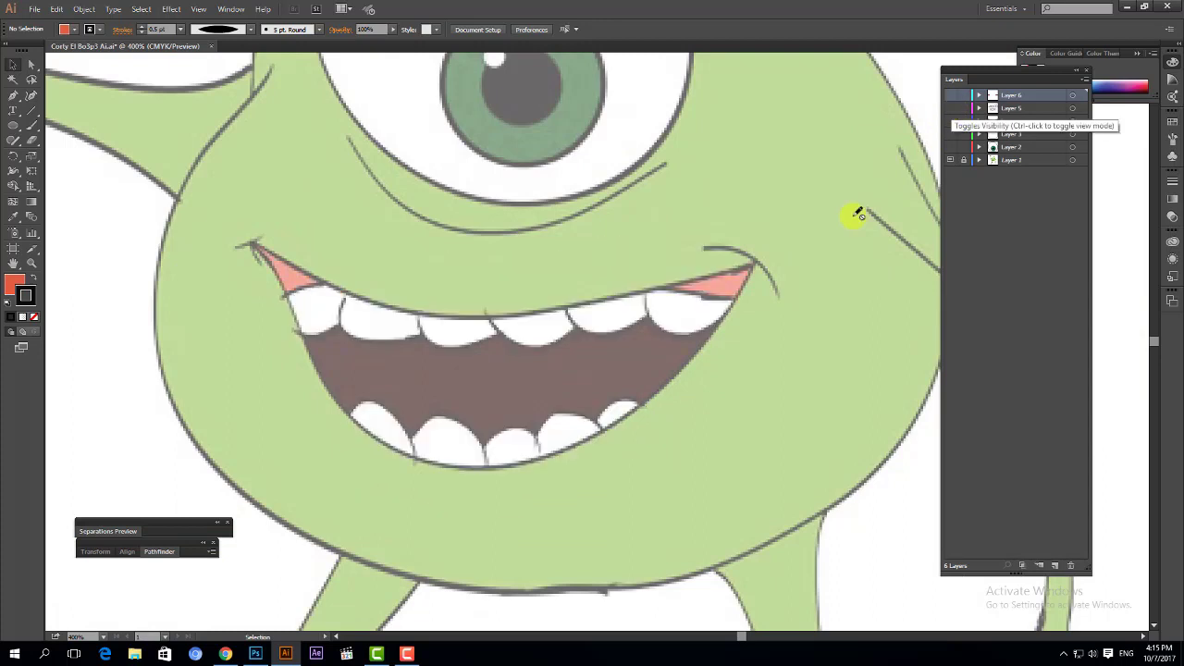
click(950, 108)
click(951, 96)
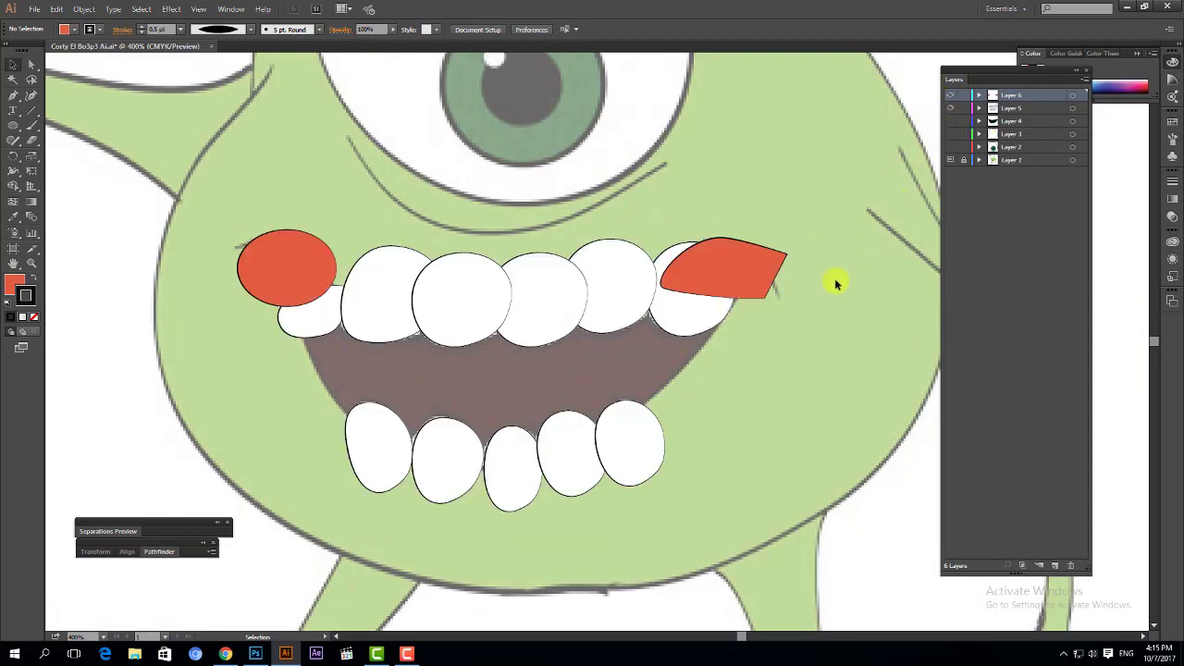
- Hide the teeth on Layer 5 and show the black mouth on Layer 4 beneath the Layer 6 gum shapes
click(716, 288)
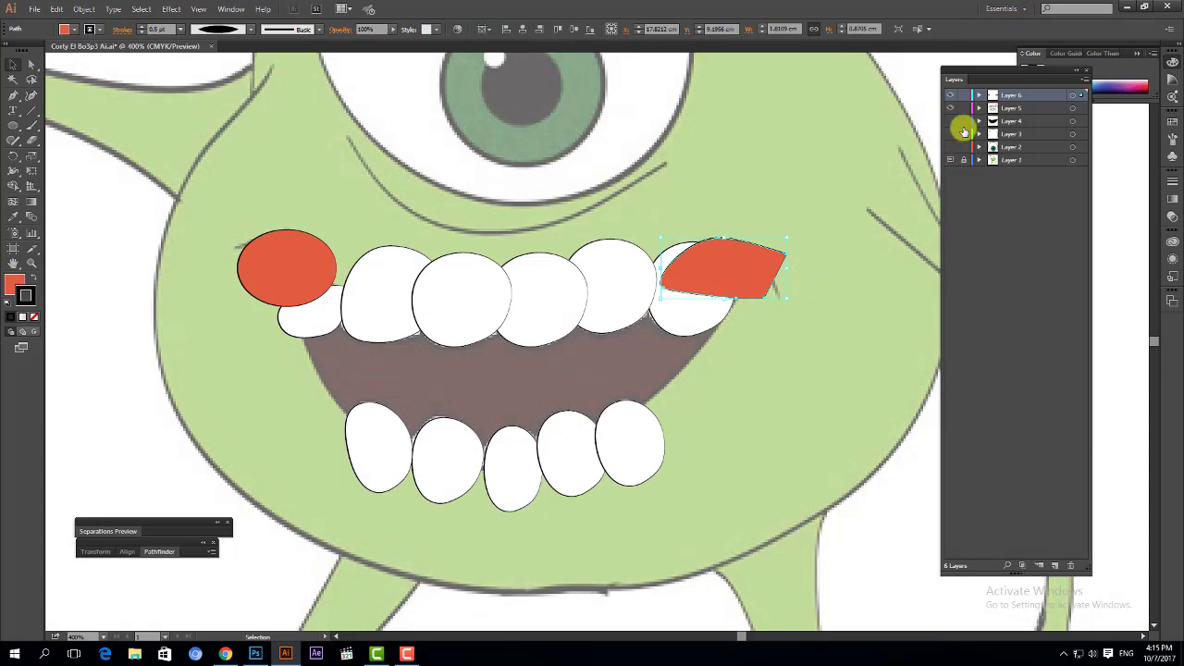
drag(951, 110, 951, 121)
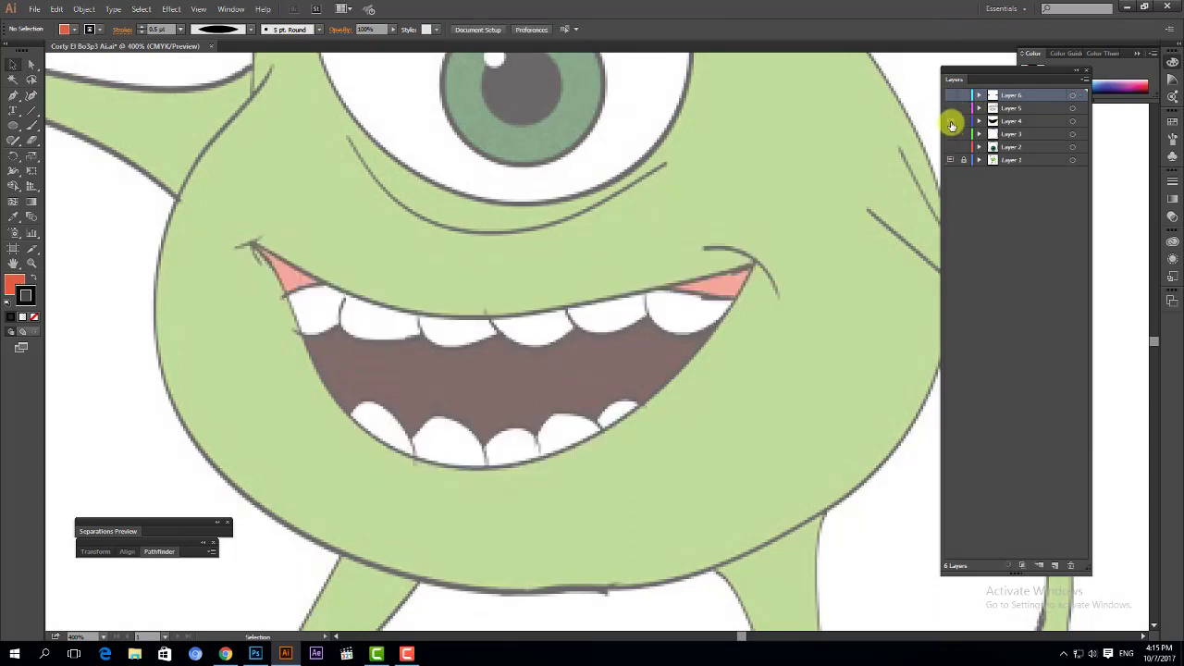
click(951, 121)
click(948, 94)
click(748, 277)
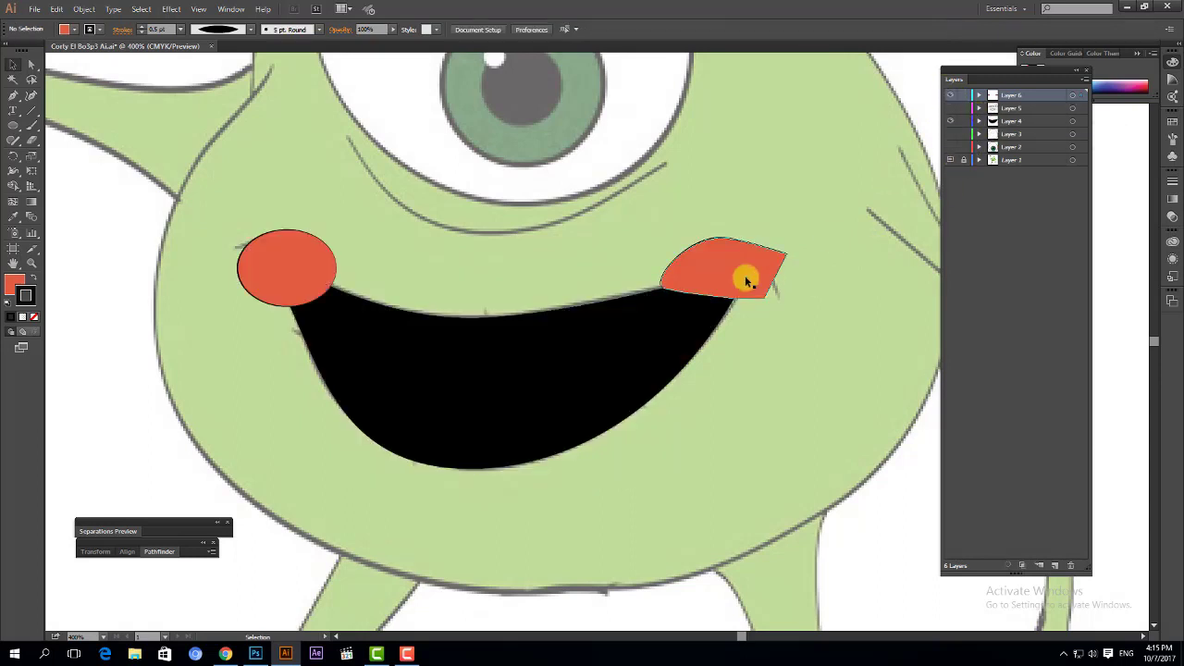
- Reshape the right gum's lower edge by raising its left anchor and converting the lower anchor into a smooth curve
click(31, 64)
drag(661, 293, 654, 275)
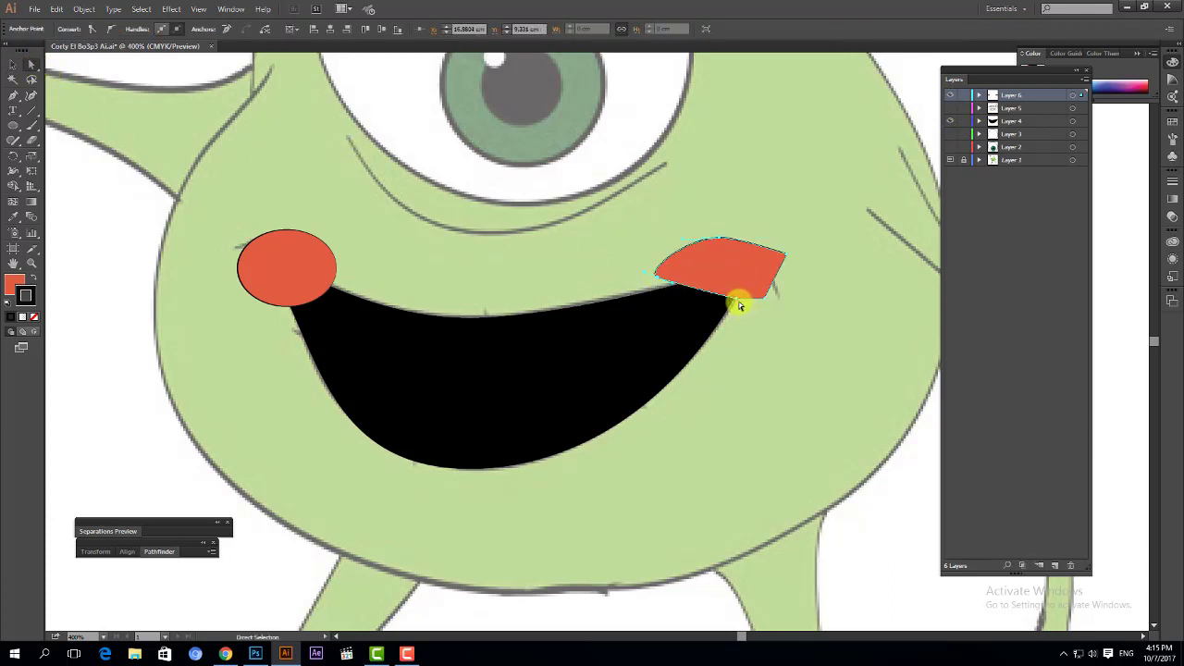
drag(717, 303, 740, 299)
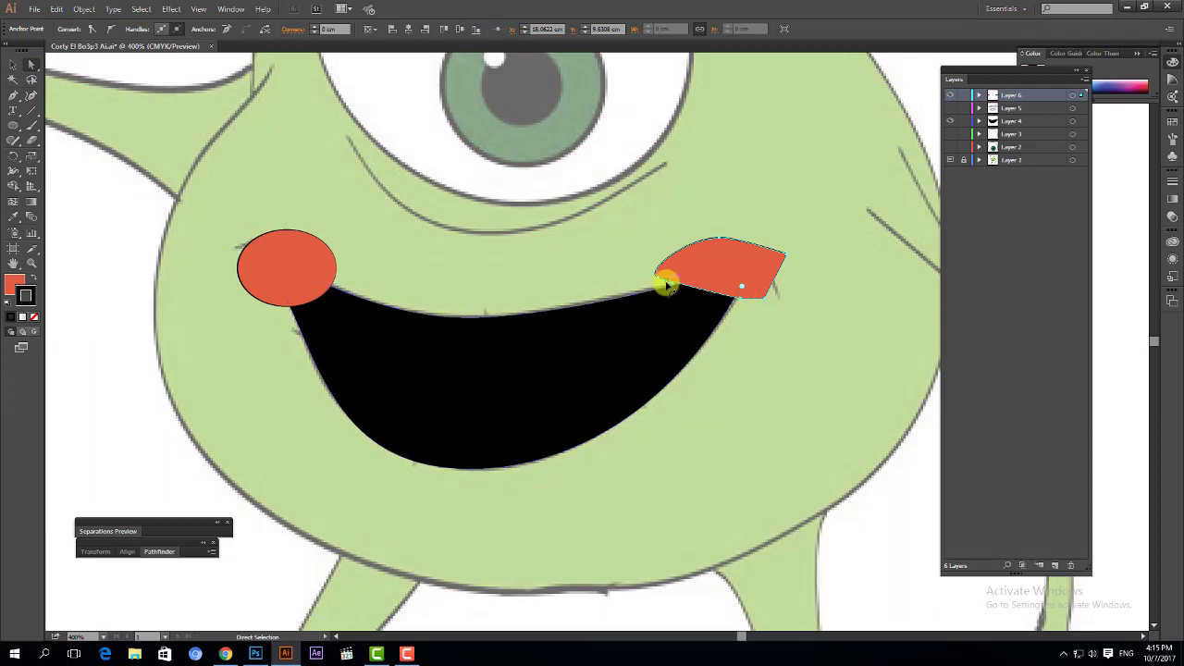
click(110, 29)
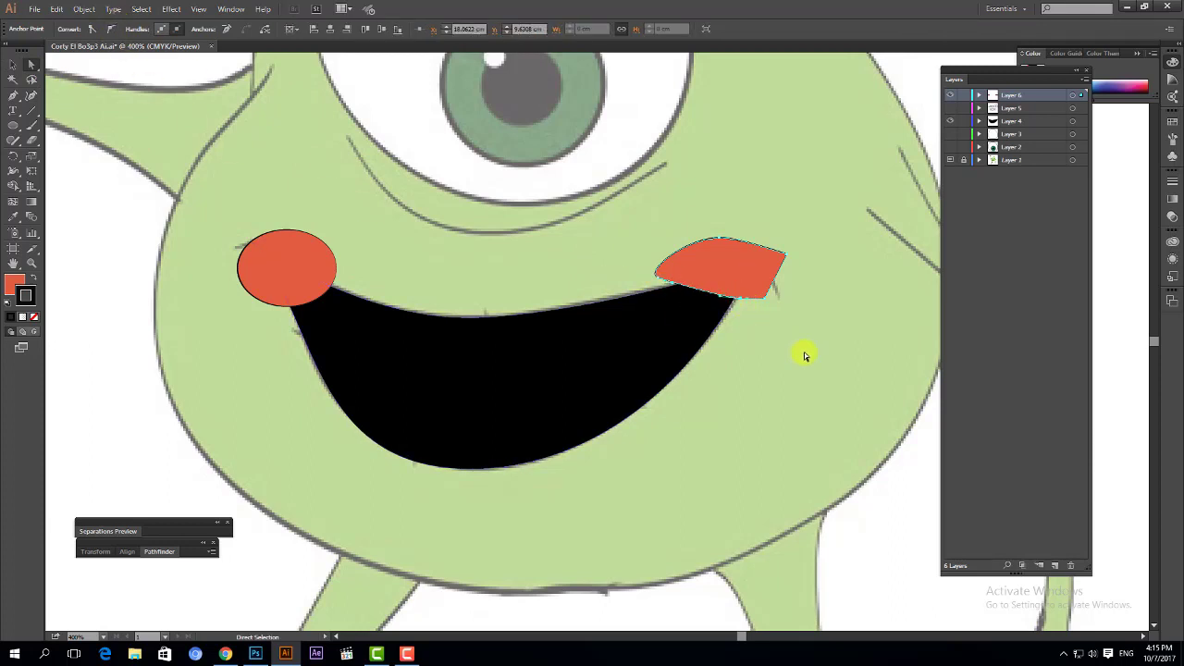
key(ctrl+plus)
key(ctrl+plus)
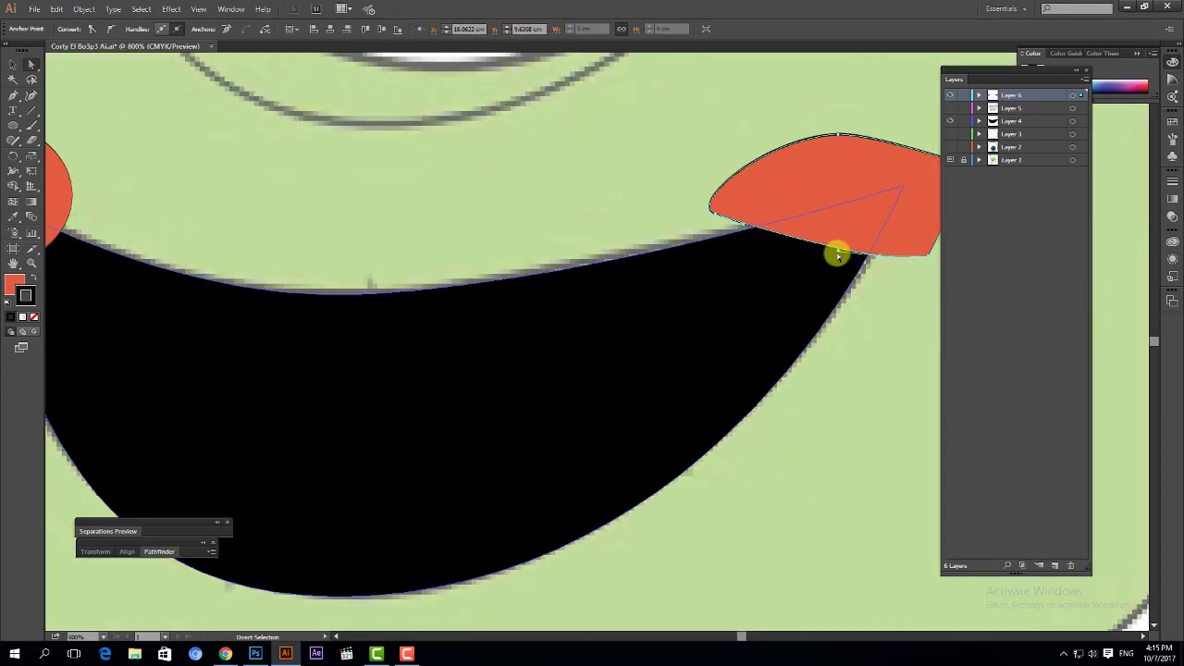
drag(836, 251, 837, 261)
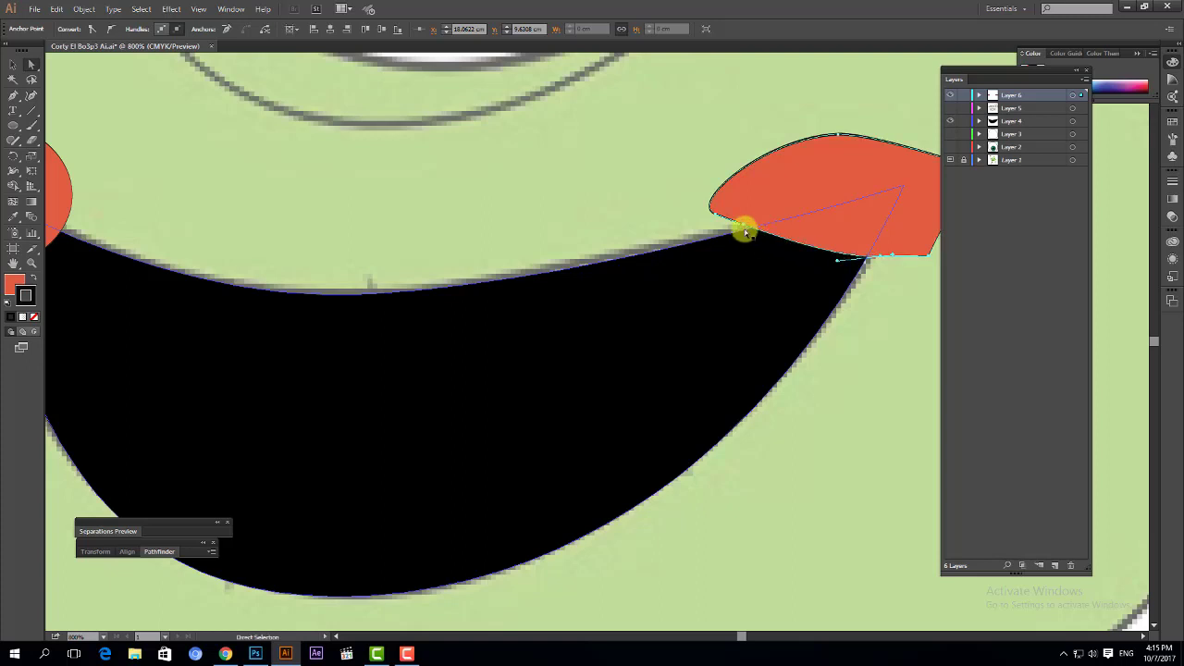
drag(720, 219, 743, 230)
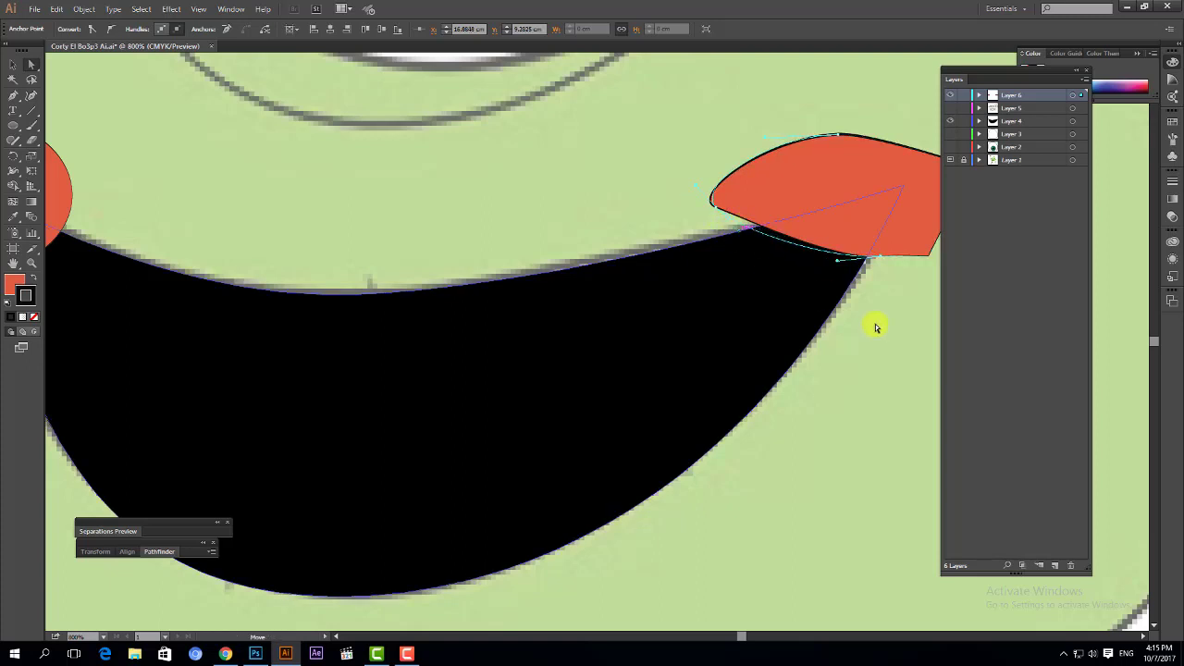
click(879, 329)
- Show the teeth on Layer 5 again and select that layer's mouth outline without fill or stroke
drag(862, 326, 789, 324)
click(949, 108)
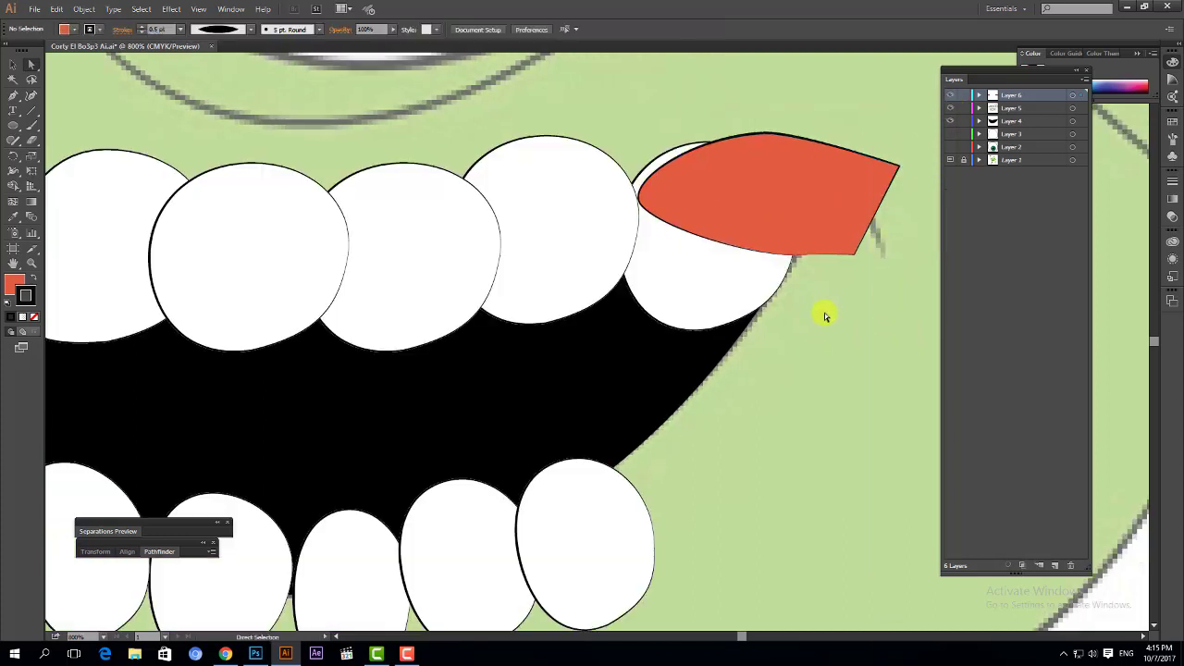
key(ctrl+minus)
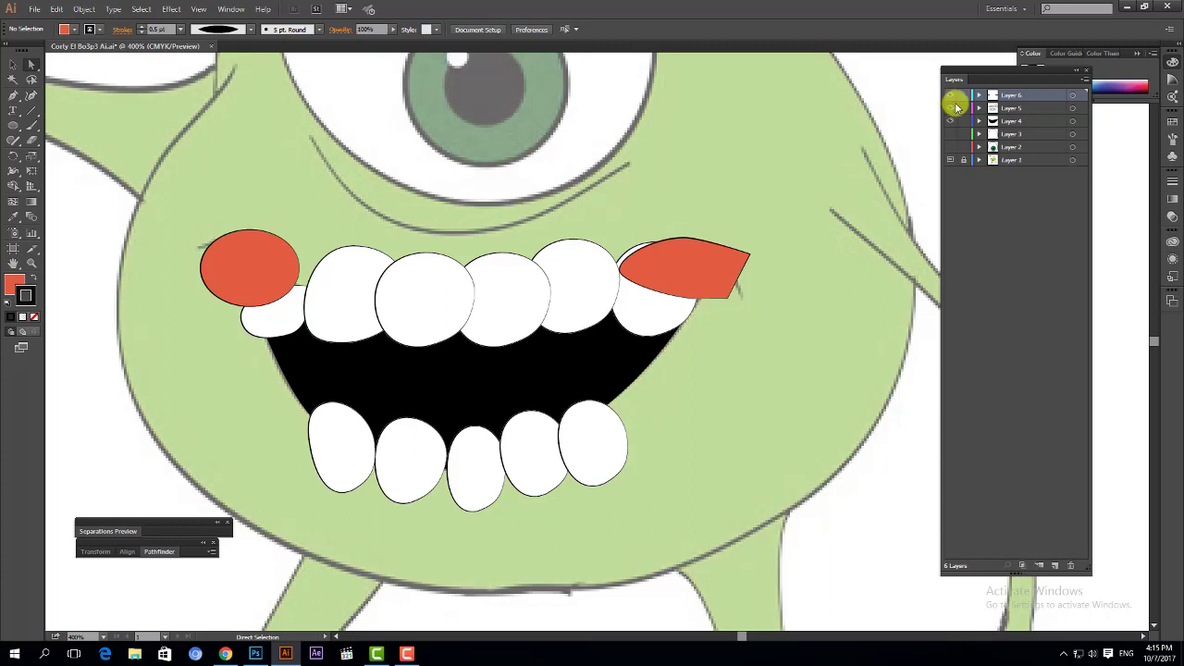
key(ctrl+z)
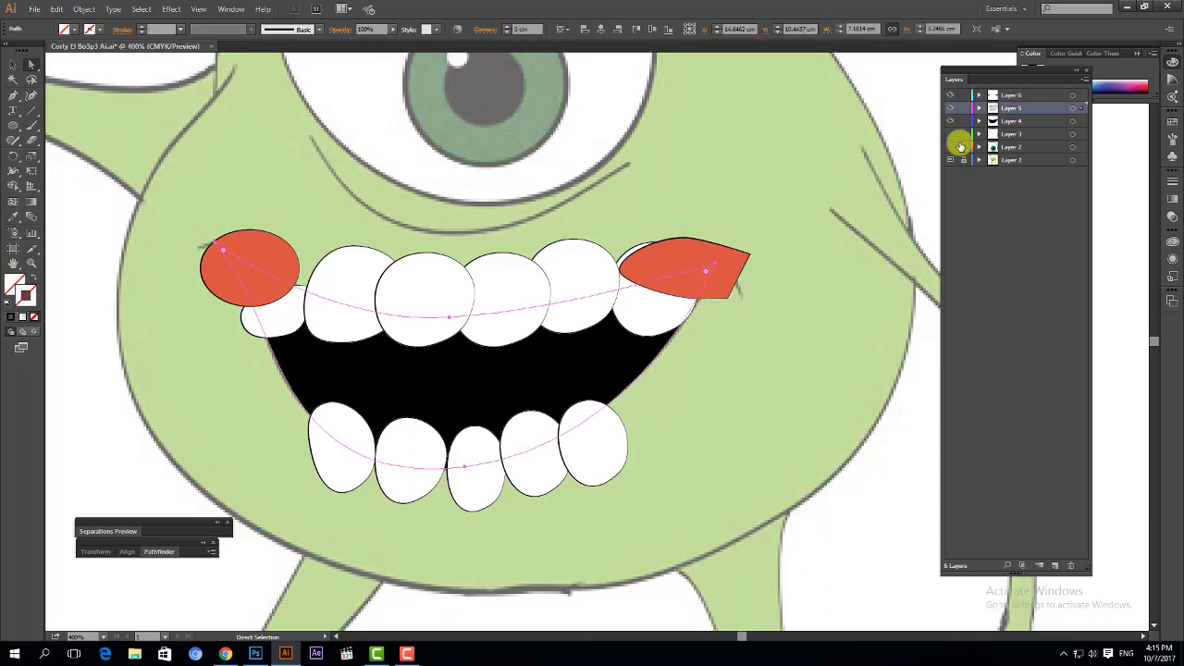
click(13, 64)
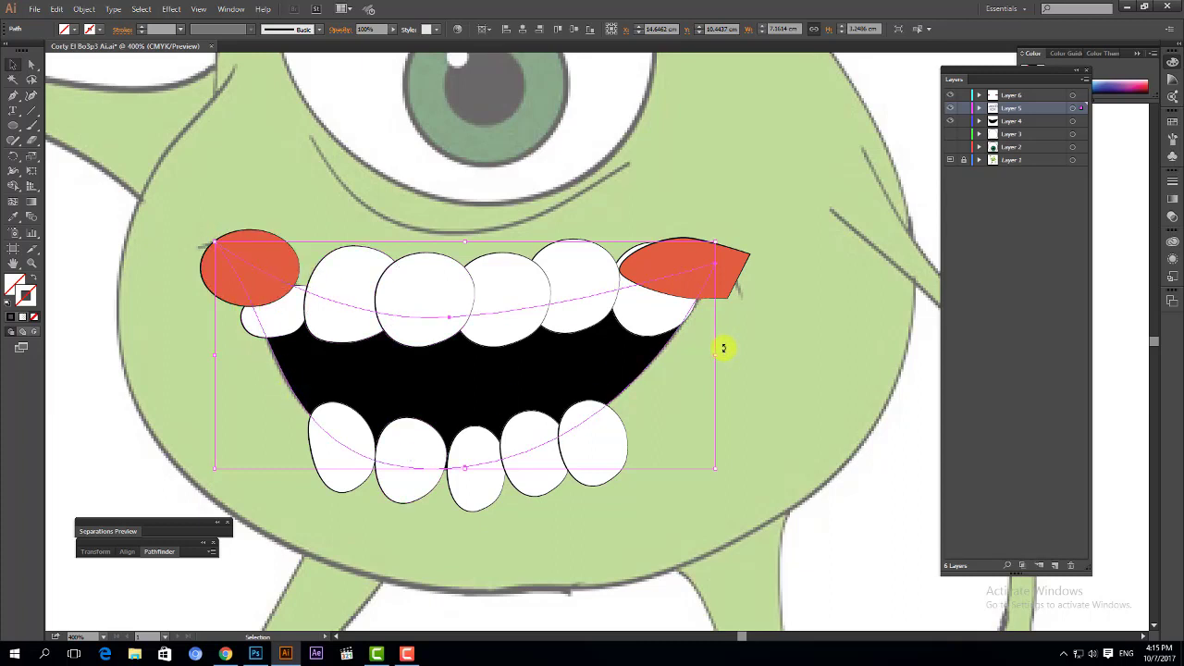
- With Layer 4 hidden, move both gum shapes from Layer 6 into Layer 5 and delete the emptied Layer 6
click(949, 121)
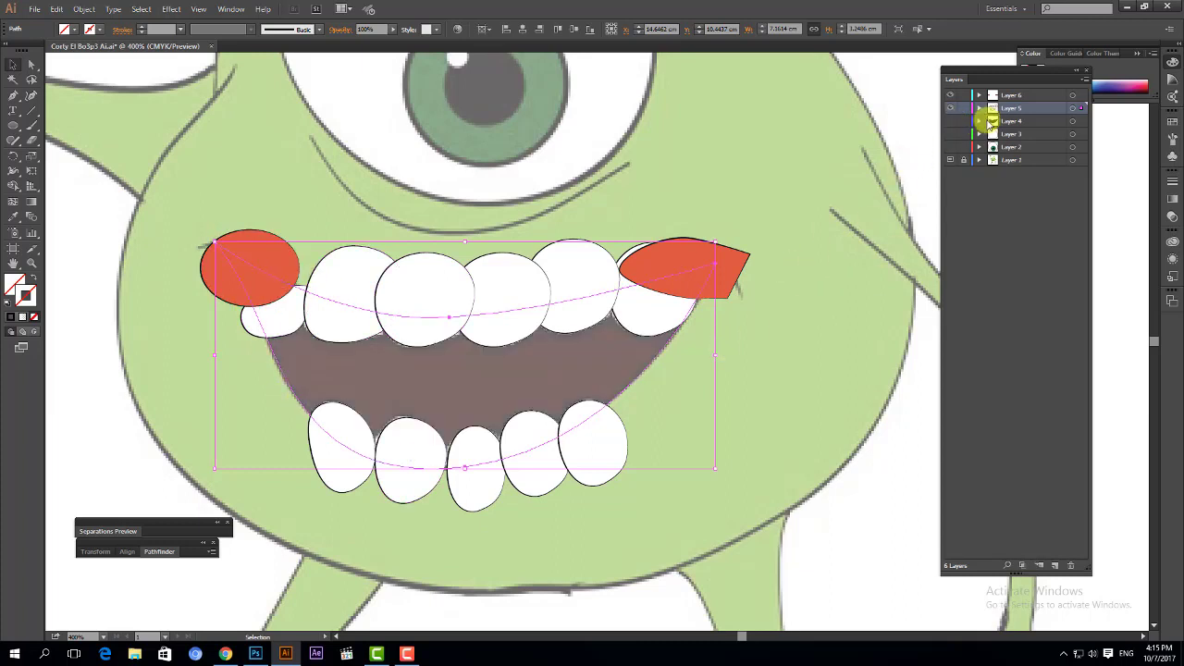
click(1076, 96)
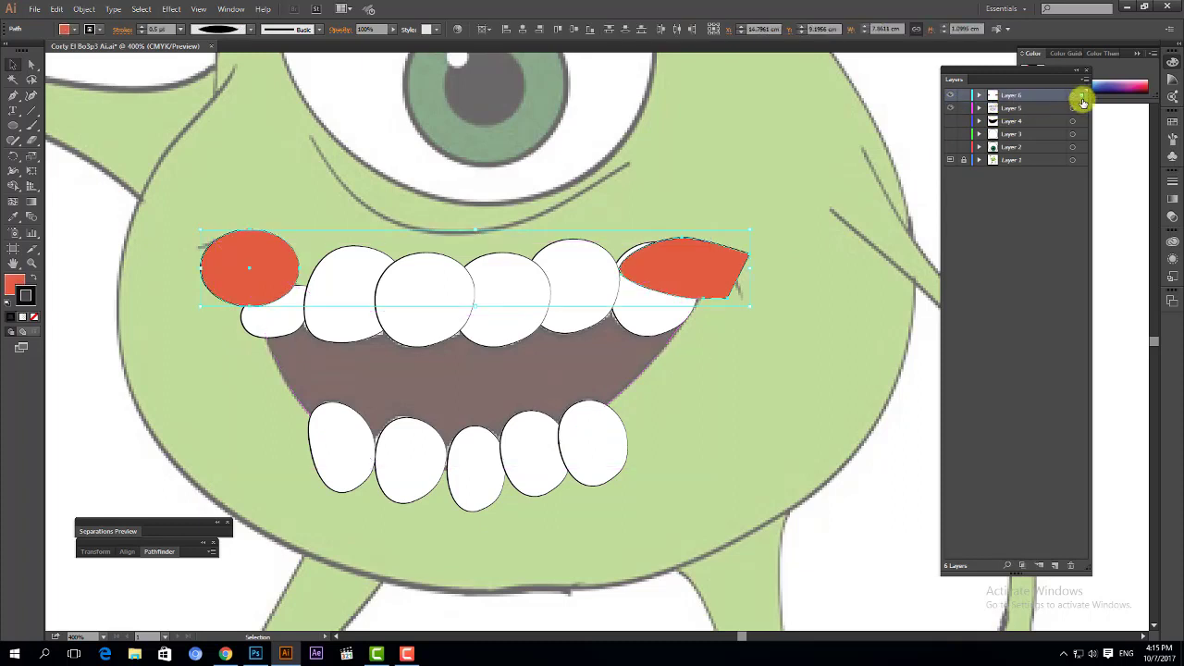
drag(1081, 111, 1070, 568)
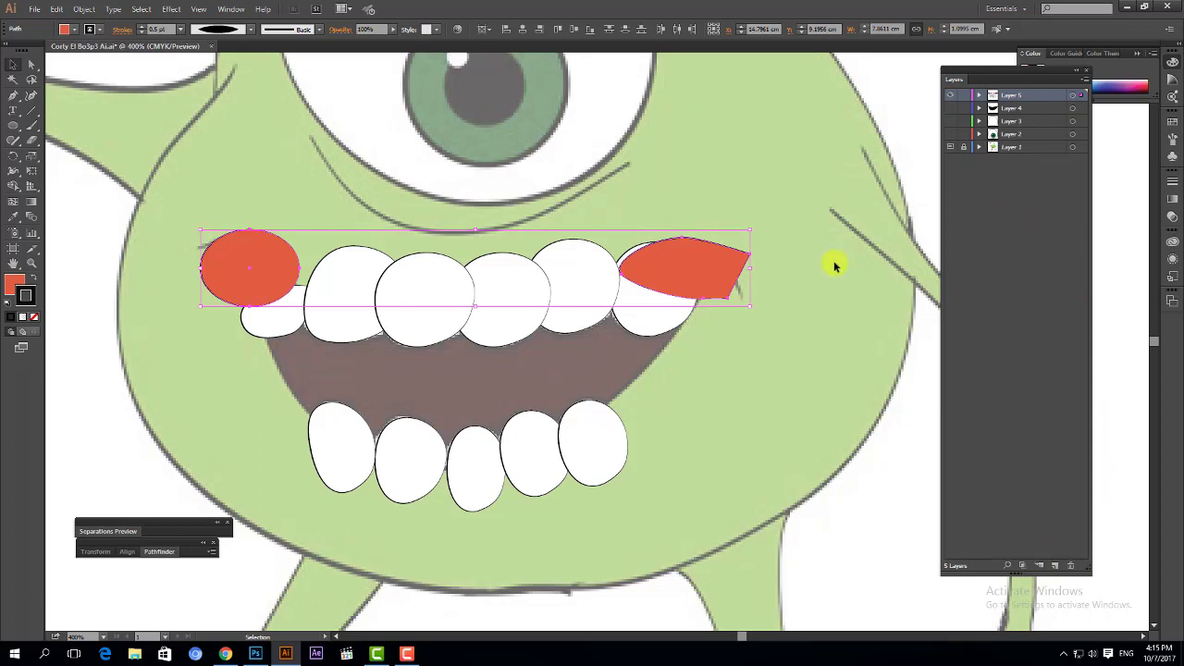
- Bring the unfilled mouth outline on Layer 5 to the front of the teeth and gums, and deselect it
click(671, 338)
drag(671, 339, 745, 373)
key(ctrl+z)
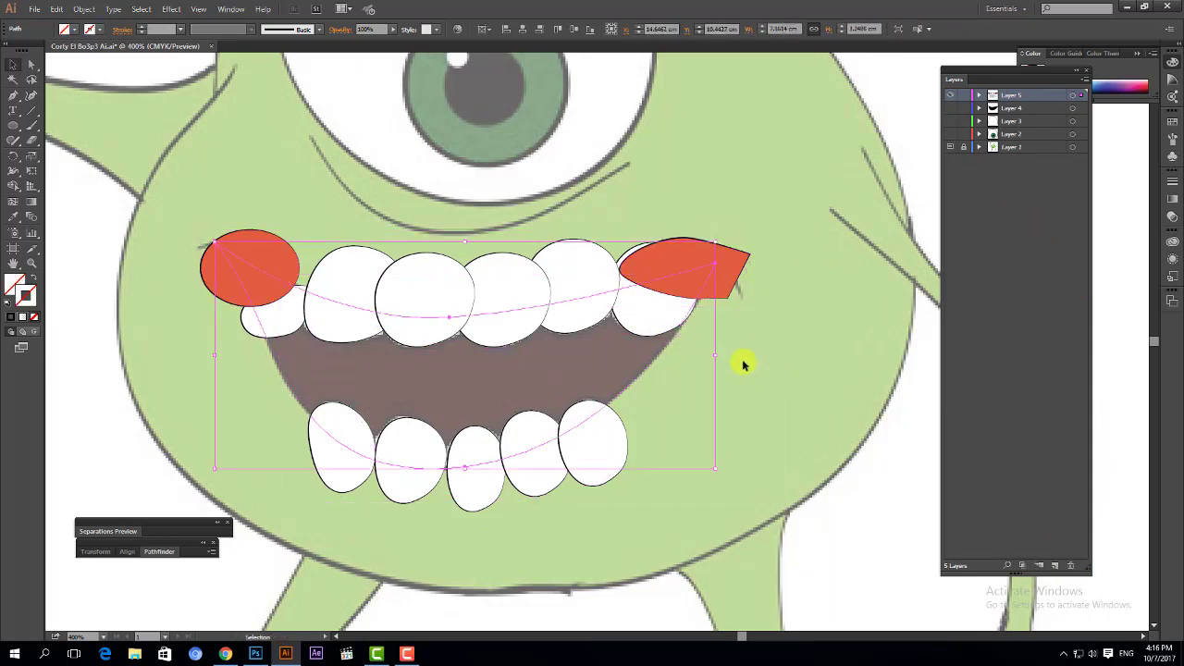
key(ctrl)
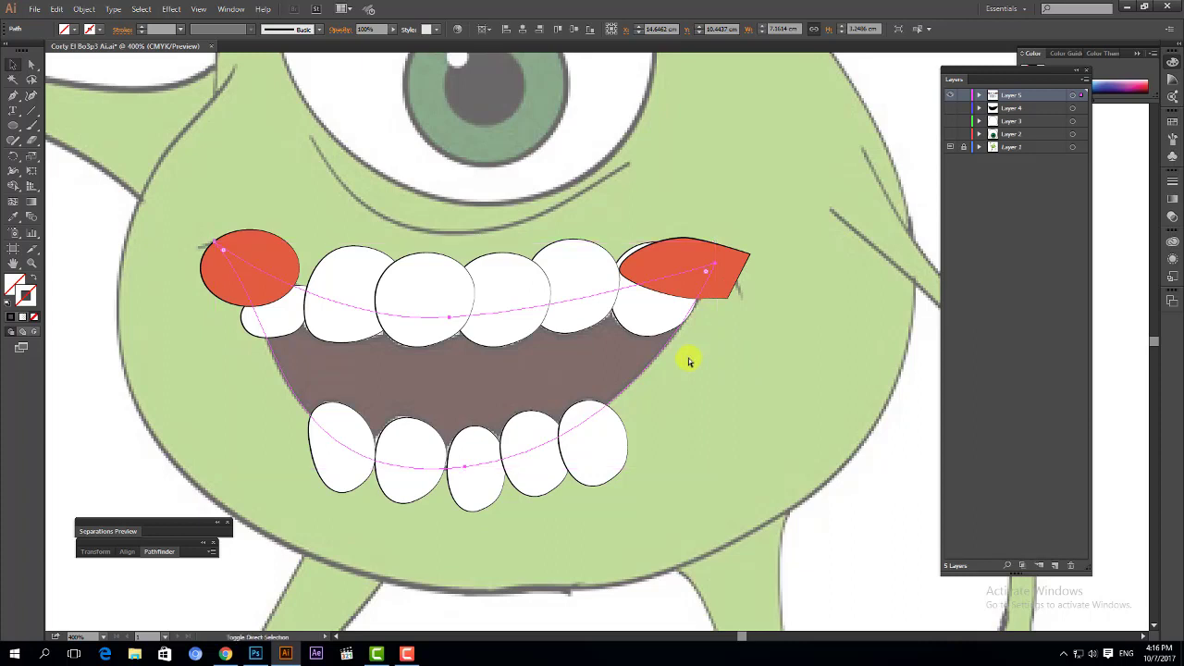
right_click(663, 342)
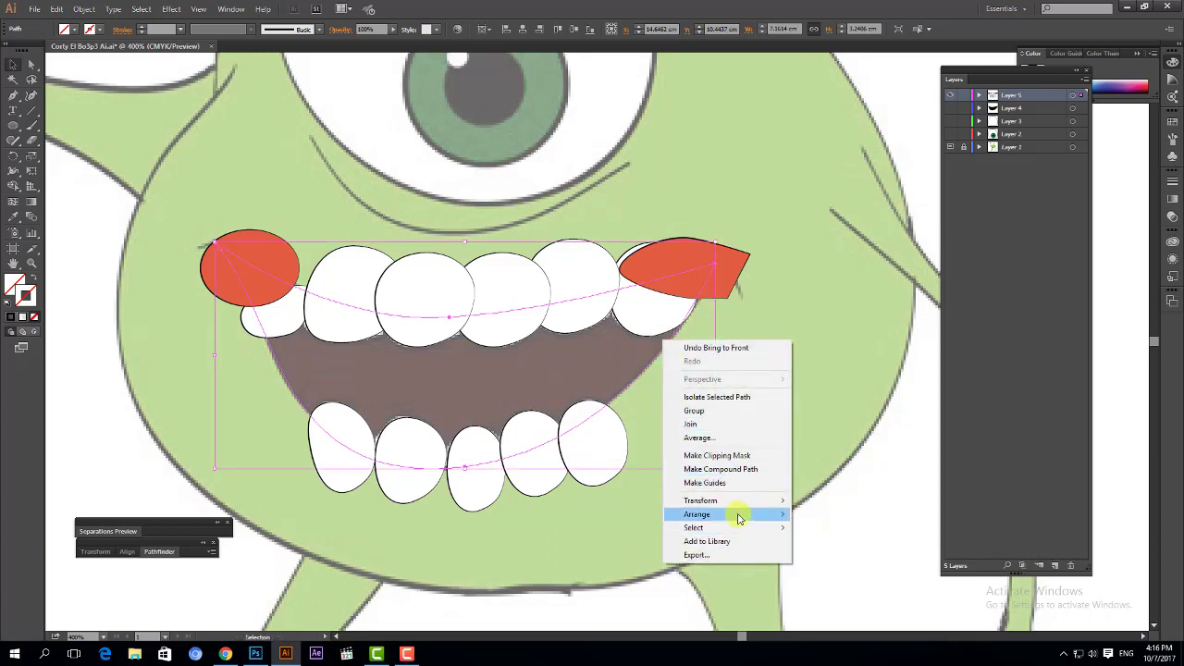
mouse_move(740, 515)
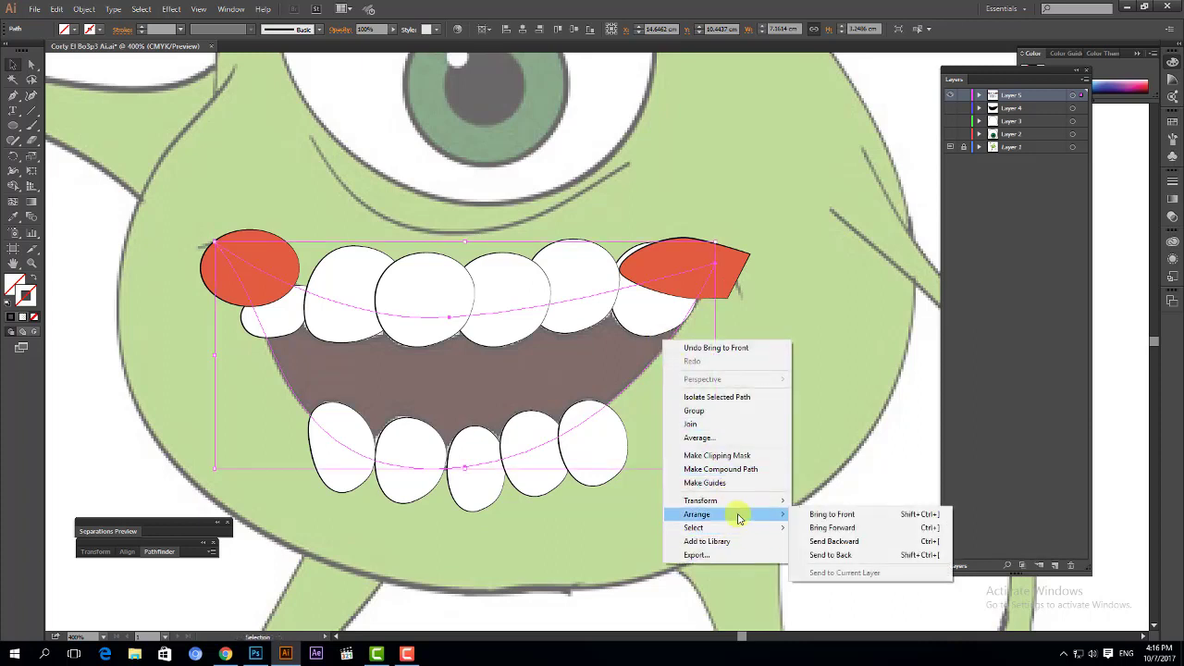
click(840, 516)
click(760, 353)
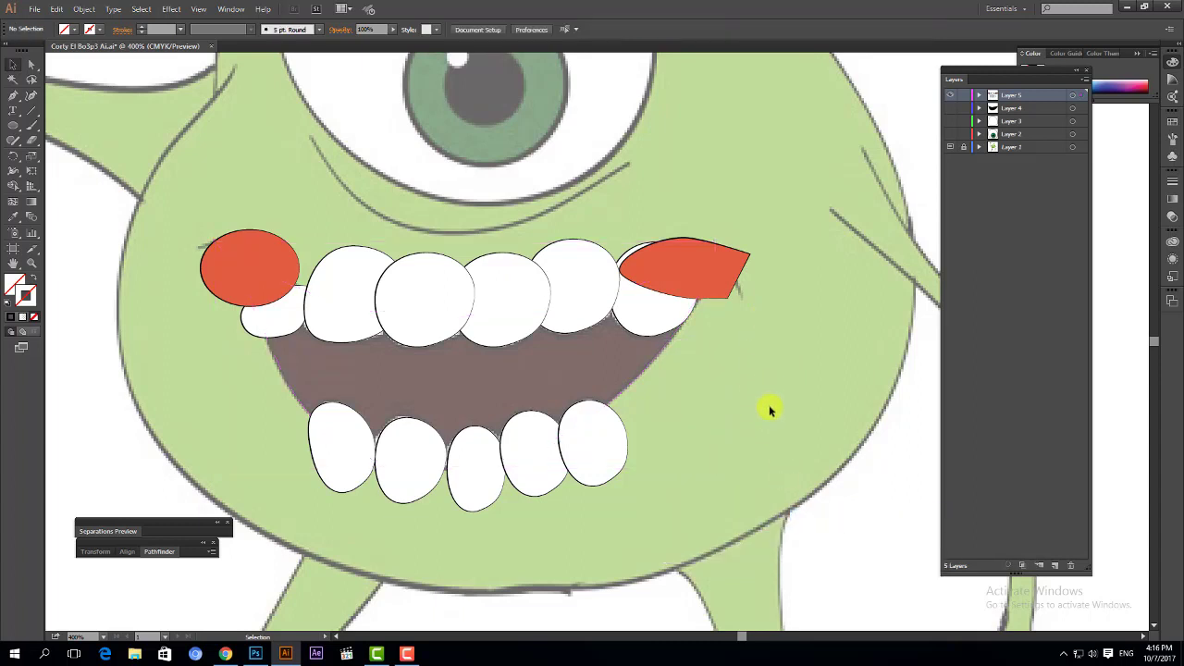
- Select the teeth, gums and front mouth outline together, clip them with a clipping mask, and deselect
drag(786, 220, 367, 487)
drag(234, 529, 235, 526)
right_click(573, 379)
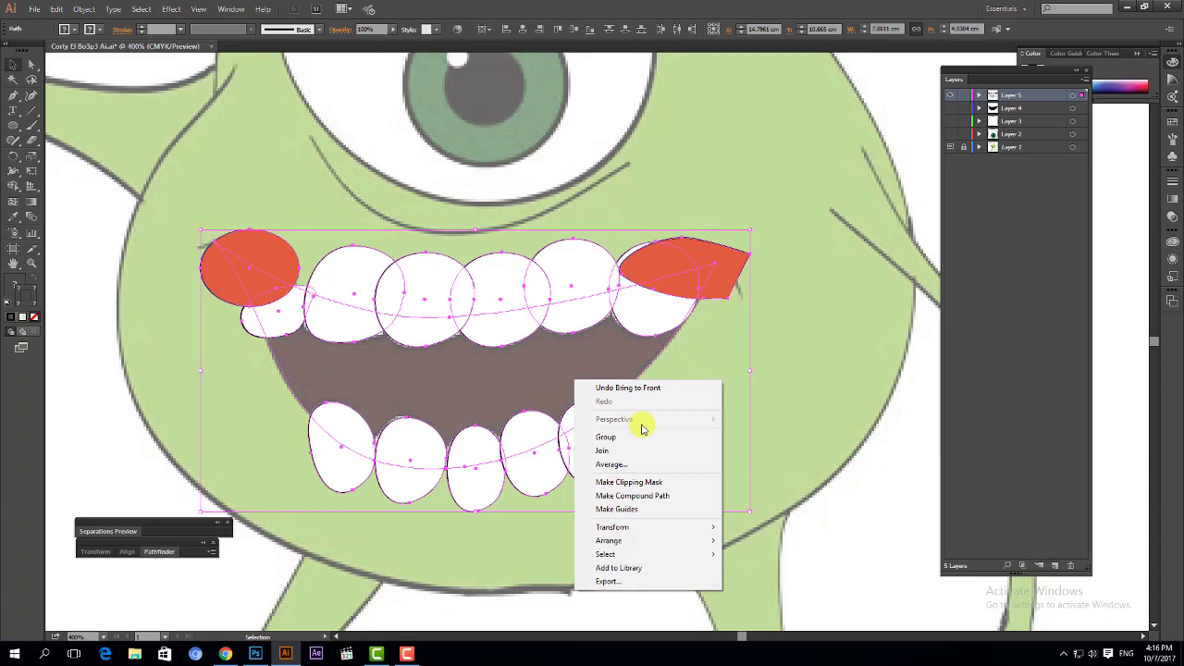
click(663, 482)
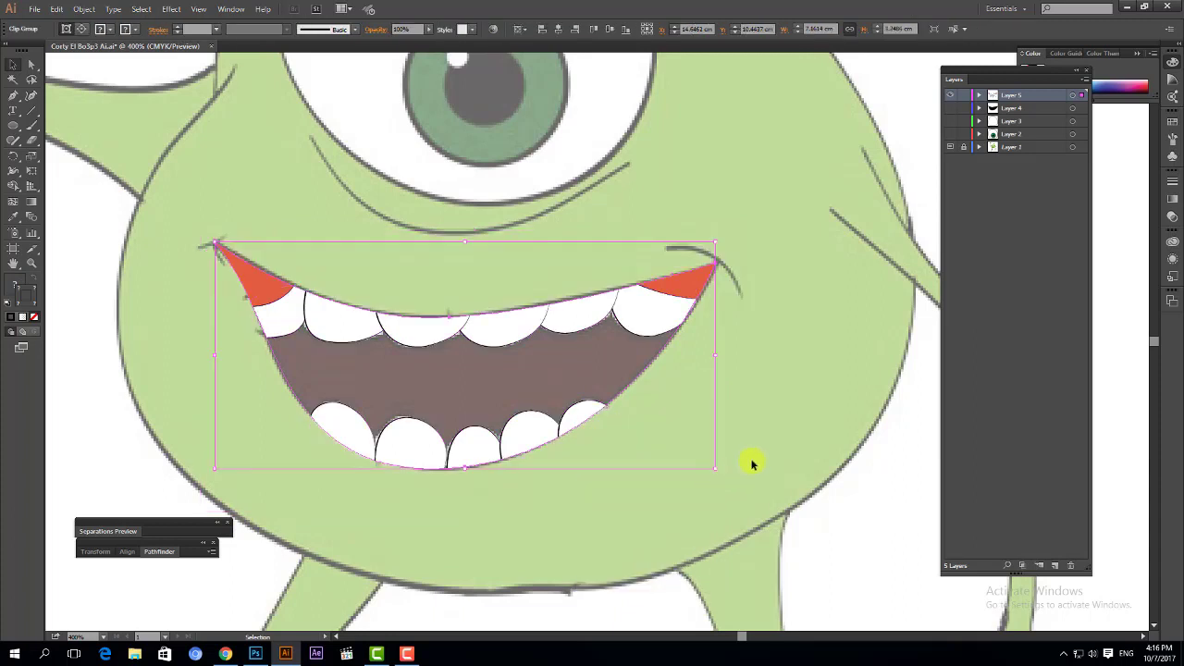
drag(731, 430, 773, 404)
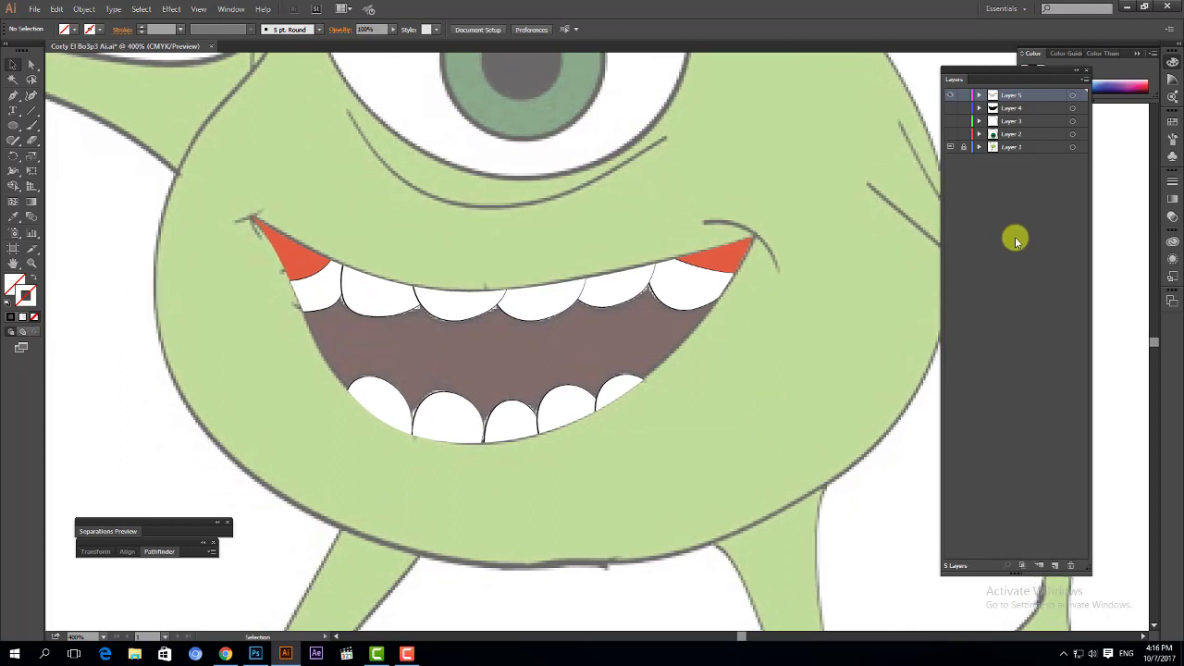
- Show the black mouth shape on Layer 4 again behind the clipped teeth
click(950, 112)
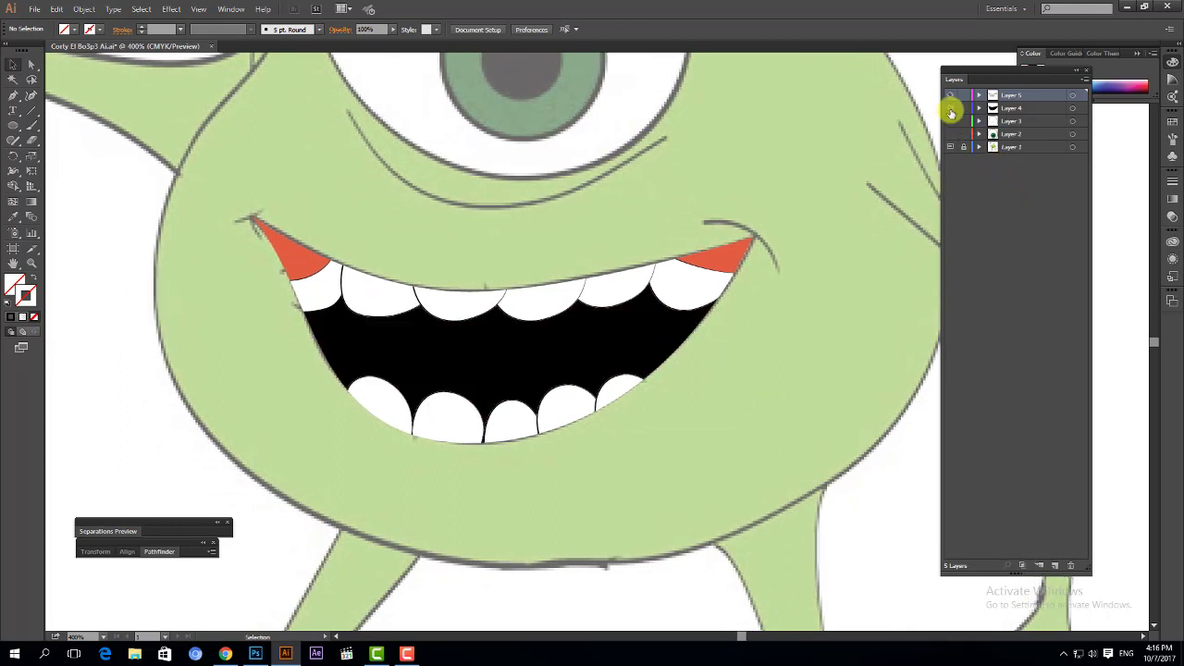
key(ctrl+minus)
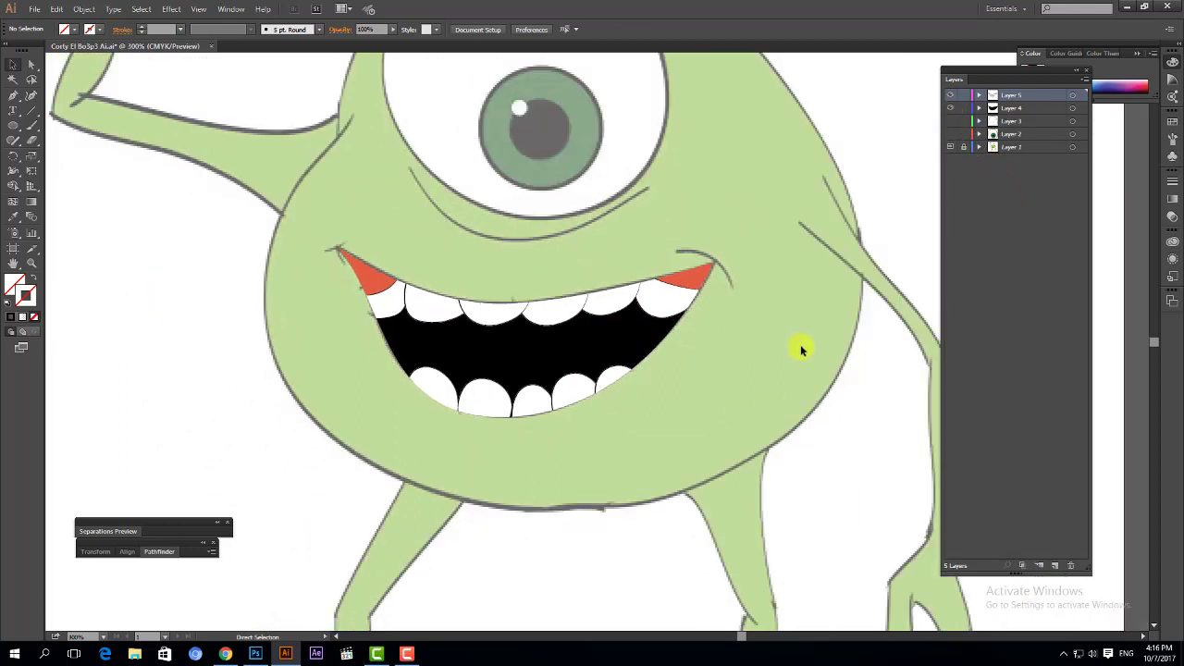
drag(786, 338, 729, 404)
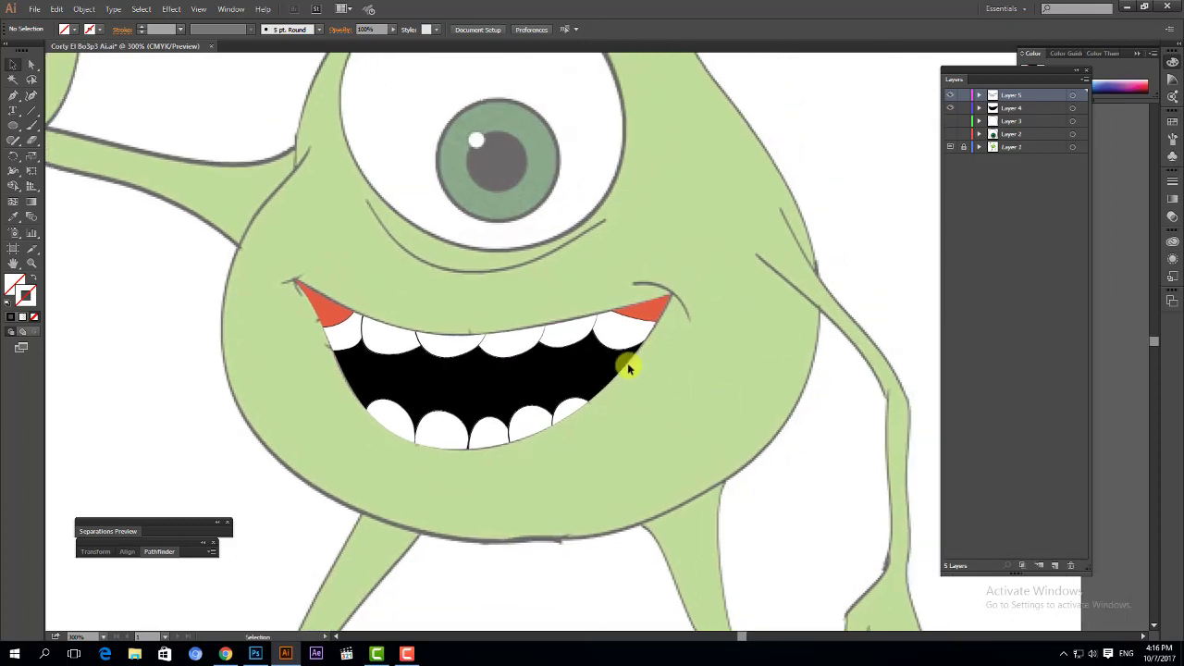
drag(625, 361, 731, 431)
key(ctrl+z)
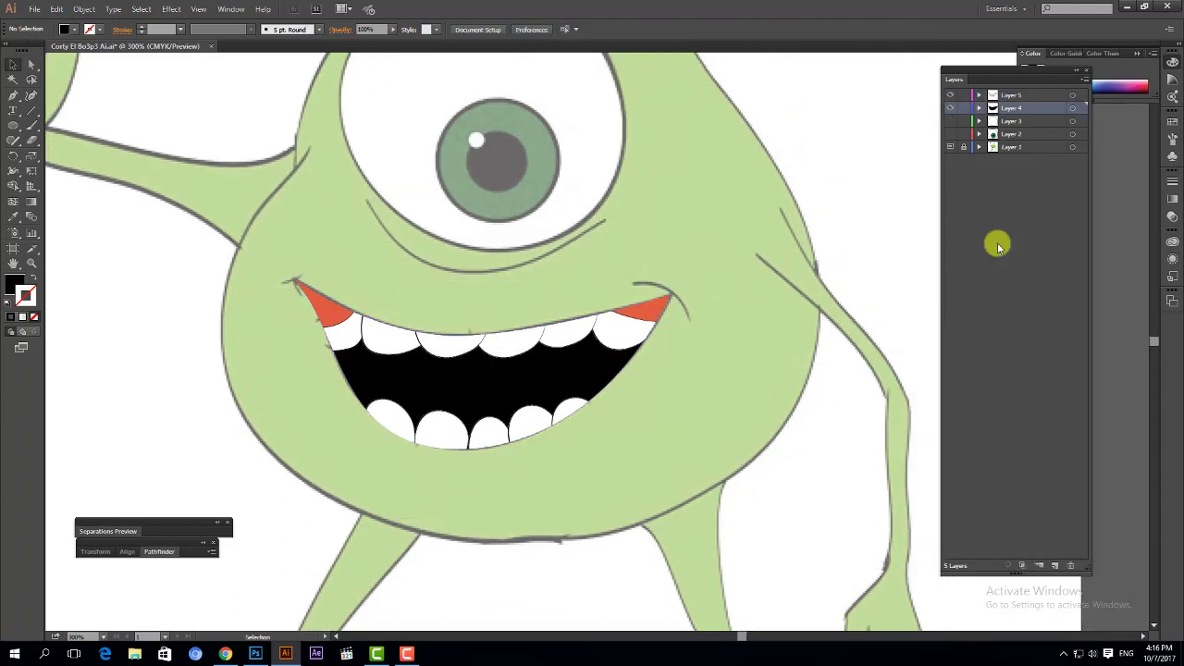
- Make the eye on Layer 2 and the body outline on Layer 3 visible again, leaving nothing selected
click(951, 136)
drag(824, 232, 824, 264)
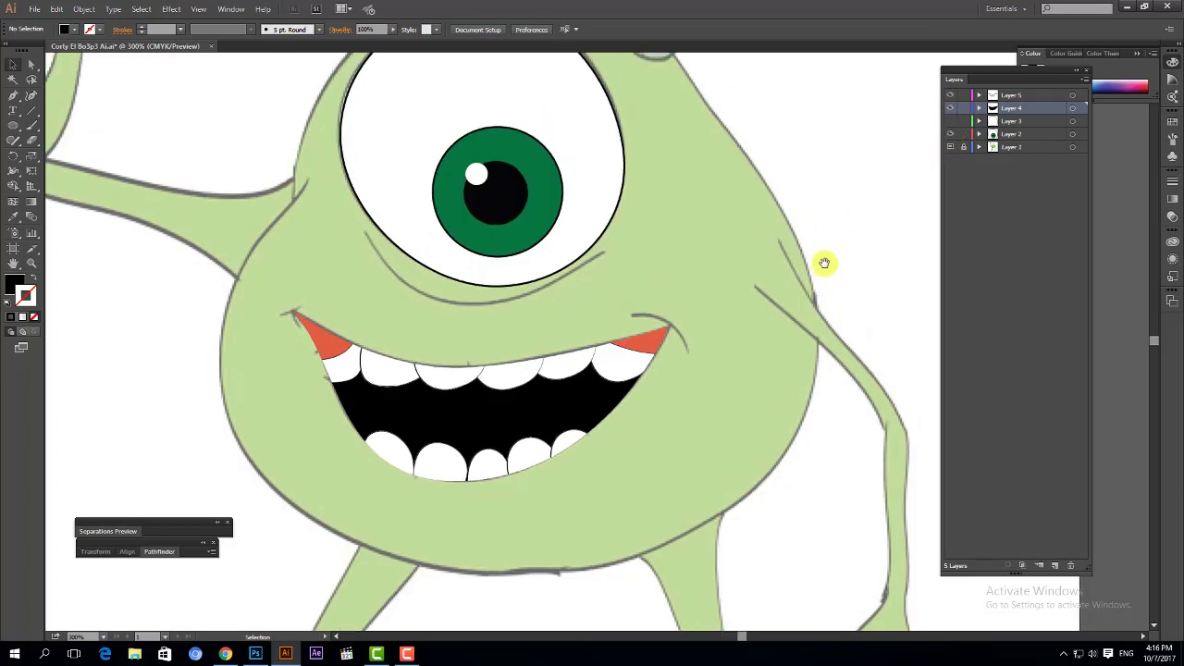
key(ctrl+minus)
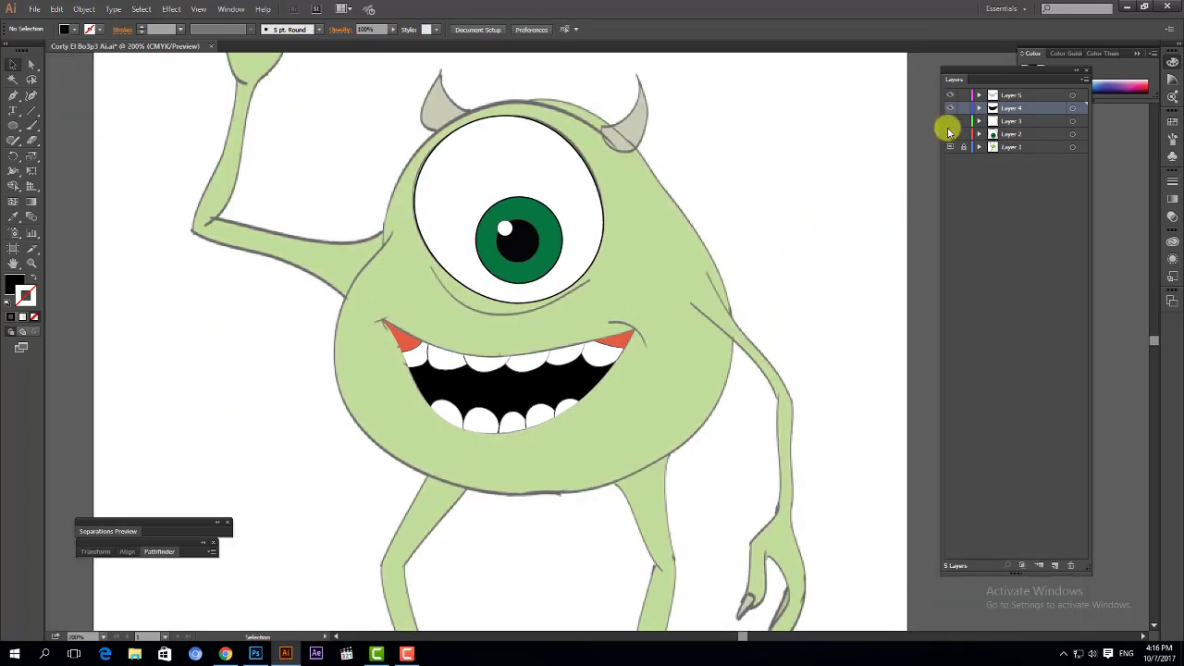
click(949, 121)
scroll(728, 218, right, 1)
click(653, 236)
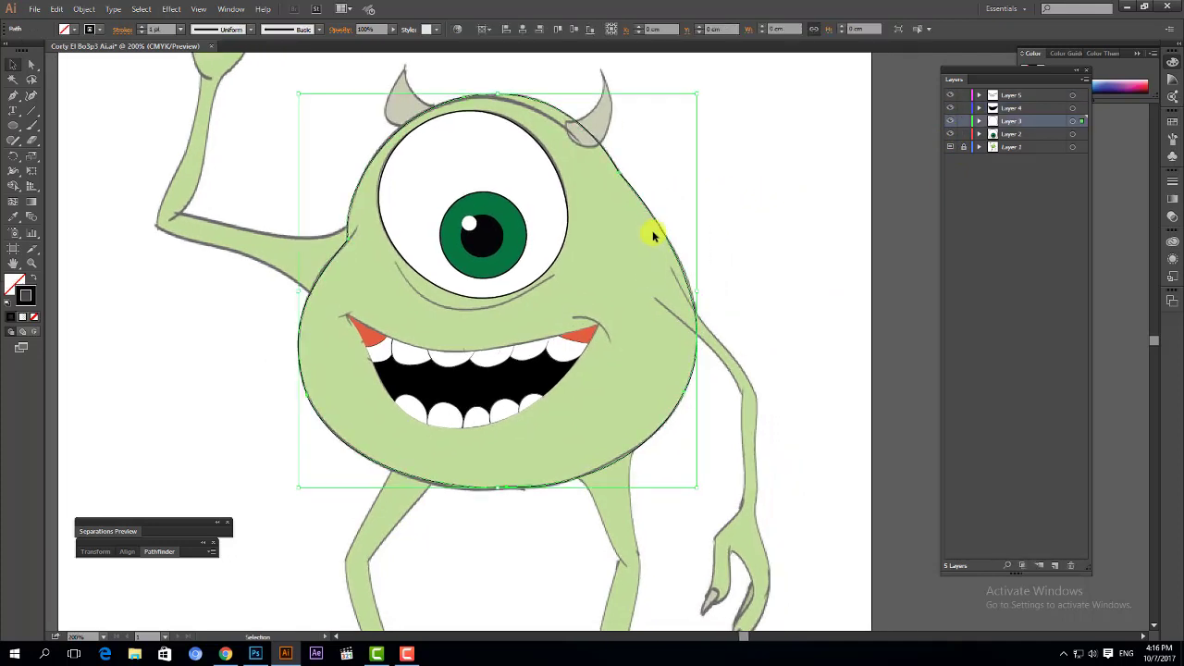
click(747, 258)
drag(760, 269, 774, 280)
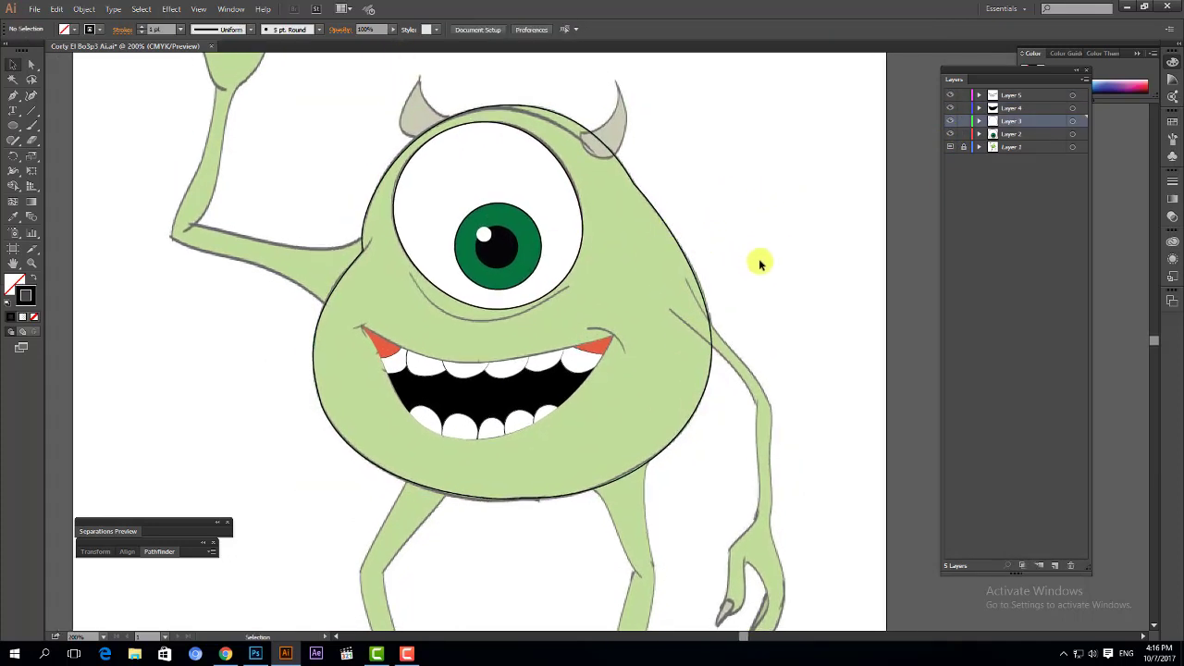
- Duplicate the reference image's Layer 1 and turn off the Template setting on the copy
click(1000, 148)
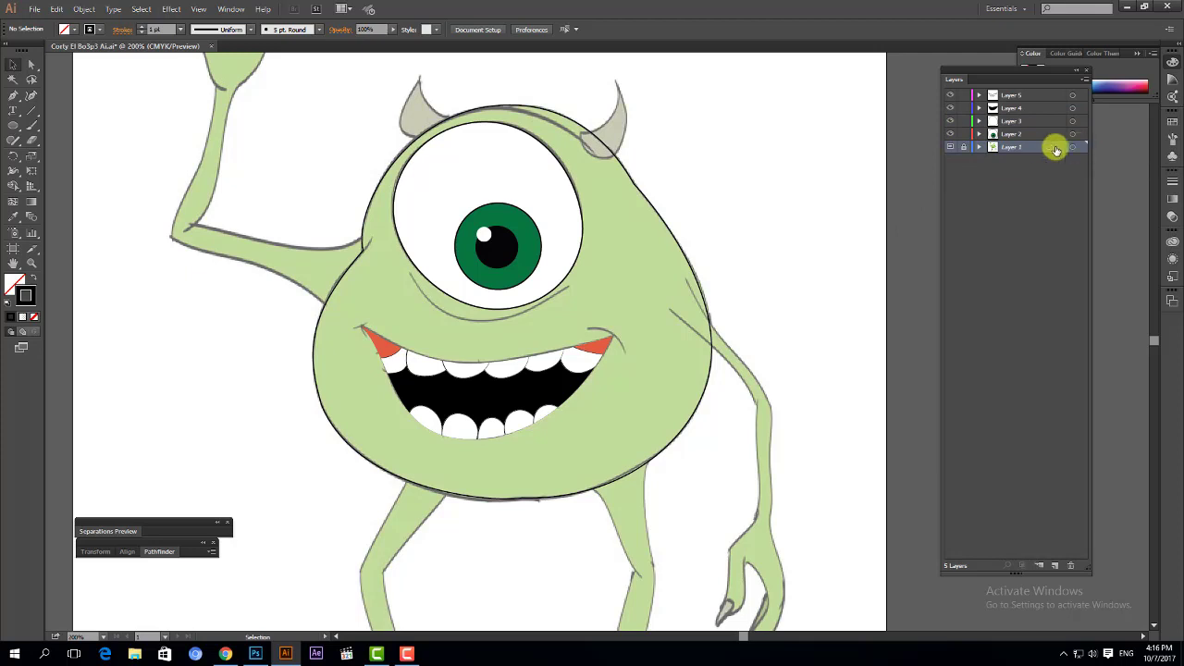
drag(1027, 148, 1055, 565)
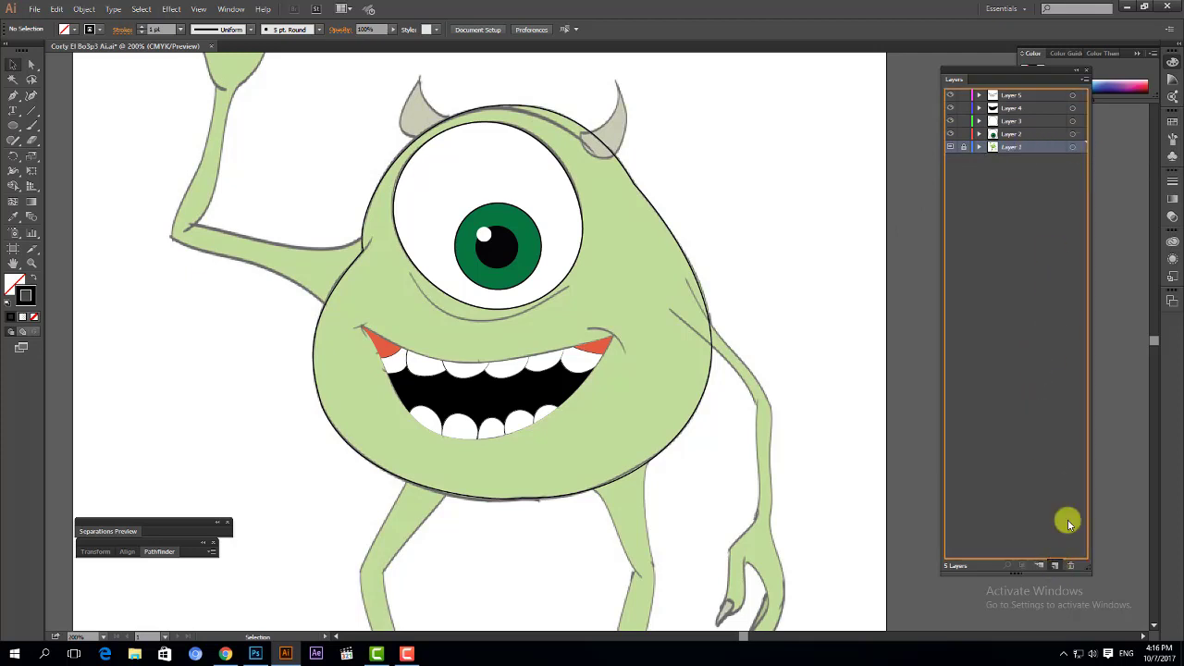
click(1080, 148)
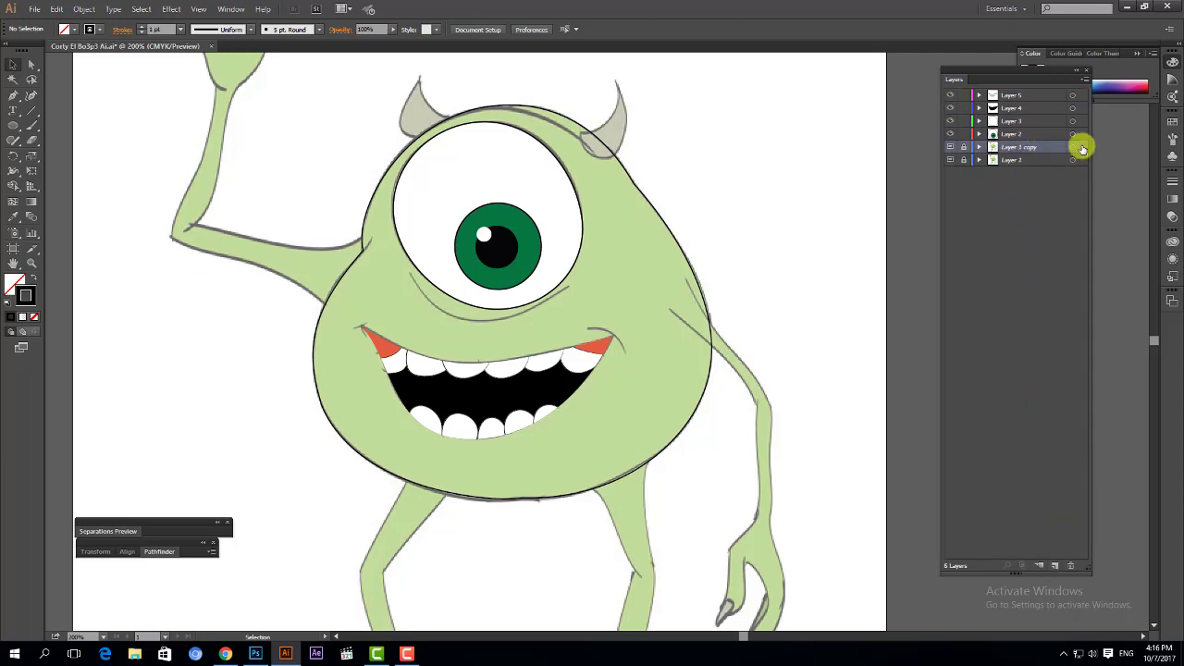
click(1084, 79)
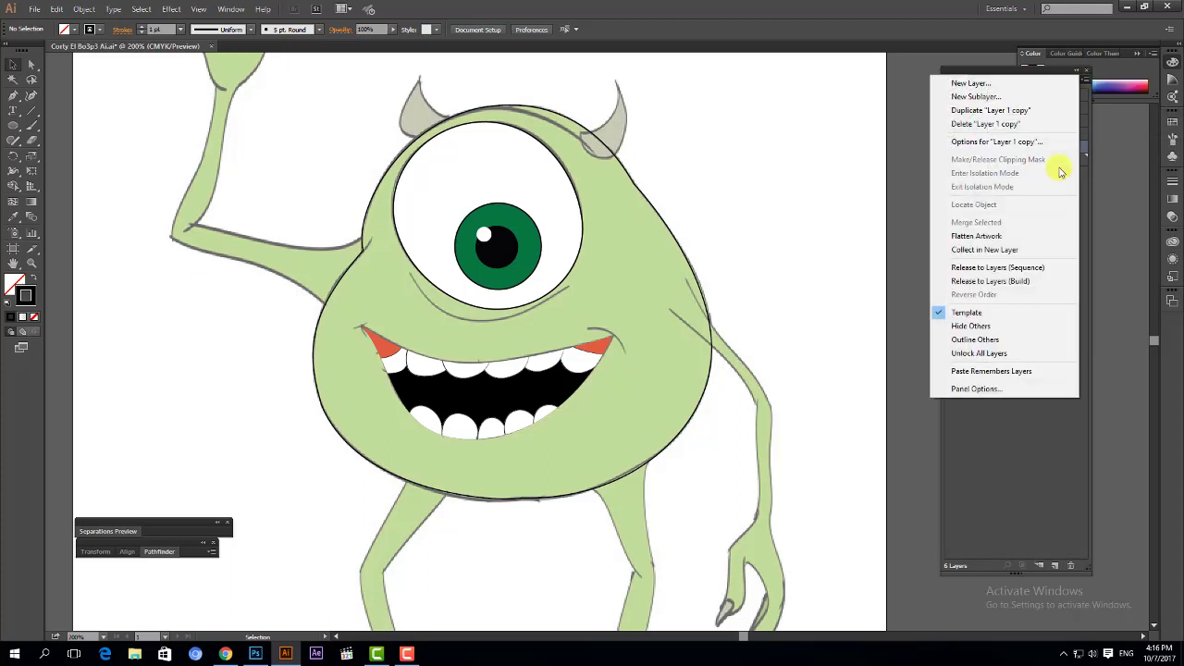
click(999, 311)
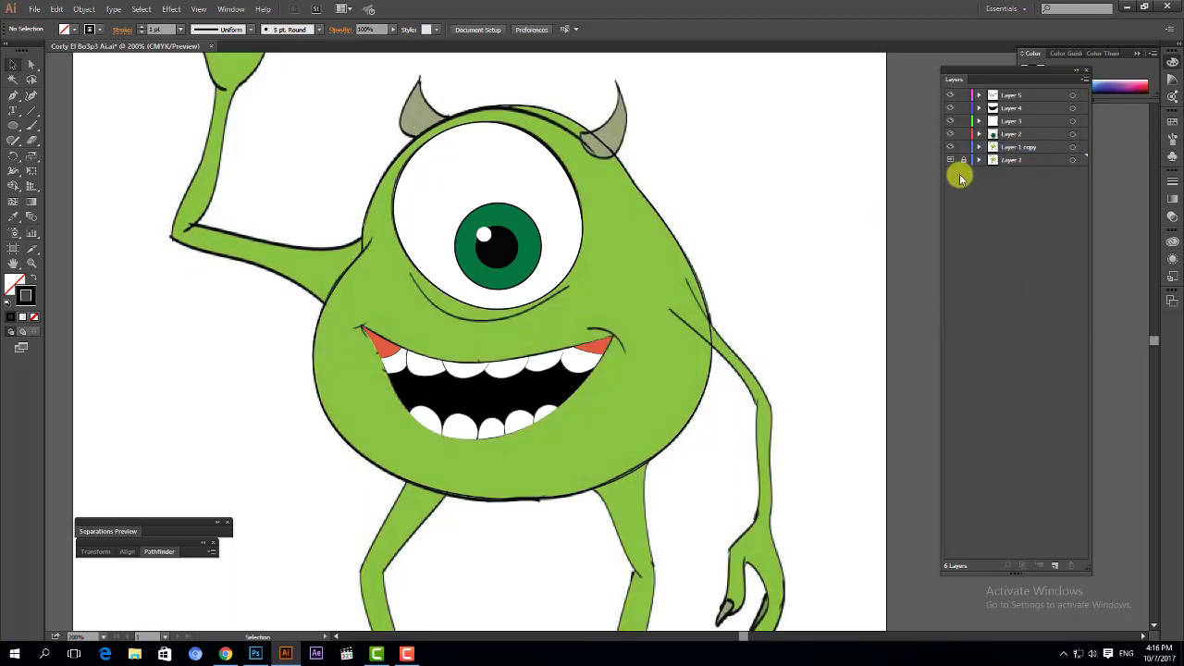
- Place Layer 1 copy beneath the original Layer 1, hide the original, and lock the copy
drag(1004, 152, 1002, 186)
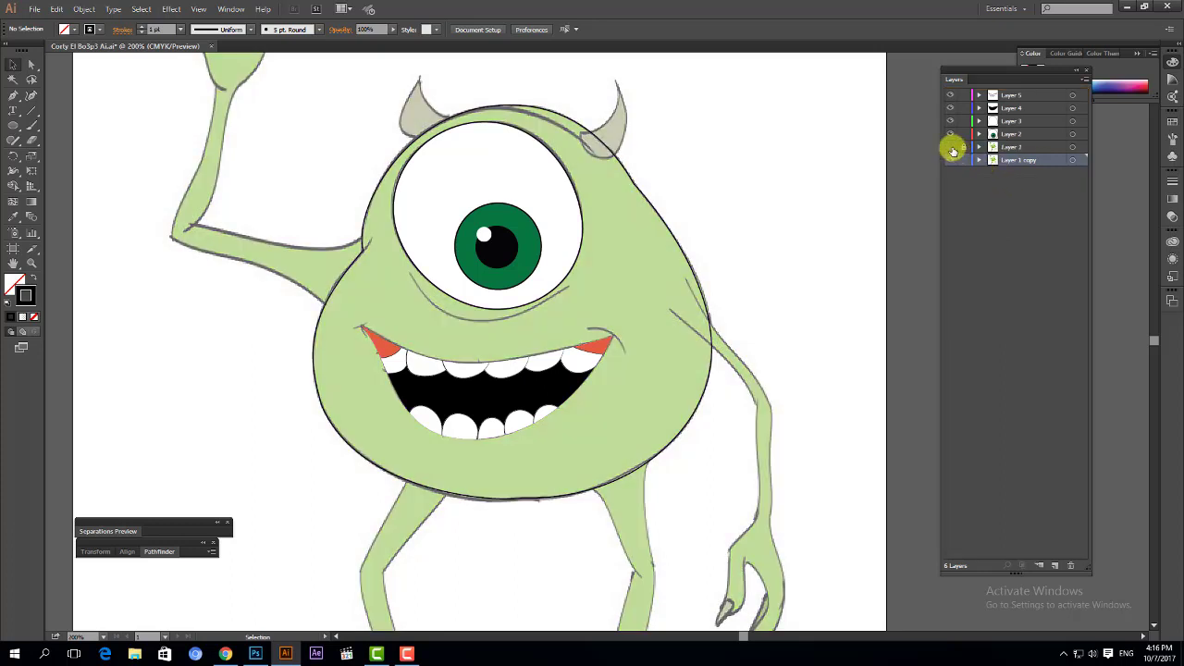
click(951, 148)
click(700, 259)
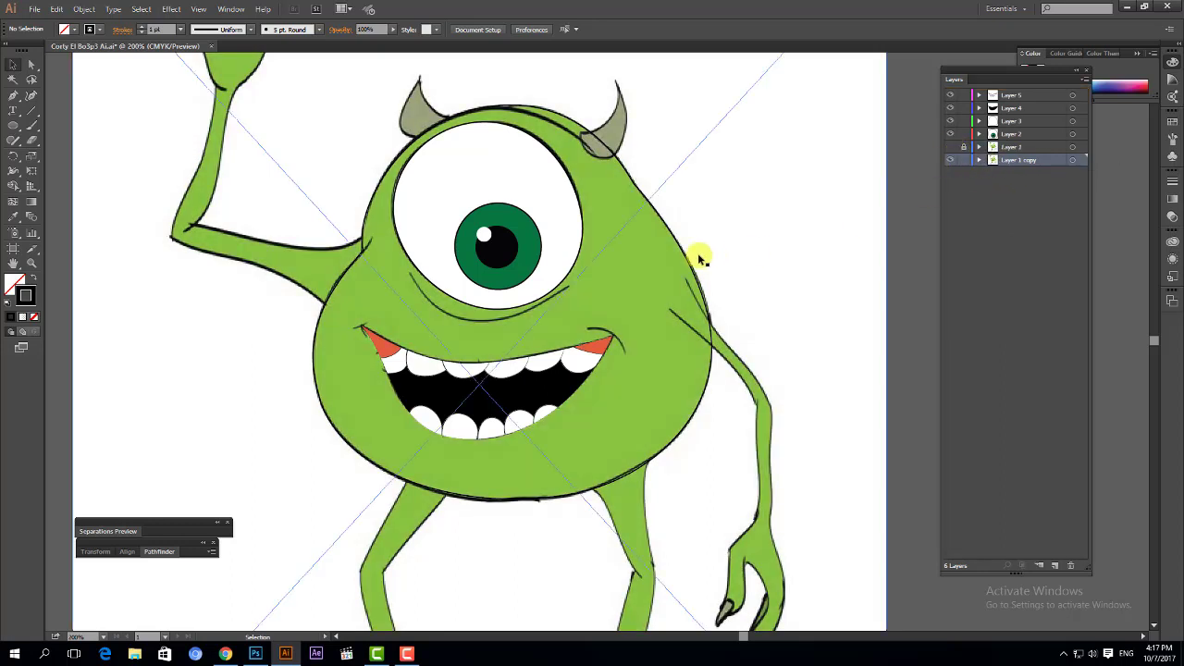
click(697, 266)
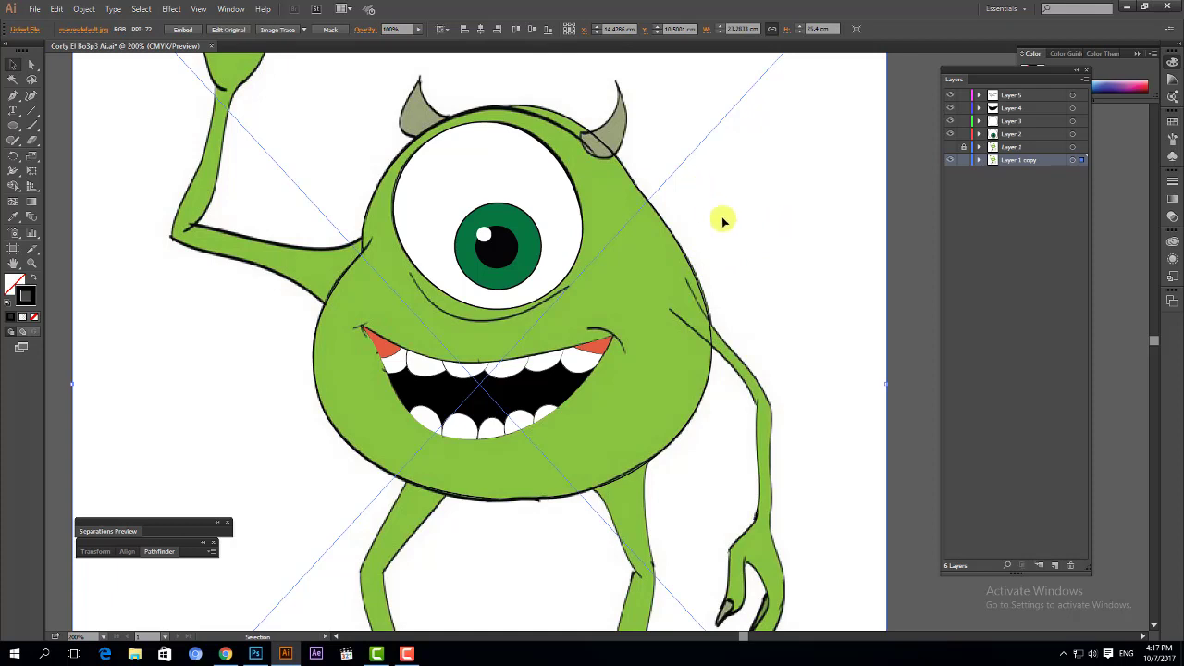
click(962, 162)
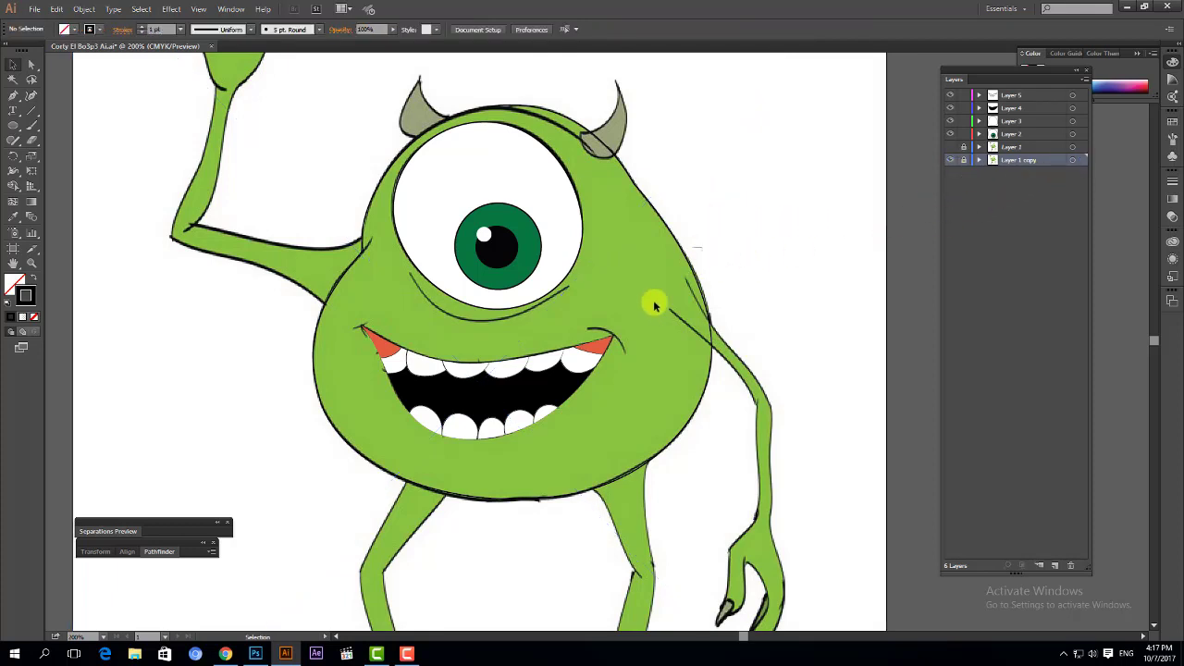
- Fill the body outline on Layer 3 with the reference image's green skin colour, sampled with the Eyedropper
click(689, 318)
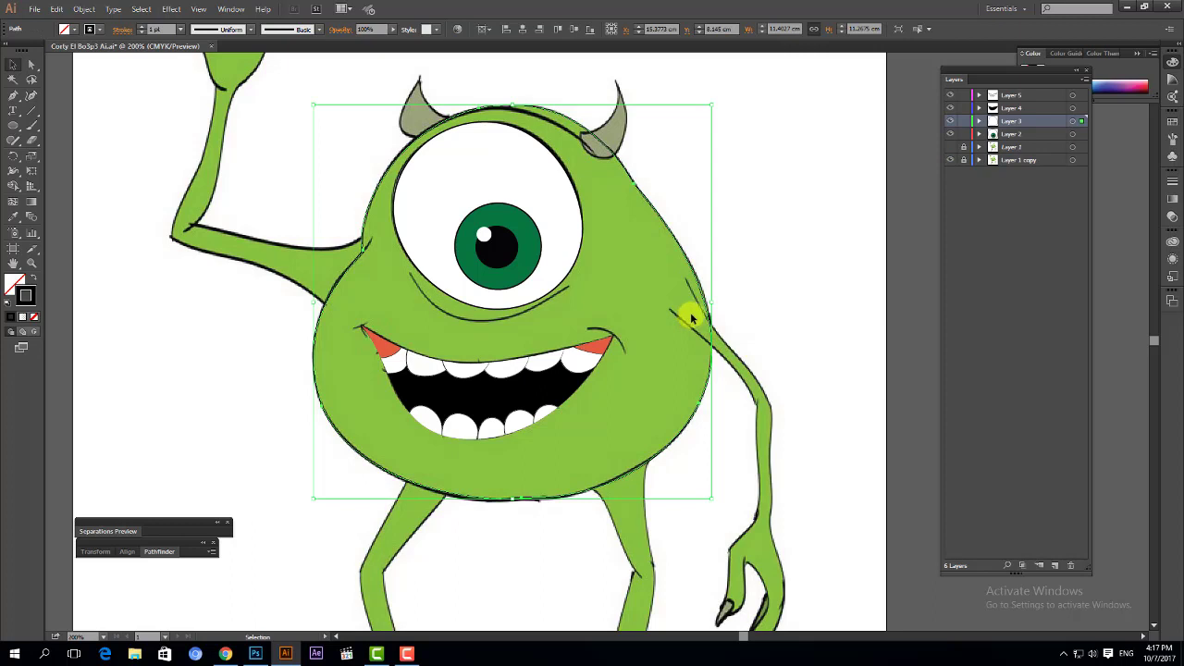
drag(737, 272, 695, 279)
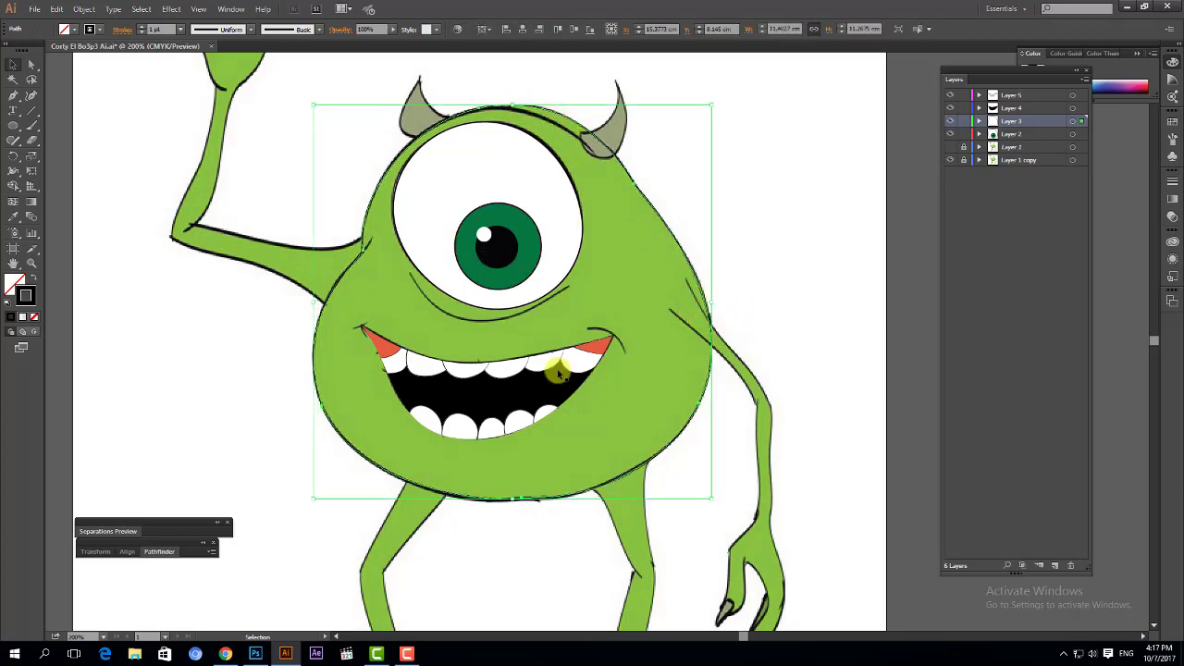
double_click(13, 217)
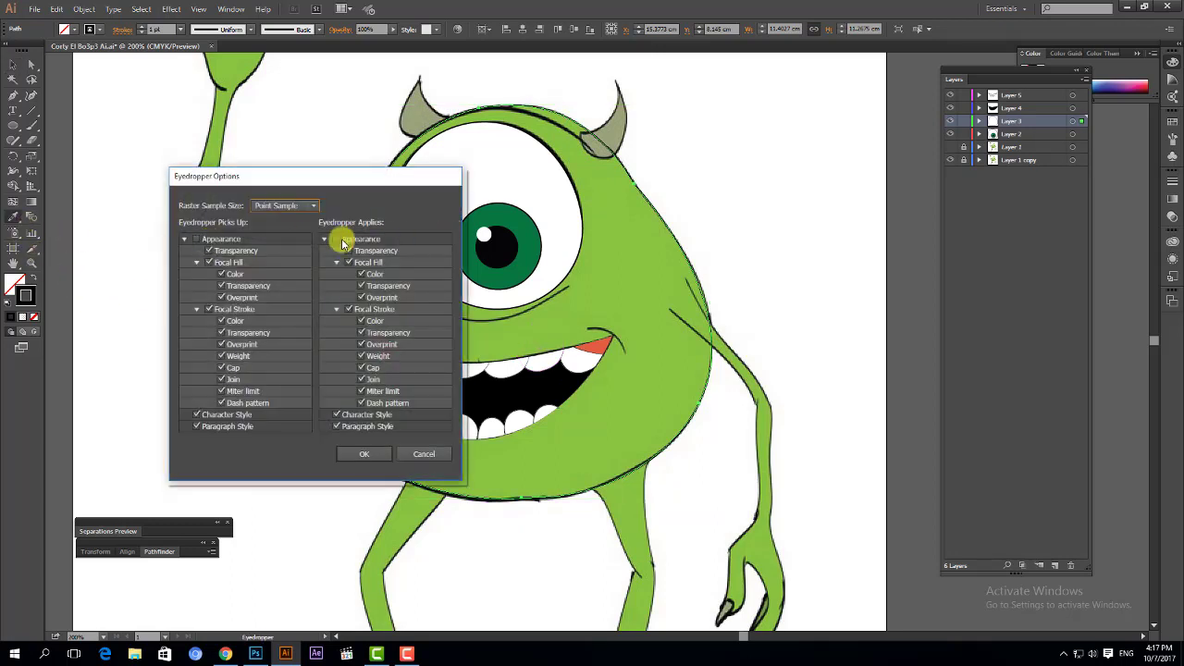
click(364, 453)
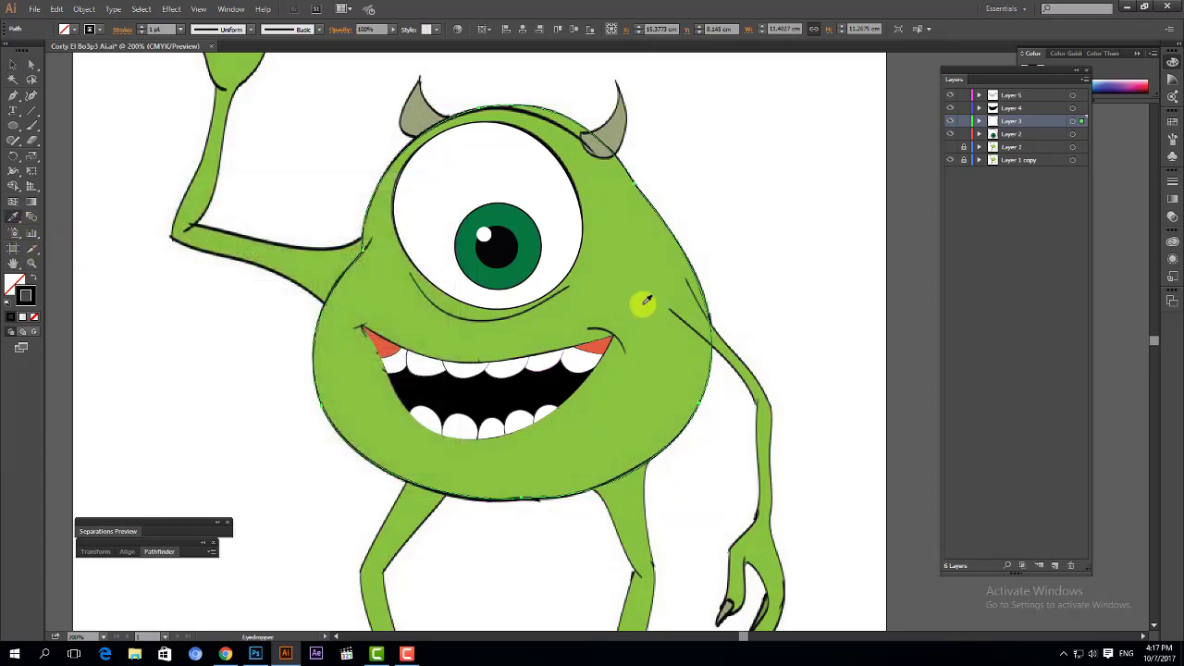
click(639, 287)
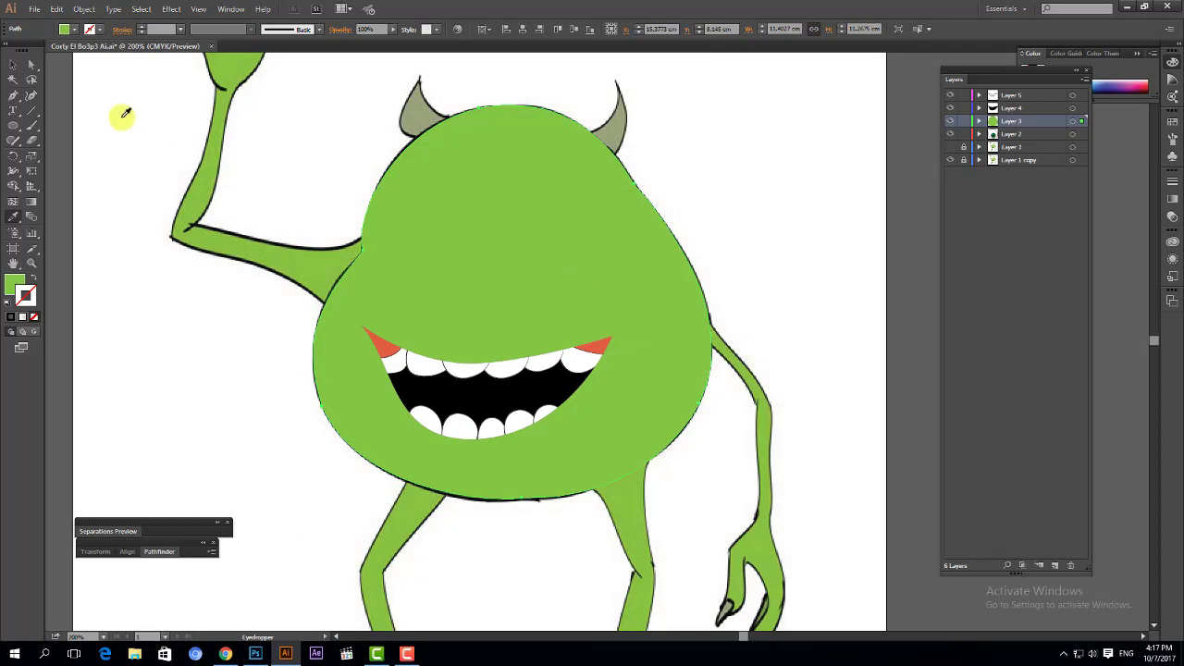
- Move the green body's Layer 3 below the eye's Layer 2 and hide Layer 1 copy
click(17, 67)
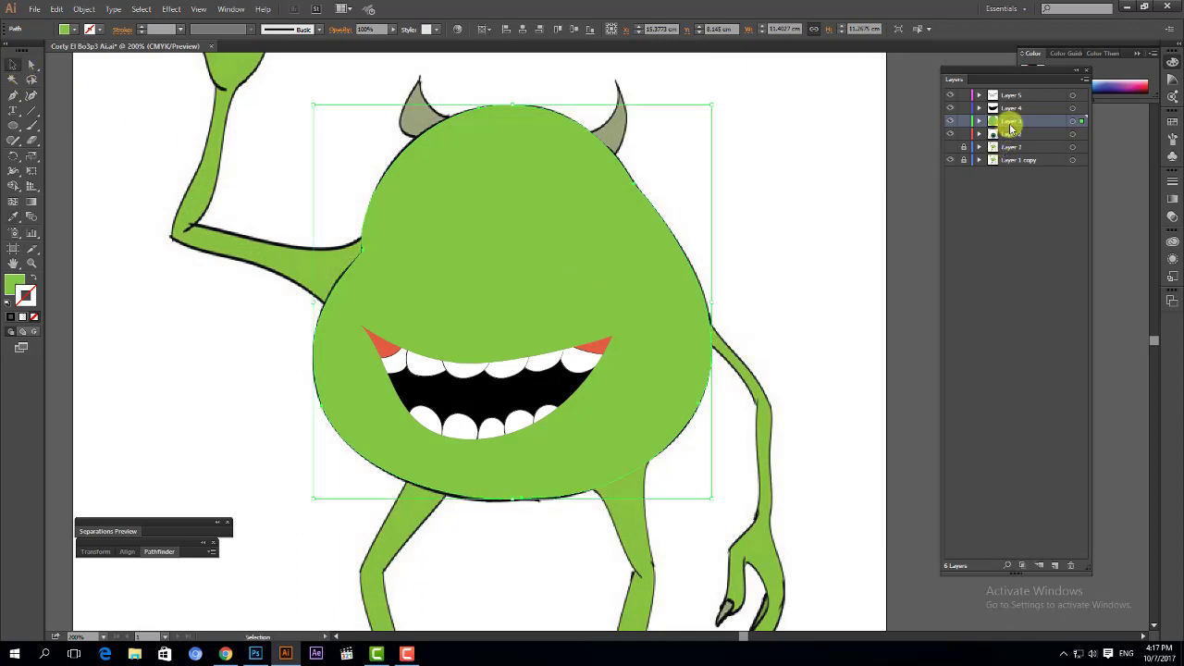
drag(1015, 122, 1017, 135)
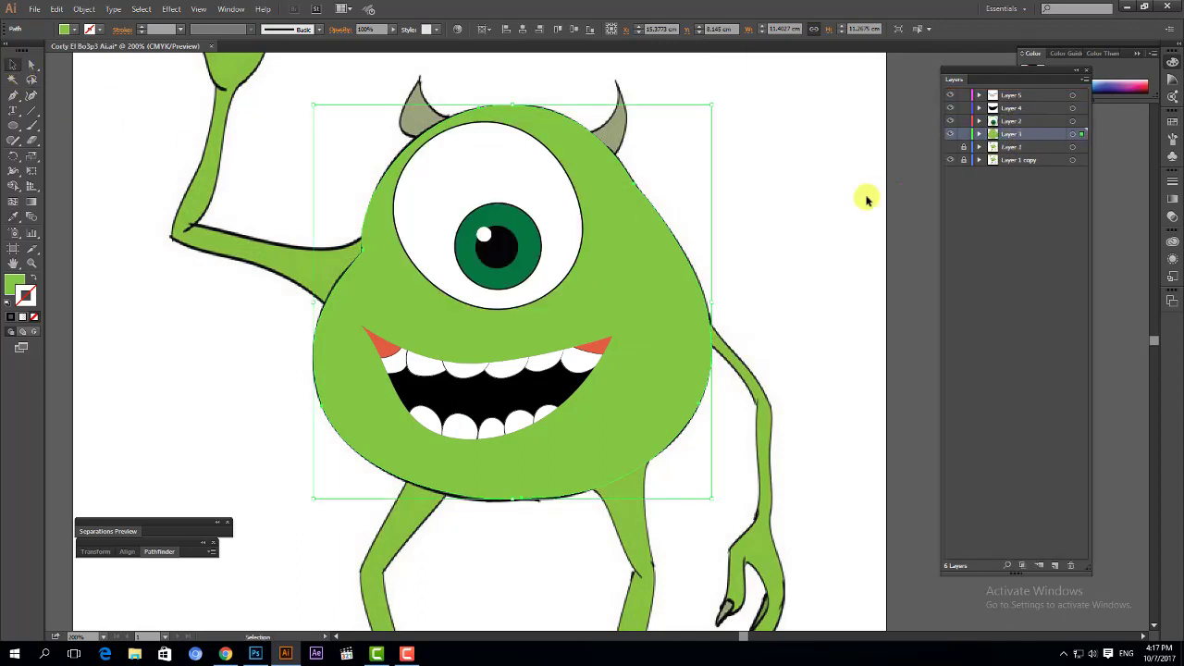
click(950, 160)
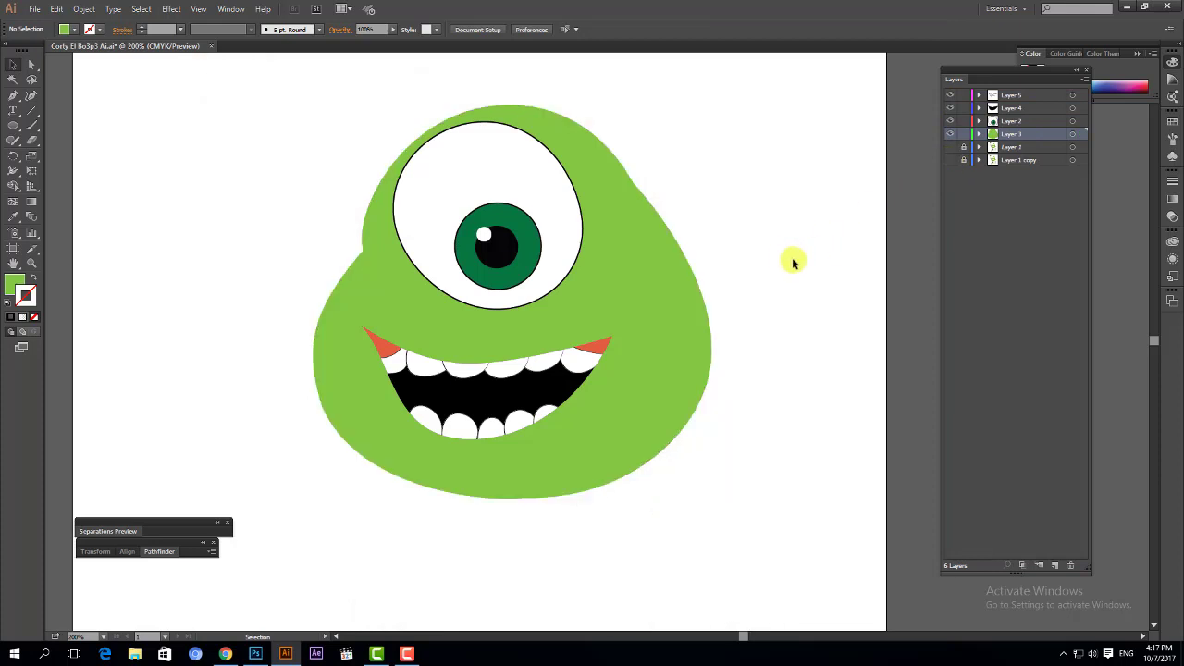
drag(783, 266, 783, 275)
drag(771, 149, 203, 574)
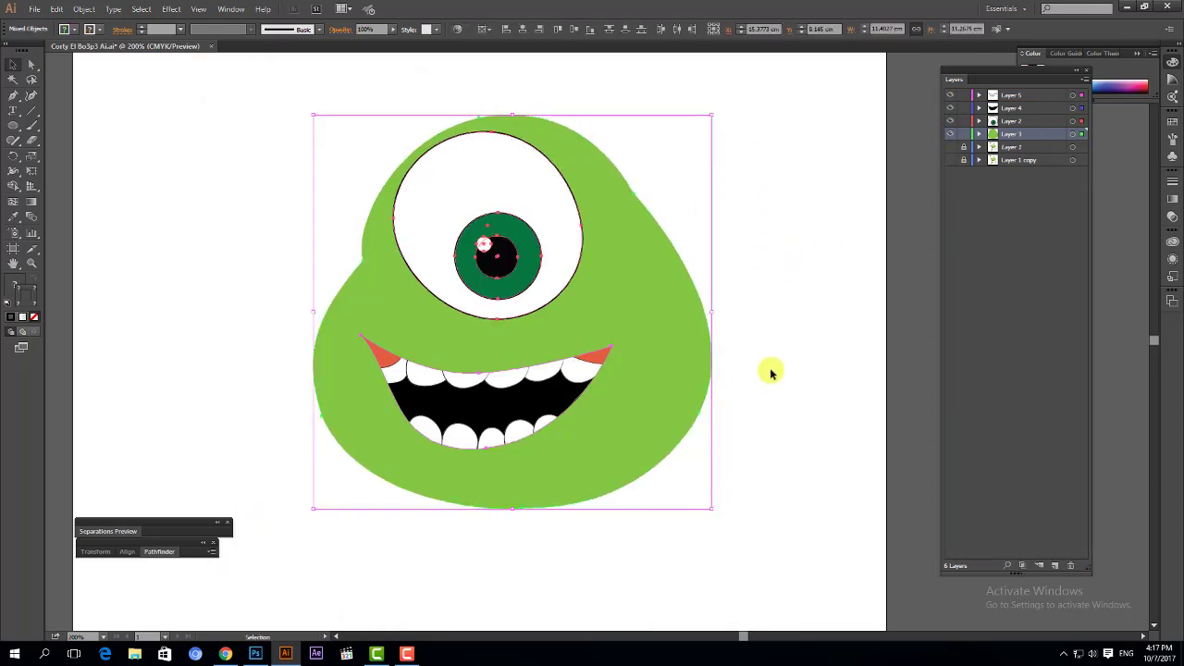
click(772, 372)
drag(783, 346, 773, 334)
- Give the green body shape a black stroke and deselect it
click(626, 317)
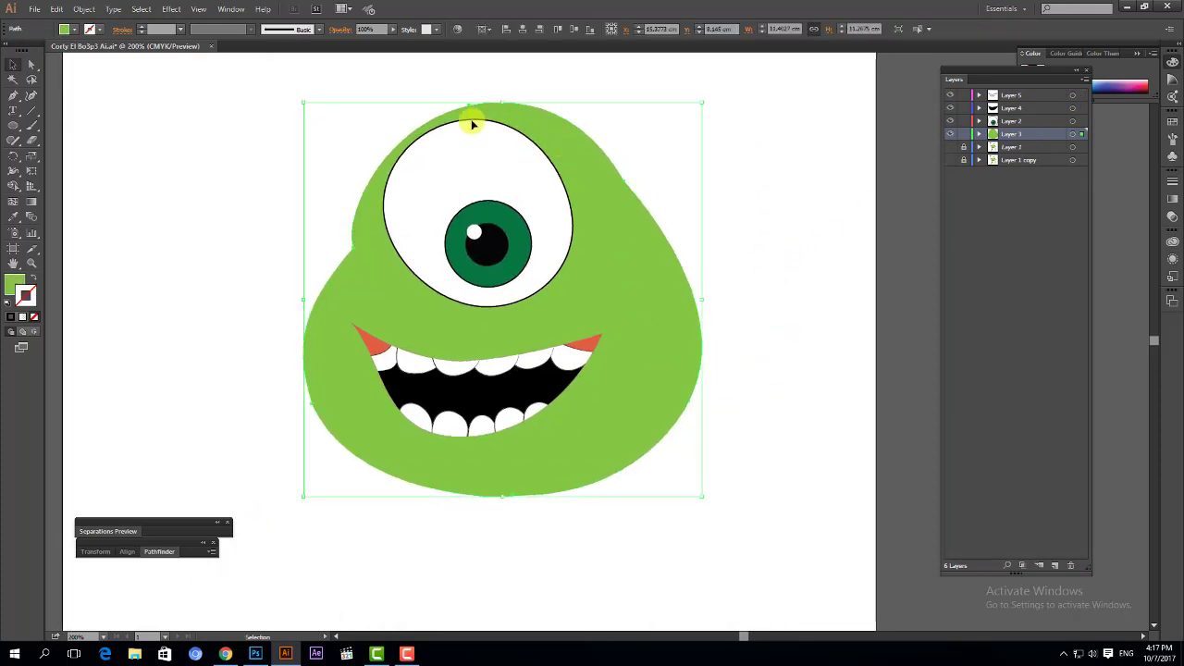
click(9, 317)
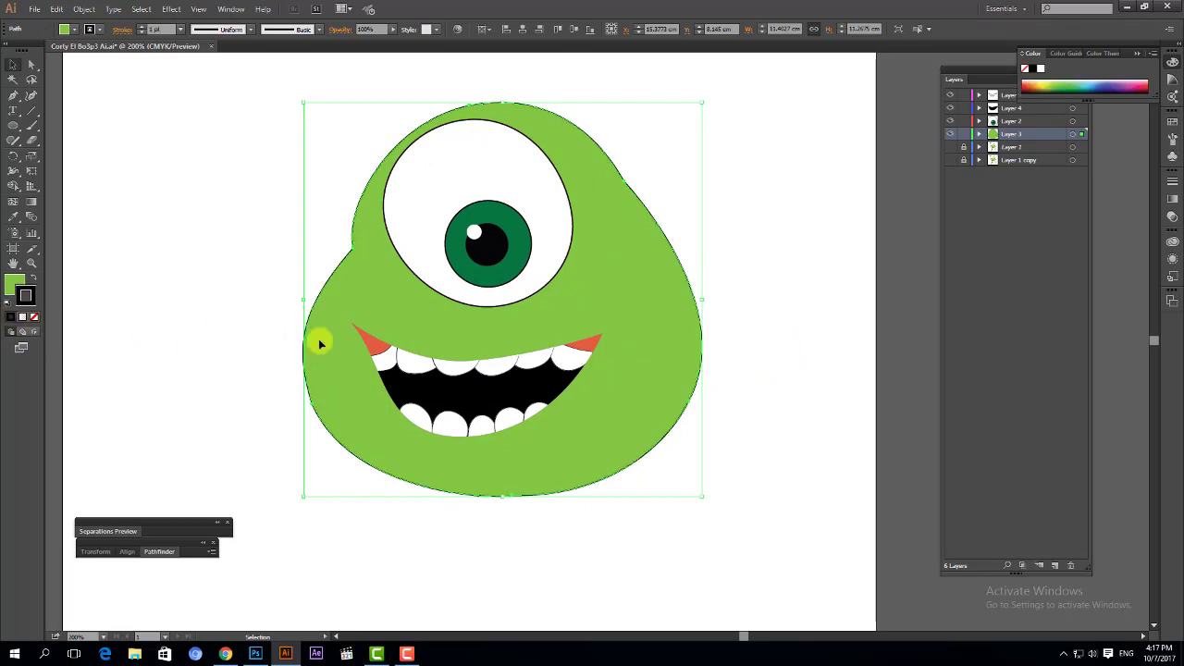
click(792, 325)
- Apply the lens-shaped width profile, tapered at both ends, to the body's stroke and set its weight to 3 pt
click(670, 301)
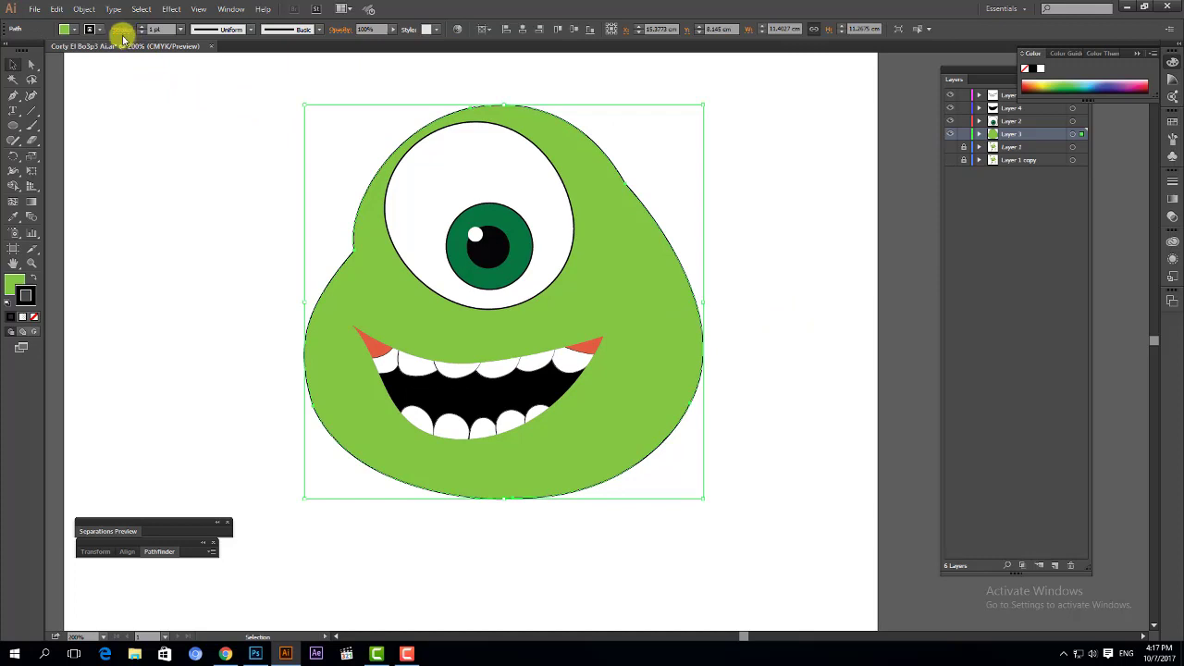
click(250, 31)
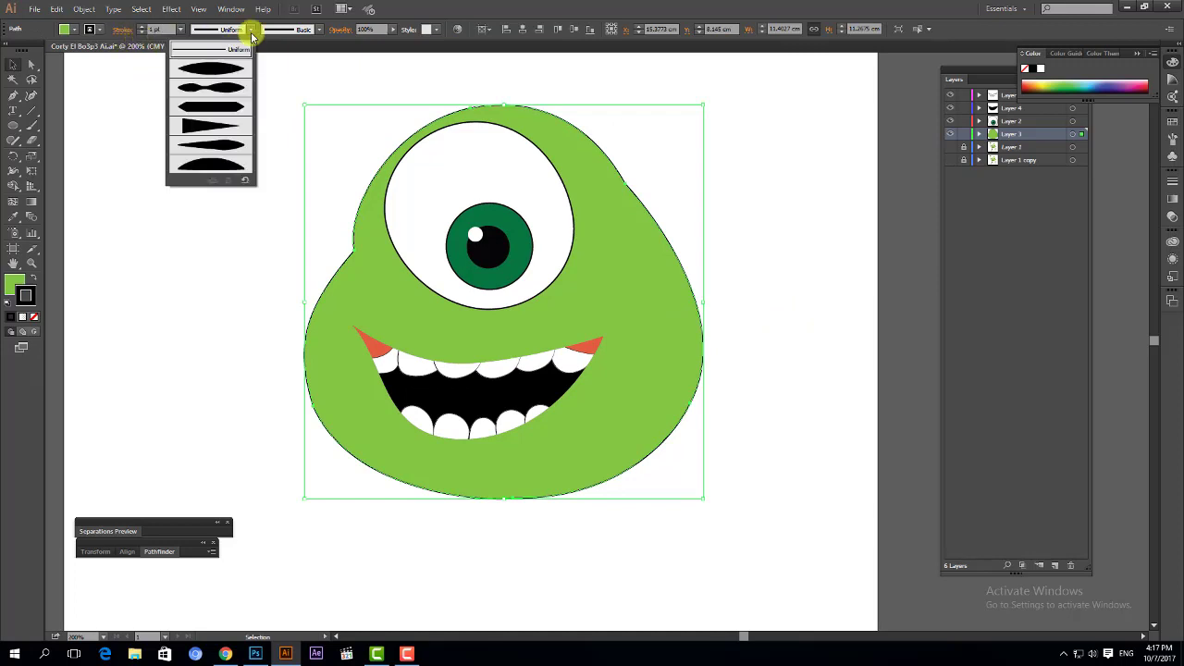
click(220, 75)
click(721, 212)
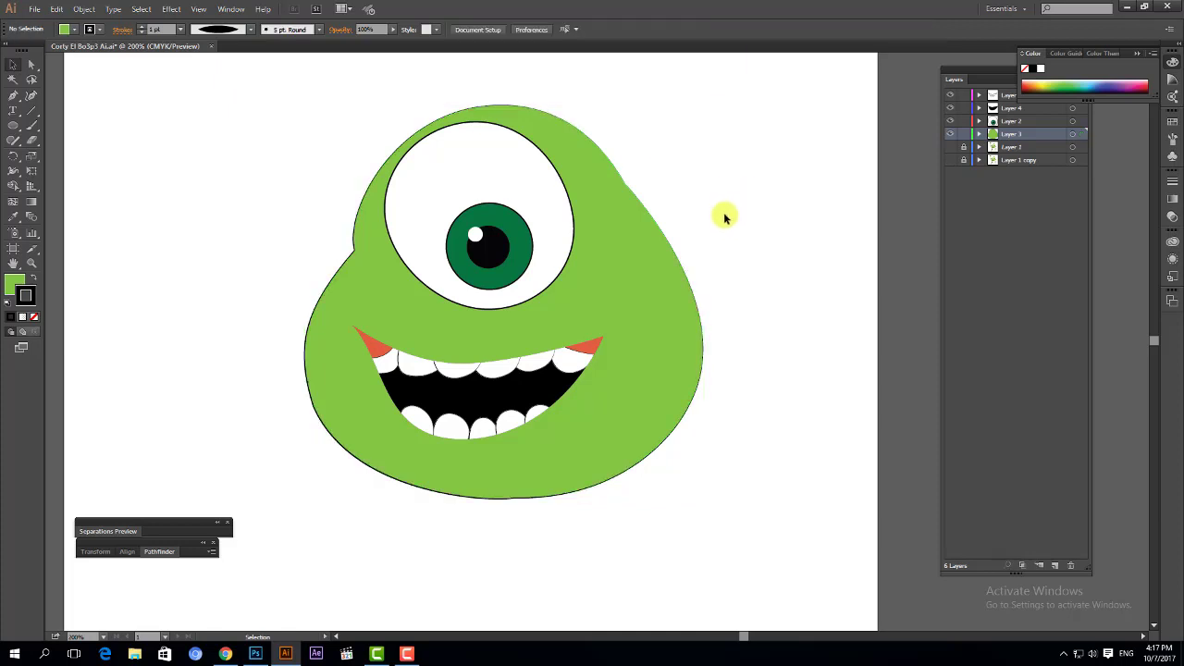
click(651, 252)
drag(165, 30, 111, 32)
key(Up)
key(Up)
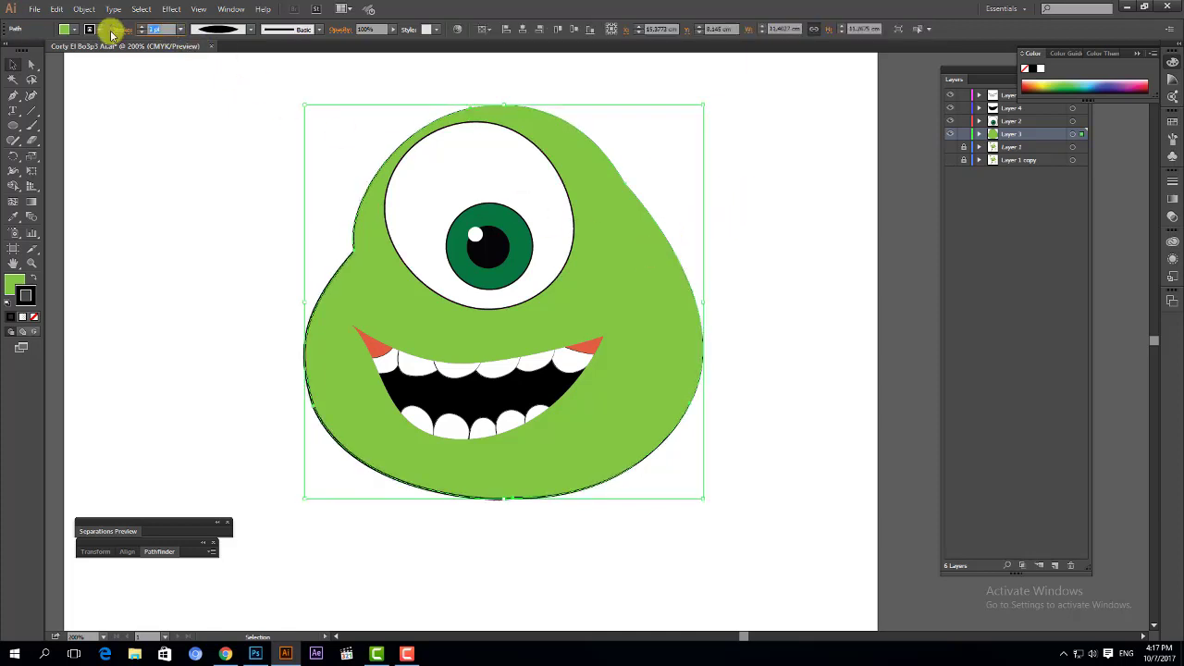
- Reduce the green body's stroke weight to 1 pt, apply Width Profile 2 to it and deselect the shape
key(Down)
key(Down)
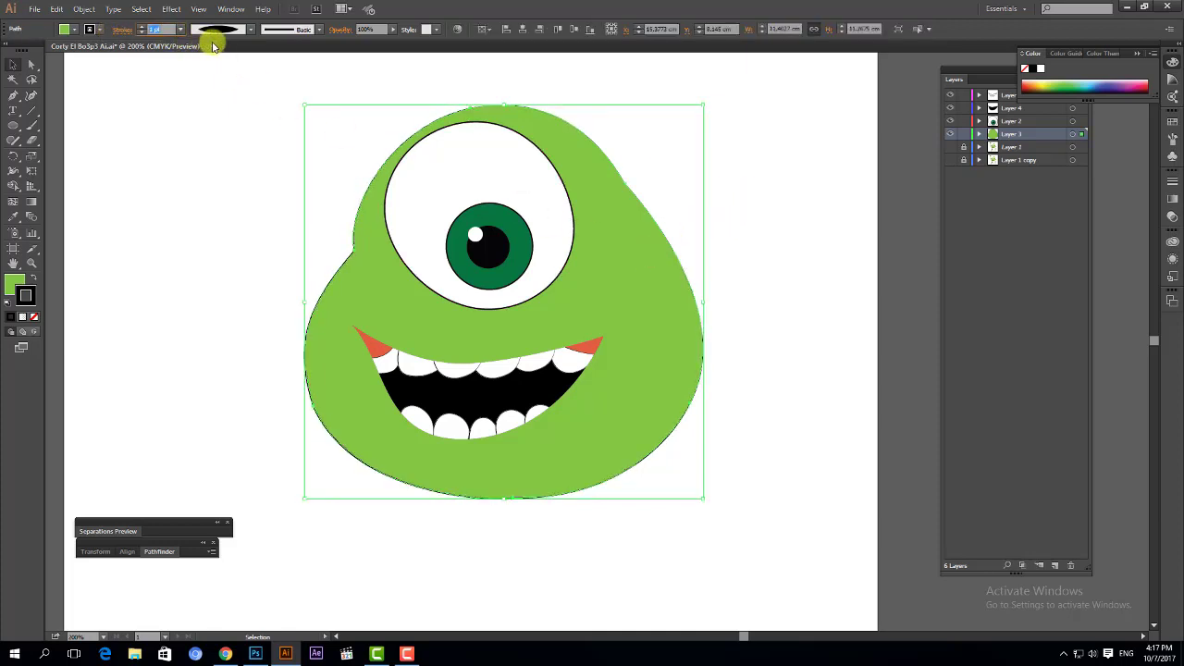
click(250, 30)
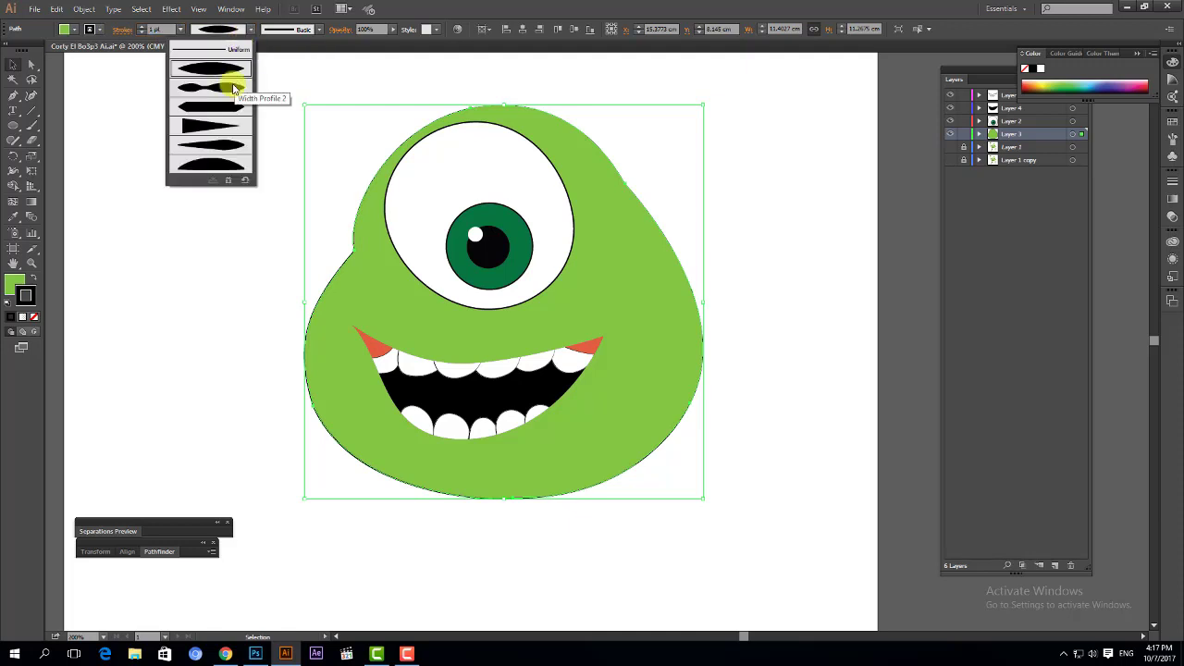
click(231, 80)
click(253, 139)
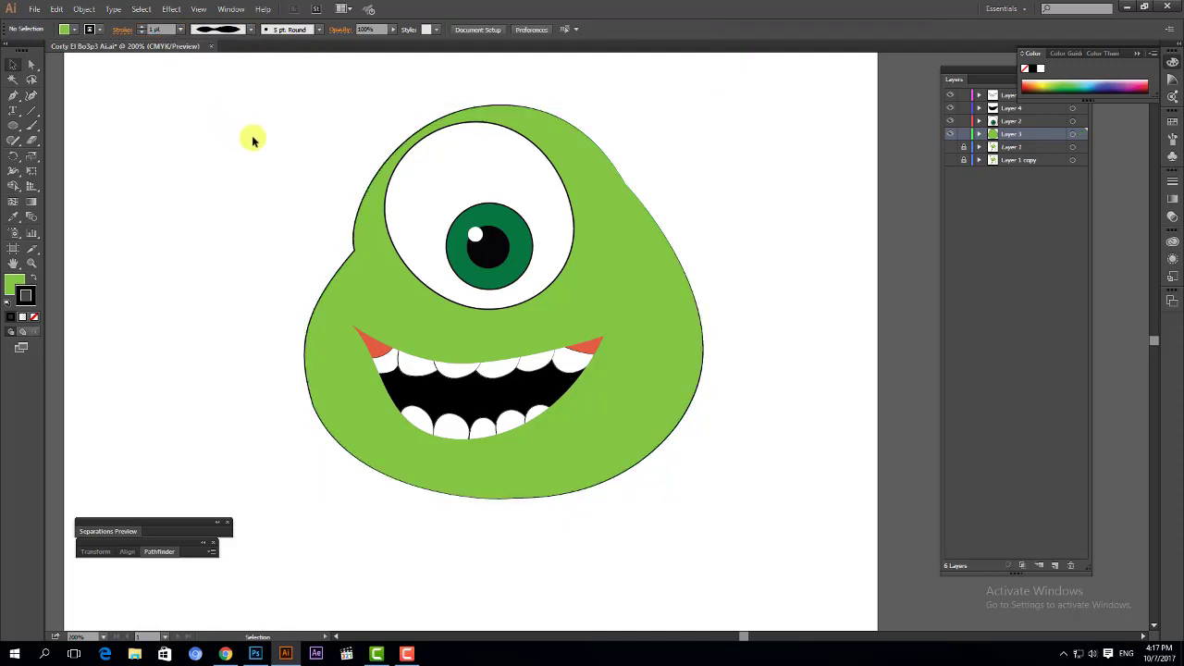
- Set the green body outline's stroke weight to 2 pt and deselect the shape
click(639, 234)
click(167, 29)
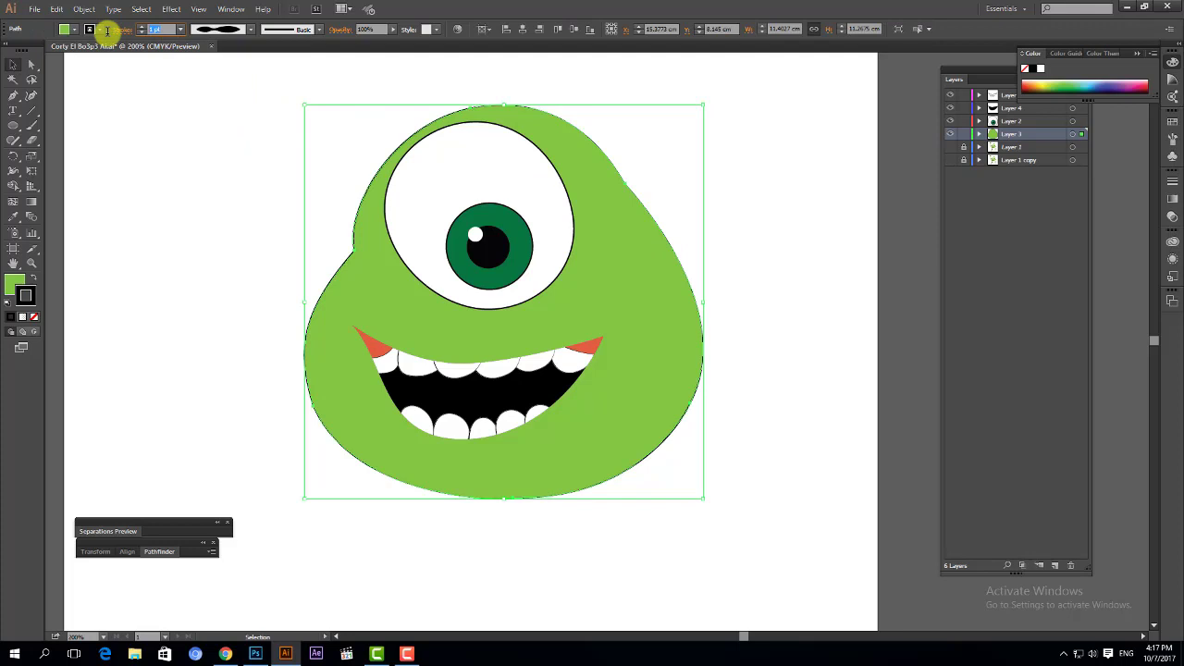
key(Return)
click(156, 105)
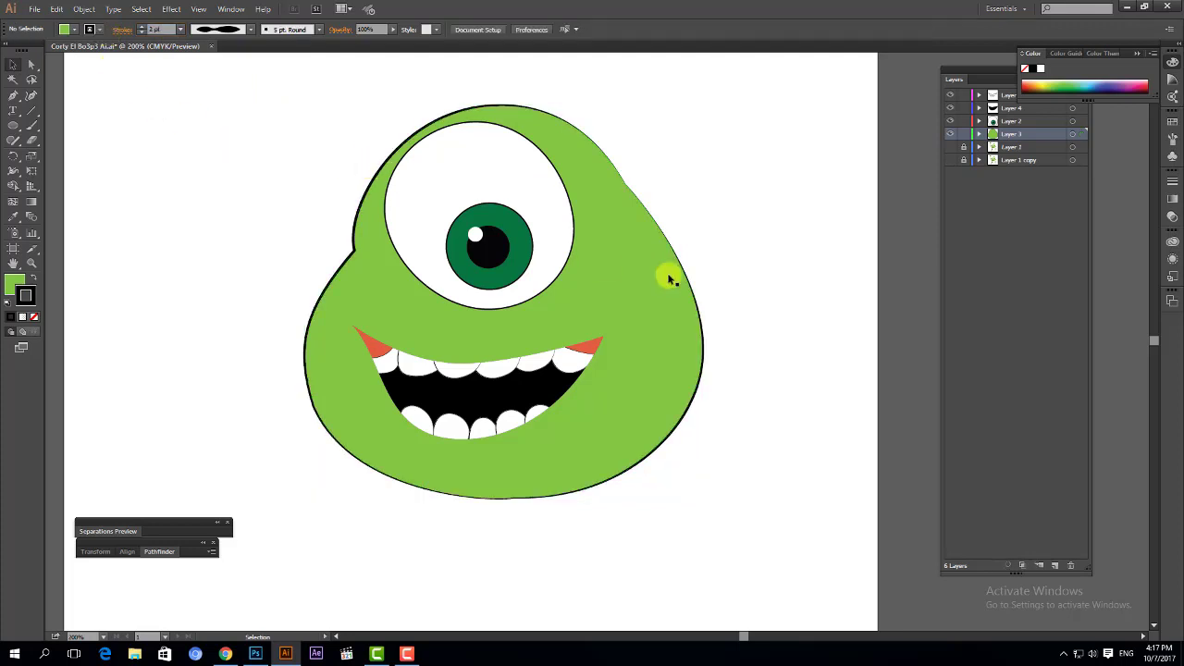
drag(761, 305, 759, 320)
drag(738, 267, 682, 302)
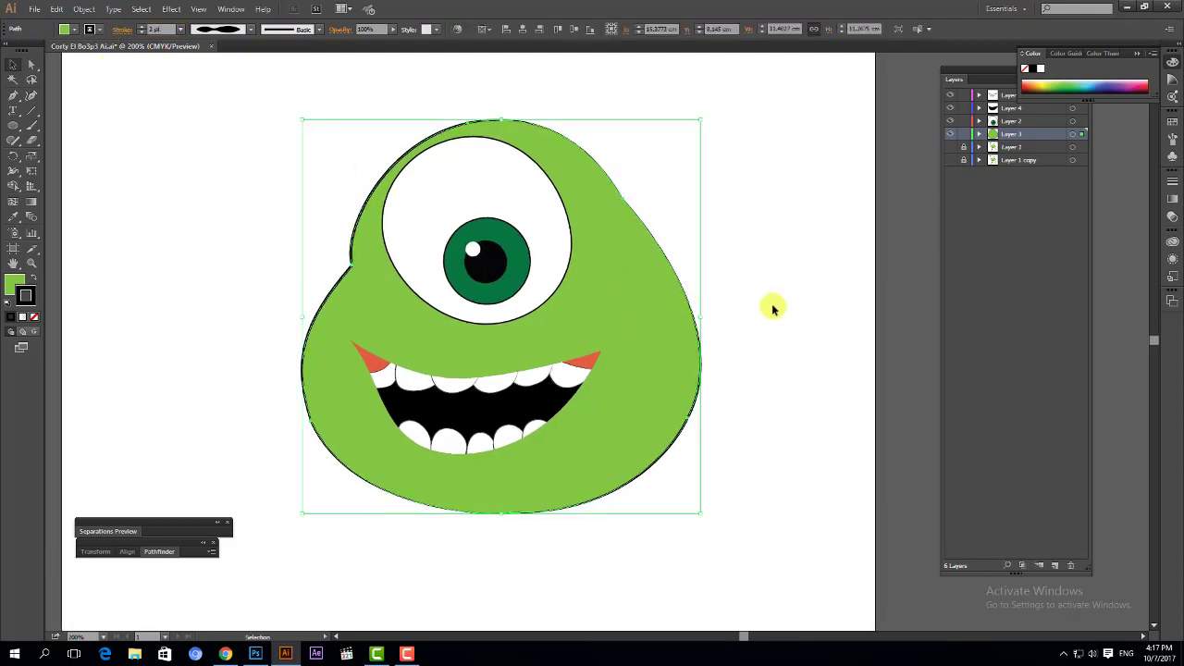
click(773, 303)
drag(771, 318, 752, 340)
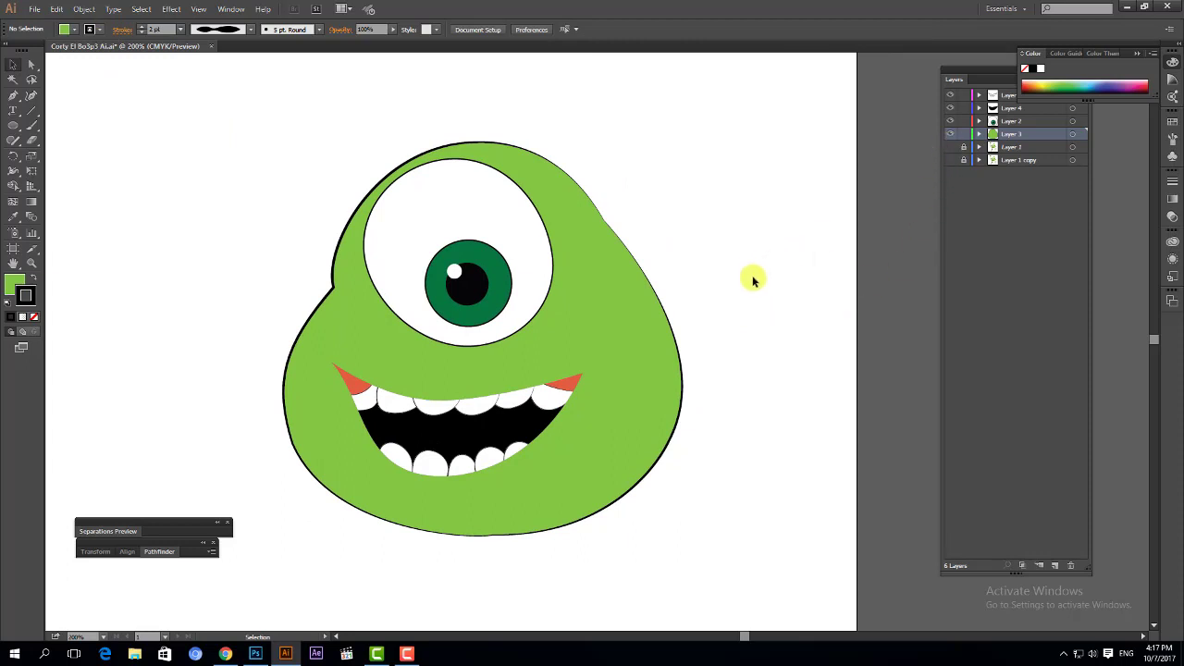
drag(766, 272, 756, 215)
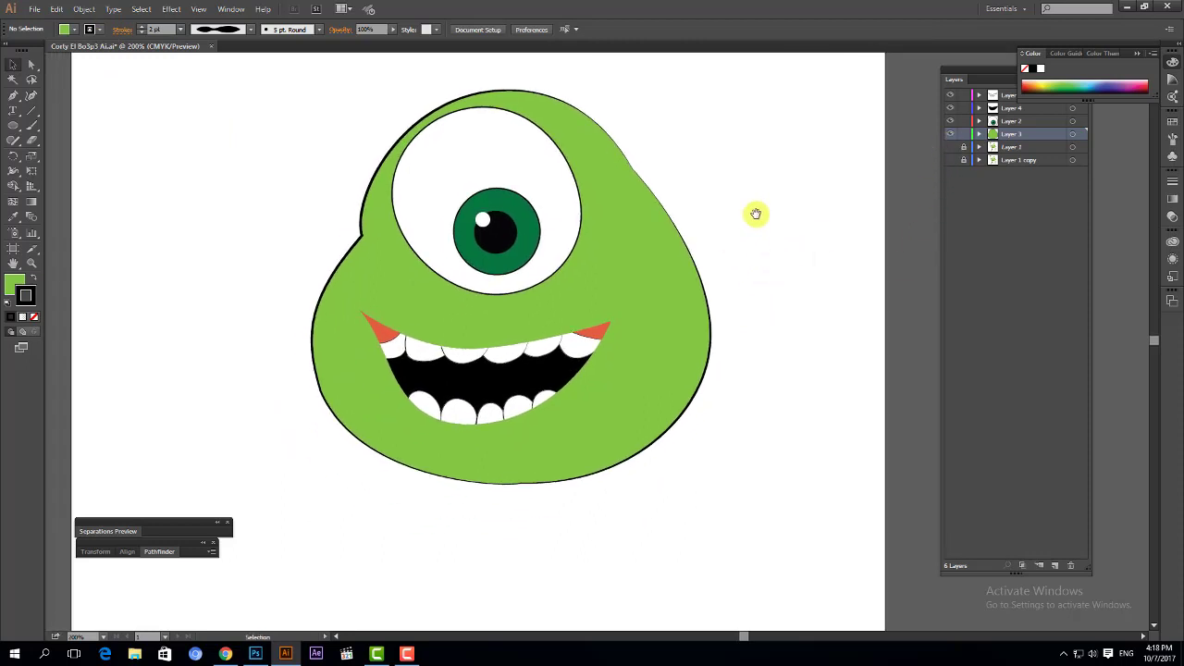
key(ctrl+minus)
drag(678, 188, 668, 196)
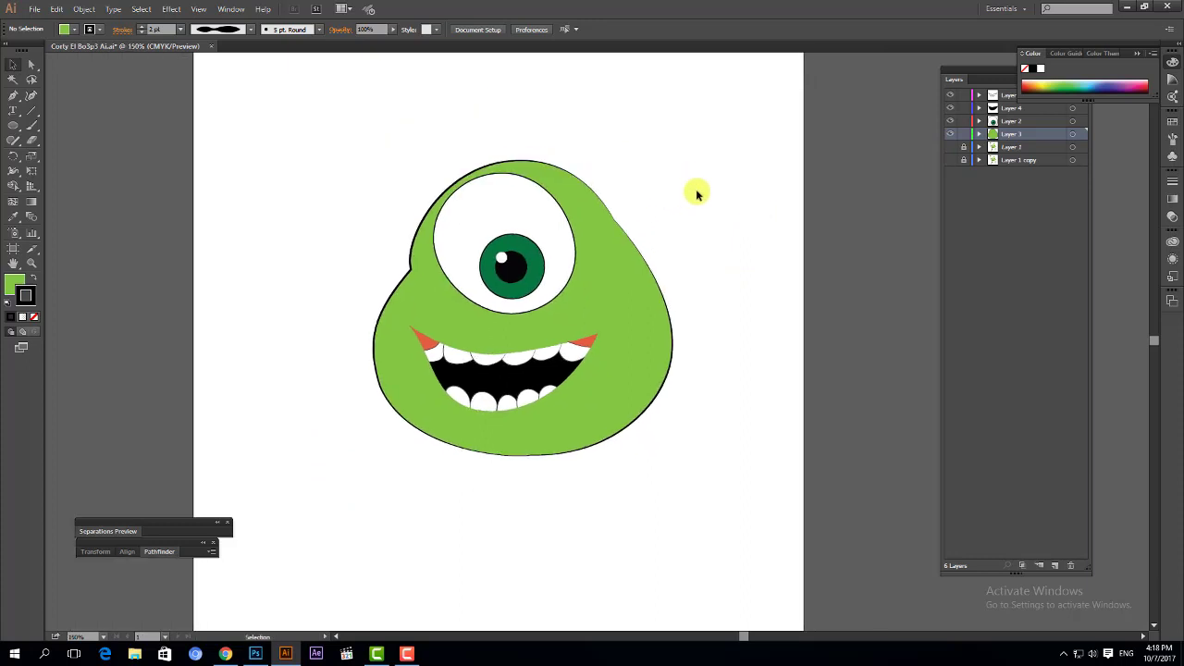